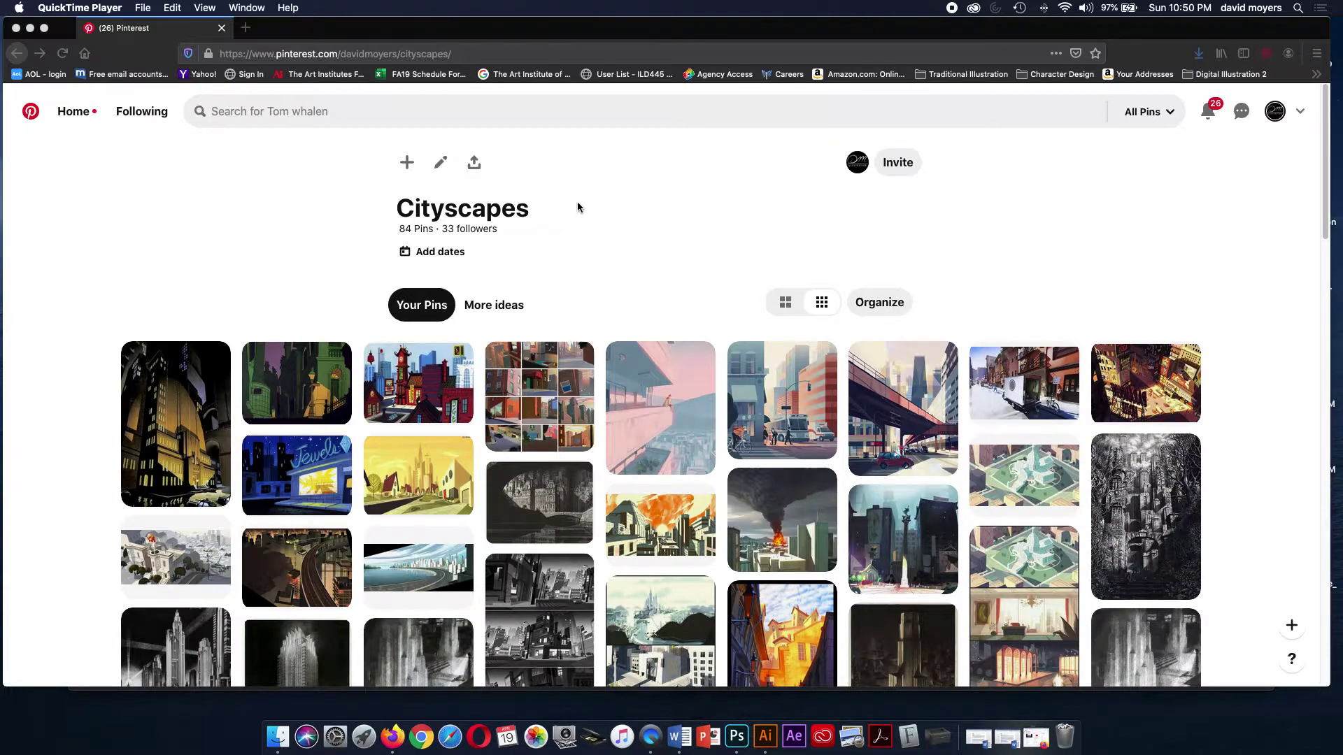
- Look through the whole Cityscapes board of pins on Pinterest, then minimise the browser to return to the image folder
left_click(1327, 234)
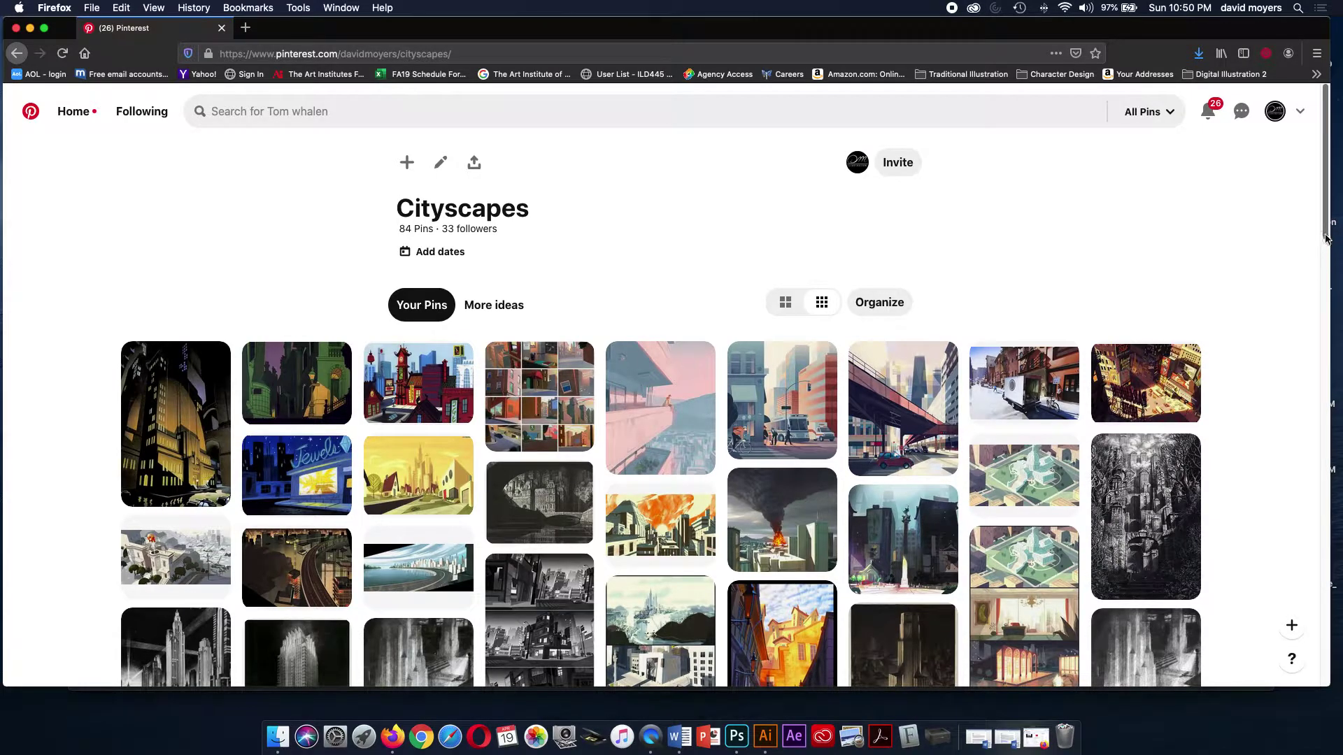
scroll(1327, 236, "down", 1)
left_click_drag(1327, 235, 1270, 569)
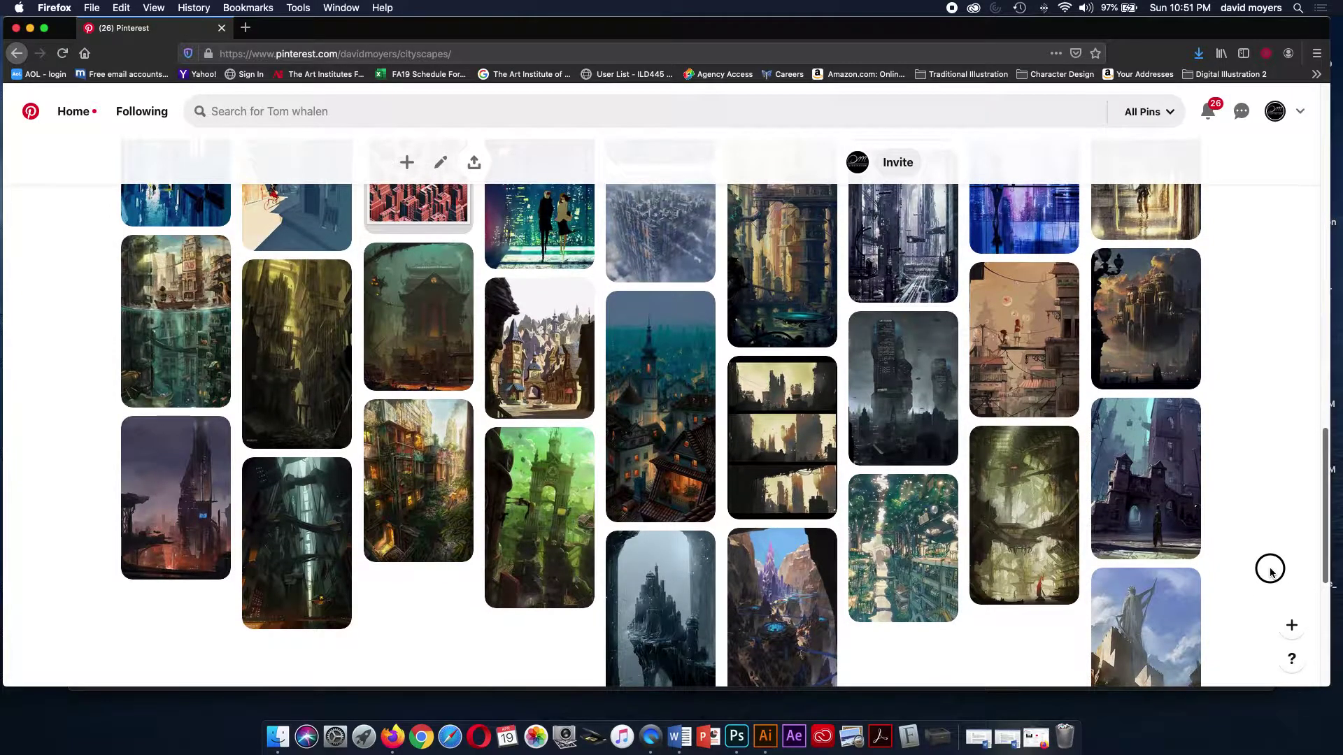
left_click_drag(1271, 572, 1327, 209)
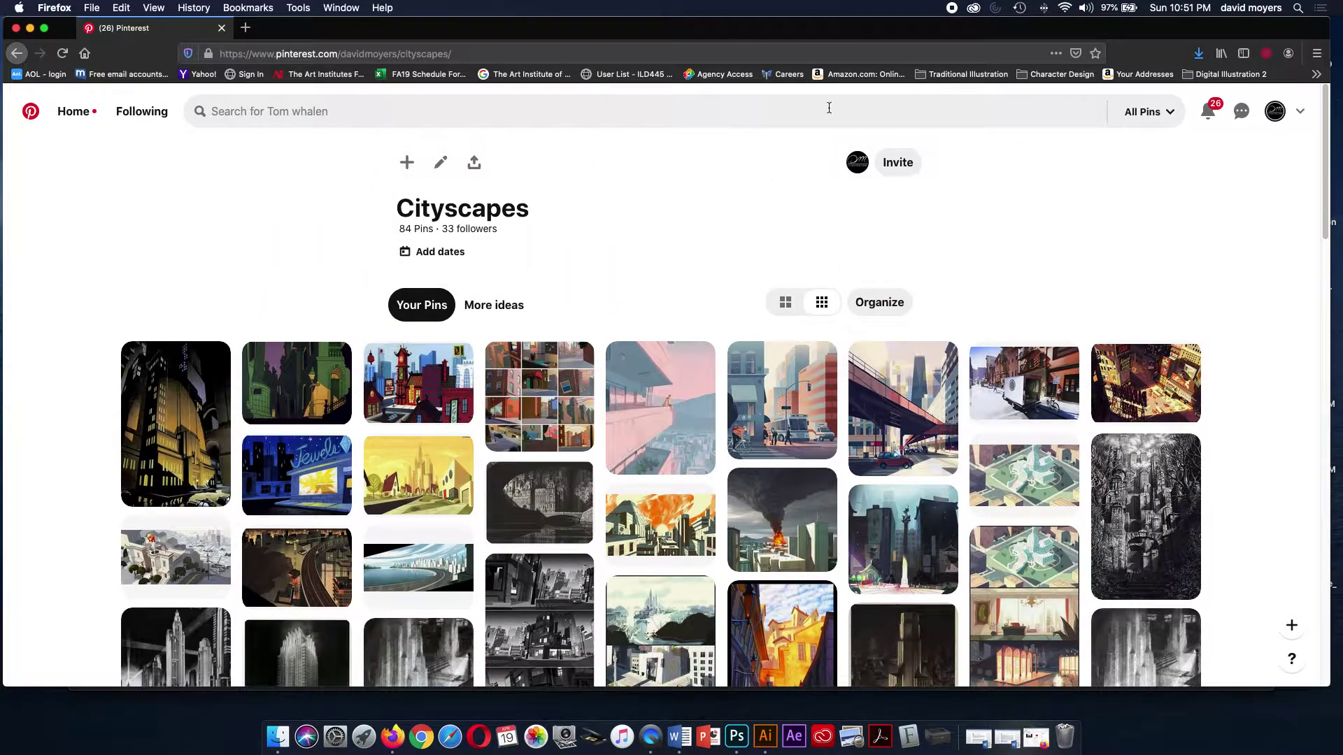
left_click(29, 28)
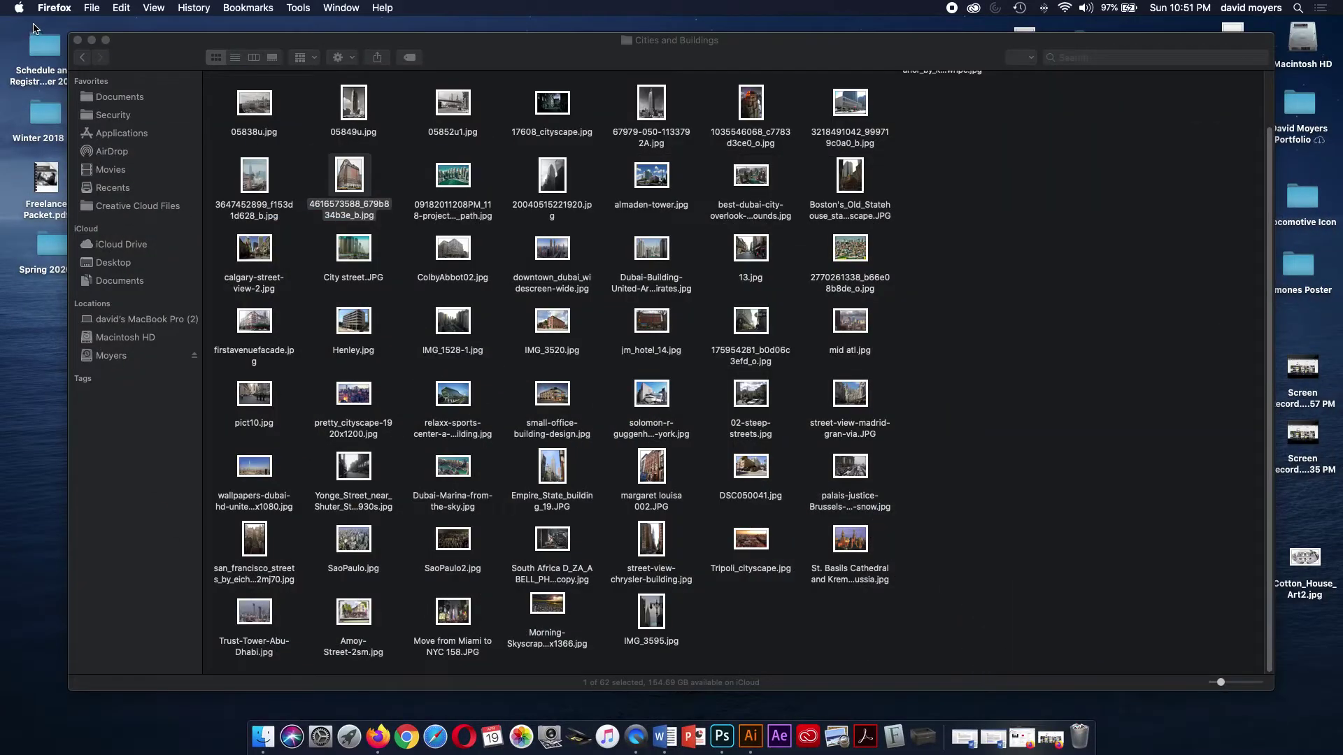
- Preview the reference photos in the Cities and Buildings folder one after another, starting from 05838u.jpg
left_click(254, 100)
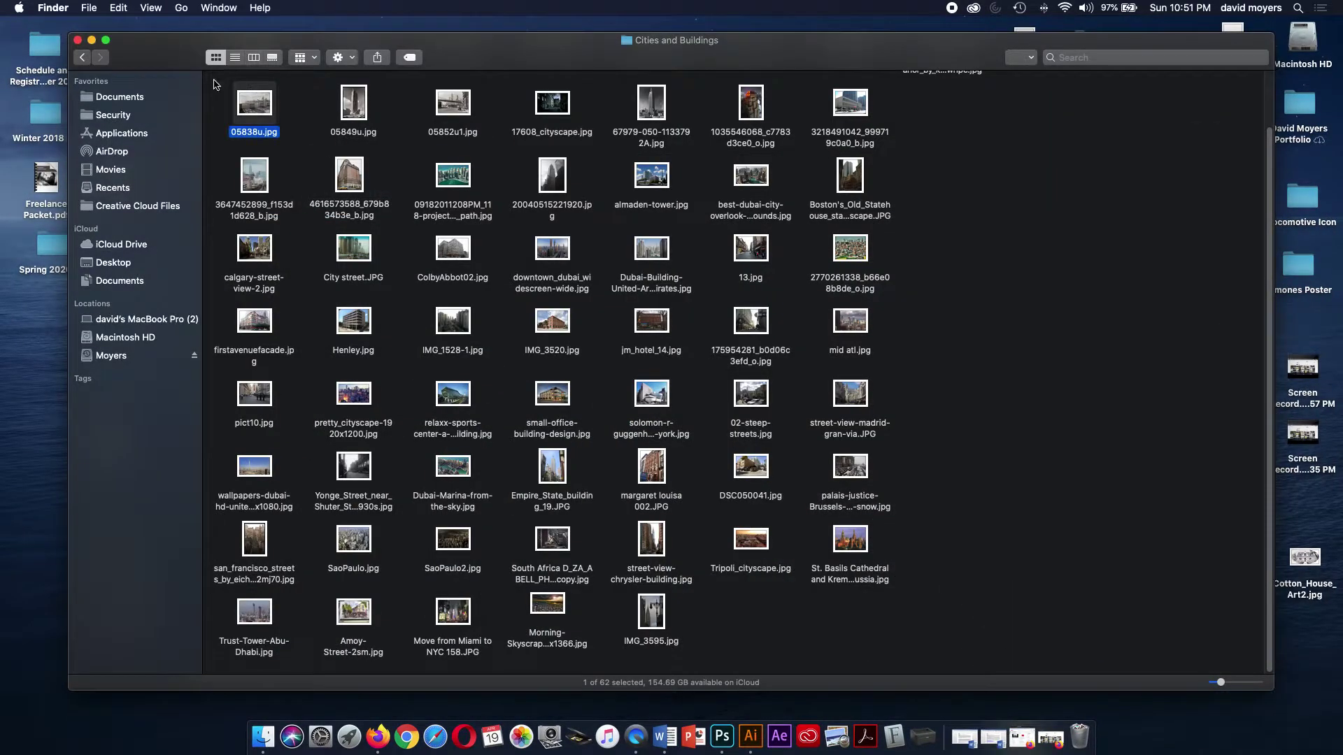
key("space")
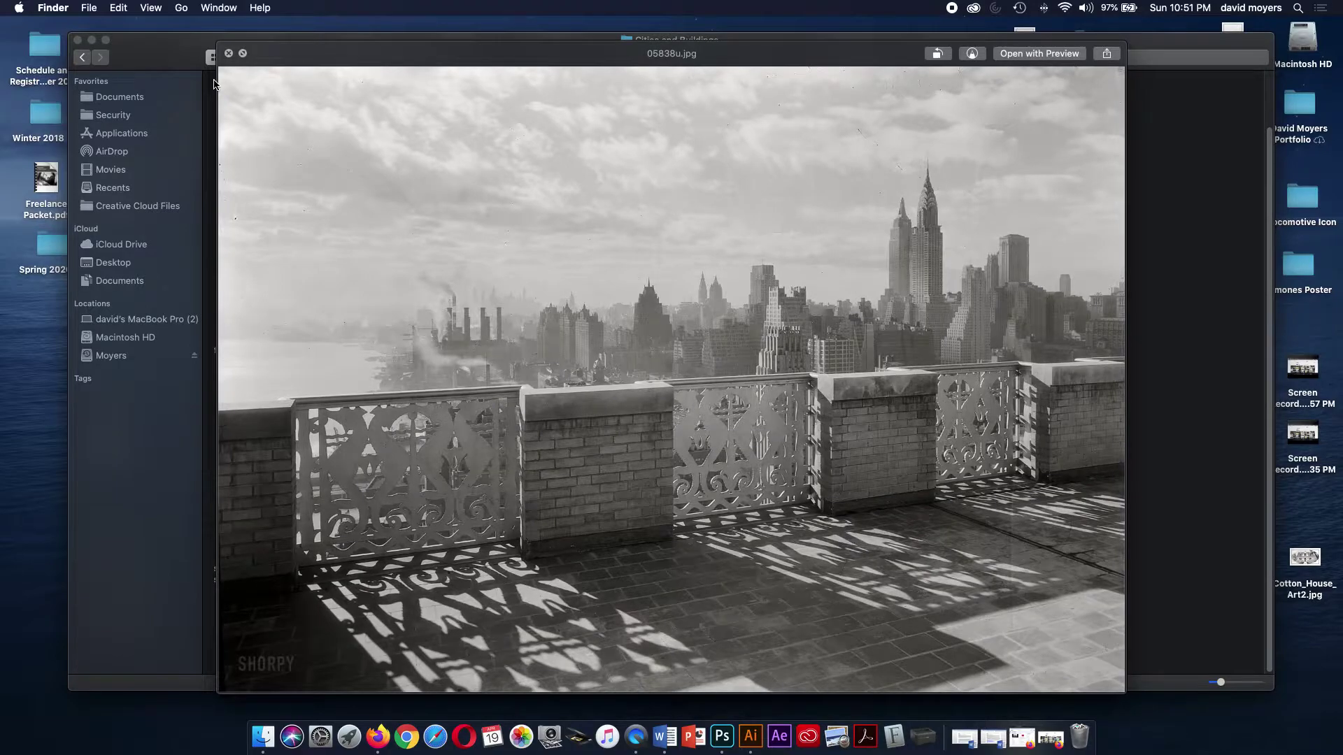
key("Right")
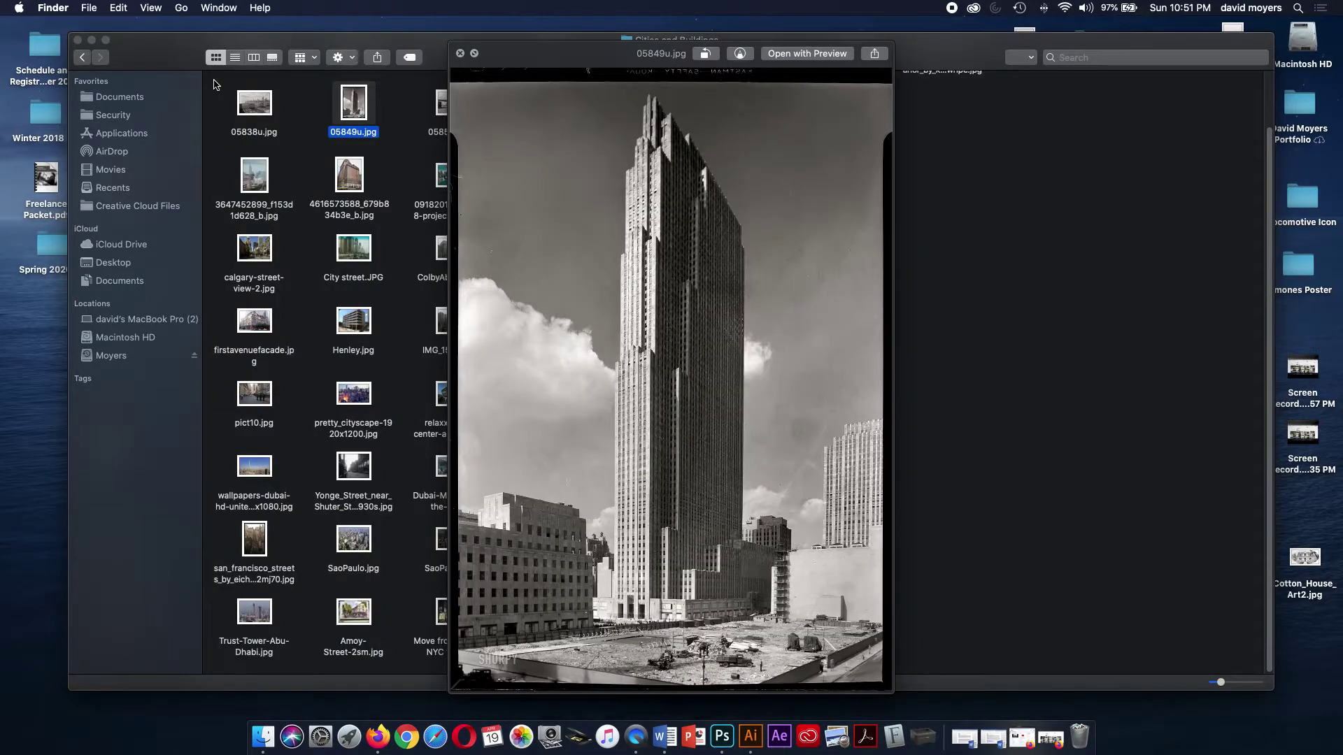
key("Right")
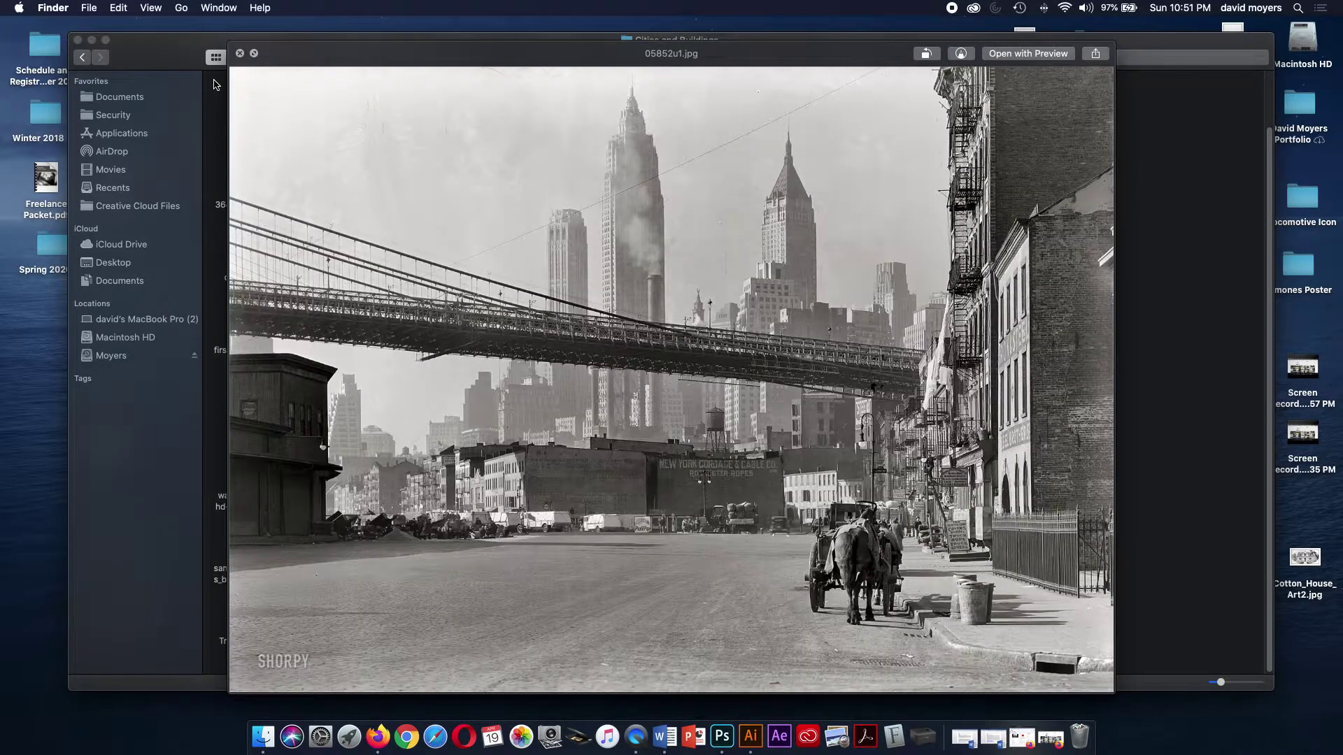
key("Right")
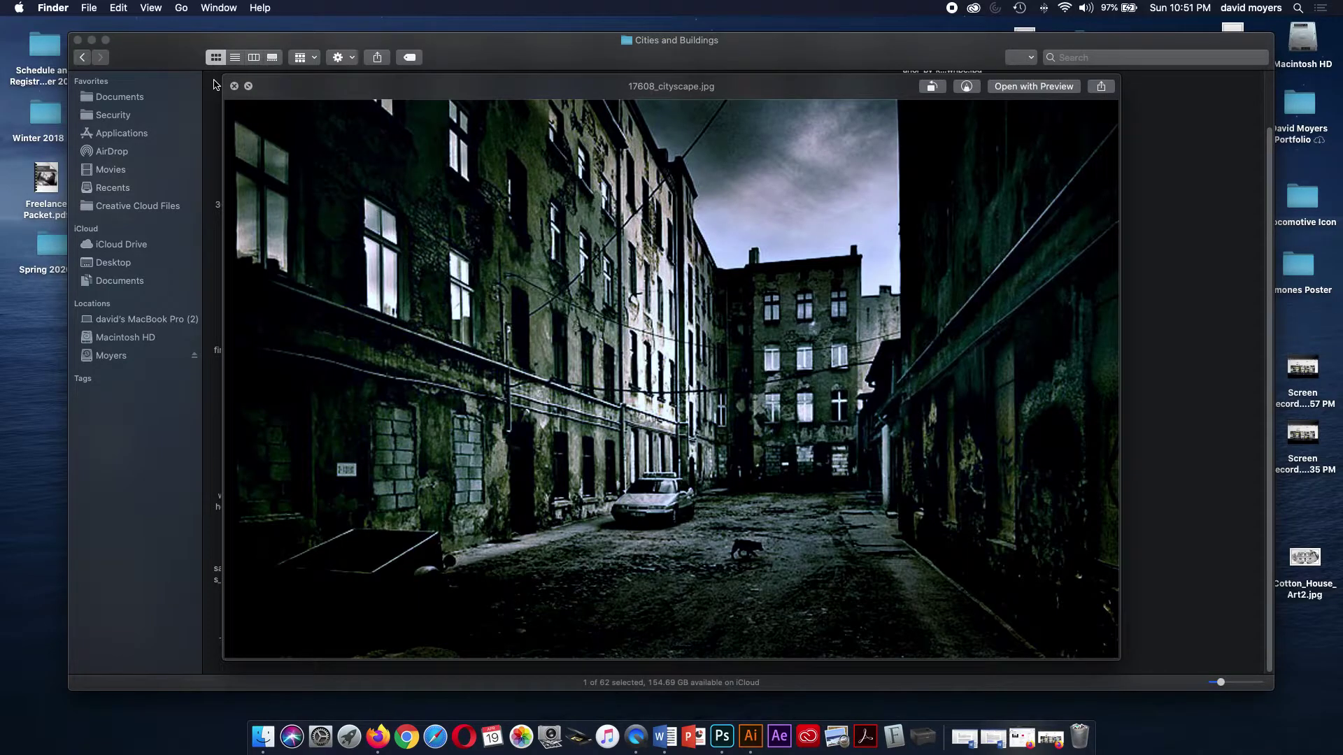
key("Right")
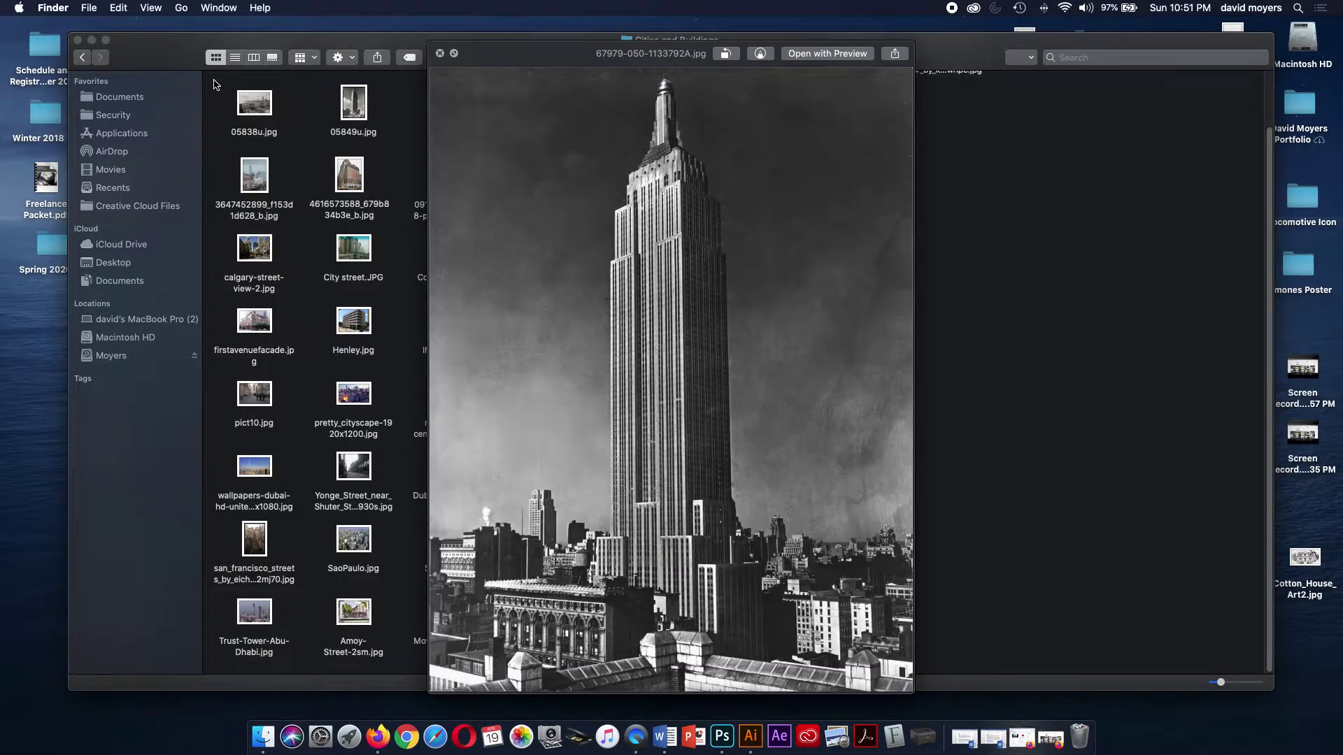
key("Right")
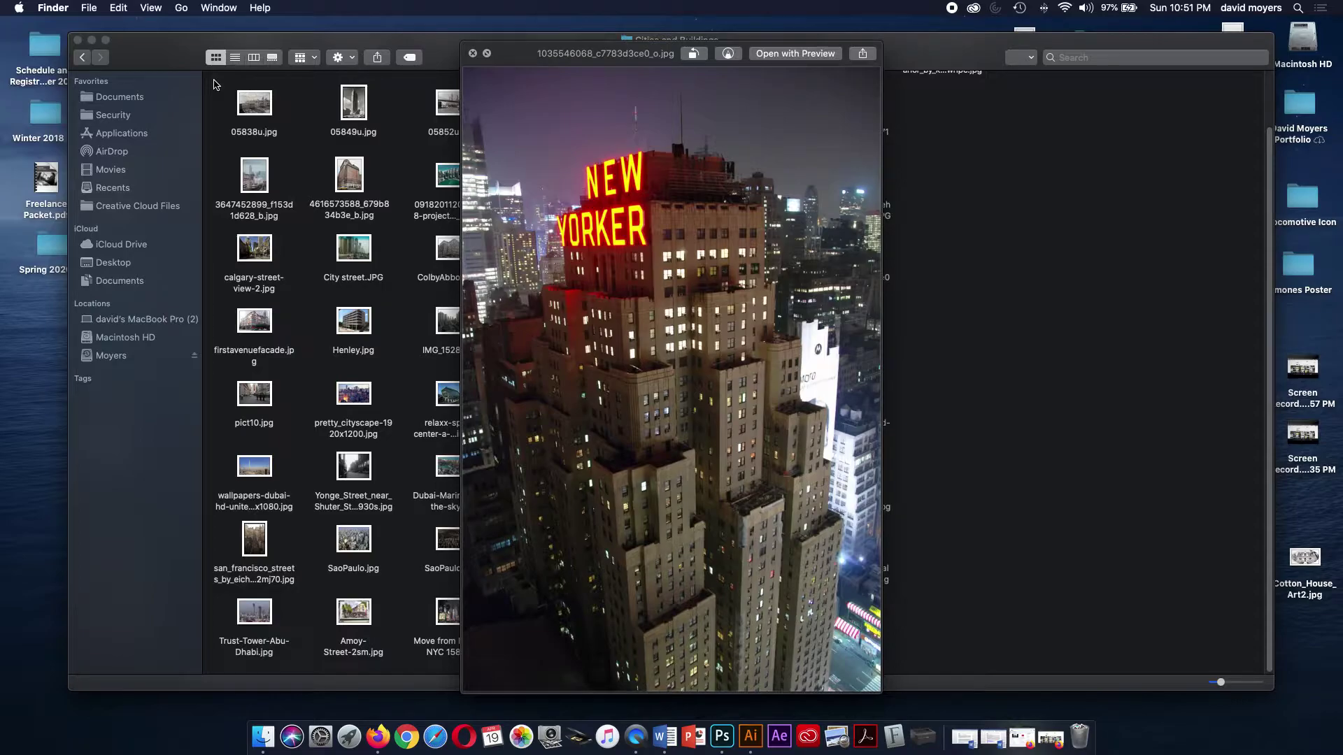
key("Right")
key("Right")
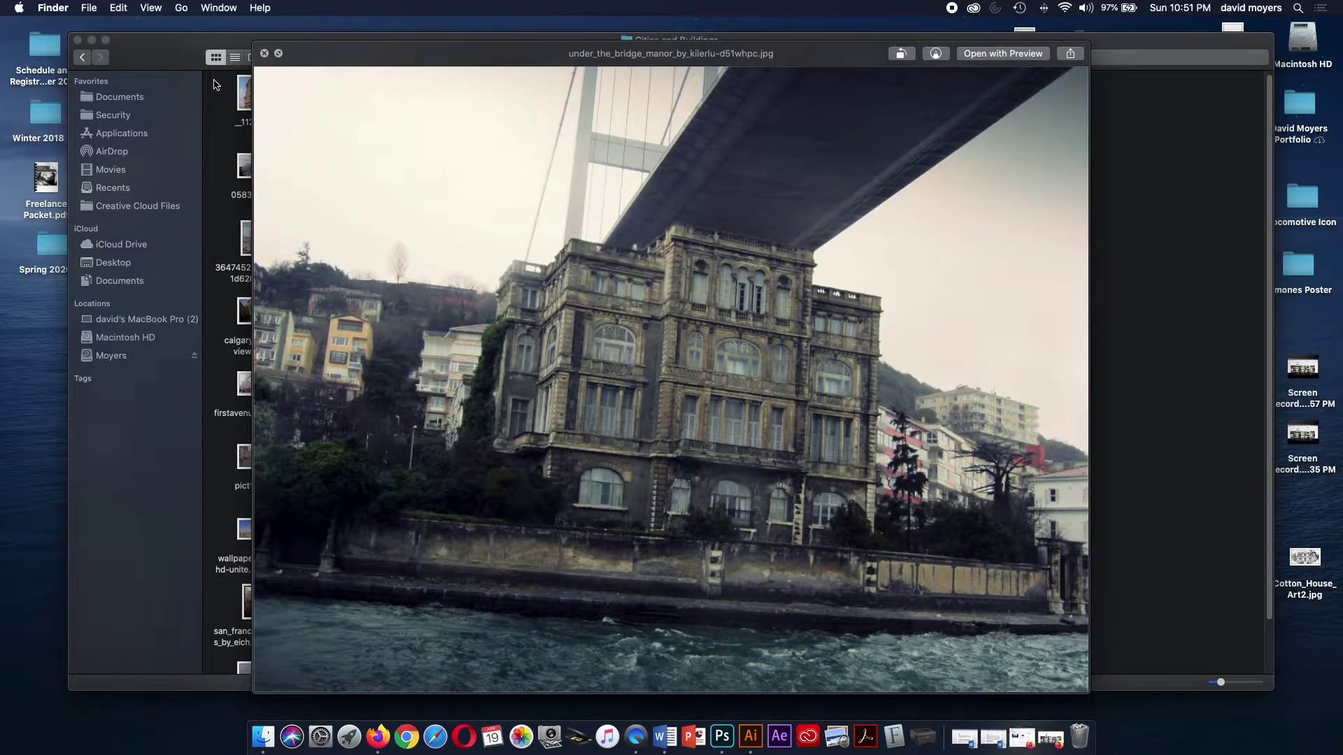
key("Left")
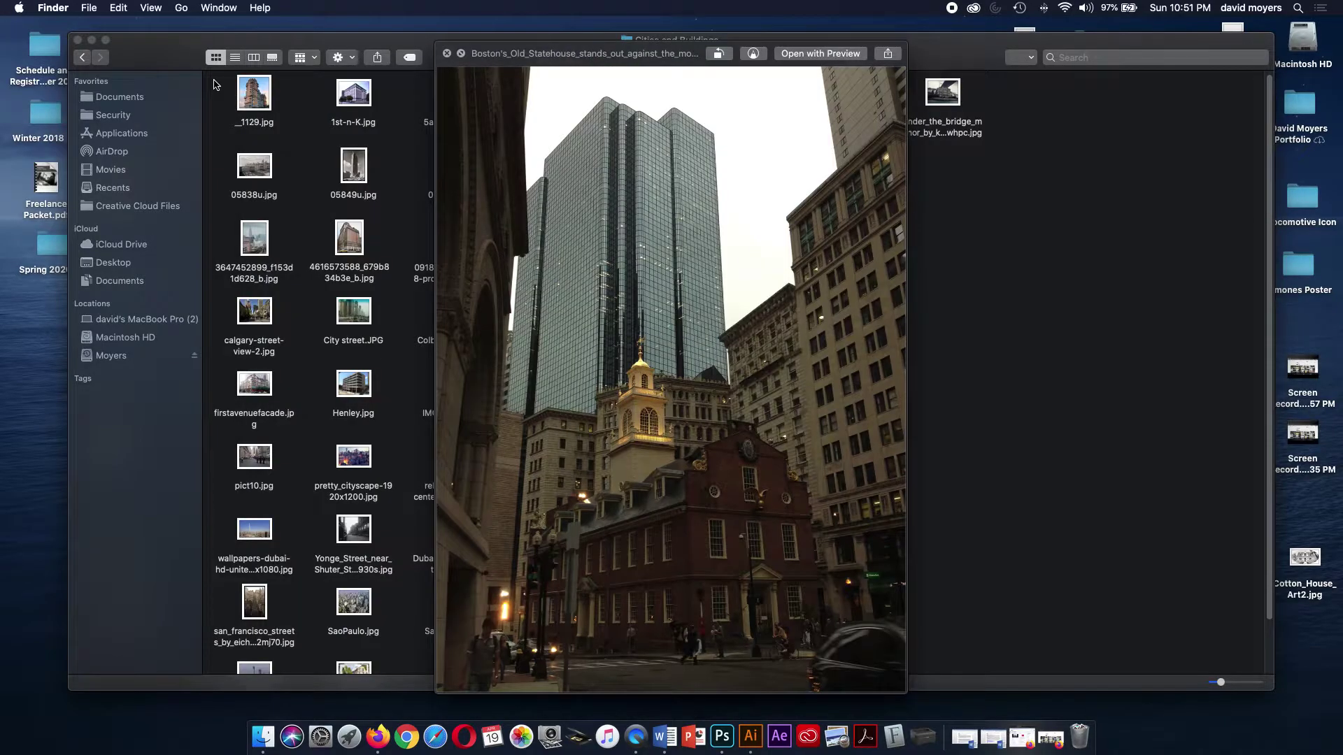
key("Left")
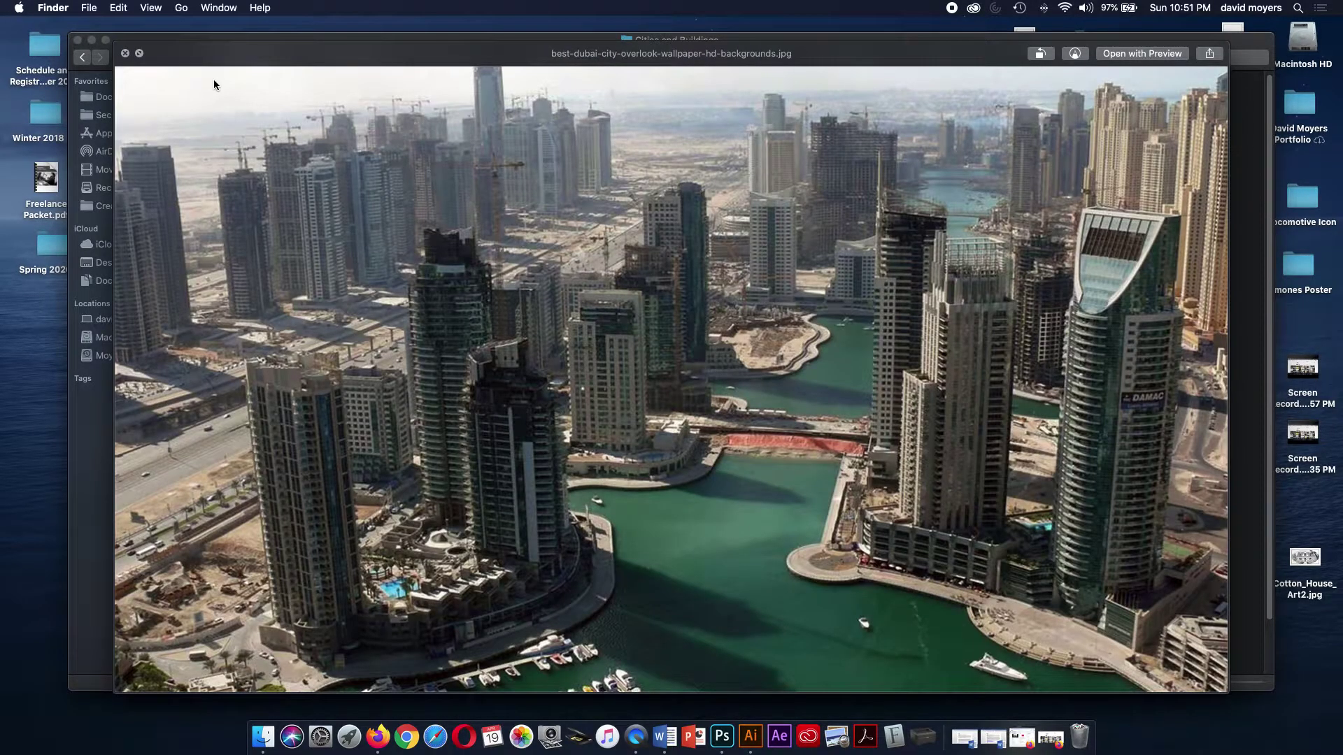
key("Left")
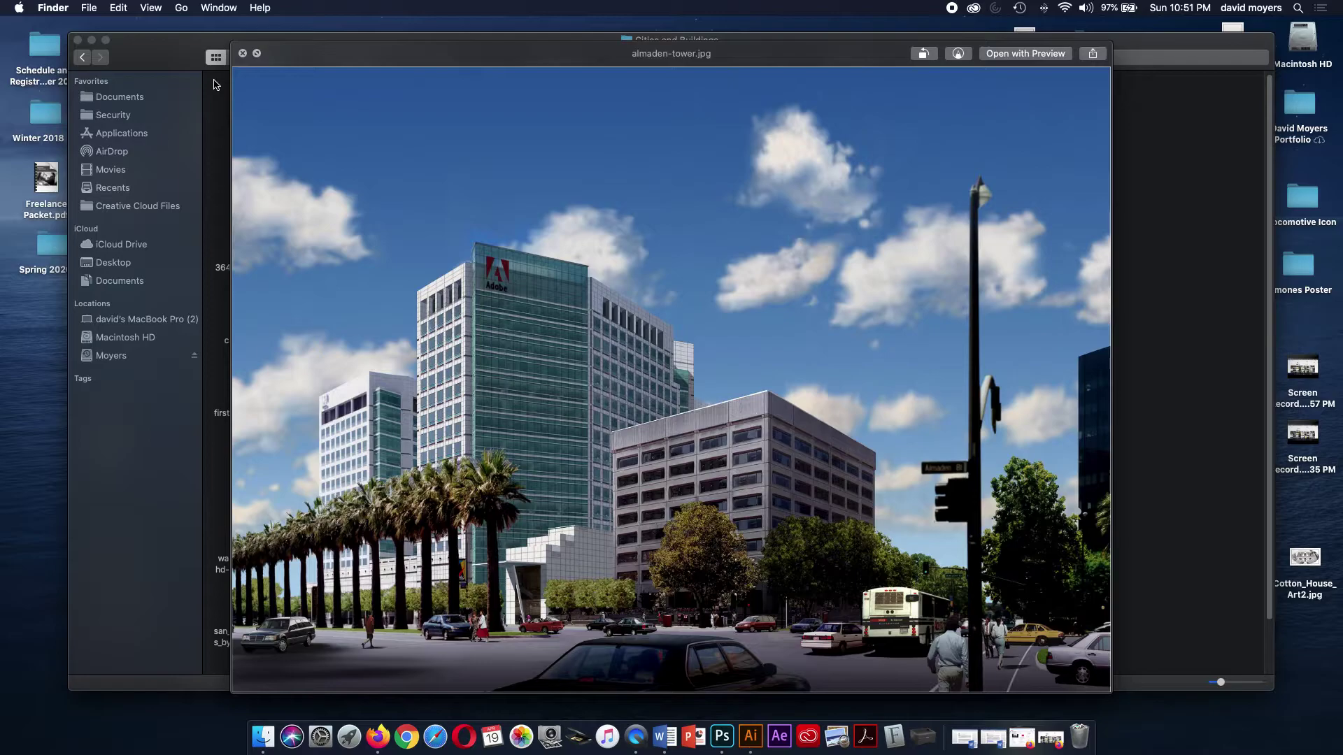
key("Left")
key("Left")
key("Left")
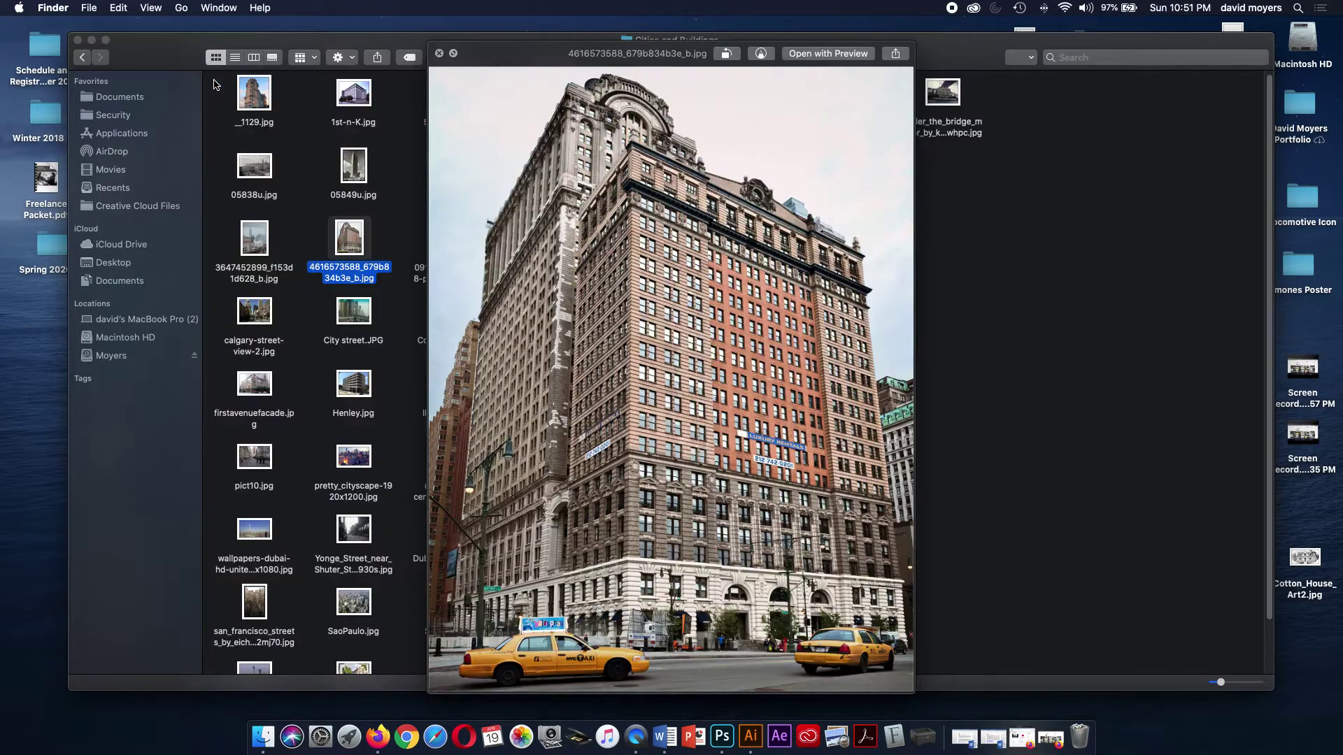
key("Left")
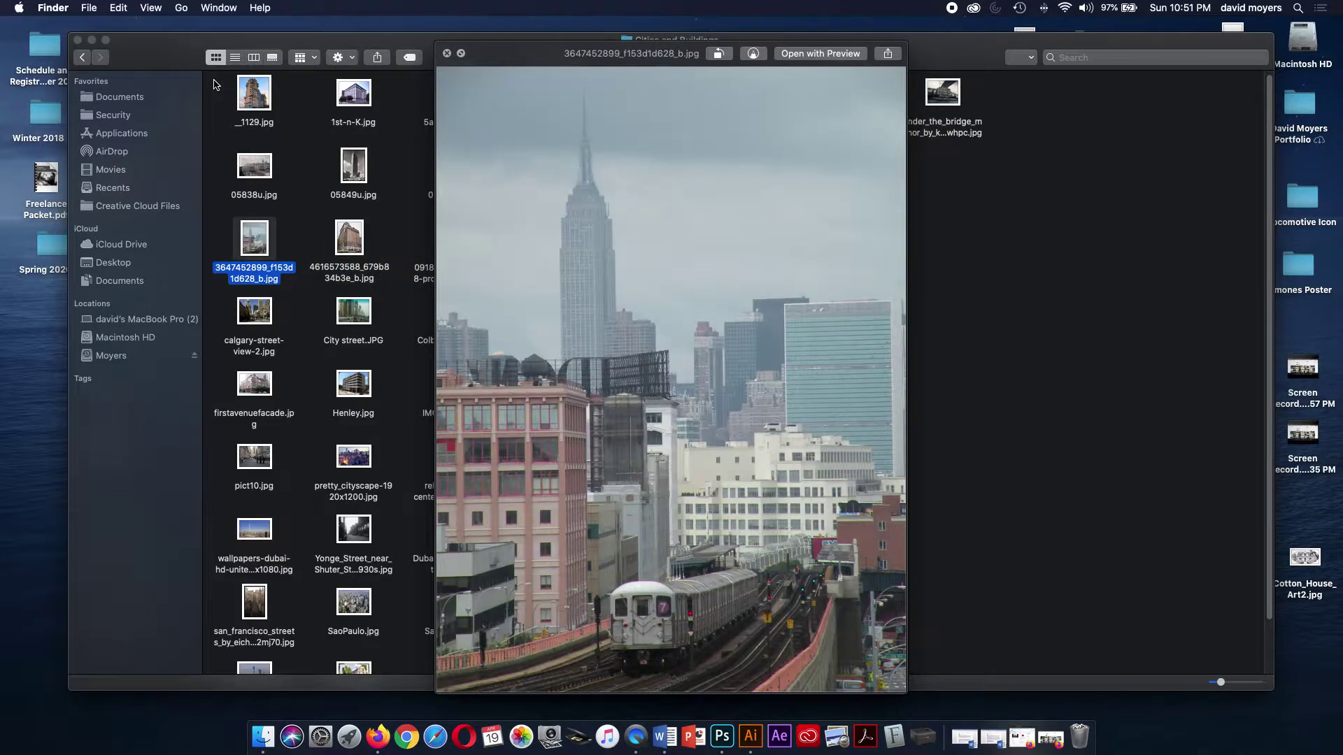
- Preview the photos from calgary-street-view-2.jpg through to small-office-building-design.jpg, and close the preview
key("Down")
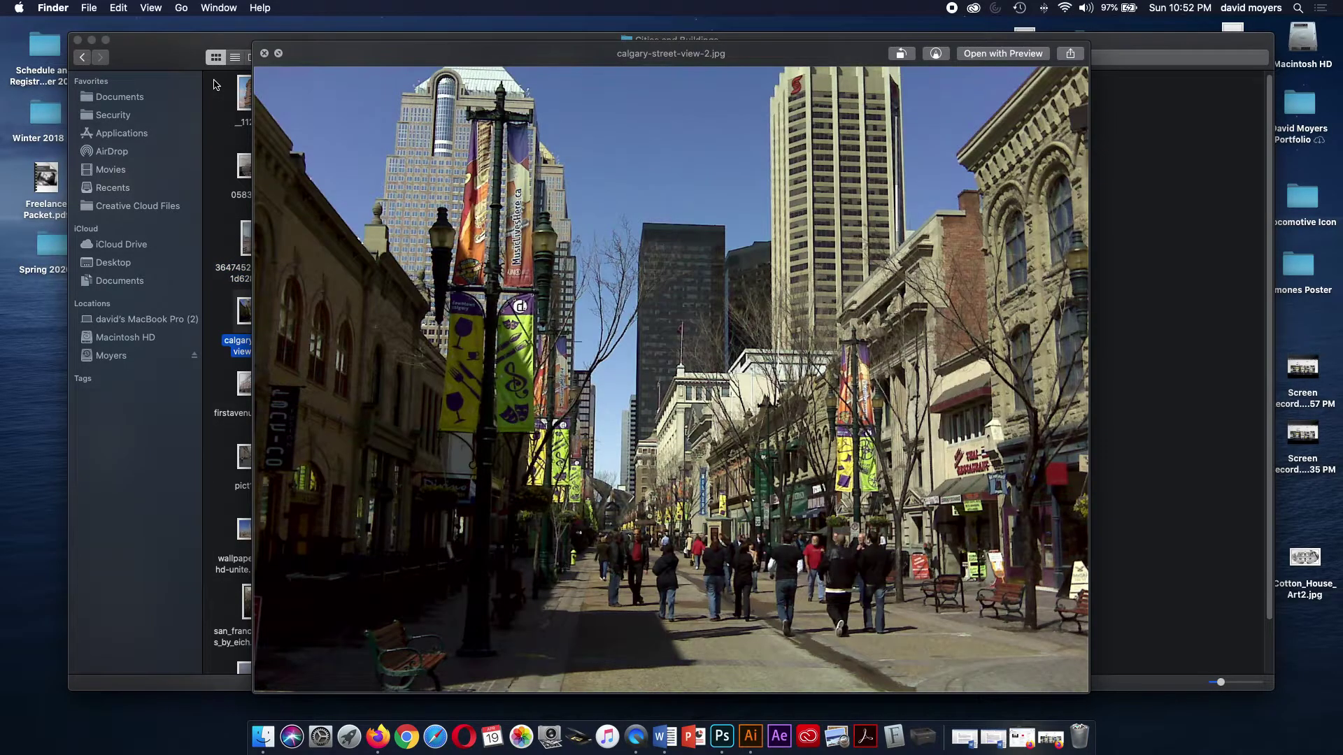
key("Right")
key("Right")
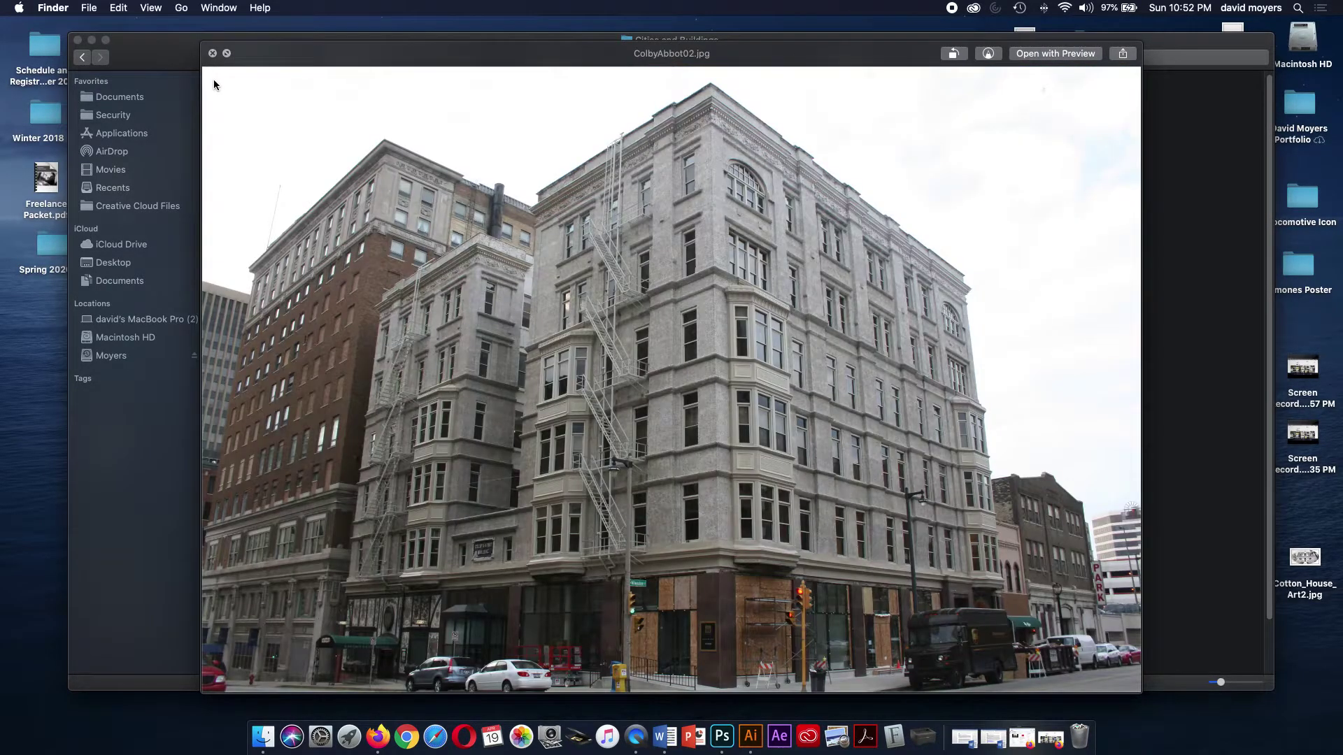
key("Right")
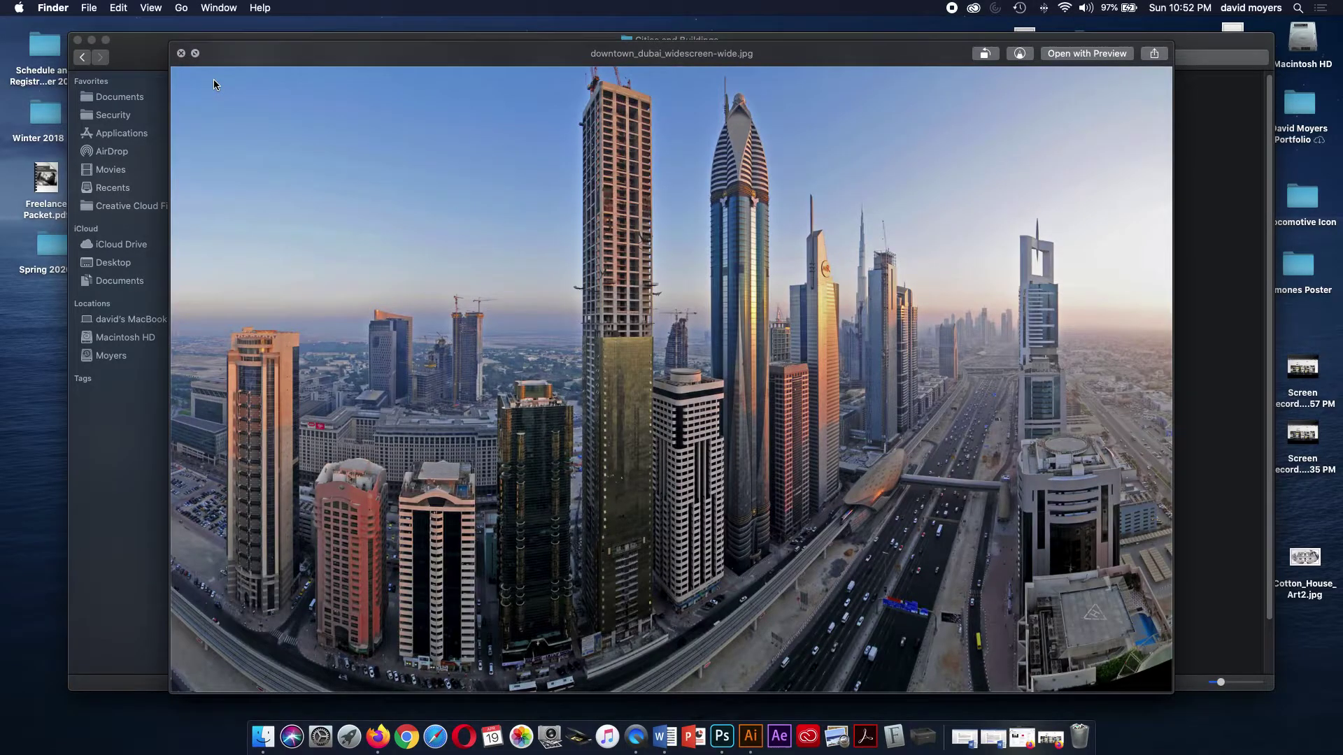
key("Right")
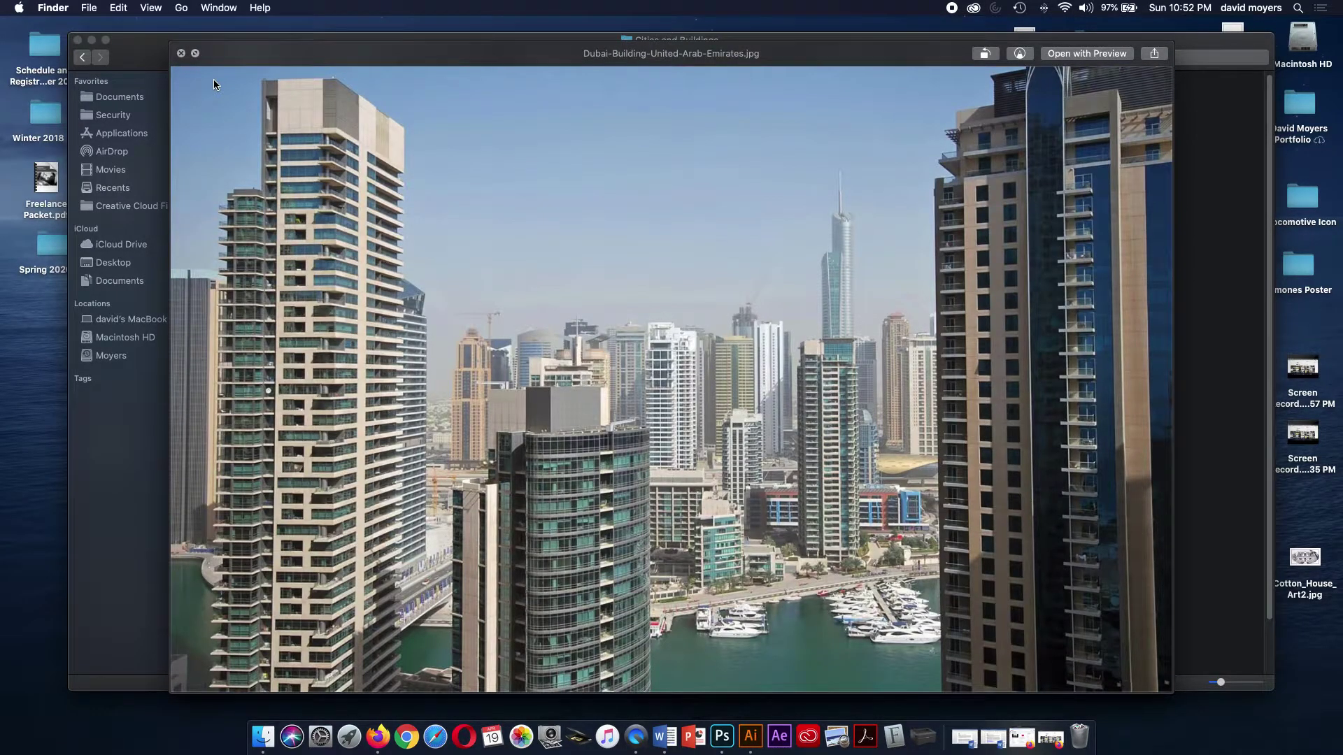
key("Right")
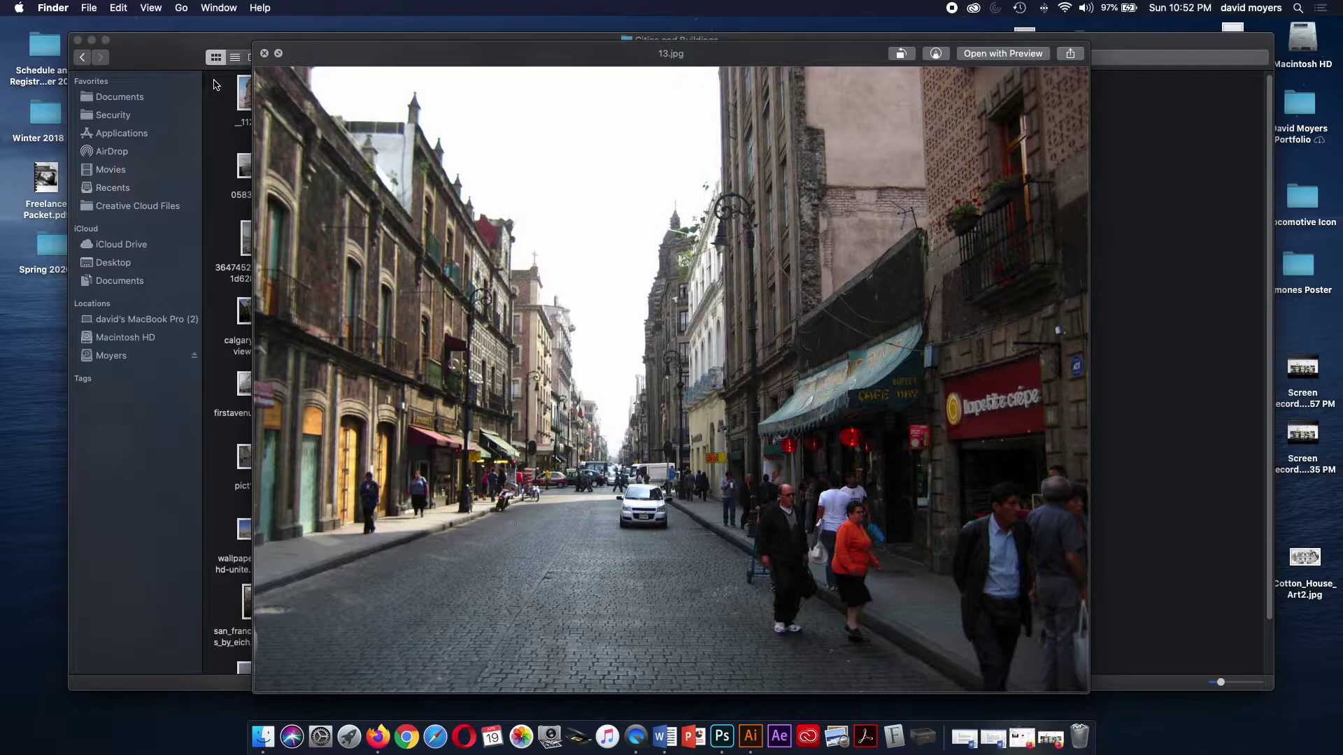
key("Right")
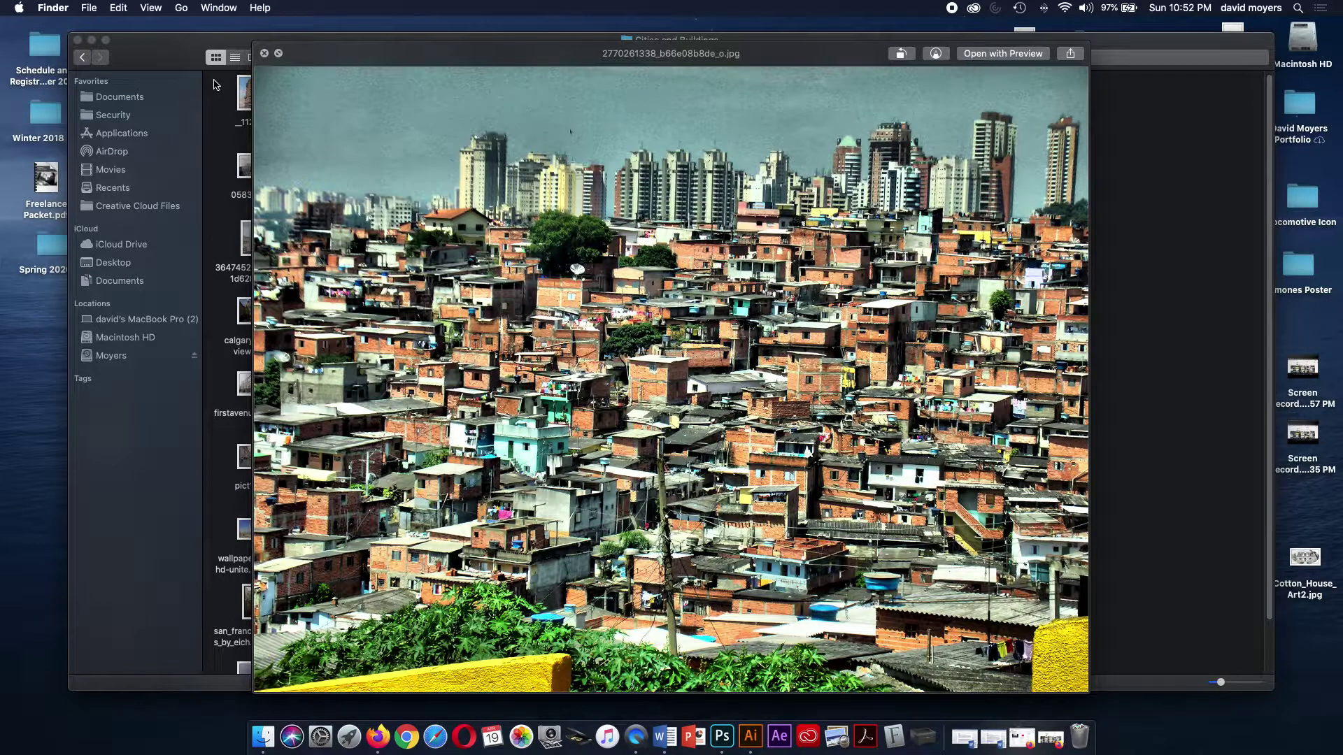
key("Right")
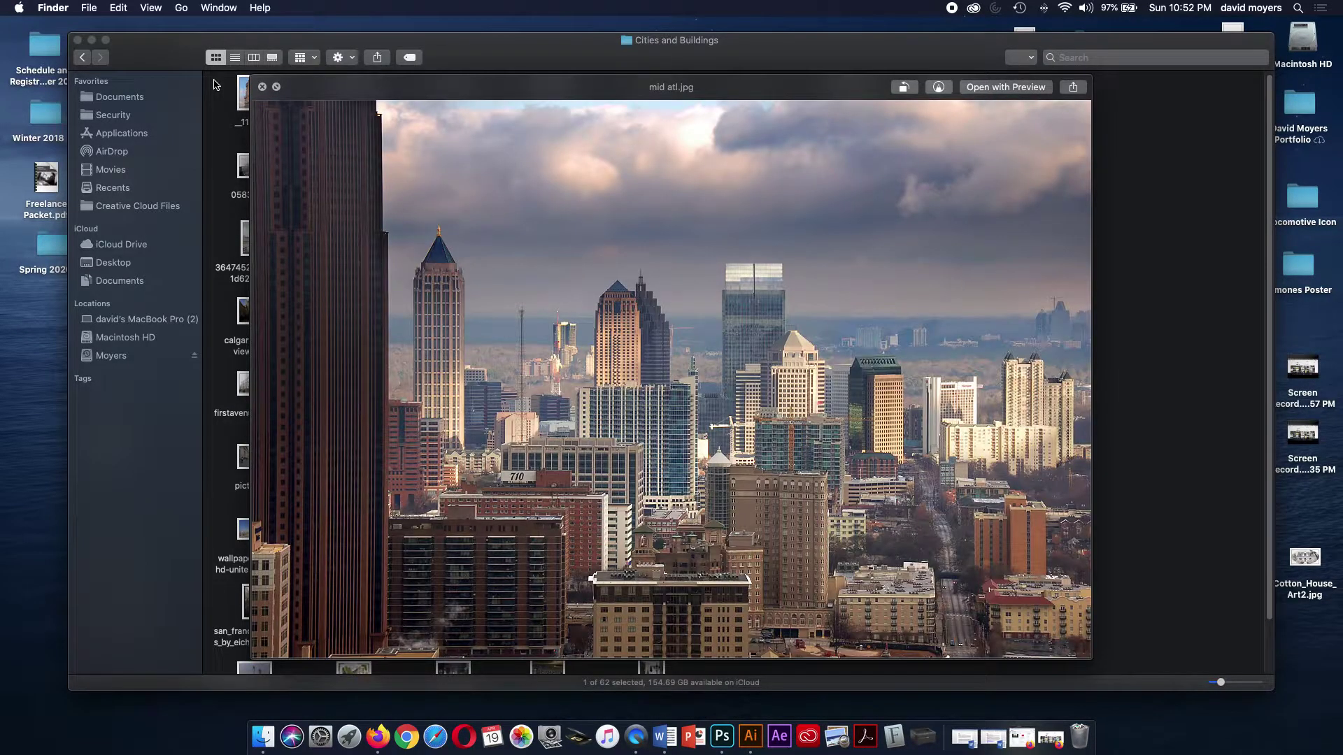
key("Right")
key("Right")
key("Right")
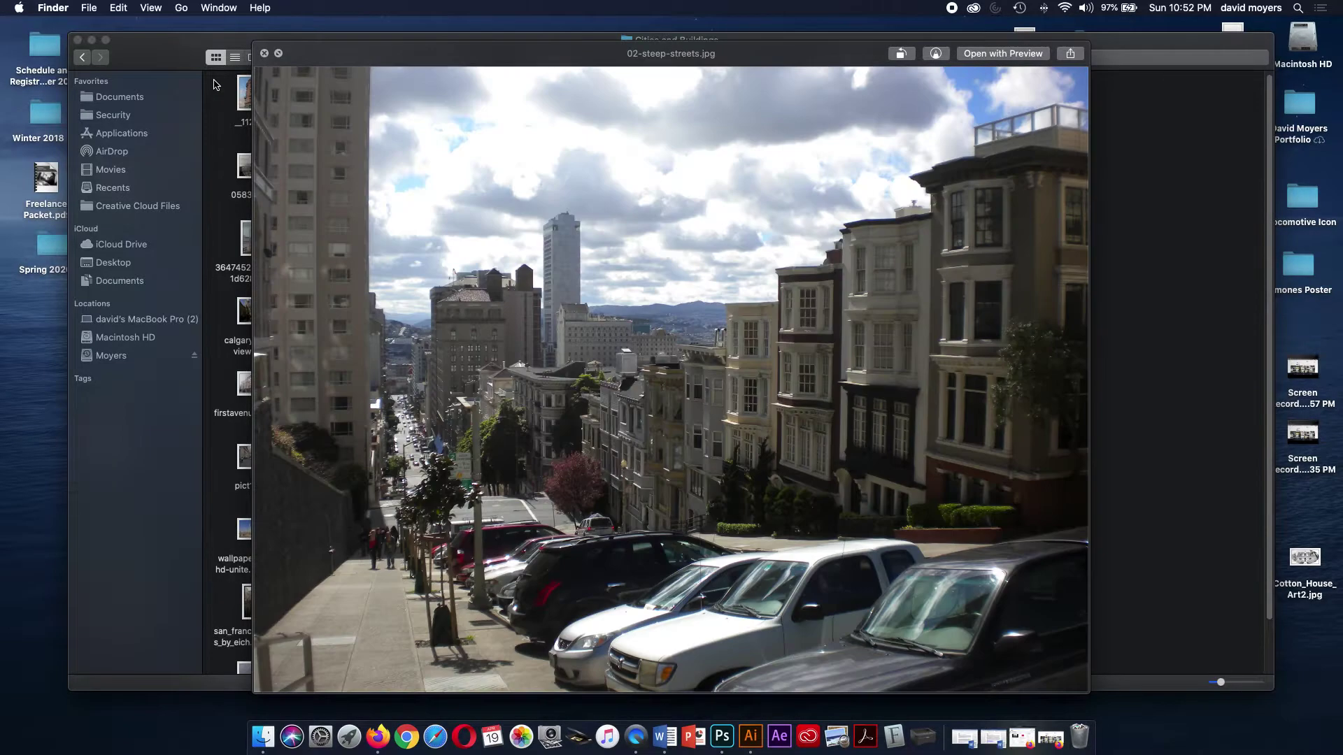
key("Right")
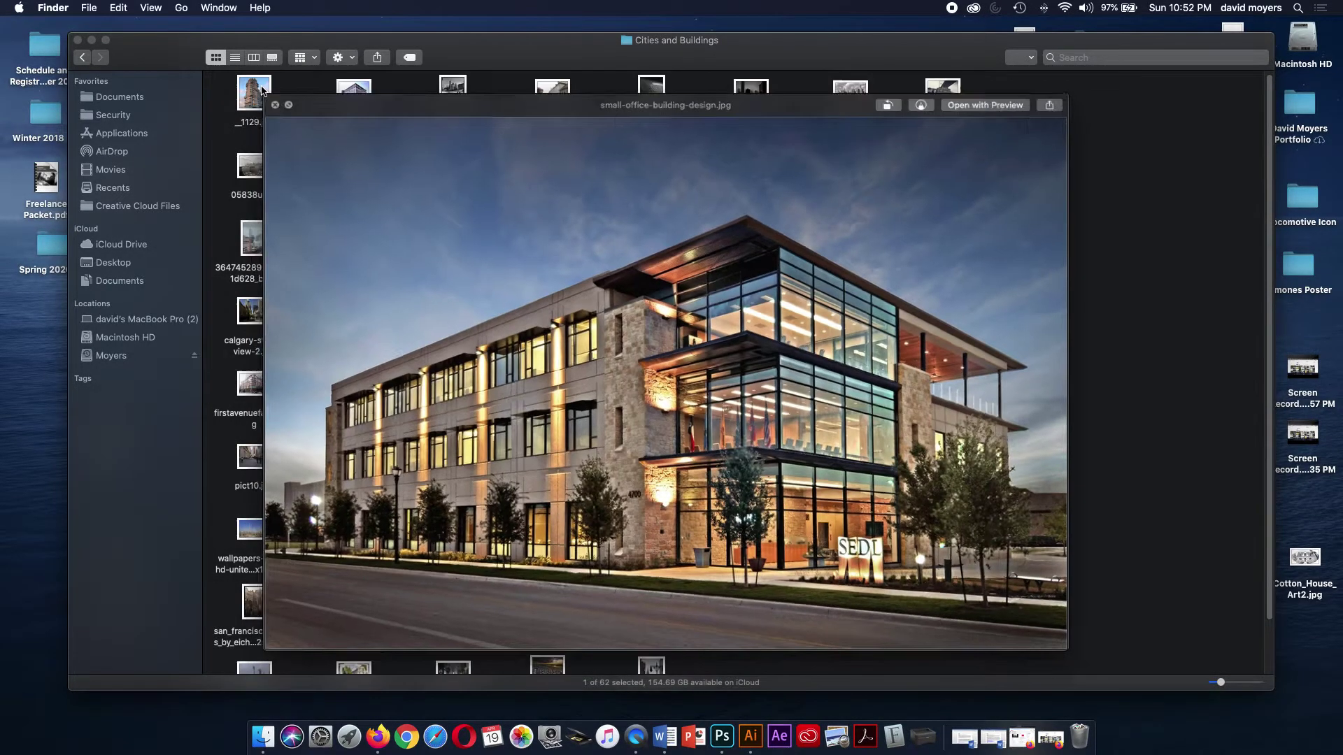
key("space")
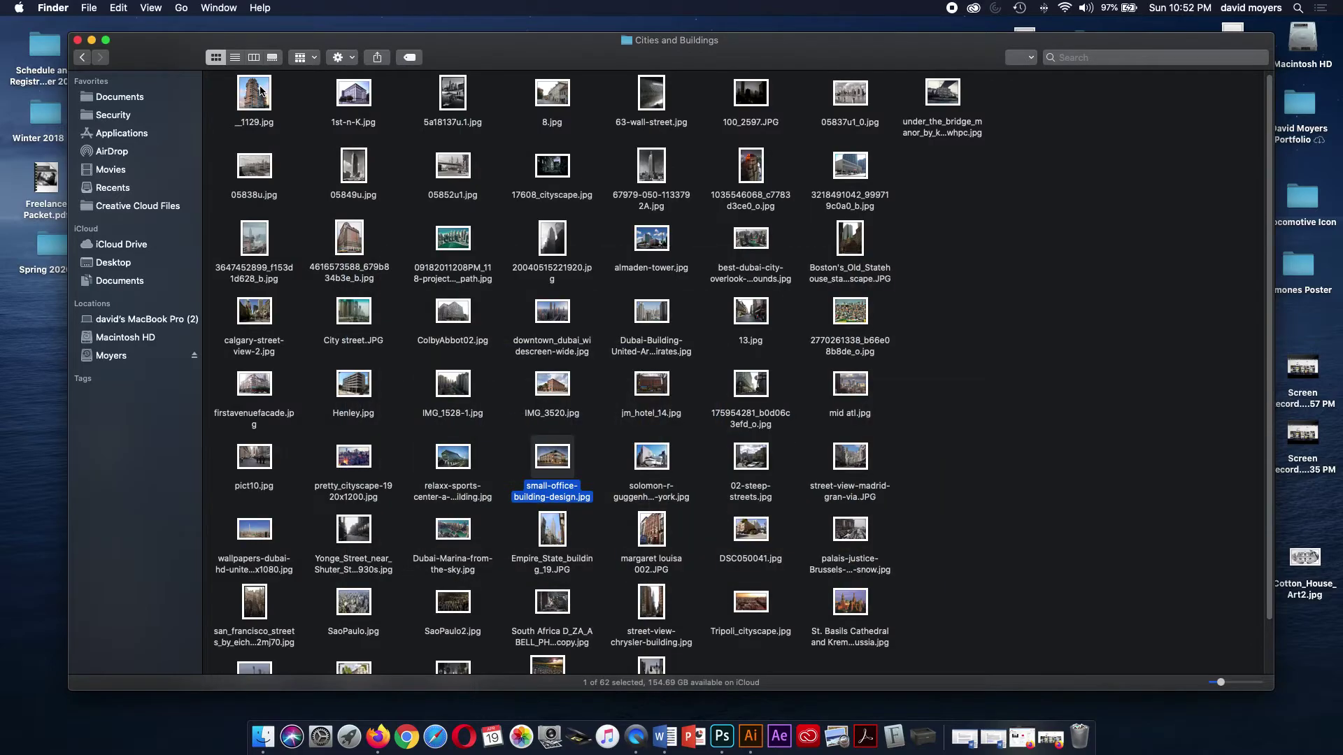
- Open Riverside_Drive_color4.psd from the palisades drive folder in Photoshop, view the painting in an enlarged window, and close it
left_click(84, 58)
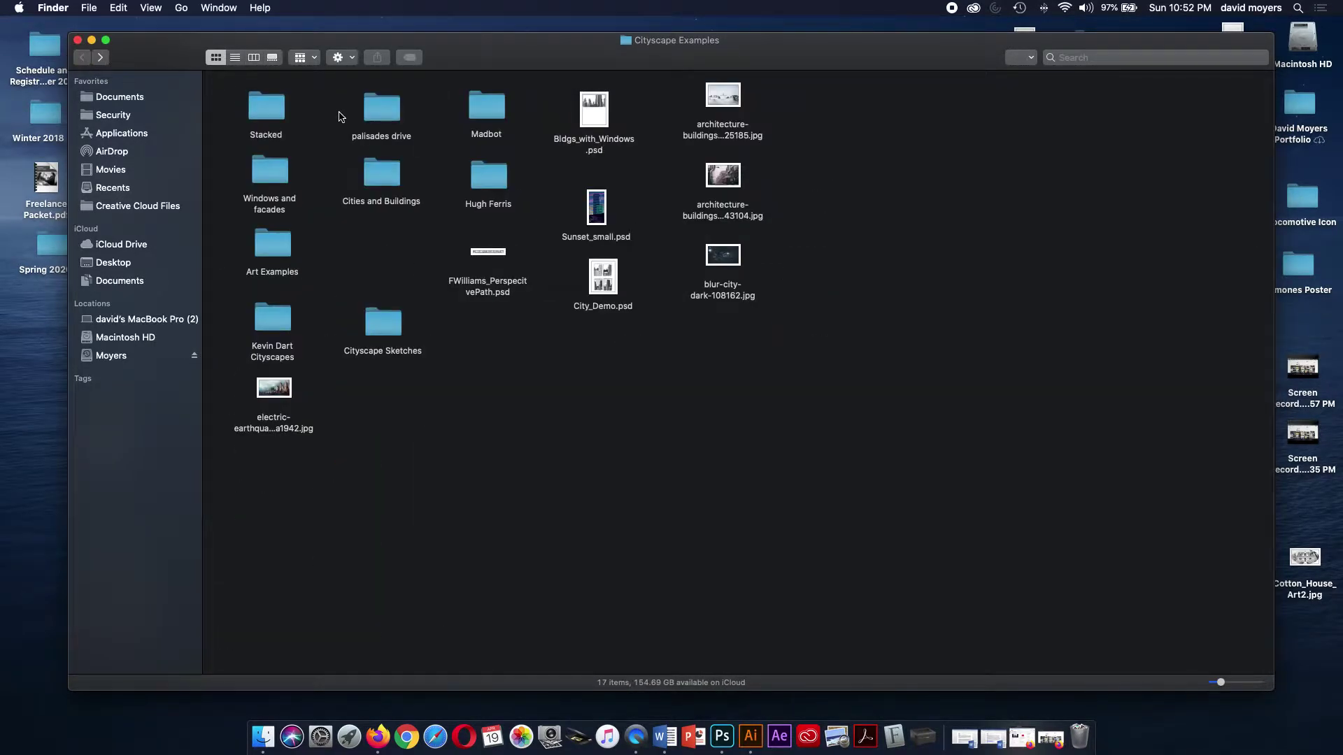
double_click(367, 112)
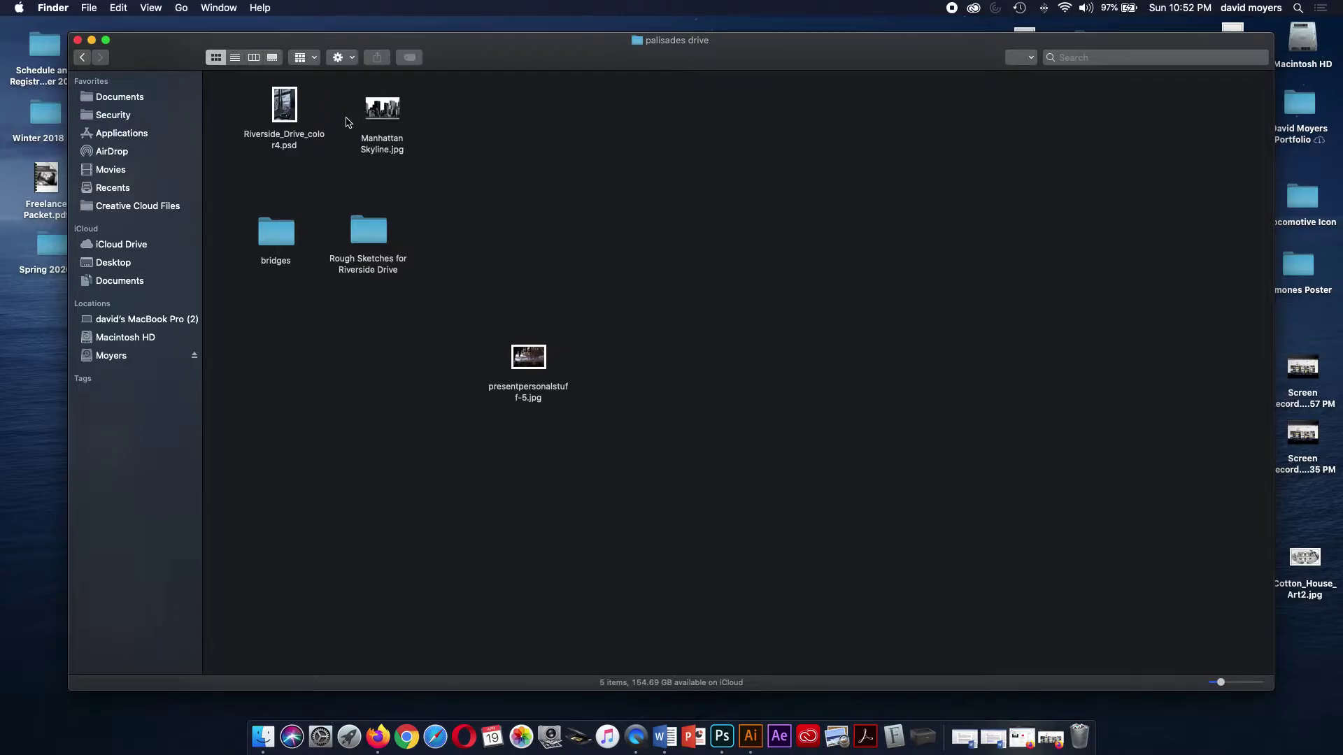
left_click(288, 112)
double_click(289, 112)
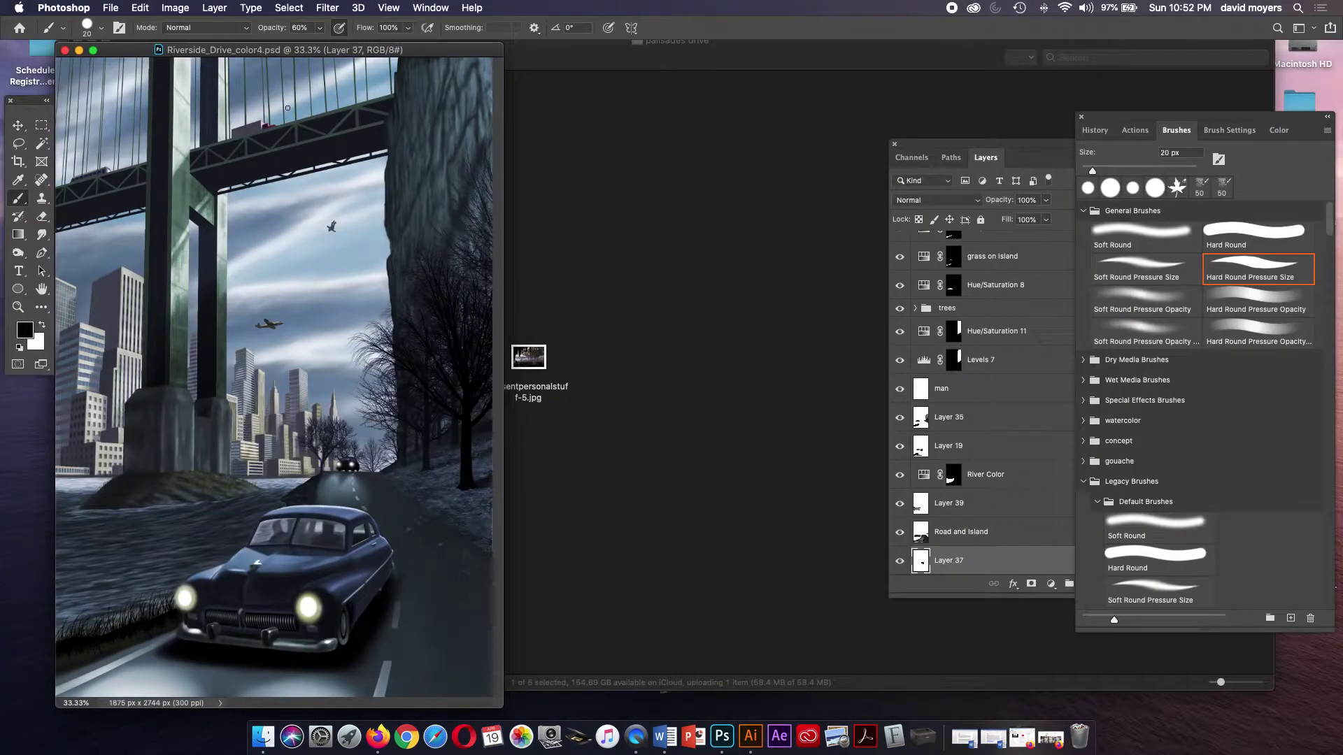
left_click_drag(502, 705, 913, 719)
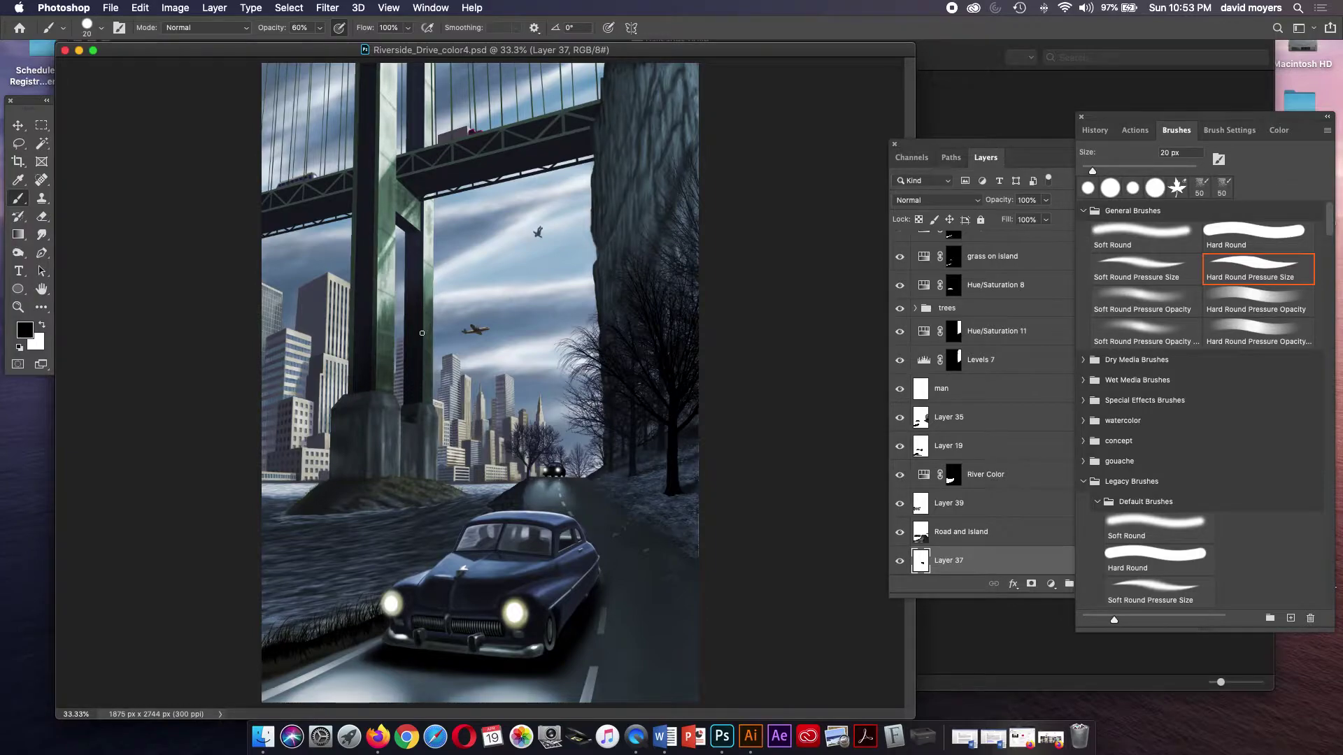
left_click(65, 51)
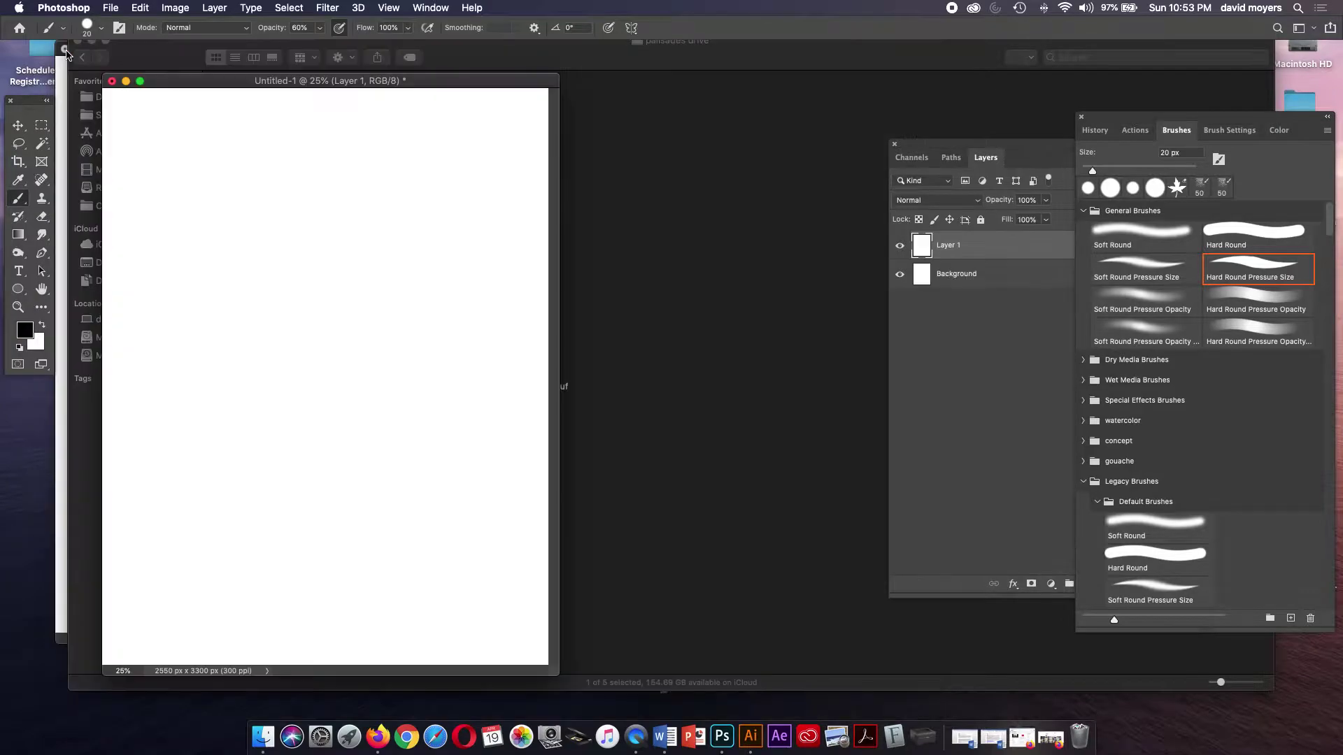
- Preview the four sketches in the Rough Sketches for Riverside Drive folder, from palisades_drive023.jpg to palisades_drive022.psd, and close the preview
left_click(618, 133)
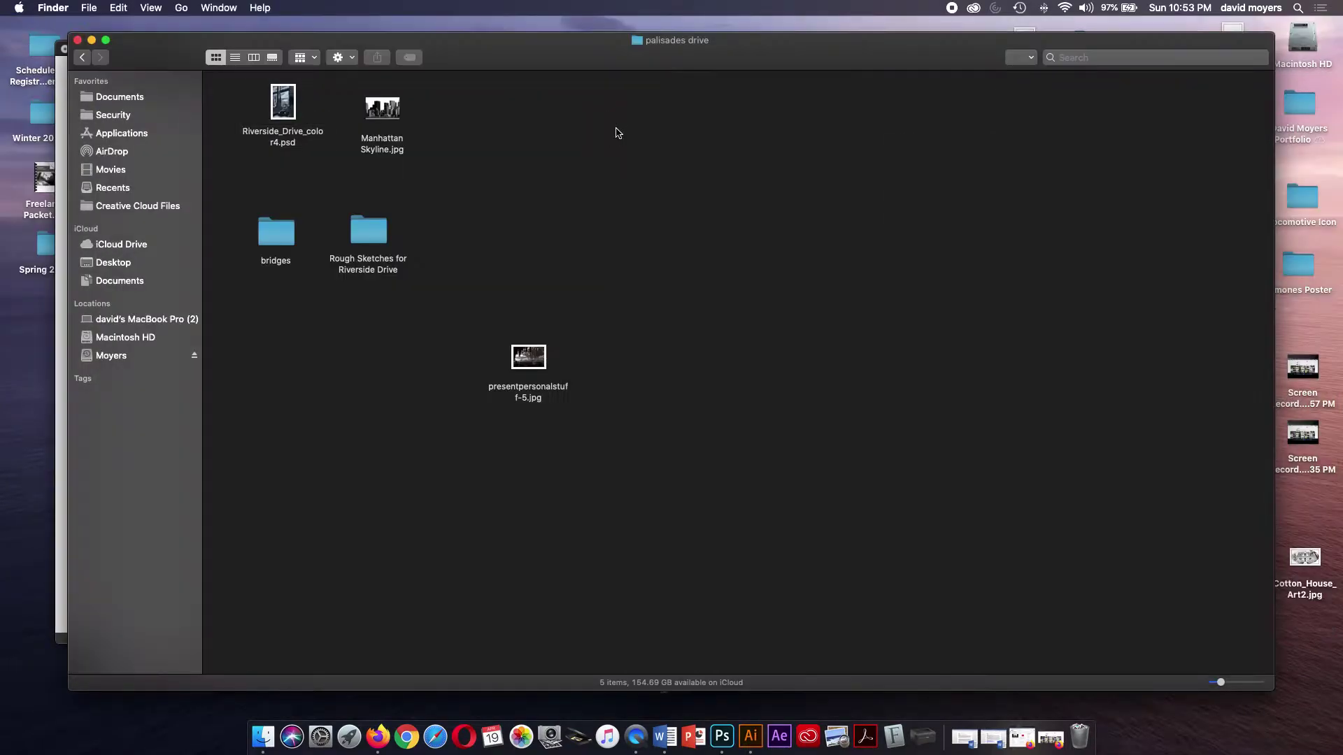
double_click(370, 236)
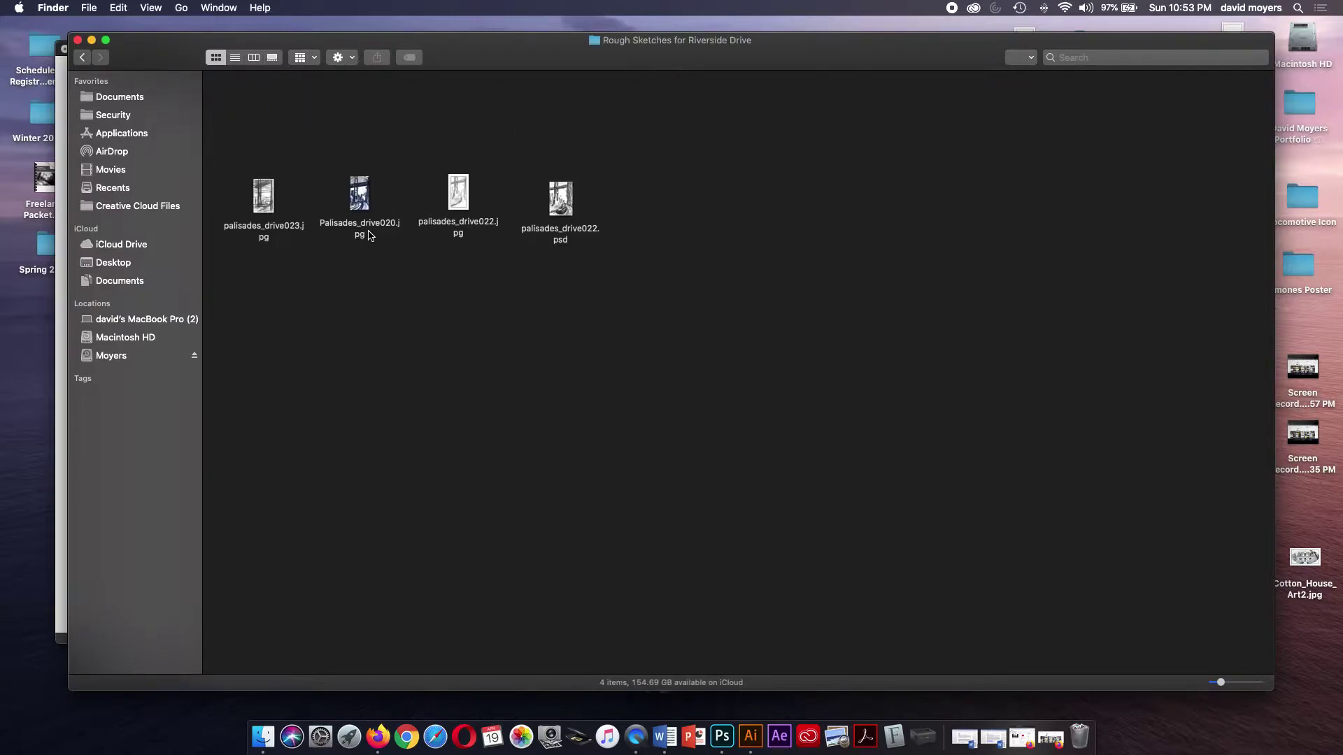
left_click(268, 208)
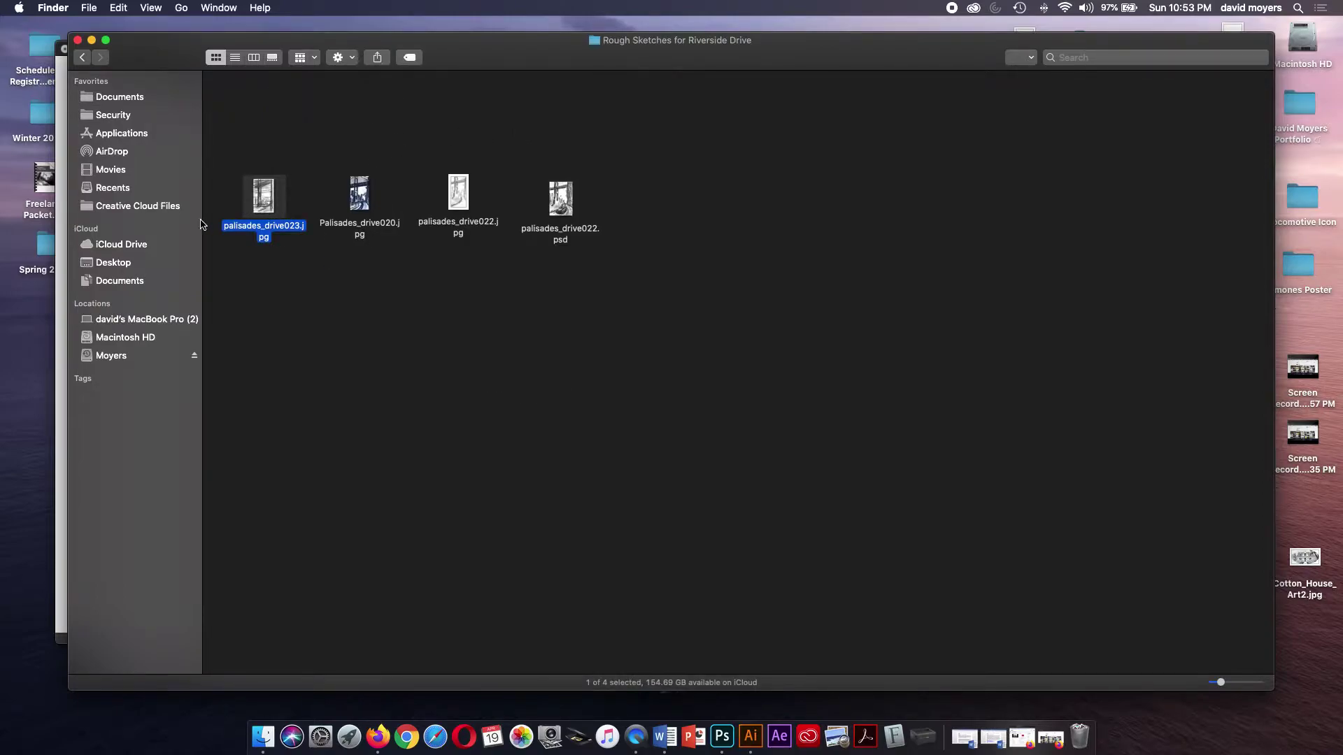
key("space")
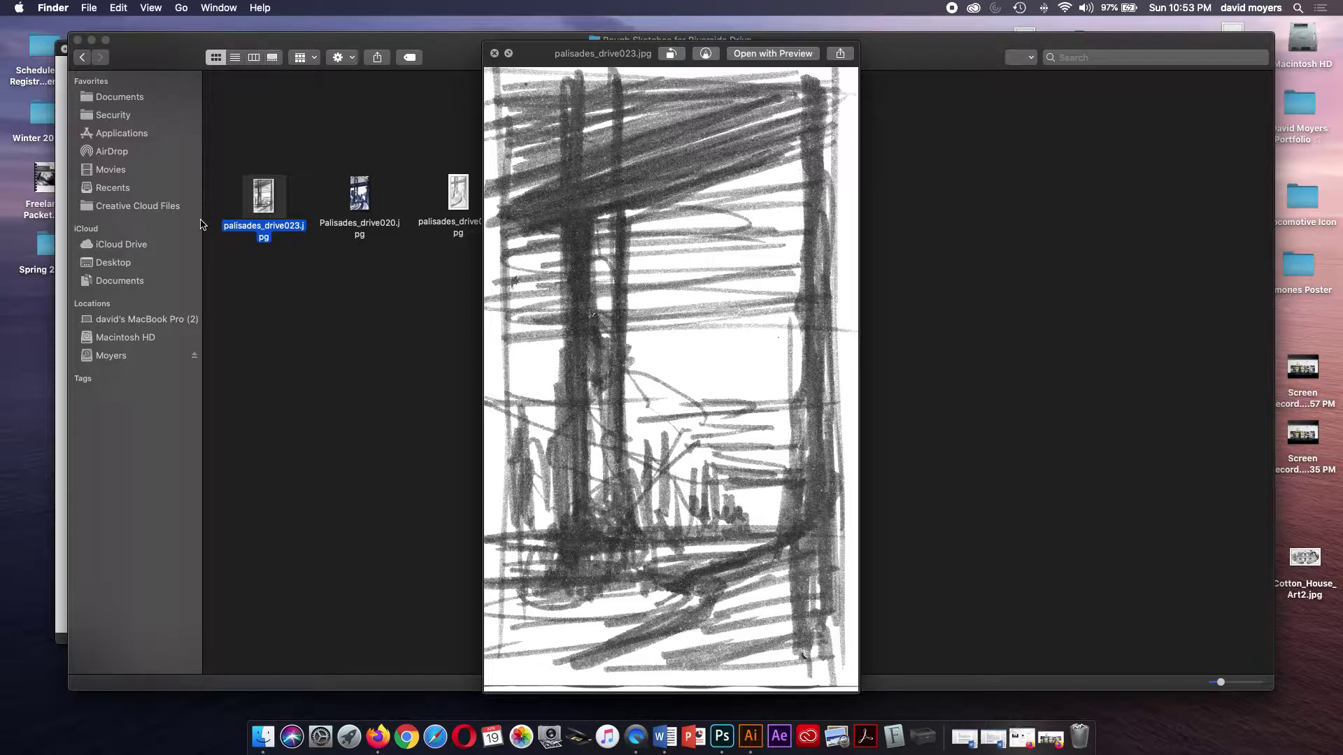
key("Right")
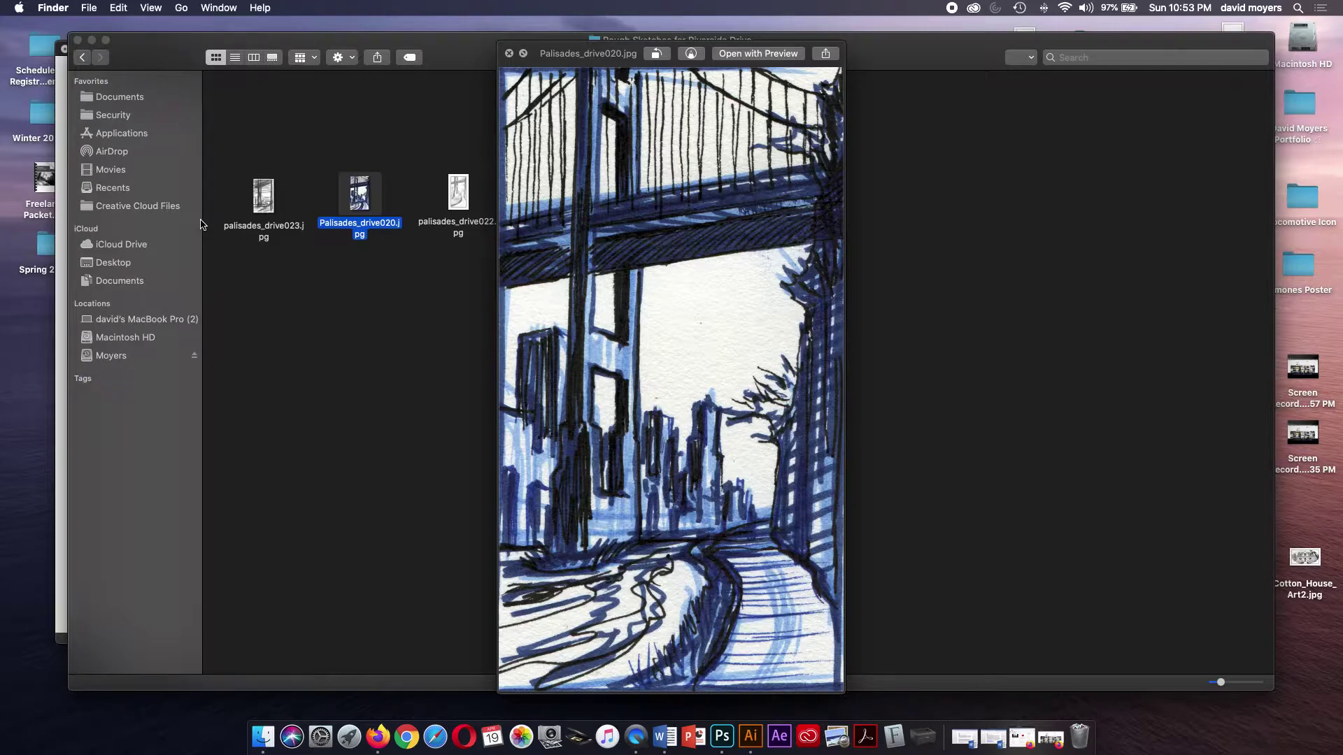
key("Right")
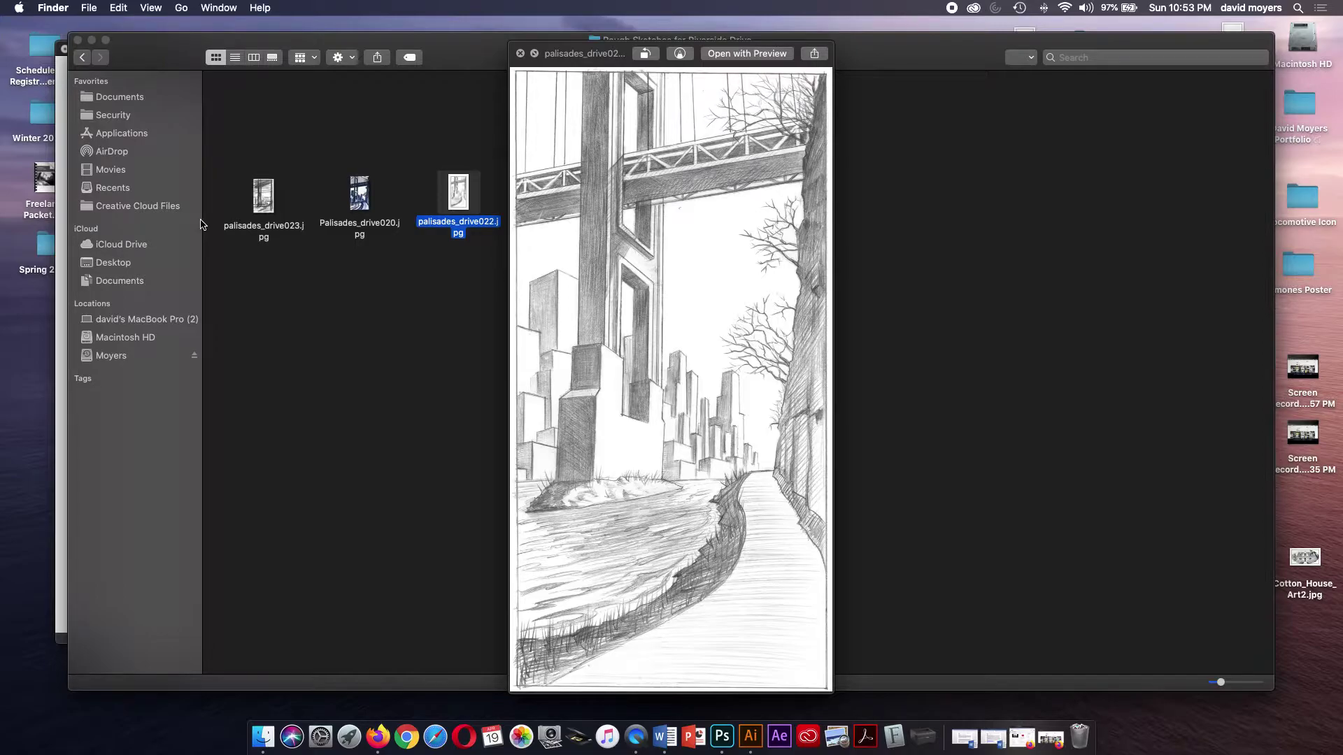
key("Right")
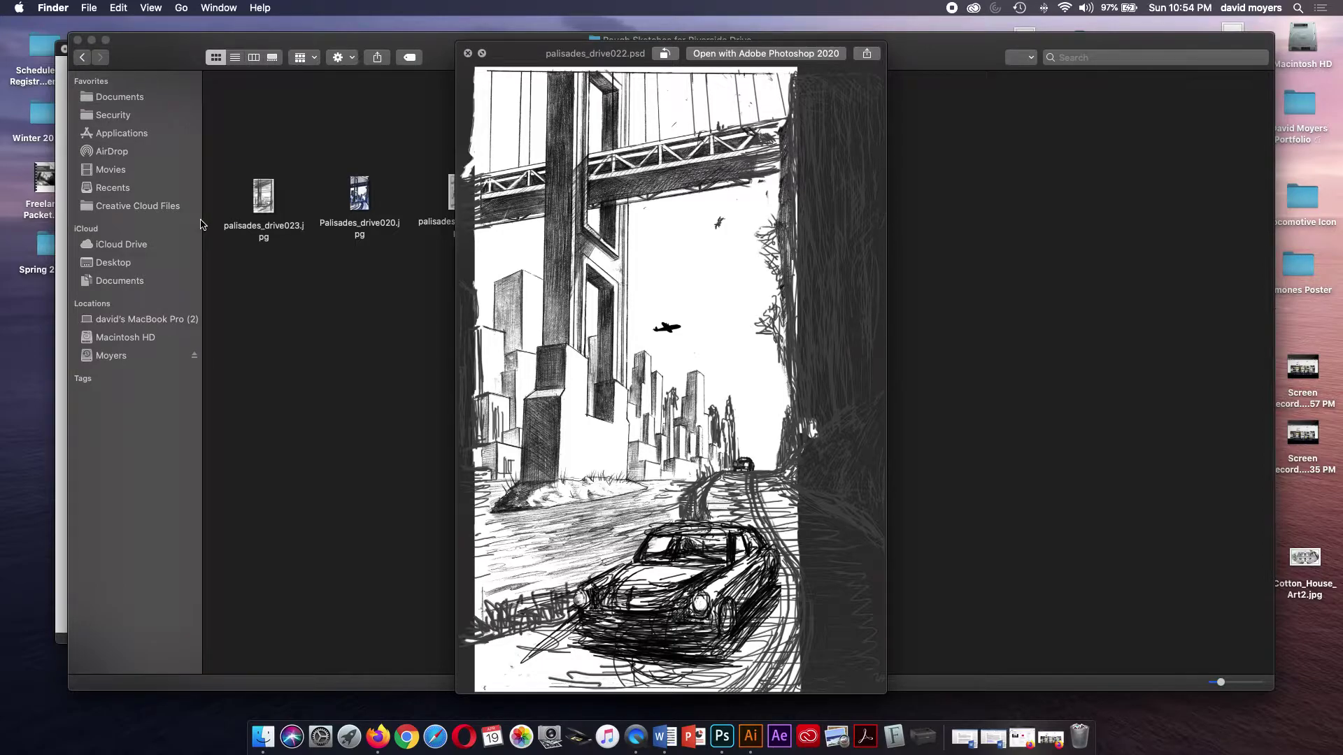
left_click(468, 54)
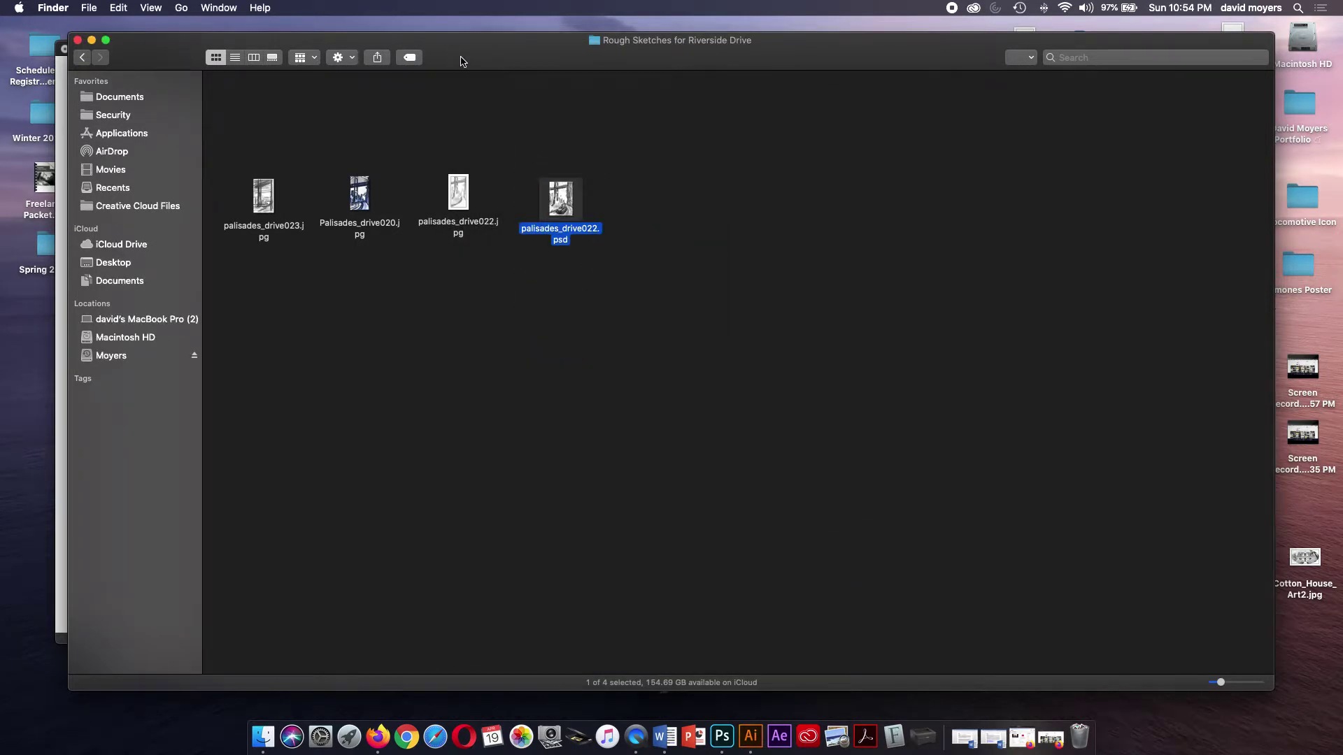
- Minimize the Finder window and set up the blank Untitled-1 canvas in Photoshop at 50% zoom with the Brush tool
left_click_drag(460, 62, 516, 59)
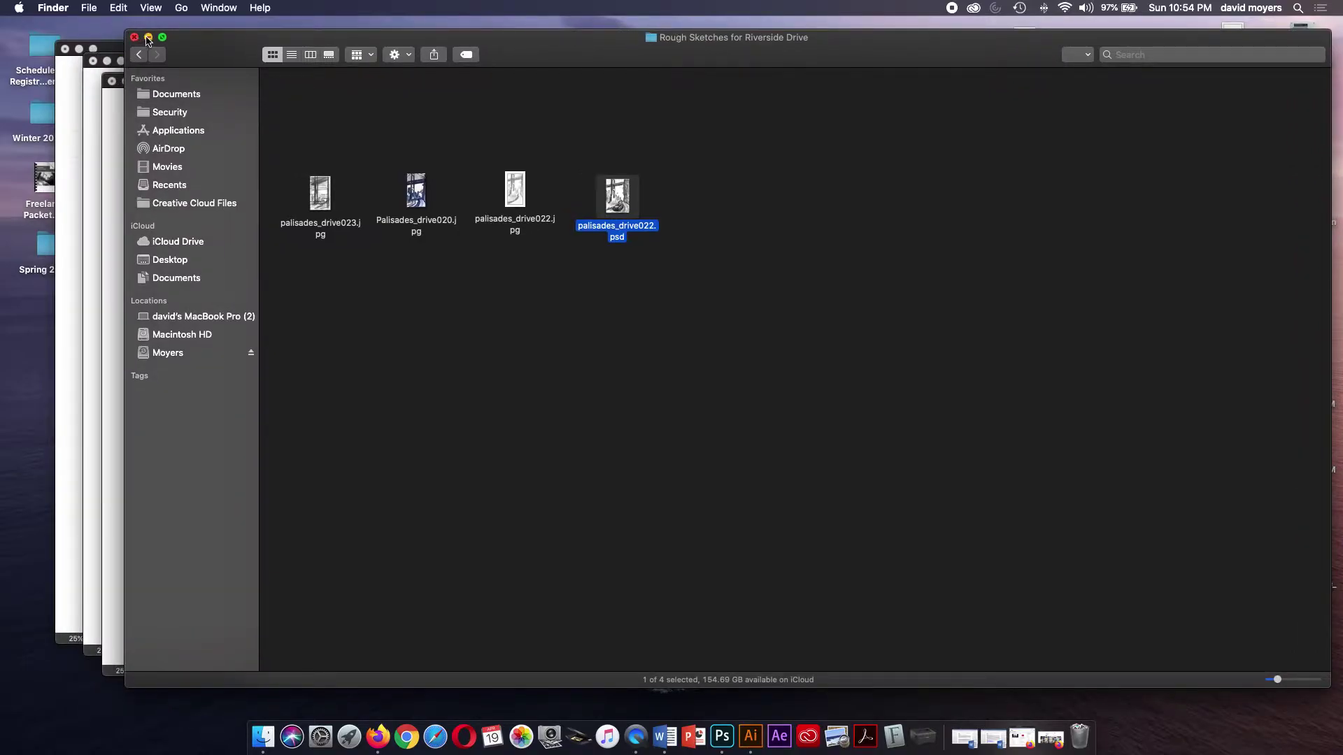
left_click(149, 38)
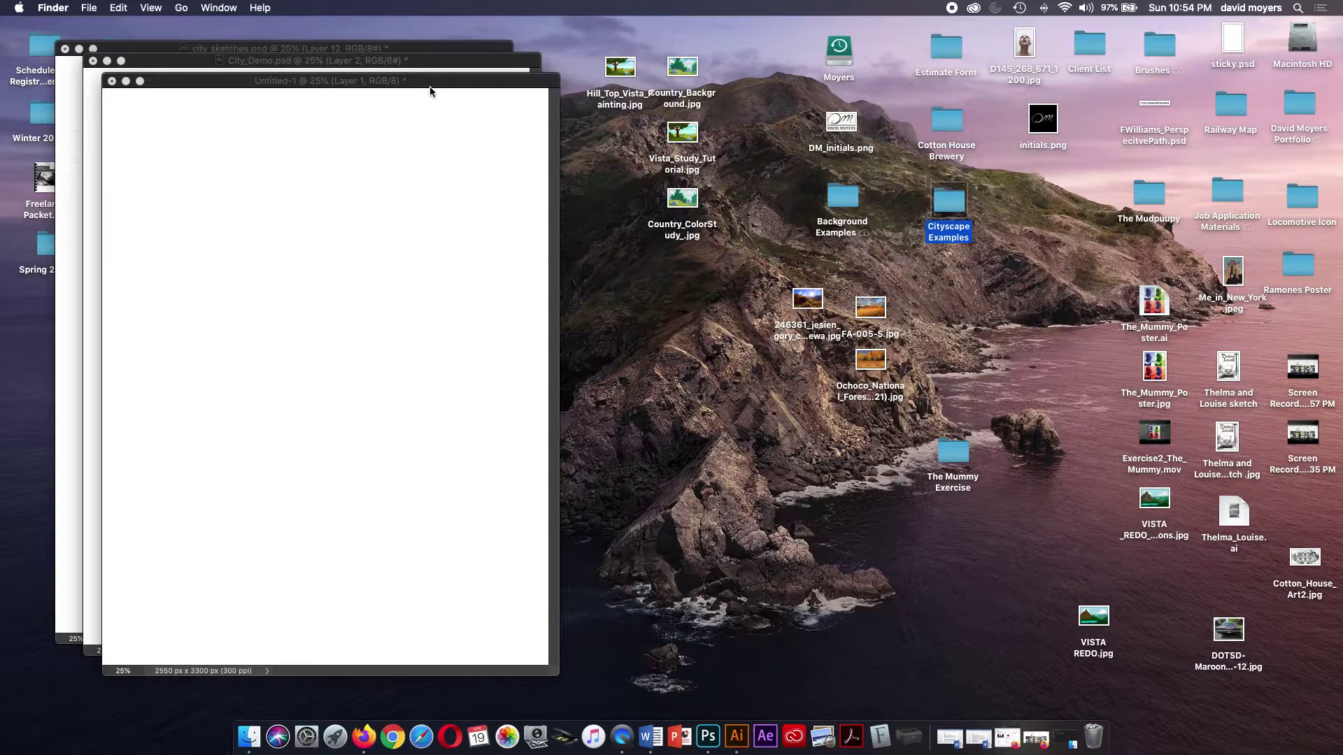
left_click_drag(431, 85, 589, 103)
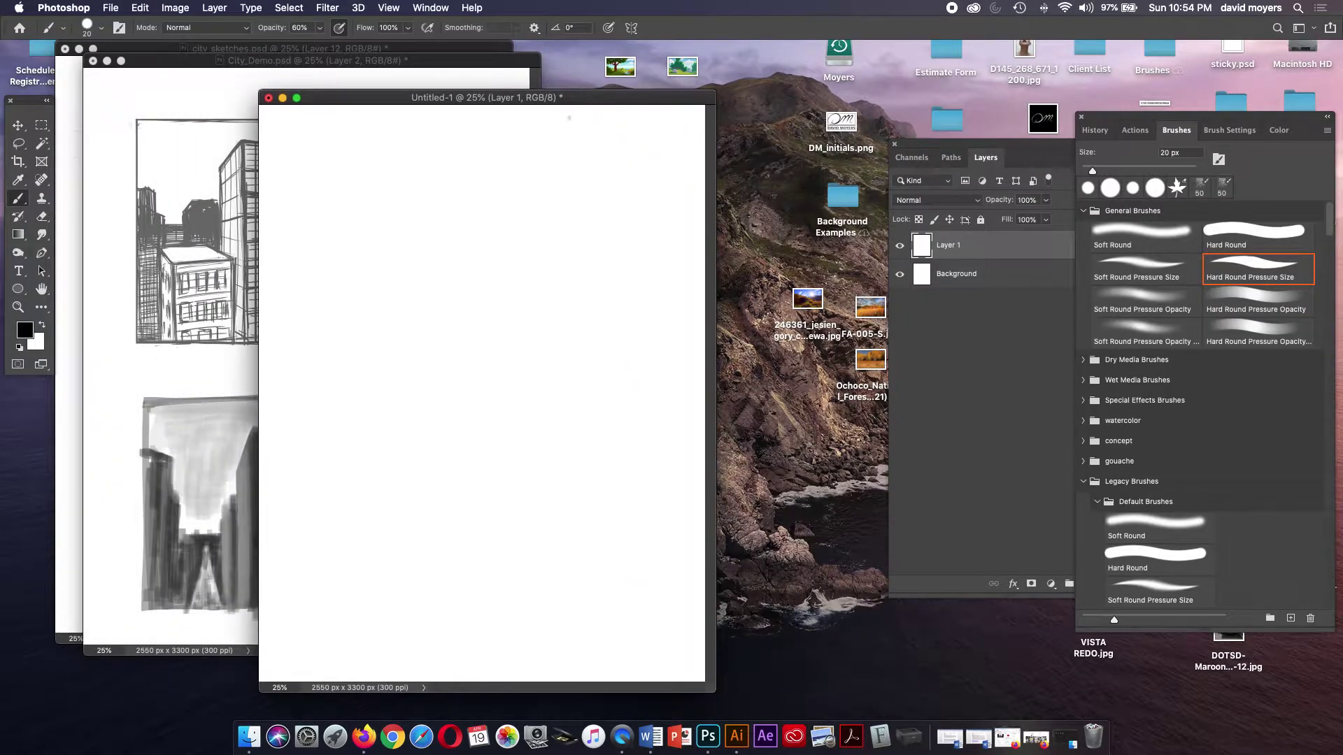
left_click(19, 307)
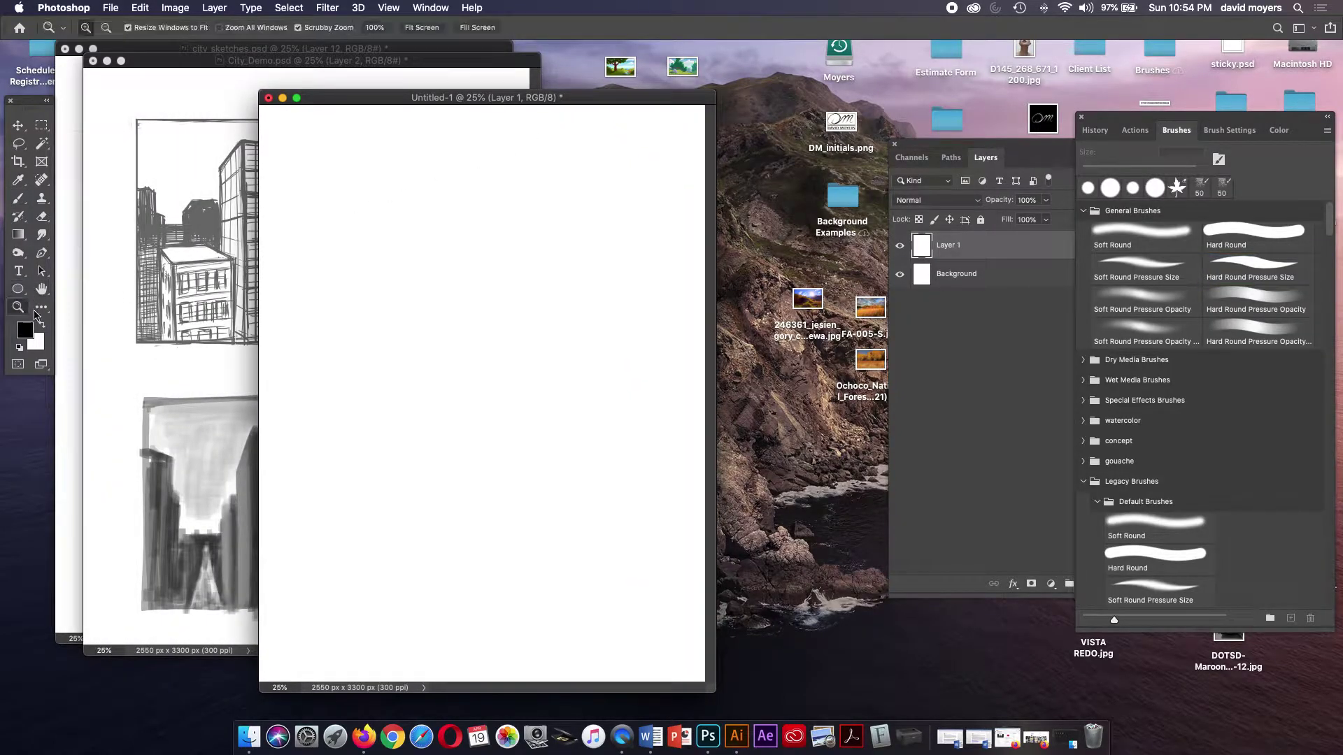
left_click(486, 275)
left_click(535, 306)
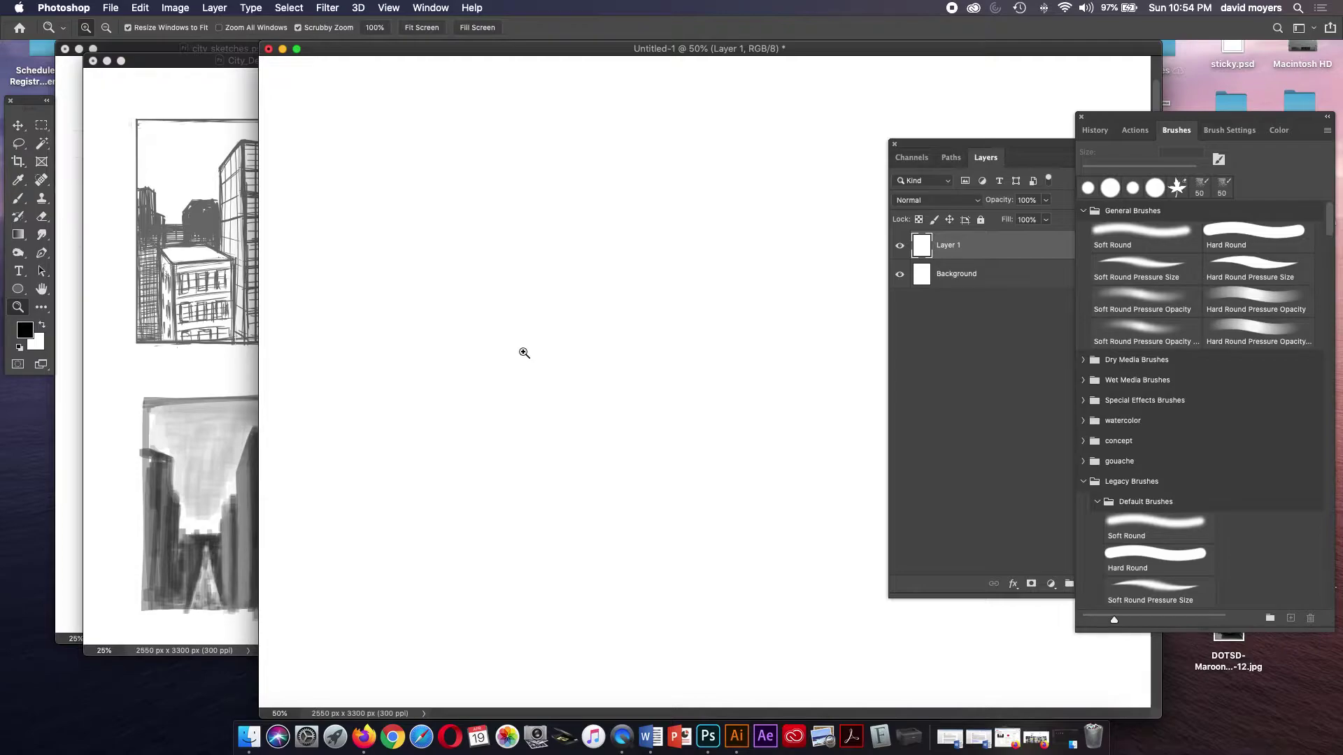
key("b")
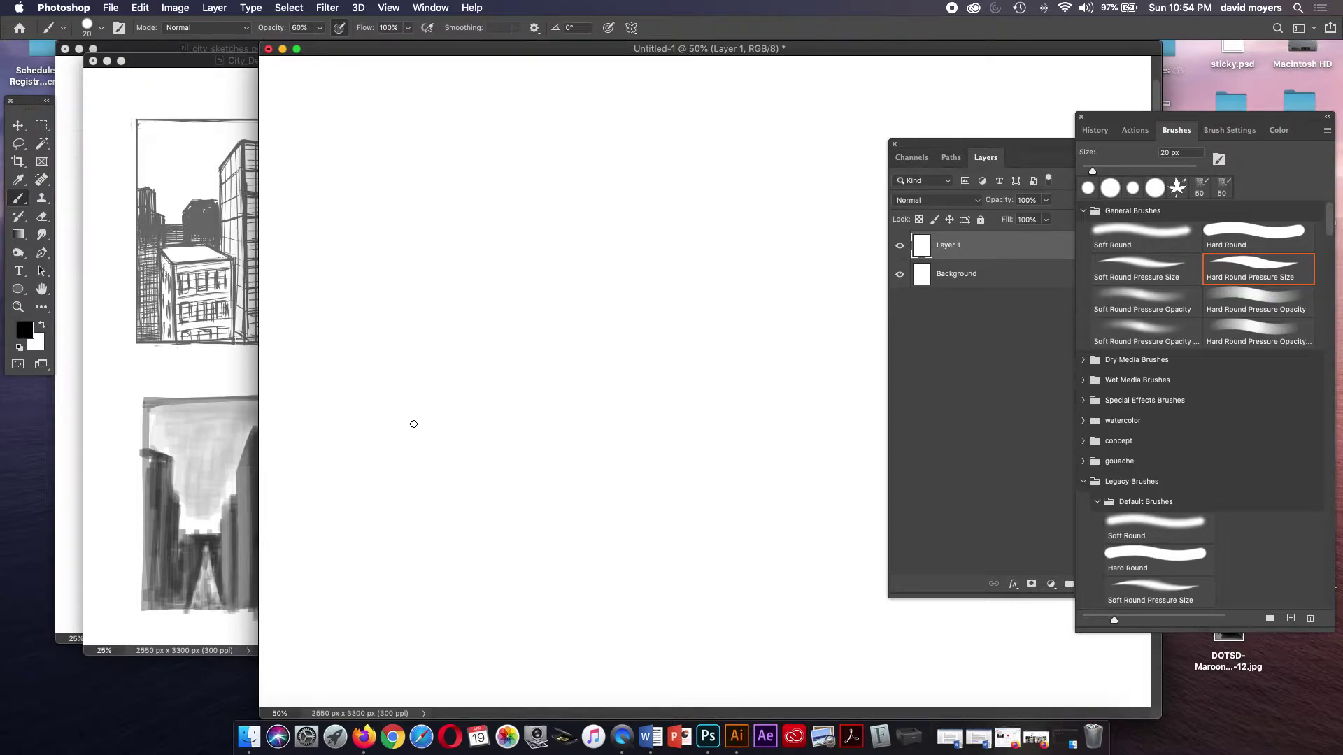
left_click_drag(415, 49, 264, 48)
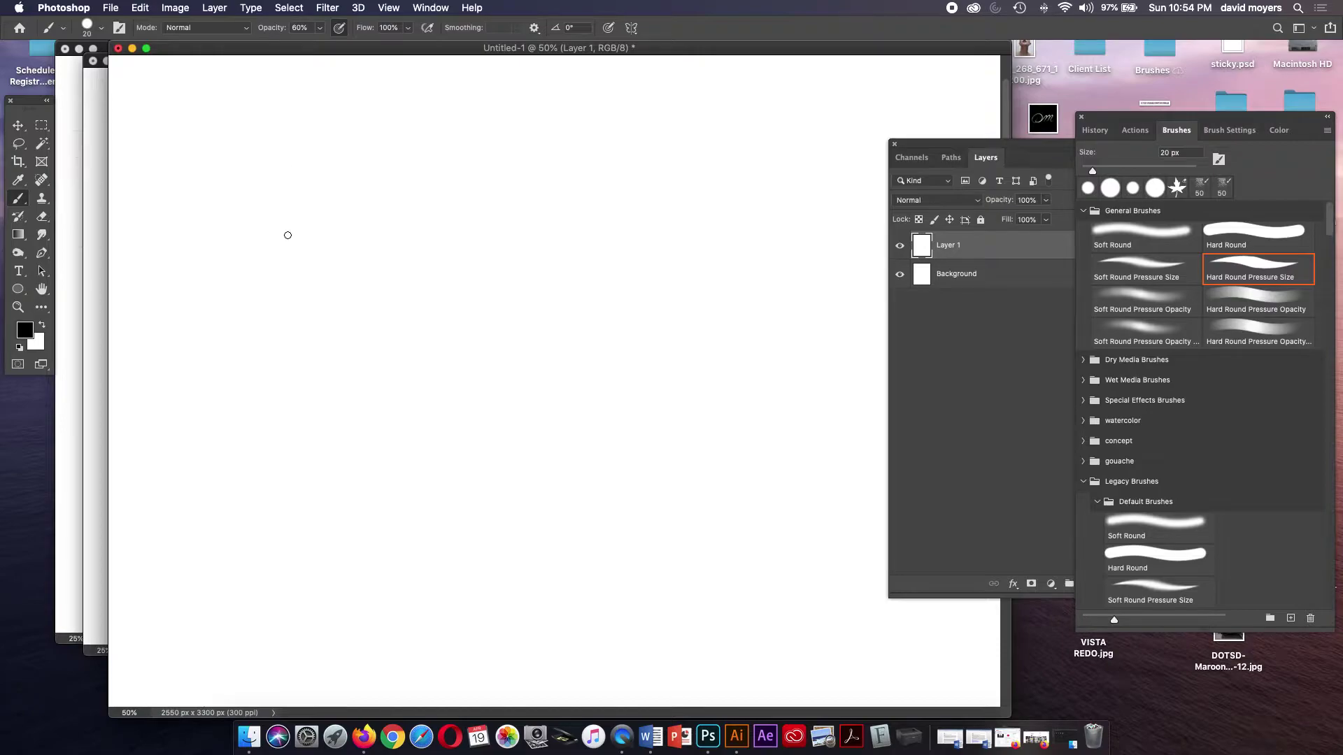
- Draw a wide rectangular thumbnail frame with straight brush lines in the upper part of Layer 1
mouse_move(287, 137)
left_mouse_down()
mouse_move(286, 345)
mouse_move(650, 349)
left_mouse_up()
left_click(287, 138, "shift")
left_click_drag(279, 130, 594, 130)
key("super+z")
key("super+z")
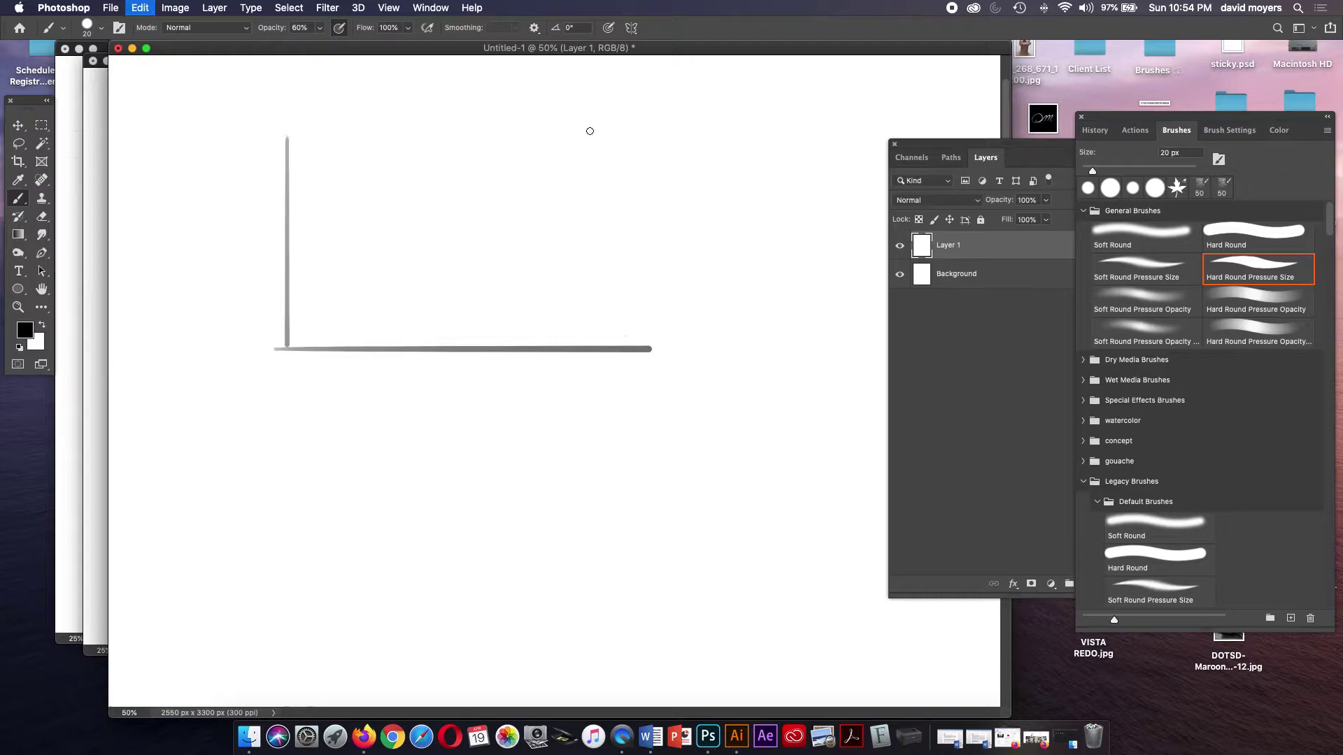
mouse_move(284, 136)
left_mouse_down()
mouse_move(653, 130)
mouse_move(652, 362)
left_mouse_up()
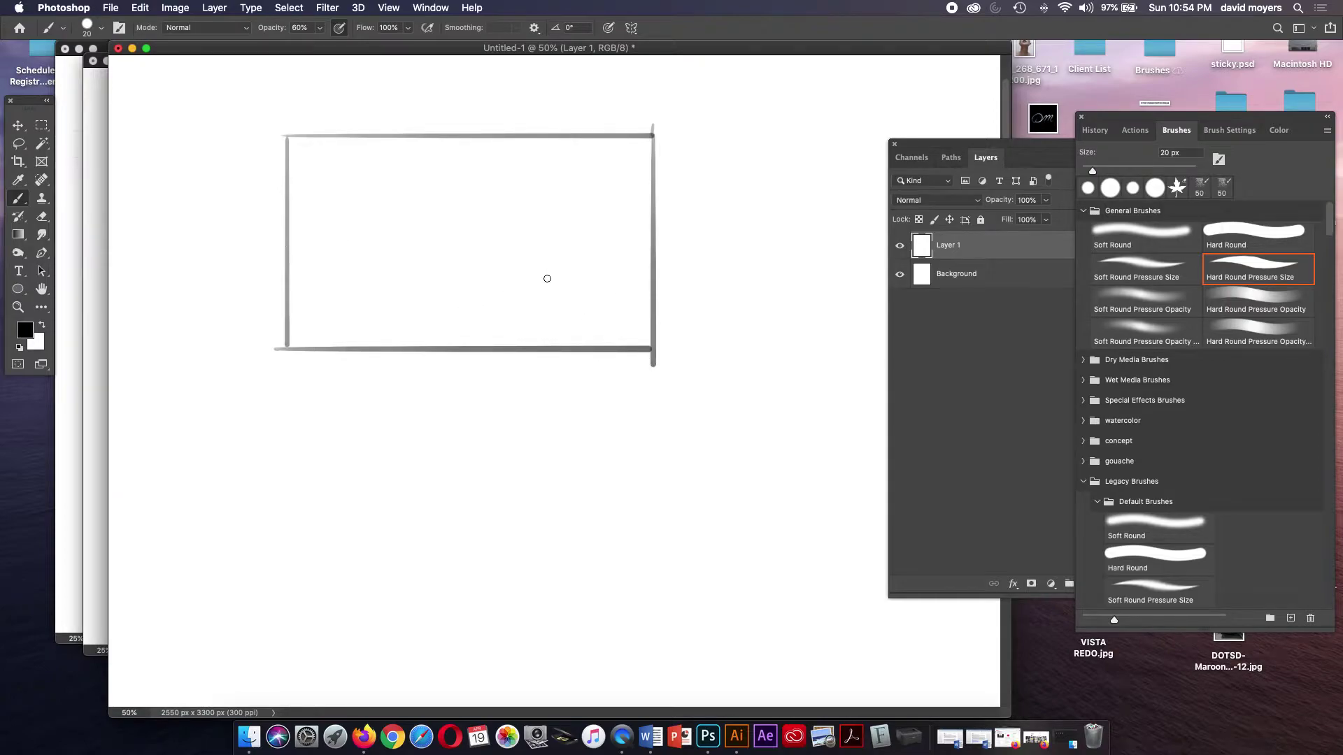
- Mark the thirds on all four sides of the thumbnail frame with short brush ticks
left_click_drag(286, 275, 278, 274)
left_click_drag(277, 209, 287, 208)
left_click_drag(362, 130, 384, 140)
left_click_drag(548, 128, 548, 143)
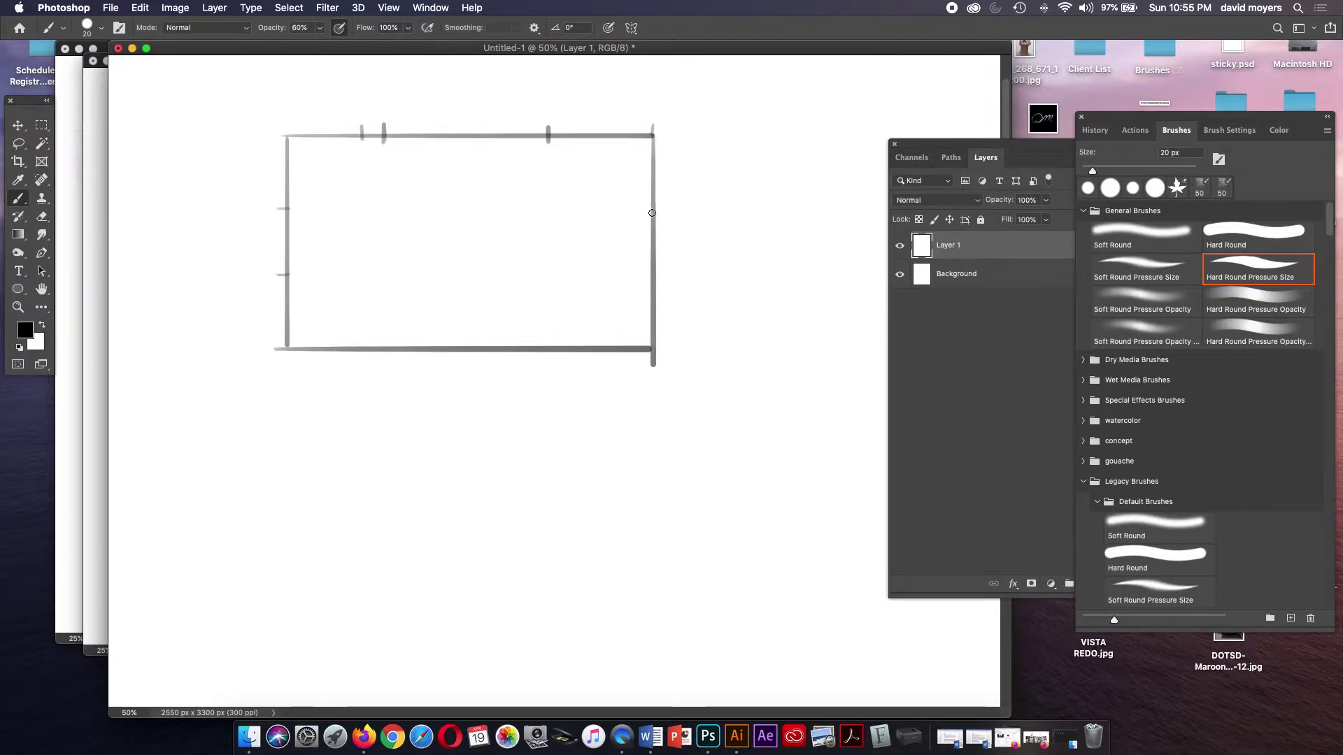
left_click_drag(648, 211, 663, 210)
left_click_drag(647, 283, 661, 283)
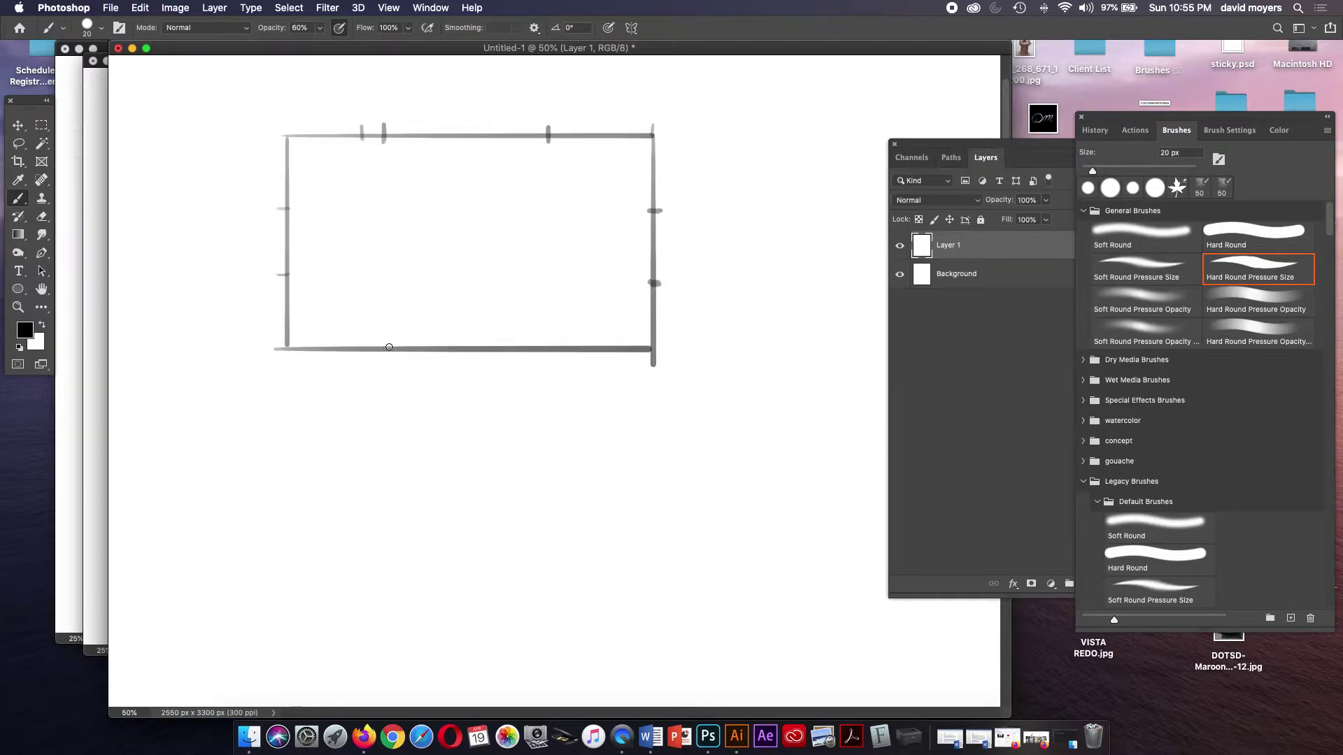
left_click_drag(384, 339, 383, 362)
left_click_drag(539, 342, 539, 362)
- Erase the misplaced extra tick on the frame's upper edge and darken the thirds ticks on both vertical sides
key("e")
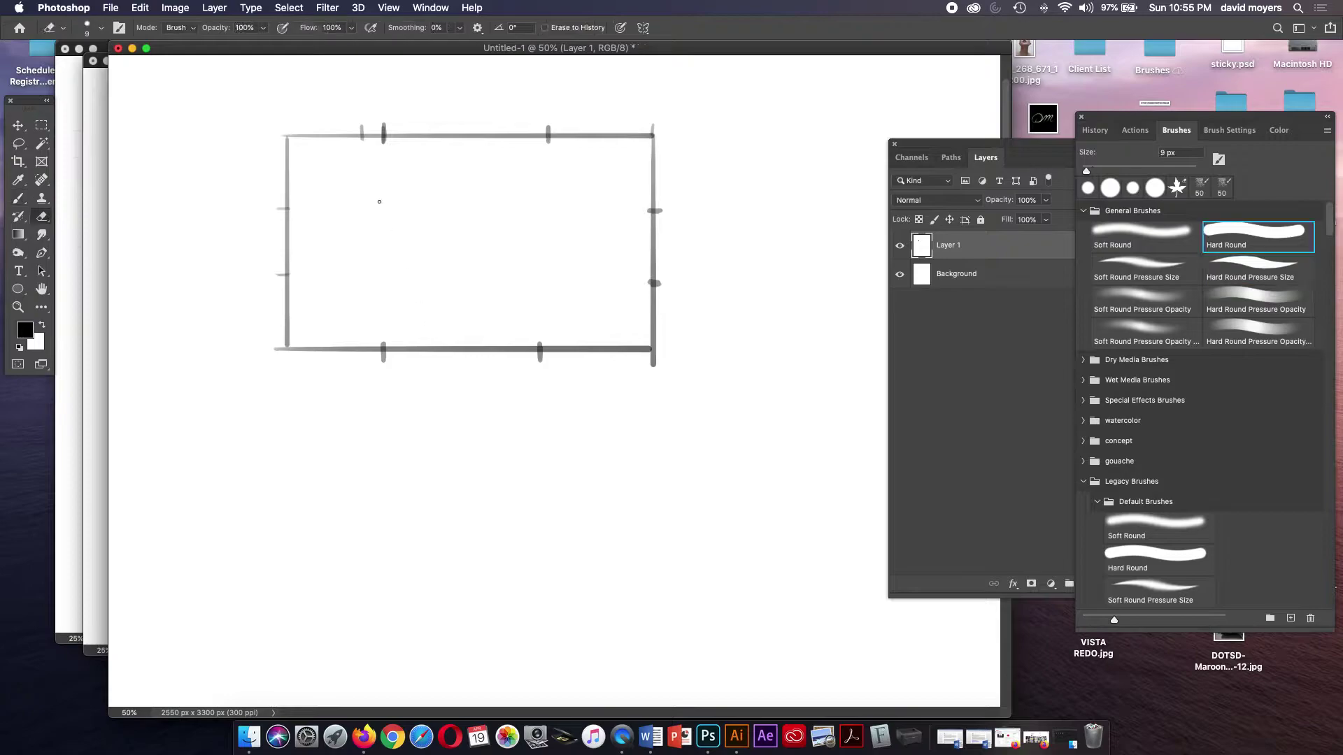
left_click(364, 132)
key("b")
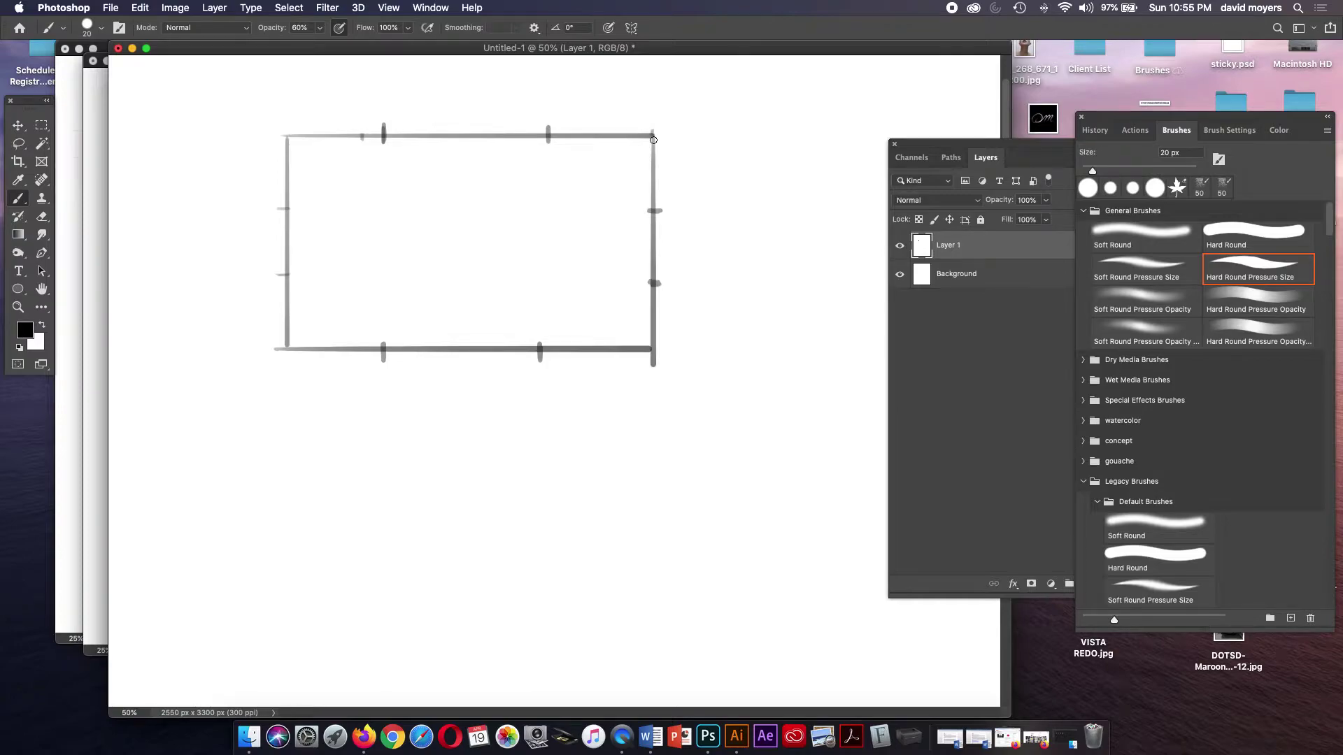
left_click_drag(277, 208, 290, 207)
left_click_drag(277, 275, 290, 275)
left_click_drag(647, 210, 662, 209)
left_click_drag(646, 284, 661, 284)
- Draw a straight horizon line across the lower third of the frame, extending past its right side, and mark a left vanishing point
left_click_drag(242, 243, 746, 240)
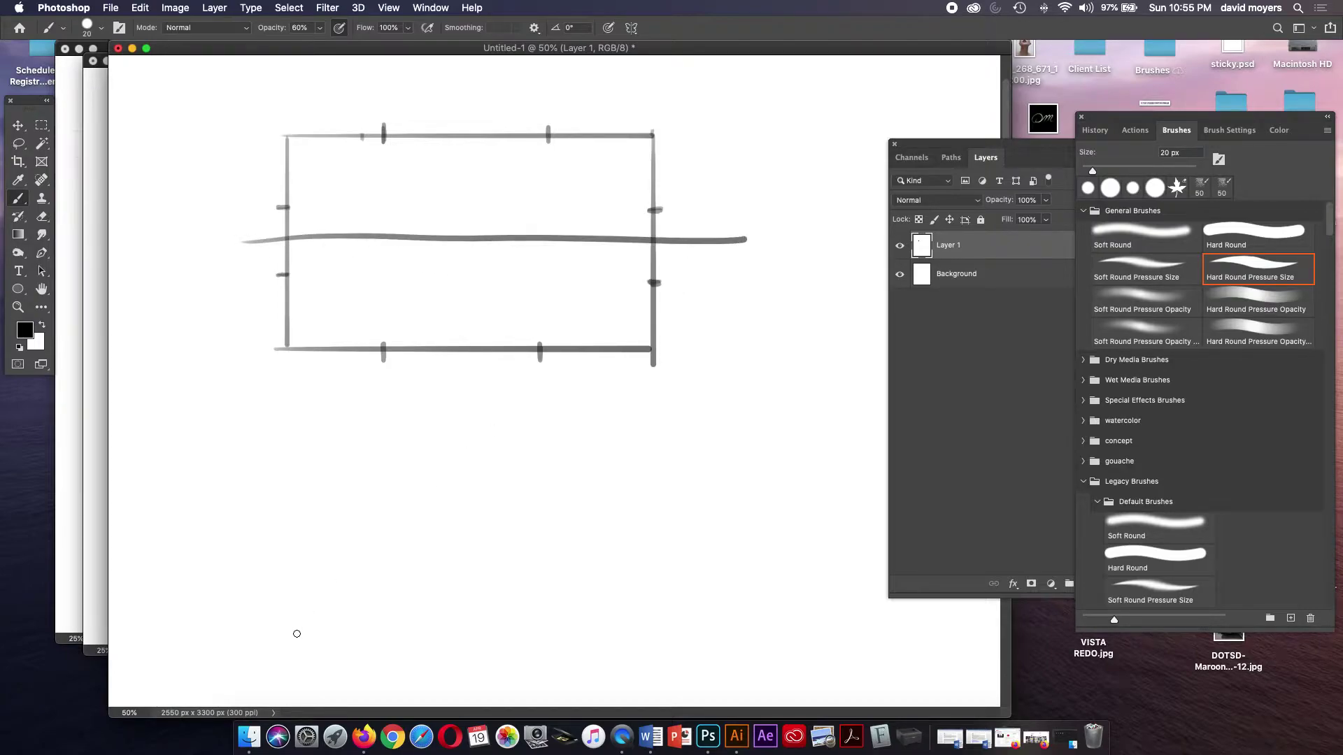
key("super+z")
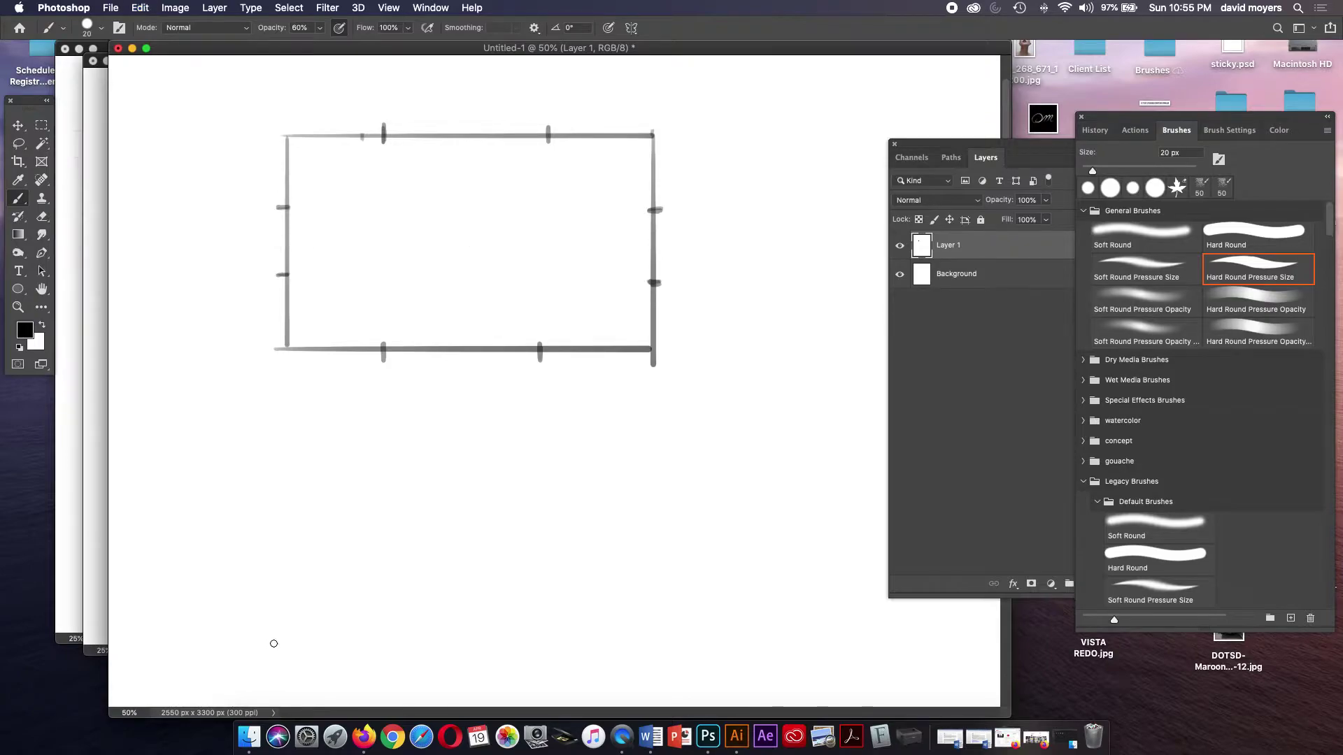
left_click_drag(270, 304, 753, 305)
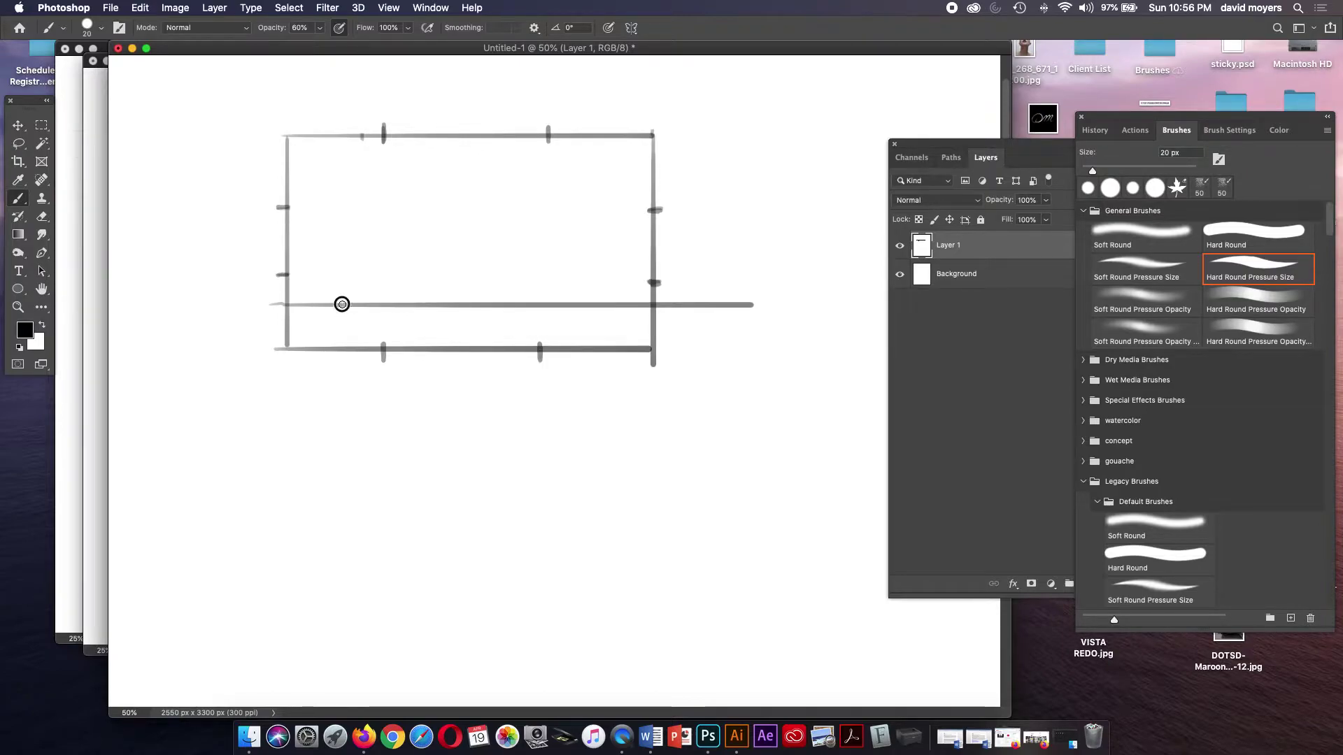
left_click_drag(339, 301, 341, 311)
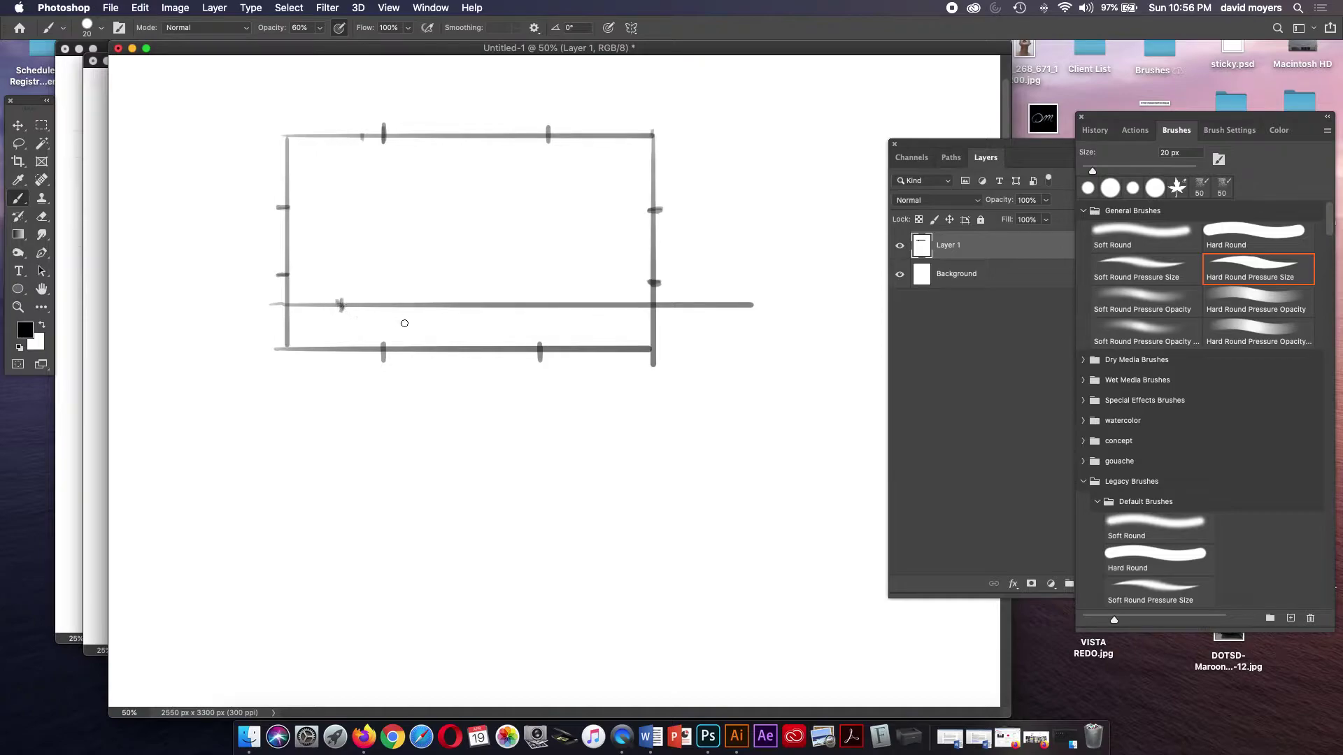
- Sketch a tall building's vertical front corner and its left face, with edges converging on the left vanishing point
left_click_drag(451, 156, 449, 312)
left_click_drag(447, 178, 447, 327)
left_click_drag(448, 155, 445, 337)
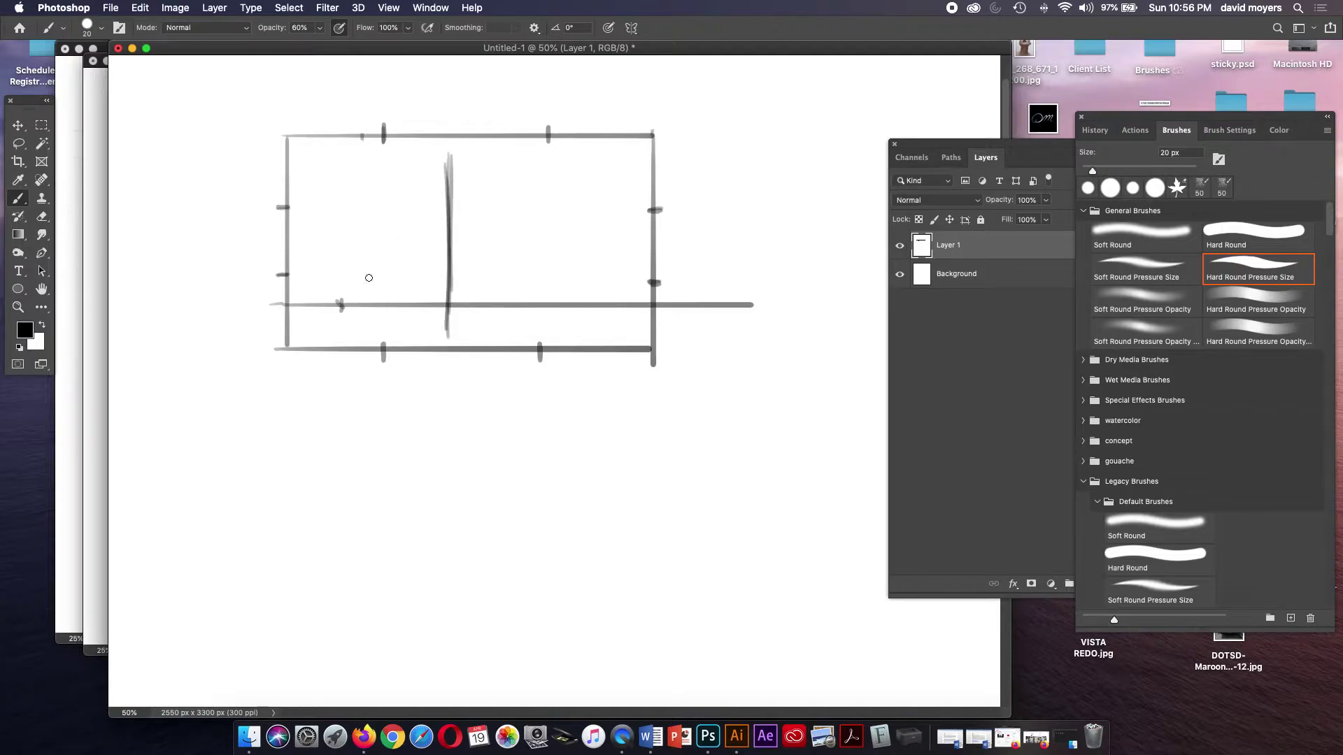
left_click_drag(451, 155, 410, 218)
left_click_drag(342, 305, 447, 337)
mouse_move(340, 303)
left_mouse_down()
mouse_move(431, 185)
mouse_move(420, 331)
left_mouse_up()
left_click_drag(415, 206, 421, 329)
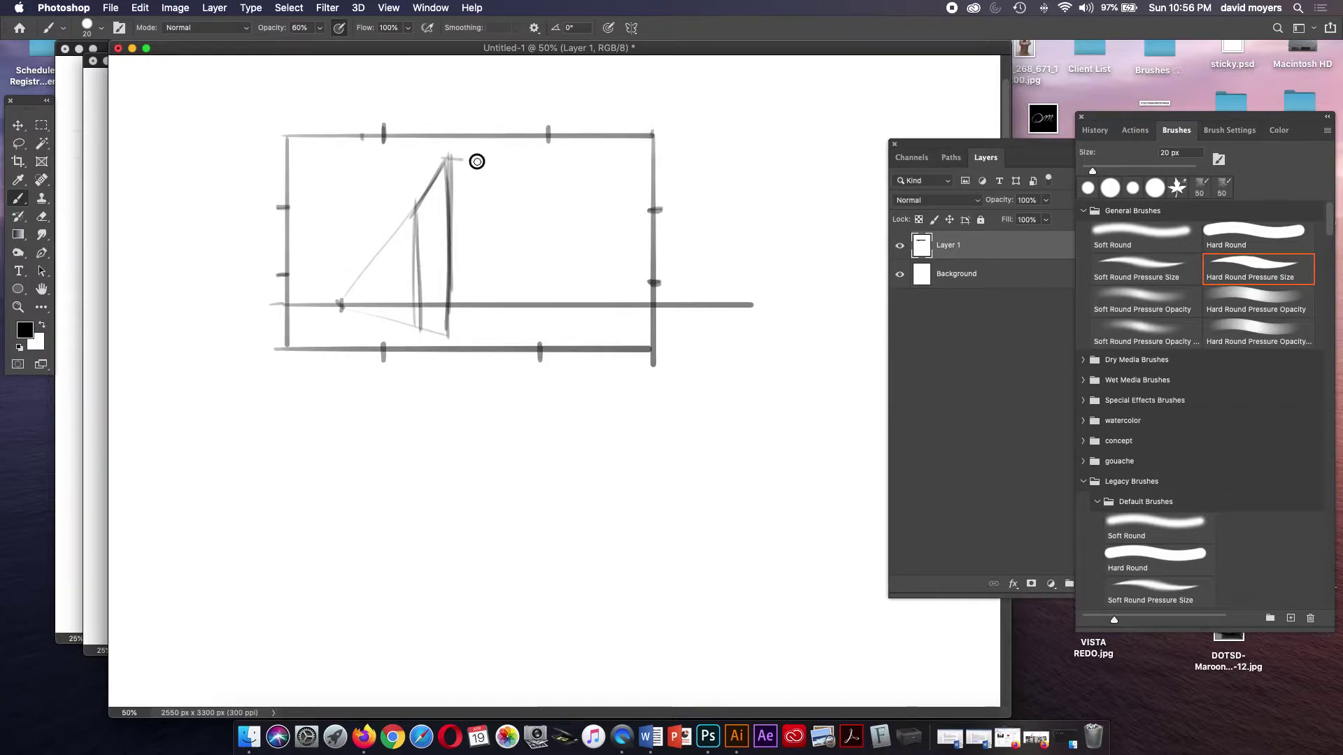
- Sketch the building's right face with upper and lower edges converging toward a second vanishing point far outside the frame
left_click_drag(453, 156, 544, 169)
mouse_move(451, 272)
left_mouse_down()
mouse_move(449, 345)
mouse_move(449, 334)
left_mouse_up()
left_click_drag(463, 160, 553, 172)
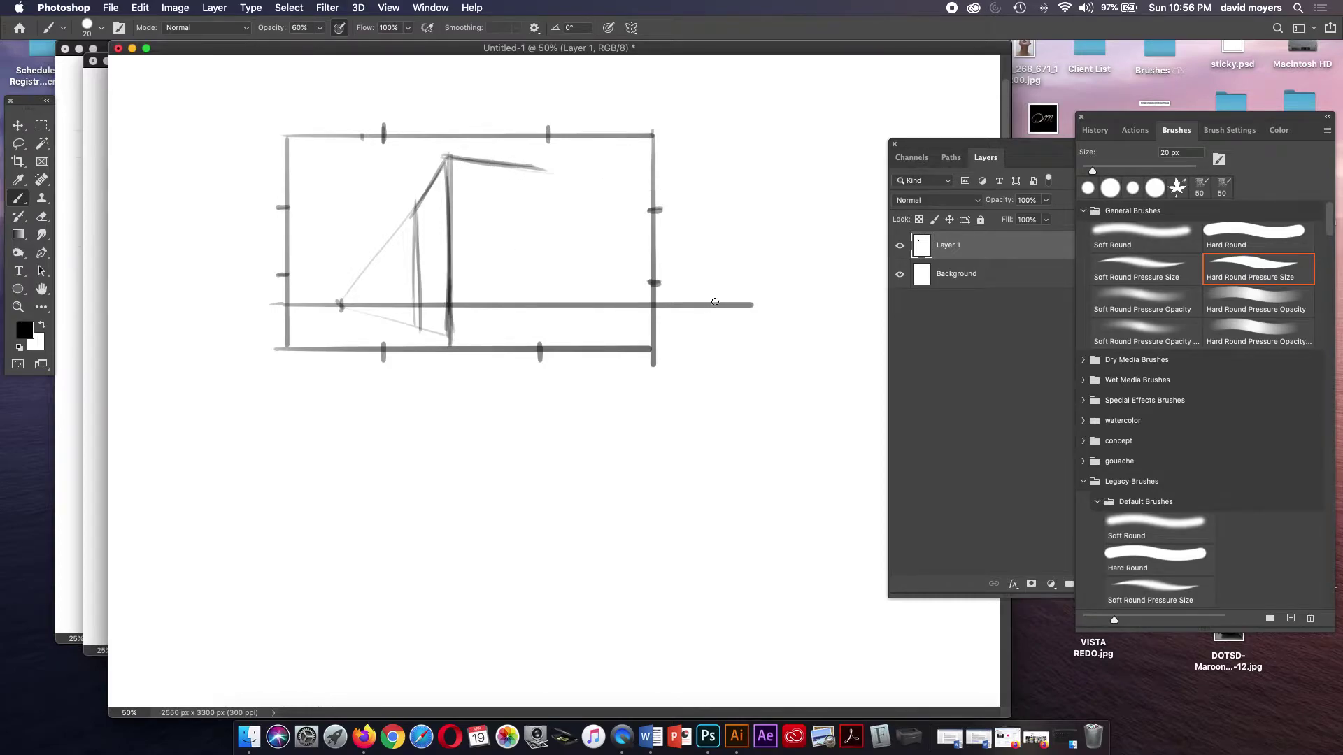
left_click_drag(944, 148, 1045, 152)
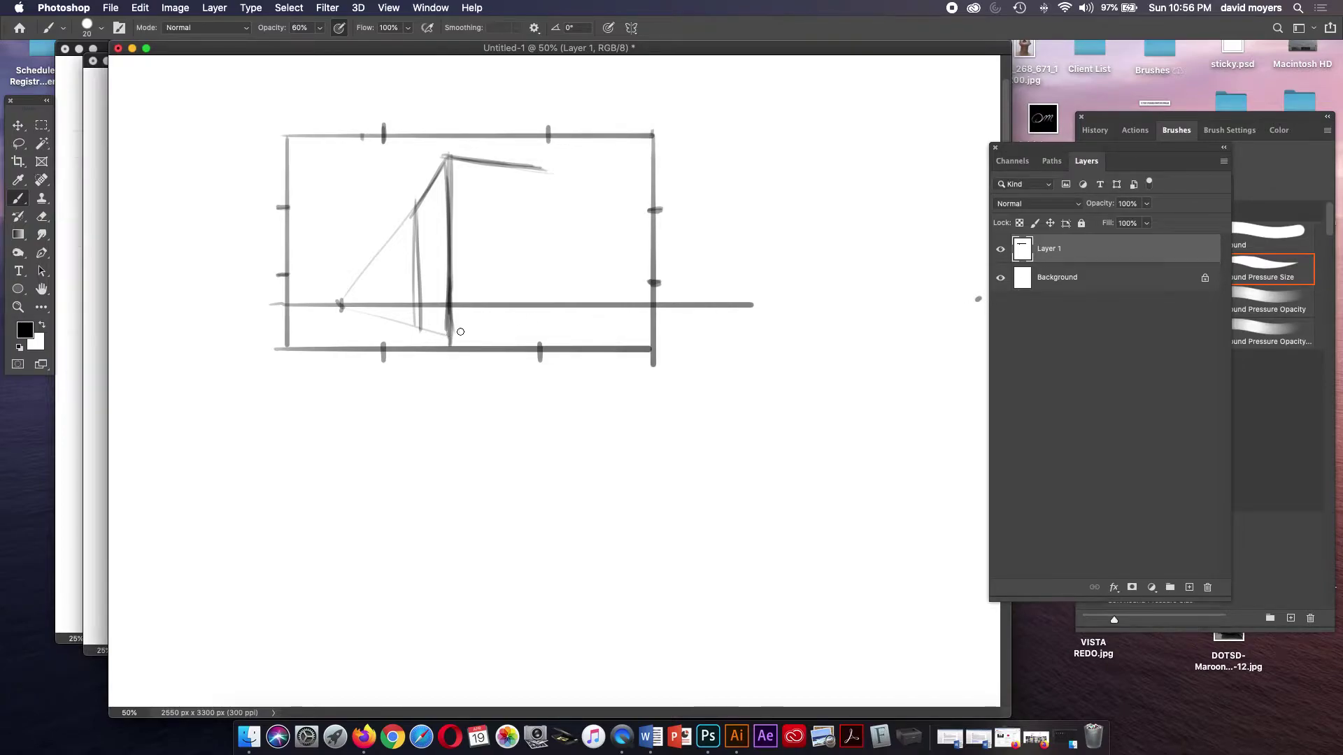
left_click_drag(450, 336, 586, 322)
mouse_move(449, 157)
left_mouse_down()
mouse_move(563, 172)
mouse_move(564, 309)
left_mouse_up()
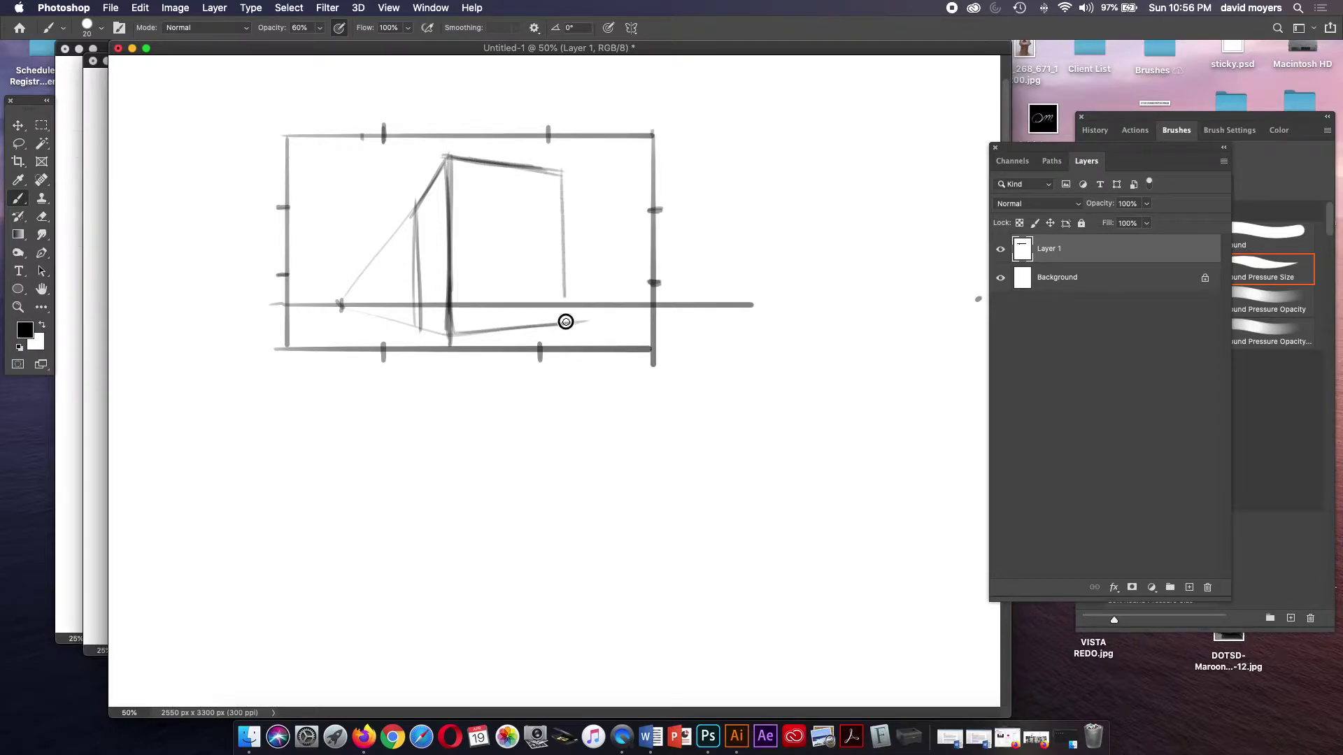
- Reinforce the building's vertical edges with repeated strokes and restate the right face's upper and lower edges
left_click_drag(559, 181, 561, 318)
left_click_drag(556, 231, 559, 317)
left_click_drag(554, 177, 555, 334)
left_click_drag(444, 181, 449, 339)
left_click_drag(412, 203, 414, 327)
left_click_drag(558, 172, 560, 323)
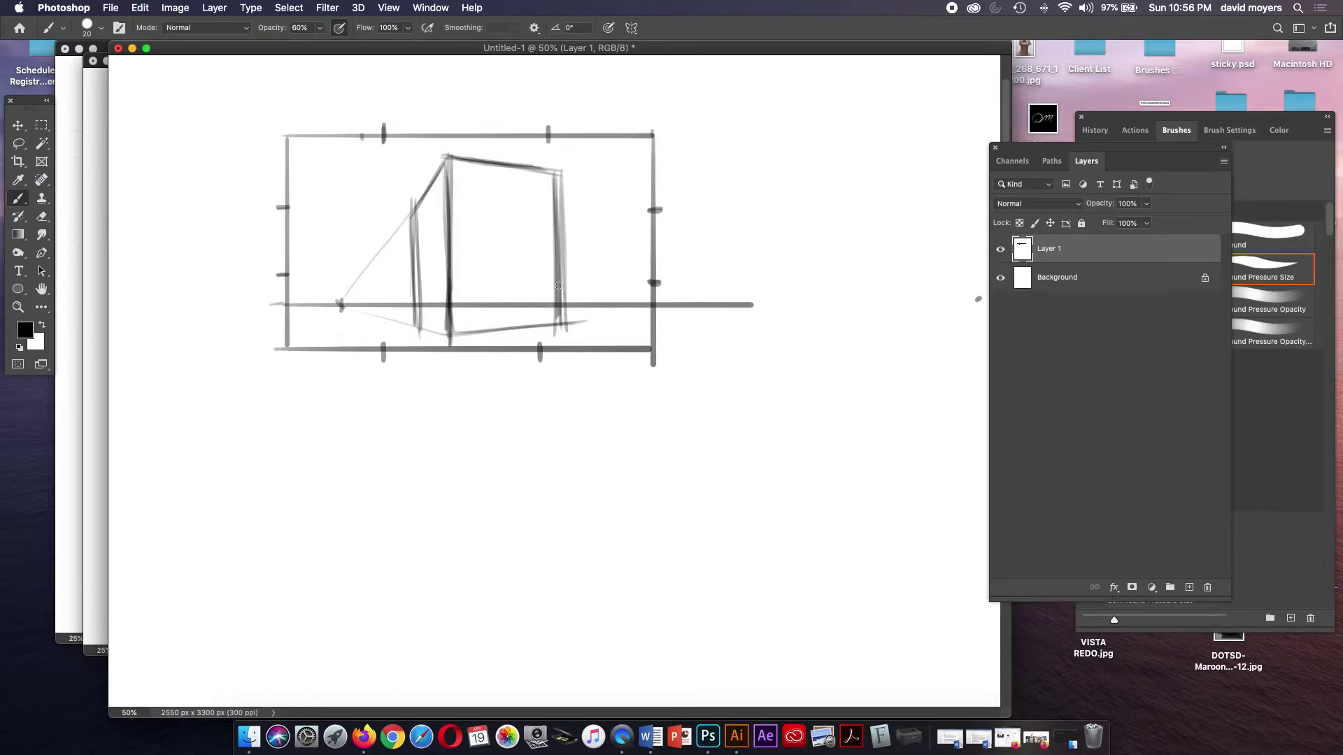
left_click_drag(467, 161, 559, 170)
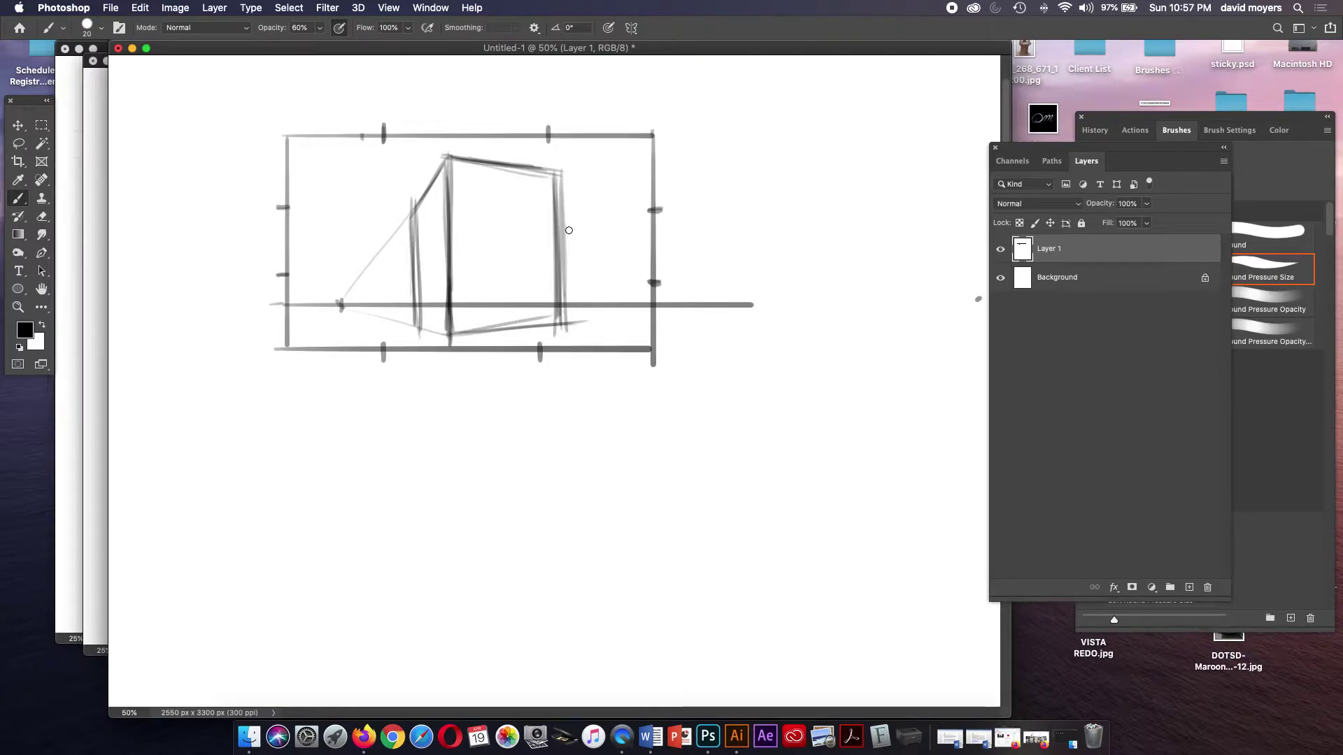
left_click_drag(412, 219, 418, 330)
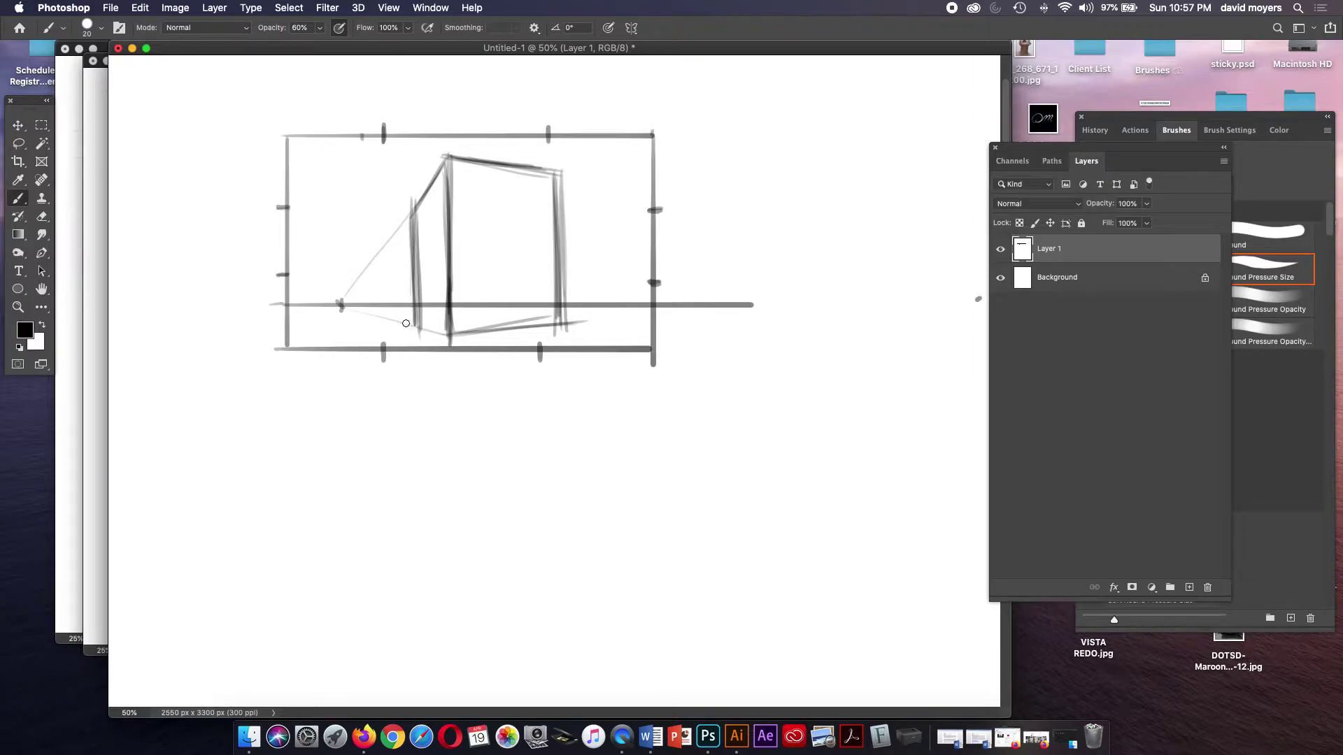
- Sketch the sidewalk lines around the building's base, receding toward both vanishing points
mouse_move(341, 307)
left_mouse_down()
mouse_move(440, 354)
mouse_move(617, 321)
left_mouse_up()
left_click_drag(501, 345, 664, 319)
left_click_drag(557, 320, 578, 319)
- Sketch a shorter building beside the main building's right face, with the vertical edges of a taller tower rising behind it
left_click_drag(567, 223, 565, 297)
mouse_move(553, 219)
left_mouse_down()
mouse_move(638, 219)
mouse_move(623, 234)
mouse_move(629, 312)
mouse_move(616, 313)
mouse_move(638, 313)
left_mouse_up()
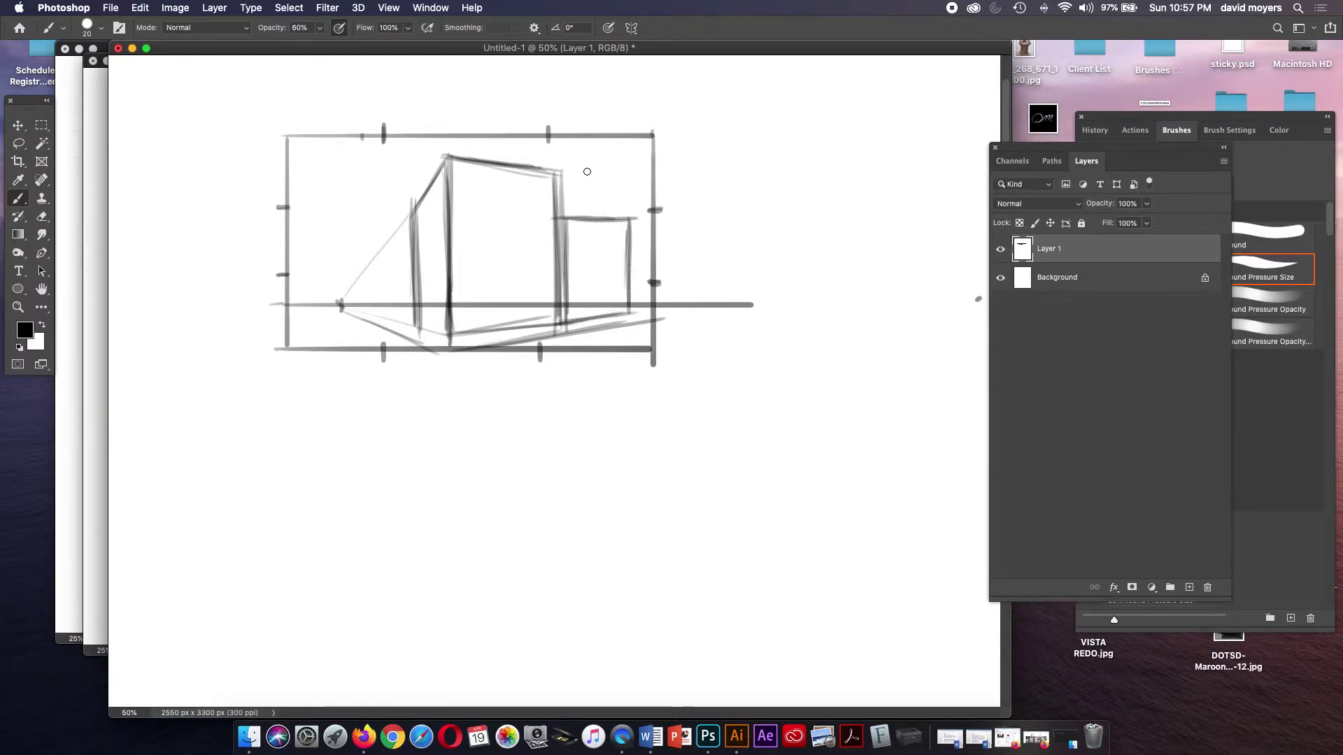
mouse_move(575, 145)
left_mouse_down()
mouse_move(573, 216)
mouse_move(569, 198)
left_mouse_up()
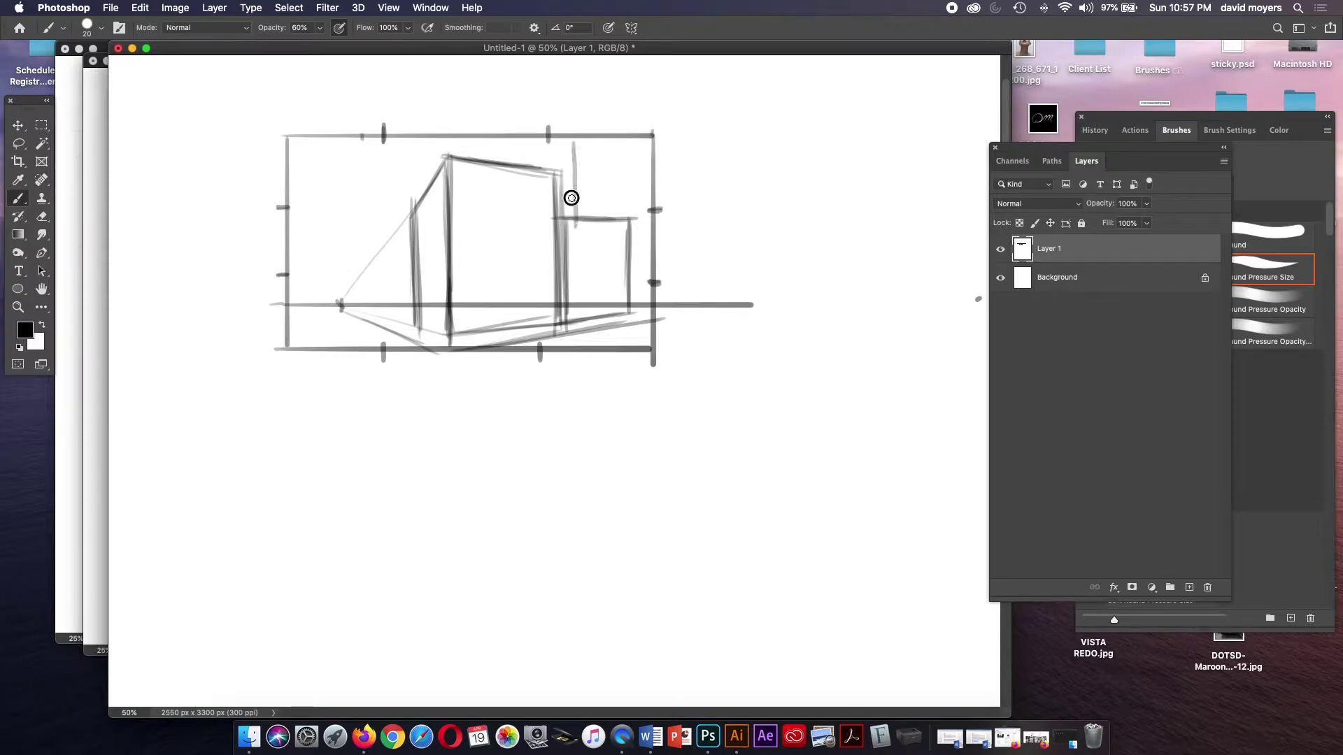
left_click_drag(625, 143, 628, 312)
left_click_drag(623, 221, 625, 314)
left_click_drag(628, 246, 627, 308)
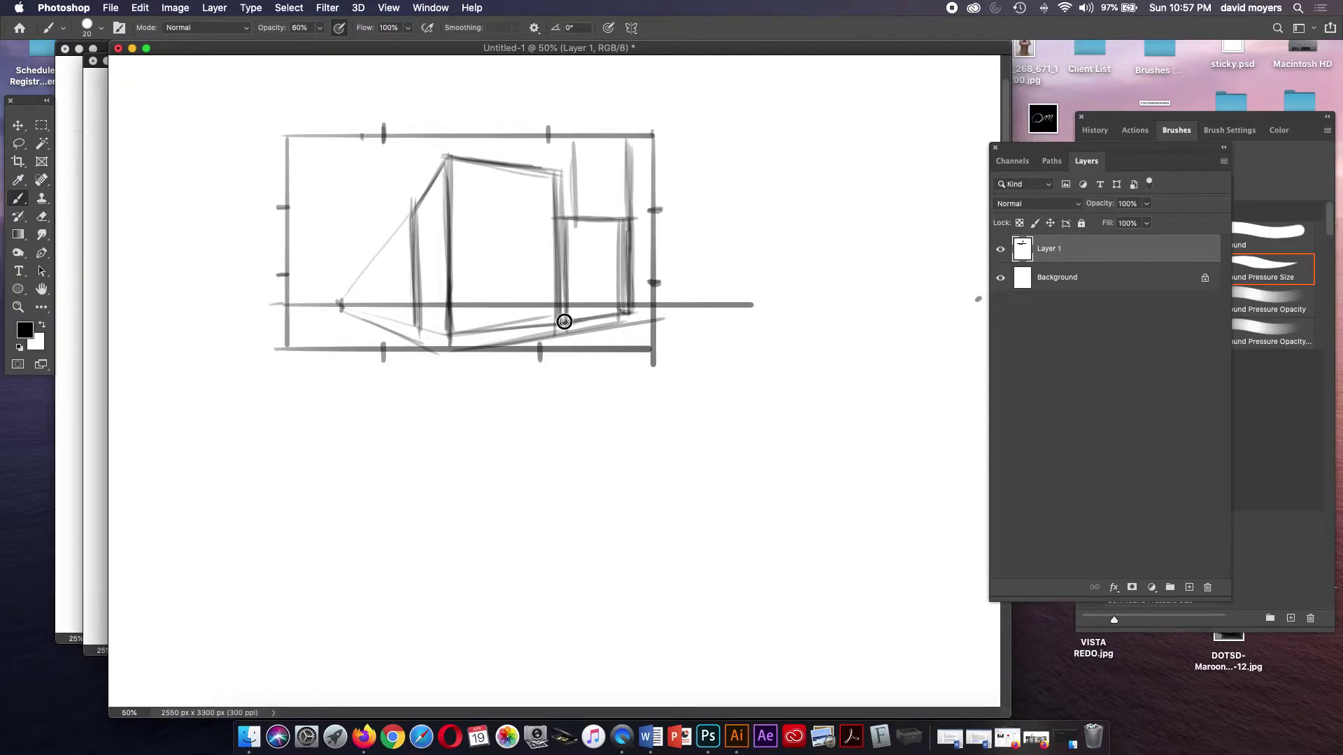
left_click_drag(573, 142, 573, 224)
- Sketch vertical edges of buildings receding behind the main building's left face, getting shorter toward the left vanishing point
mouse_move(406, 196)
left_mouse_down()
mouse_move(404, 312)
mouse_move(401, 163)
mouse_move(405, 318)
left_mouse_up()
mouse_move(376, 267)
left_mouse_down()
mouse_move(373, 311)
mouse_move(371, 147)
mouse_move(371, 314)
mouse_move(385, 318)
left_mouse_up()
left_click_drag(405, 156, 405, 197)
left_click_drag(368, 146, 373, 270)
left_click_drag(363, 189, 365, 313)
left_click_drag(364, 191, 363, 314)
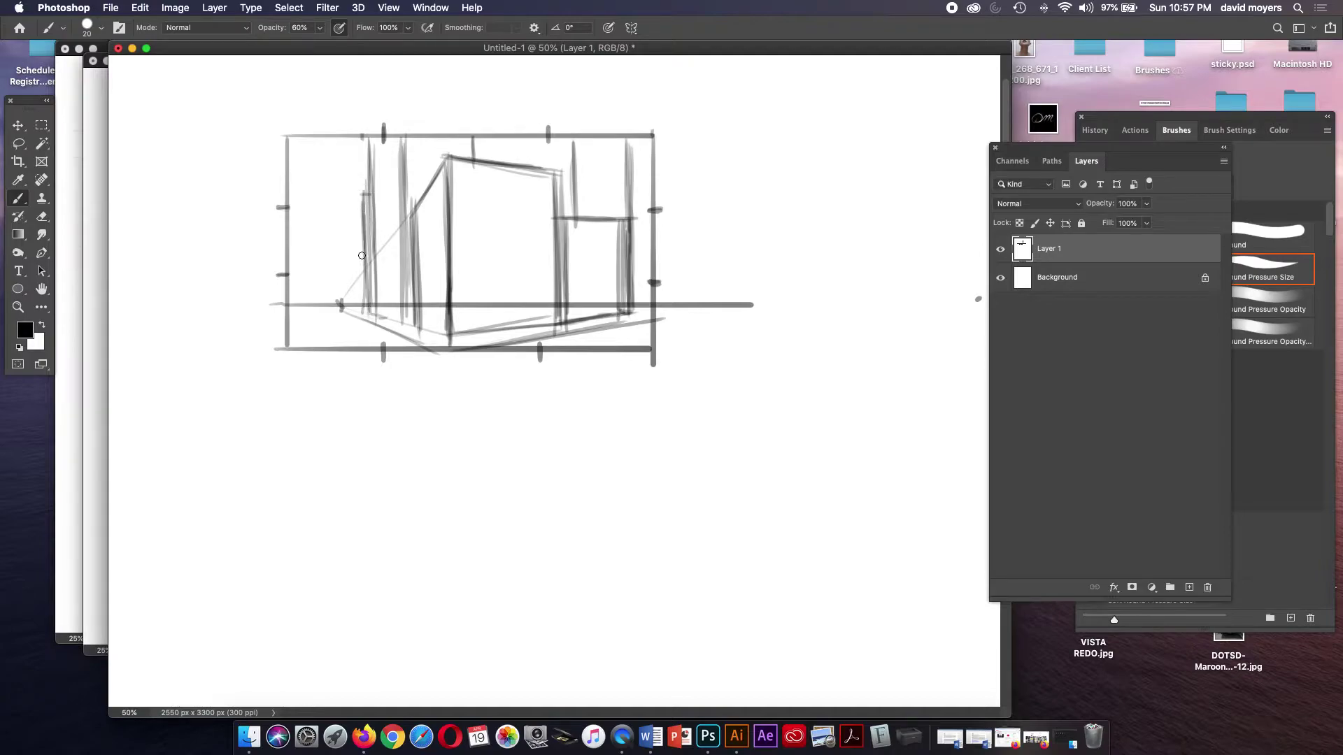
left_click_drag(361, 210, 357, 305)
left_click_drag(351, 248, 349, 310)
left_click_drag(351, 264, 358, 314)
- Sketch the ground line and vertical edges of the buildings across the street, growing taller toward the frame's left edge
left_click_drag(288, 329, 336, 312)
left_click_drag(327, 254, 327, 312)
left_click_drag(320, 249, 318, 311)
left_click_drag(315, 206, 315, 309)
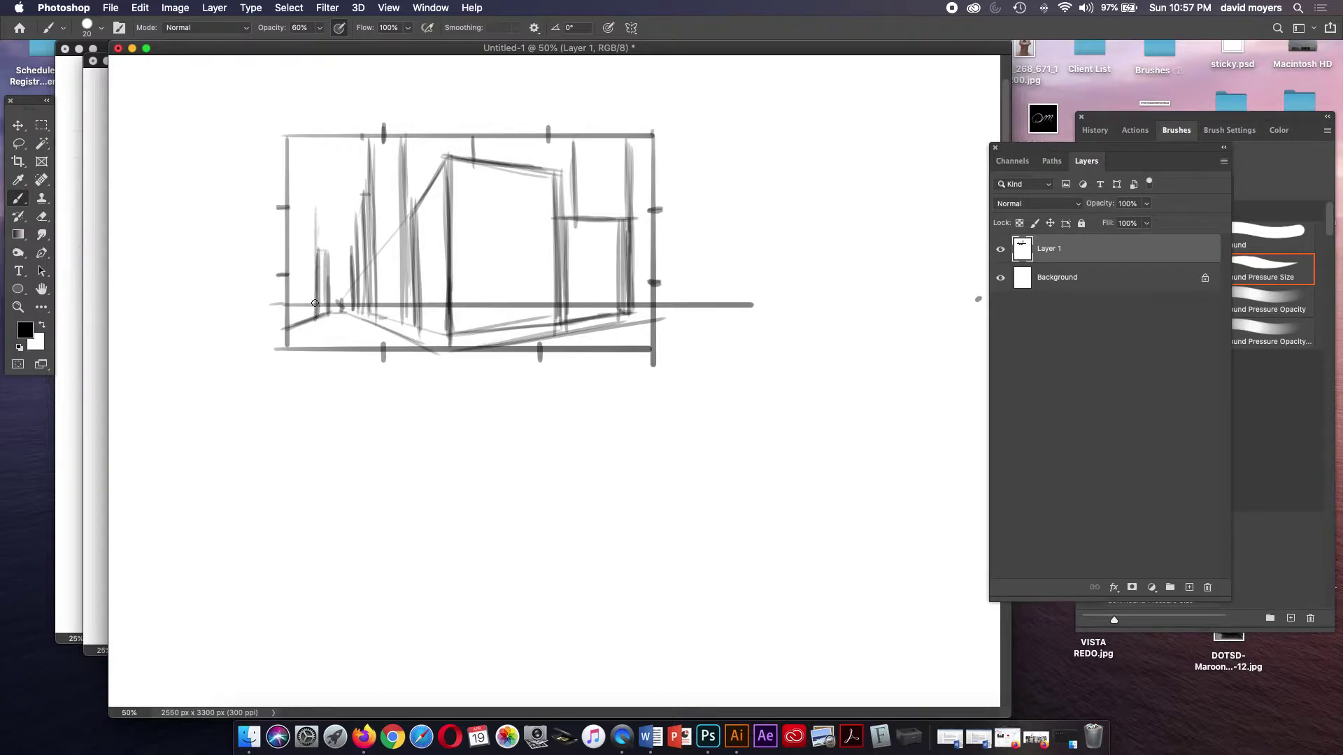
left_click_drag(310, 202, 308, 316)
left_click_drag(305, 188, 306, 312)
left_click_drag(301, 163, 297, 315)
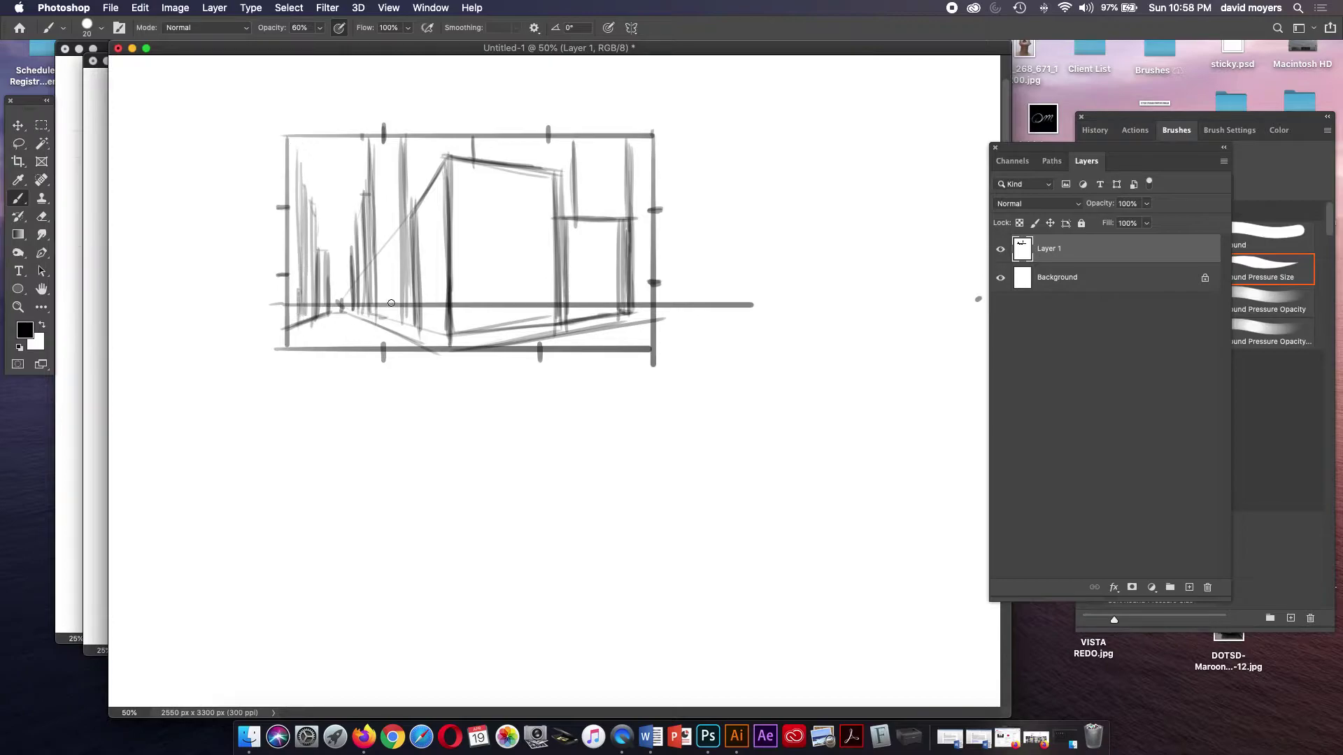
- Restate the main building's roof edge and draw the street and curb lines running out from the left vanishing point
left_click_drag(516, 173, 550, 175)
mouse_move(284, 328)
left_mouse_down()
mouse_move(335, 306)
mouse_move(432, 340)
left_mouse_up()
left_click_drag(303, 314, 347, 307)
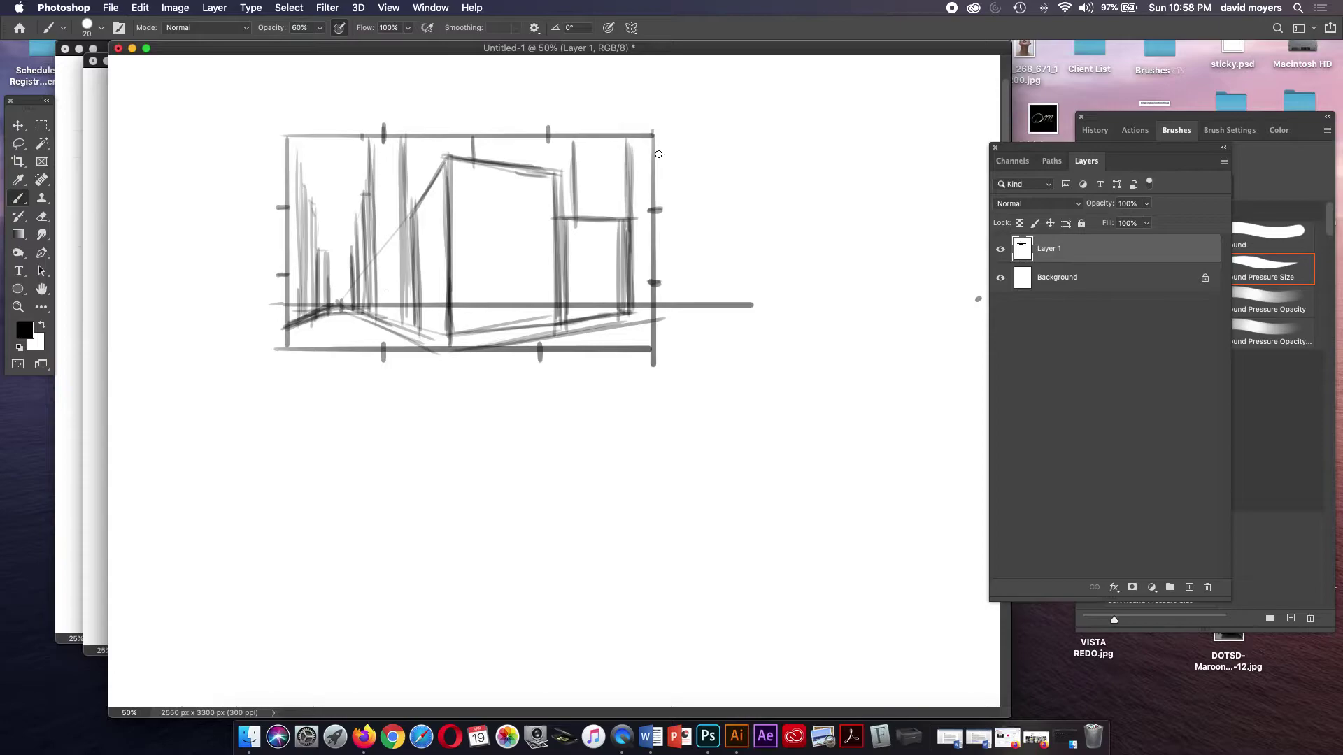
- Mark the main building's two faces with an X, then shade its left face, the buildings behind it and the background tower
mouse_move(525, 197)
left_mouse_down()
mouse_move(508, 227)
mouse_move(530, 223)
left_mouse_up()
mouse_move(416, 204)
left_mouse_down()
mouse_move(434, 291)
mouse_move(443, 204)
mouse_move(440, 323)
mouse_move(392, 201)
mouse_move(387, 132)
mouse_move(382, 294)
mouse_move(366, 210)
mouse_move(353, 263)
mouse_move(371, 306)
mouse_move(390, 291)
mouse_move(377, 144)
mouse_move(376, 239)
mouse_move(387, 132)
mouse_move(396, 316)
mouse_move(471, 352)
left_mouse_up()
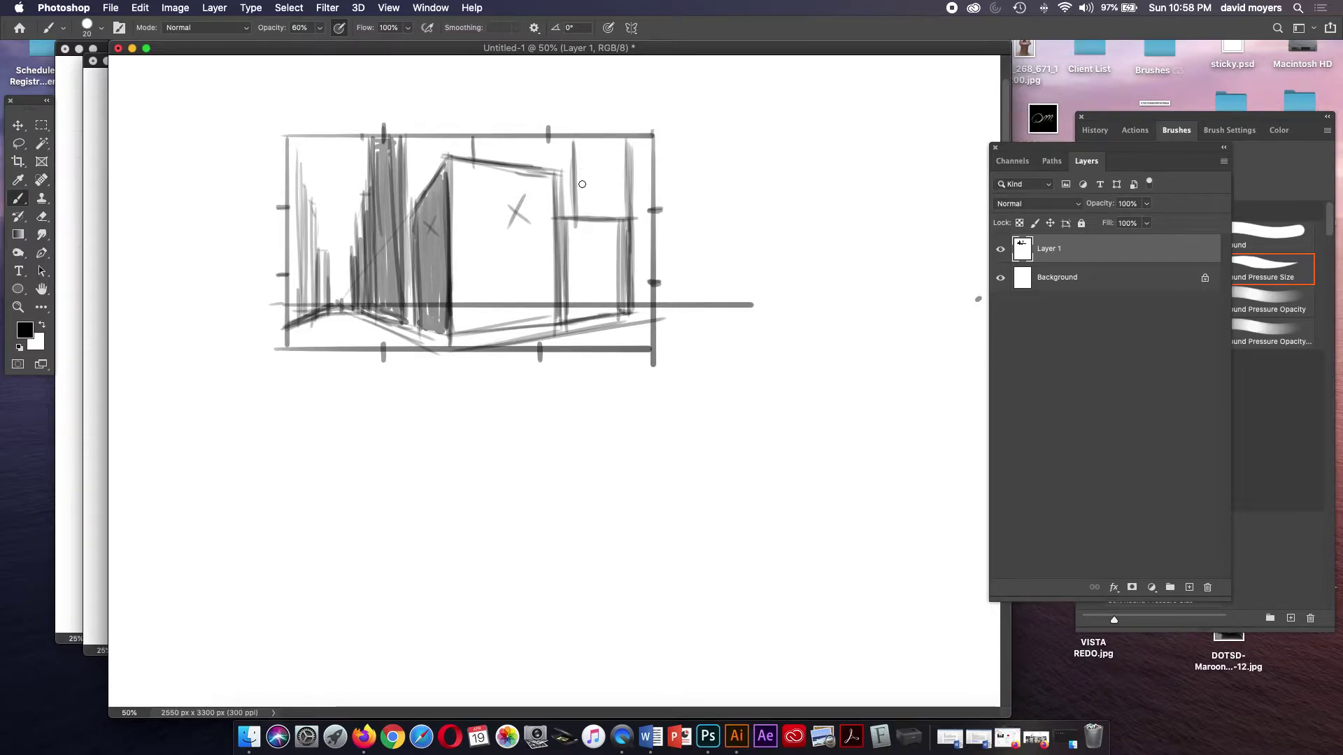
left_click_drag(628, 138, 625, 218)
mouse_move(587, 144)
left_mouse_down()
mouse_move(585, 219)
mouse_move(598, 148)
mouse_move(627, 143)
mouse_move(613, 140)
left_mouse_up()
- Erase most of the X on the main building's right face and clean up the background tower, redrawing its left edge
key("e")
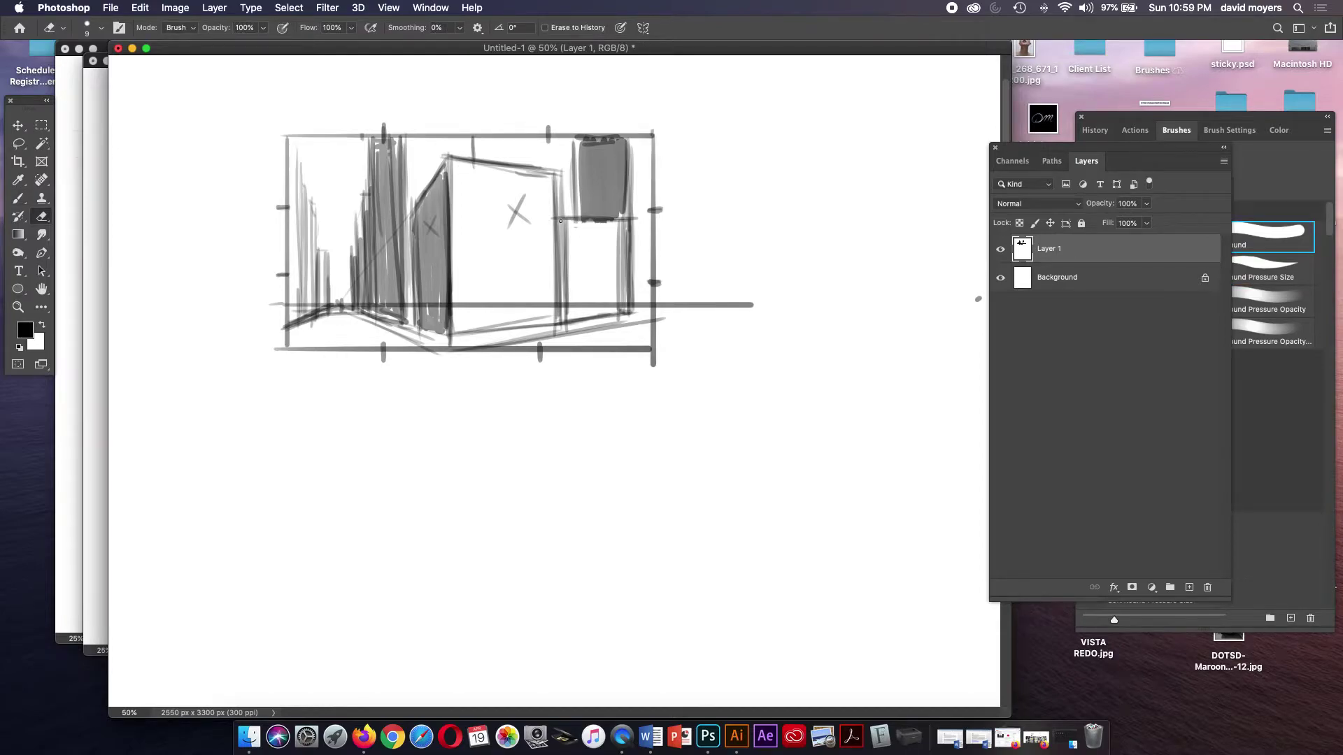
left_click_drag(572, 210, 570, 147)
mouse_move(572, 209)
left_mouse_down()
mouse_move(572, 147)
mouse_move(575, 210)
left_mouse_up()
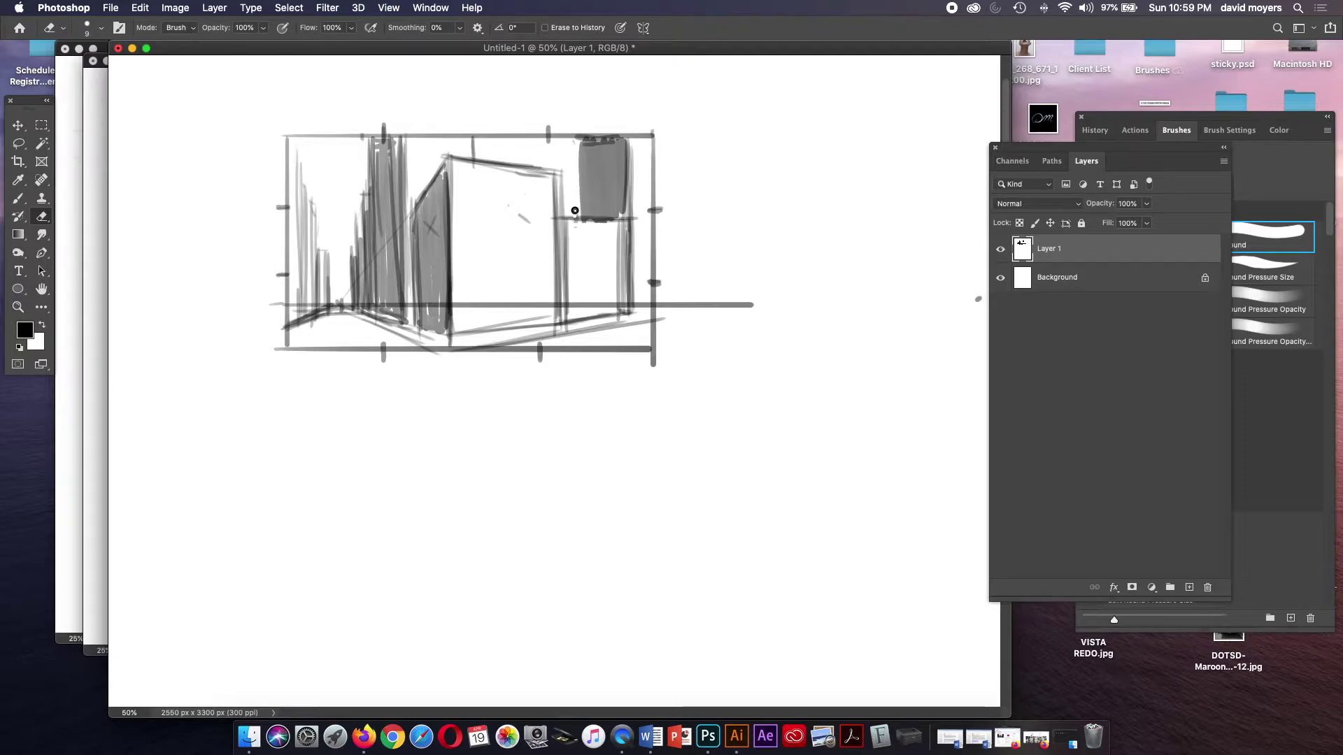
key("b")
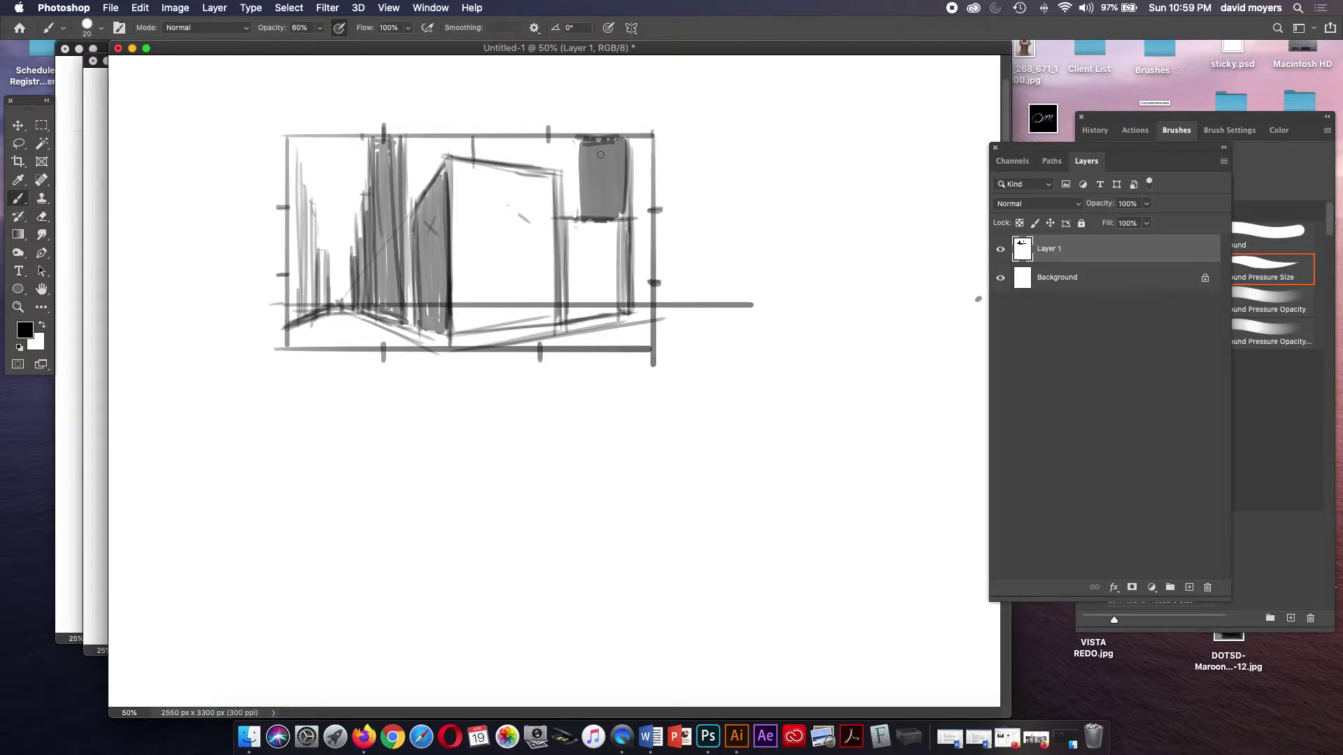
left_click_drag(581, 161, 578, 209)
- Shade the street surface and darken the distant buildings on both sides of the street
mouse_move(343, 332)
left_mouse_down()
mouse_move(448, 346)
mouse_move(300, 320)
mouse_move(377, 318)
mouse_move(308, 320)
mouse_move(333, 326)
left_mouse_up()
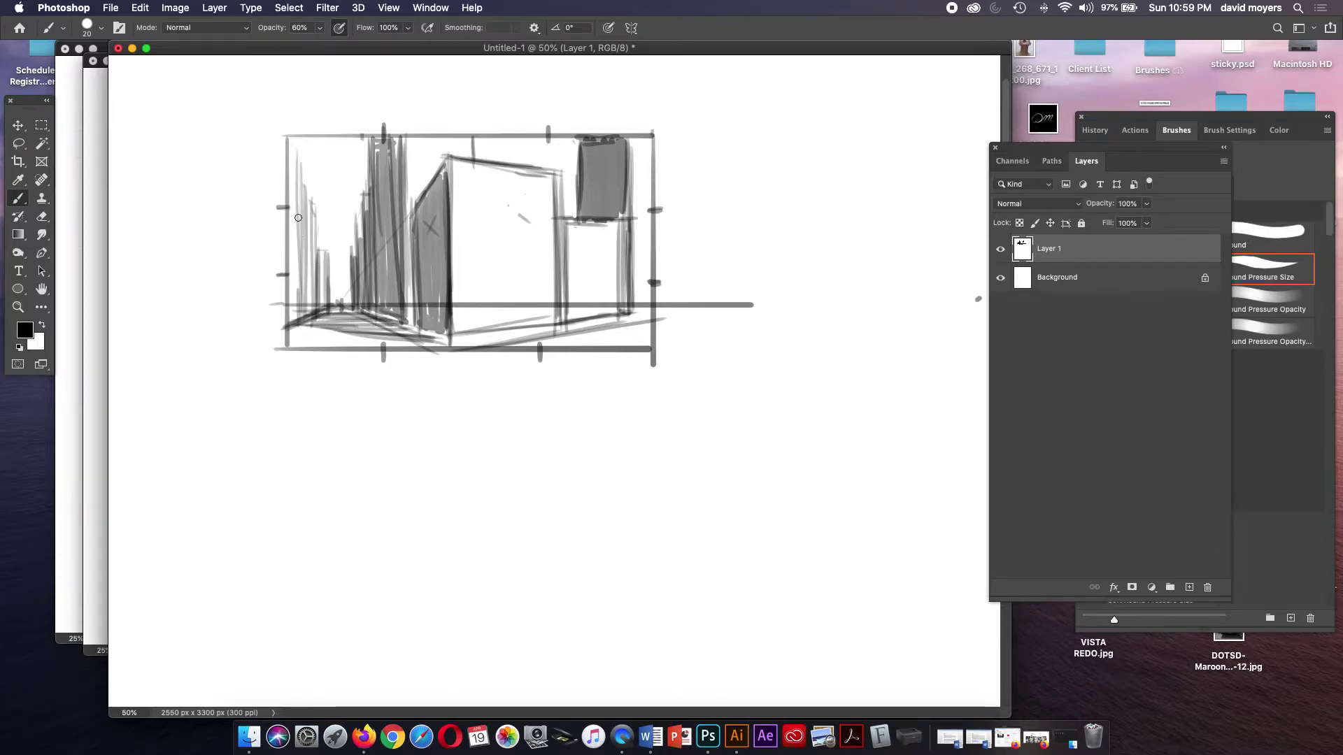
mouse_move(296, 175)
left_mouse_down()
mouse_move(298, 297)
mouse_move(313, 260)
mouse_move(320, 309)
mouse_move(296, 308)
left_mouse_up()
mouse_move(391, 159)
left_mouse_down()
mouse_move(387, 175)
mouse_move(397, 130)
mouse_move(409, 277)
left_mouse_up()
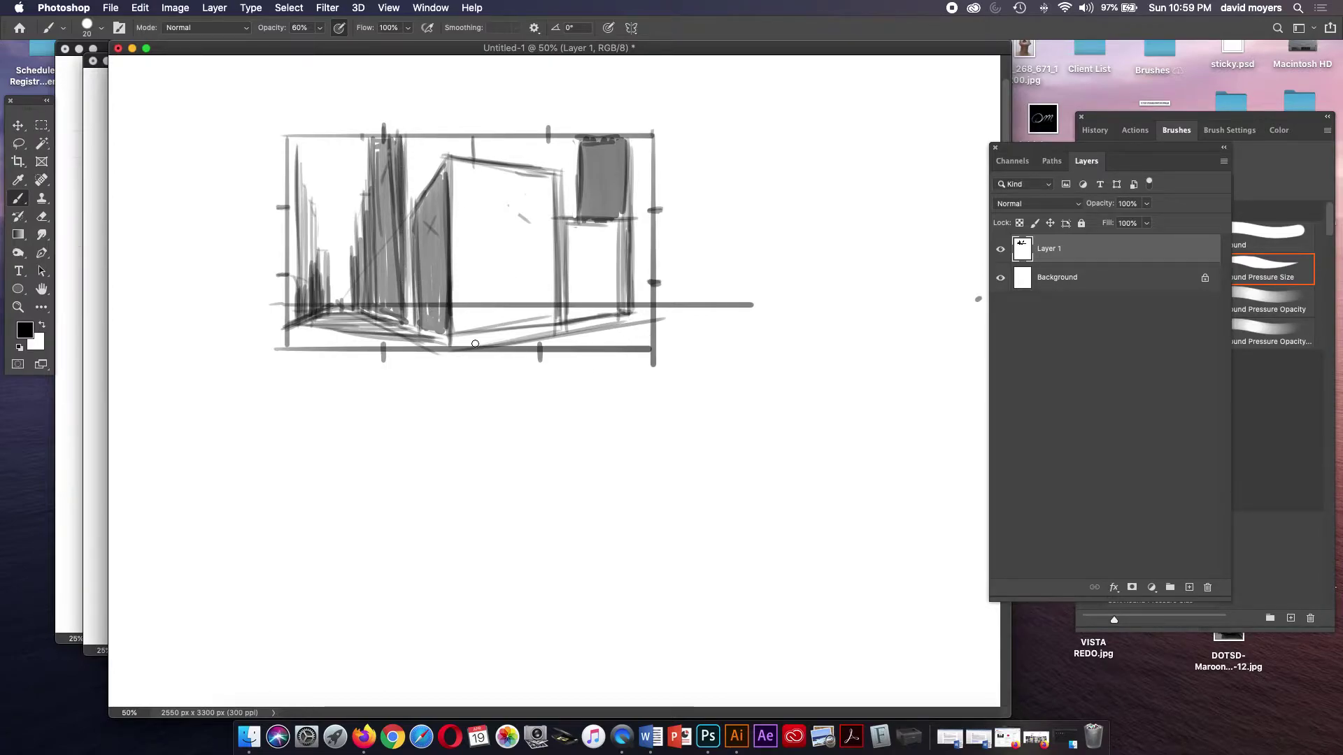
- Erase the horizon line where it crosses the main building's right face and the shorter building
key("e")
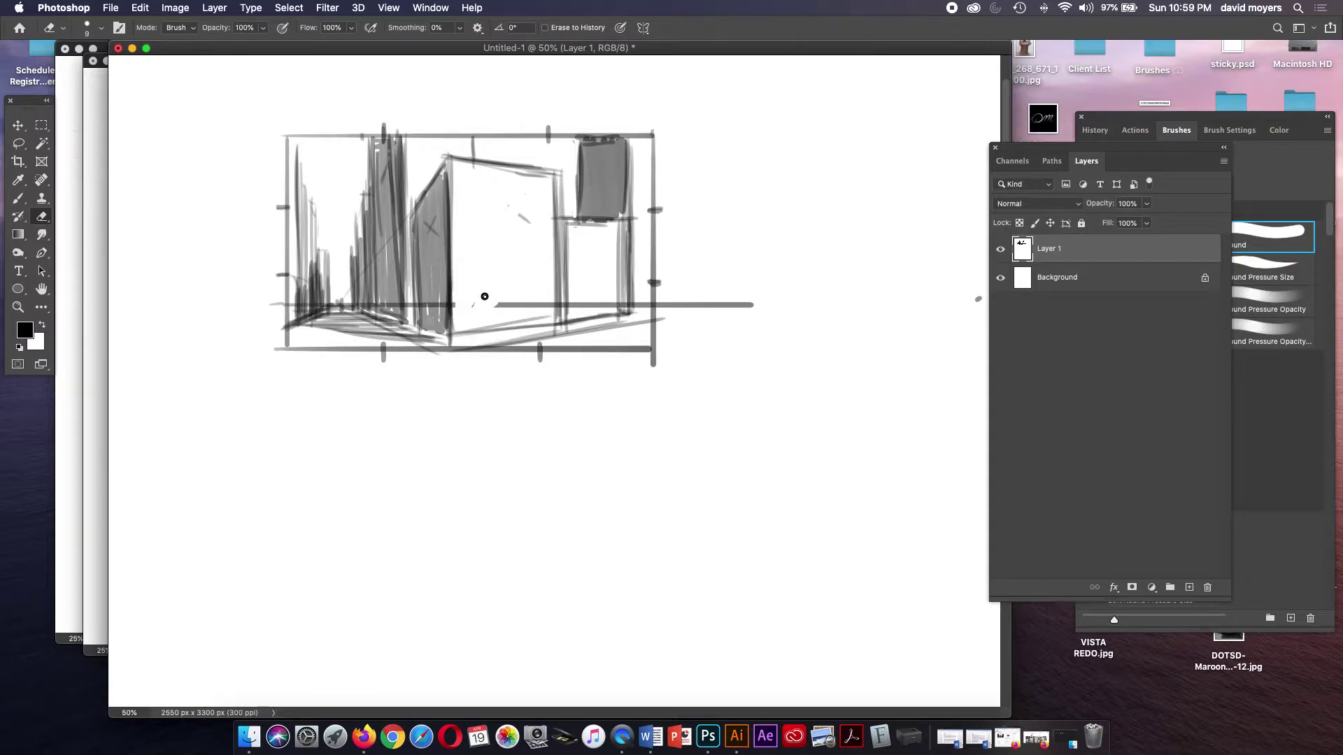
left_click_drag(474, 309, 533, 305)
left_click_drag(581, 305, 608, 304)
- Sketch a ground-floor storefront with an entrance and display windows across the main building's right face
key("b")
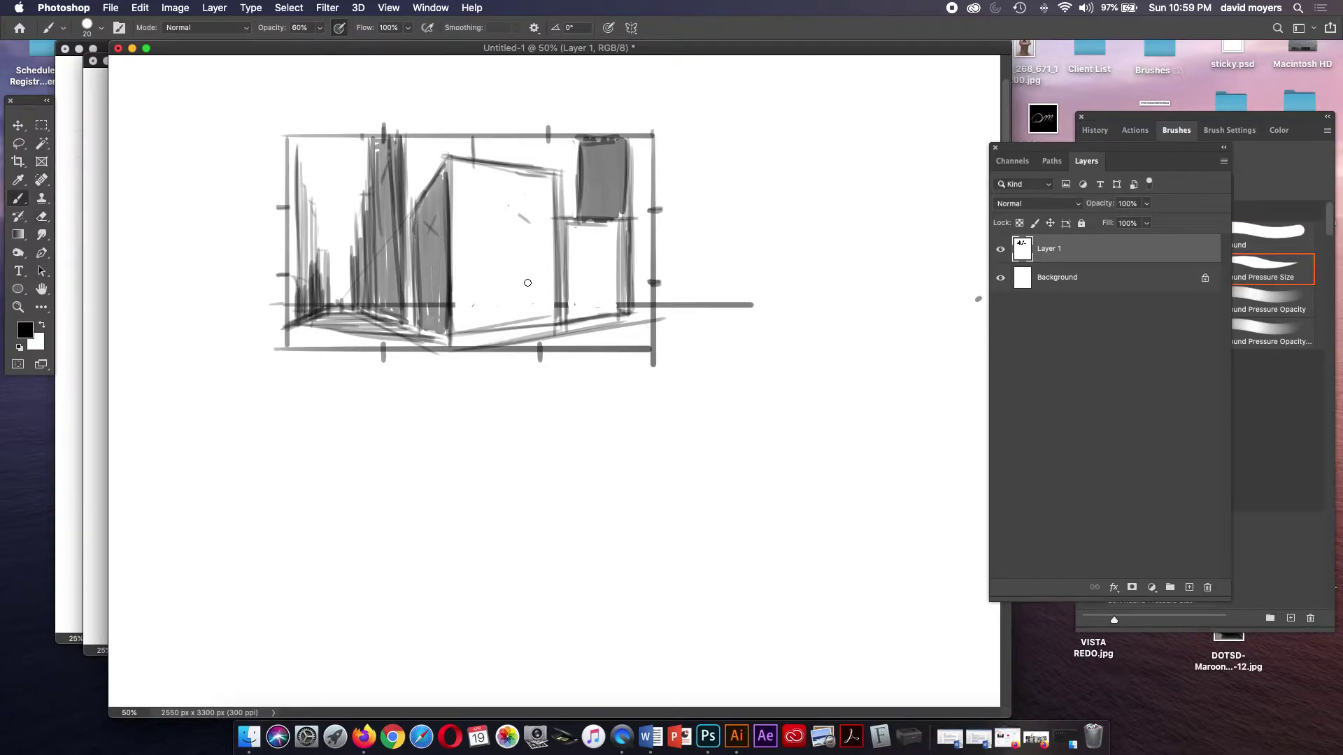
left_click_drag(472, 282, 548, 279)
left_click_drag(493, 329, 495, 329)
mouse_move(519, 280)
left_mouse_down()
mouse_move(519, 329)
mouse_move(481, 317)
mouse_move(475, 283)
left_mouse_up()
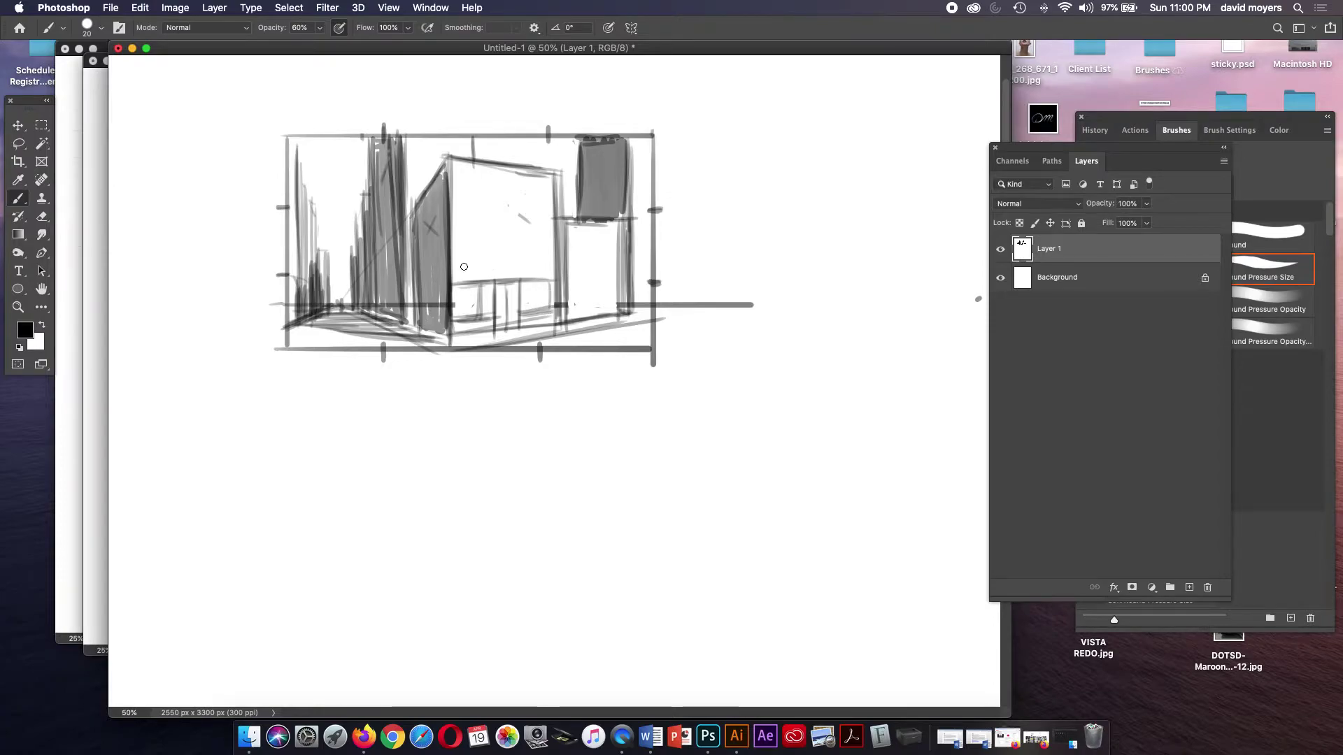
- Sketch two rows of upper-floor windows on the main building's right face, following the perspective
mouse_move(463, 226)
left_mouse_down()
mouse_move(483, 264)
mouse_move(483, 229)
left_mouse_up()
mouse_move(479, 229)
left_mouse_down()
mouse_move(479, 265)
mouse_move(507, 268)
mouse_move(512, 229)
mouse_move(509, 267)
left_mouse_up()
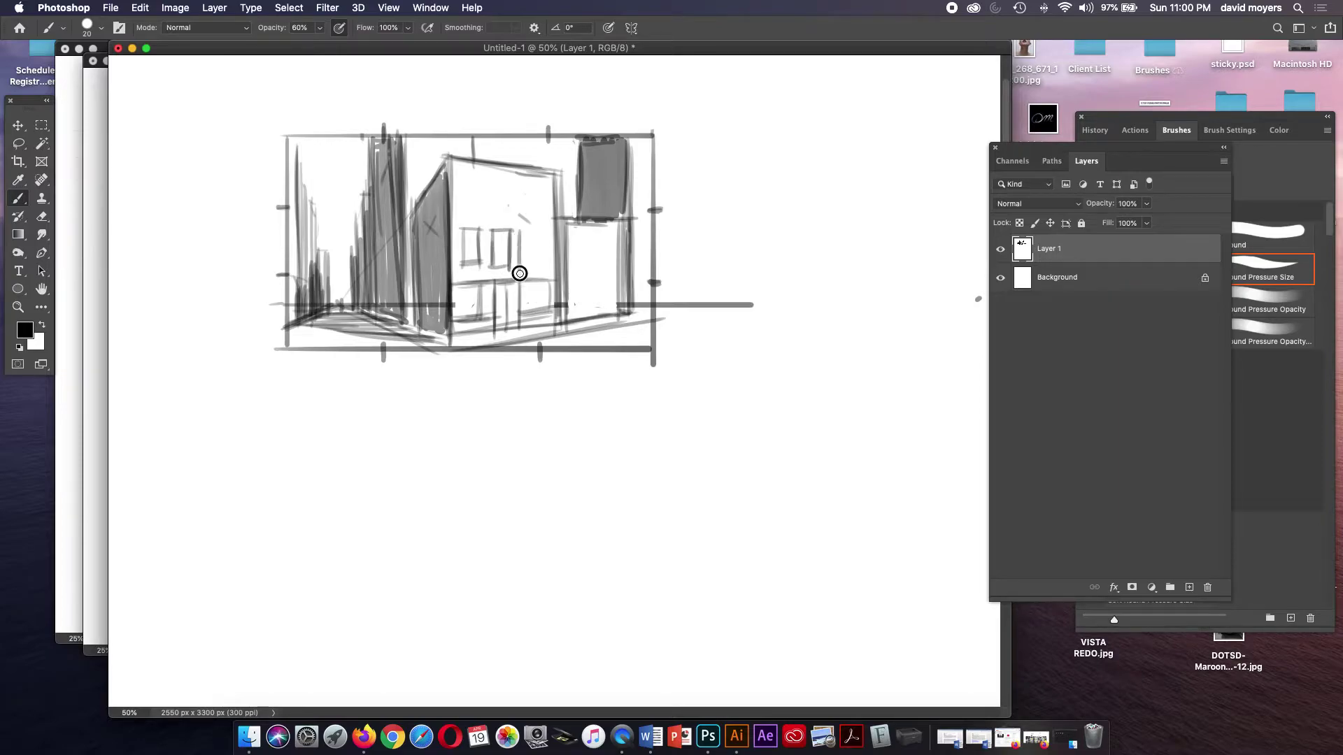
left_click_drag(539, 229, 541, 271)
mouse_move(464, 177)
left_mouse_down()
mouse_move(465, 213)
mouse_move(478, 215)
mouse_move(503, 214)
mouse_move(505, 182)
left_mouse_up()
mouse_move(505, 183)
left_mouse_down()
mouse_move(505, 215)
mouse_move(537, 186)
mouse_move(530, 214)
mouse_move(550, 214)
left_mouse_up()
- Sketch an entrance and a window row on the shorter building, plus window marks on the building at the frame's right edge
left_click_drag(569, 285, 587, 298)
mouse_move(568, 305)
left_mouse_down()
mouse_move(613, 303)
mouse_move(616, 282)
mouse_move(586, 320)
left_mouse_up()
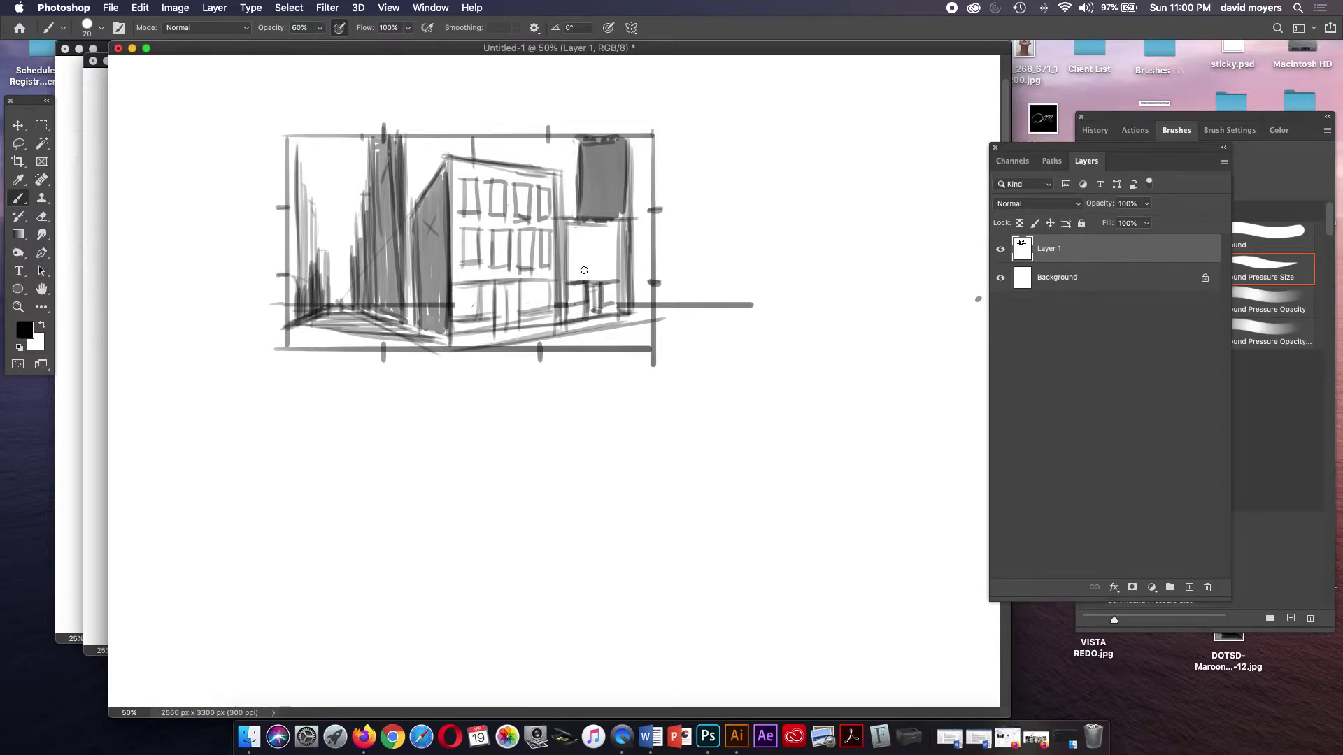
mouse_move(572, 268)
left_mouse_down()
mouse_move(580, 241)
mouse_move(582, 270)
mouse_move(609, 258)
mouse_move(609, 270)
left_mouse_up()
left_click_drag(616, 239, 615, 269)
left_click_drag(640, 179, 639, 143)
left_click_drag(634, 145, 647, 182)
left_click_drag(640, 237, 642, 280)
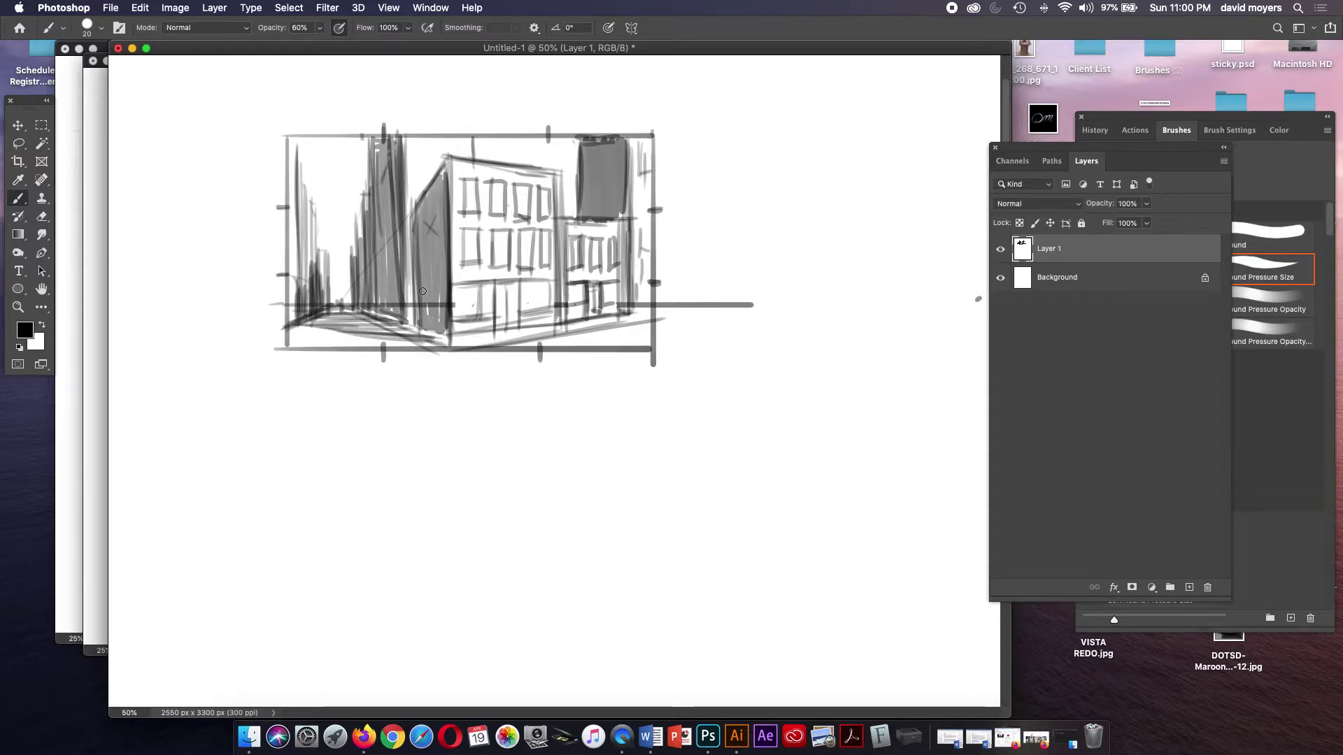
- Draw the foreground curb corner and a tall street pole with a crossing arm, plus a smaller lamp farther down the street
left_click_drag(398, 335, 427, 353)
left_click_drag(351, 310, 422, 357)
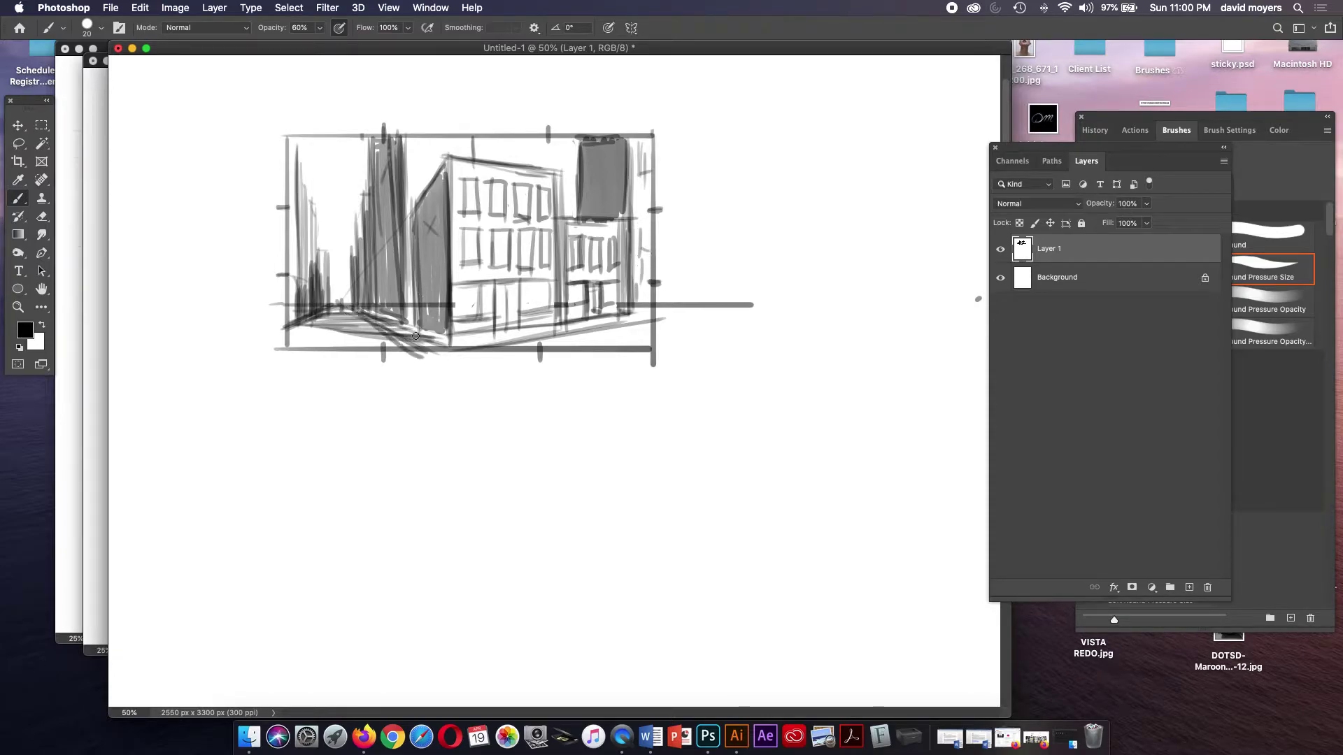
left_click_drag(415, 200, 419, 348)
mouse_move(414, 171)
left_mouse_down()
mouse_move(414, 228)
mouse_move(416, 137)
mouse_move(421, 334)
left_mouse_up()
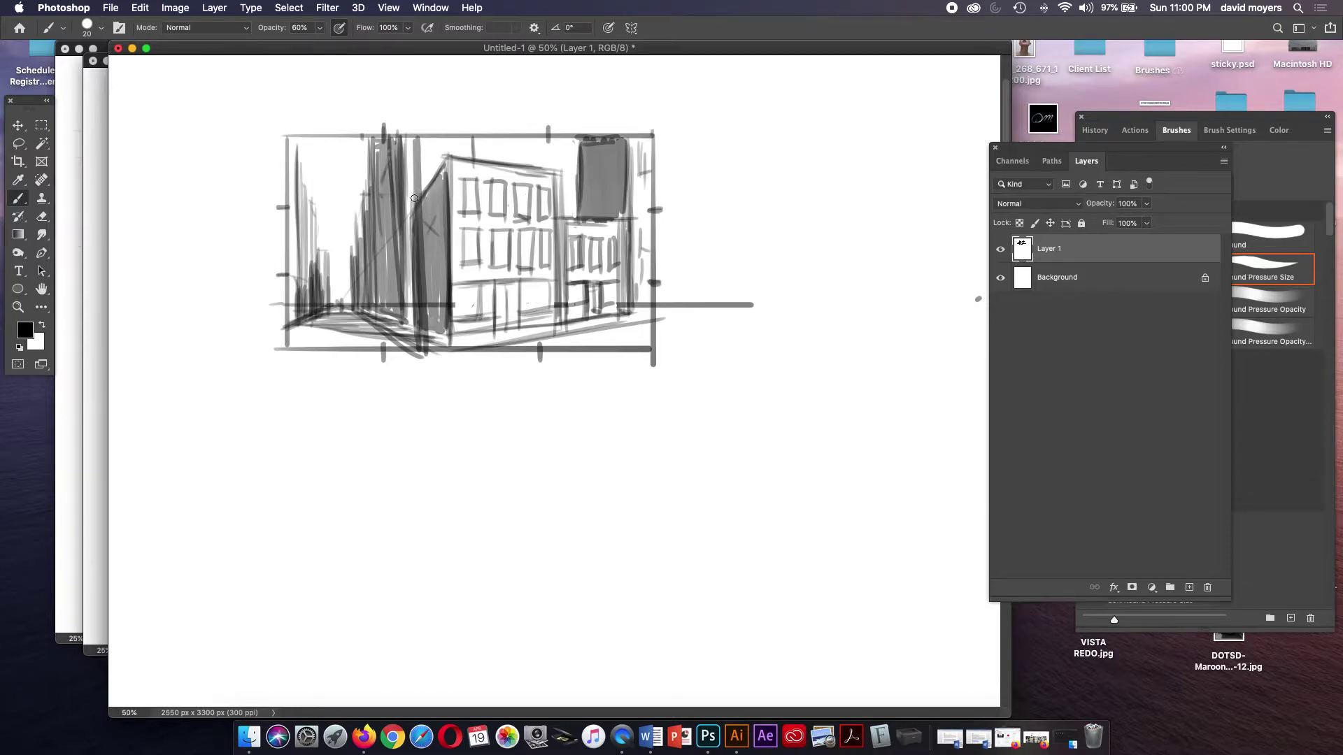
left_click_drag(416, 187, 439, 190)
mouse_move(448, 188)
left_mouse_down()
mouse_move(421, 189)
mouse_move(423, 172)
mouse_move(421, 280)
mouse_move(358, 246)
mouse_move(339, 257)
left_mouse_up()
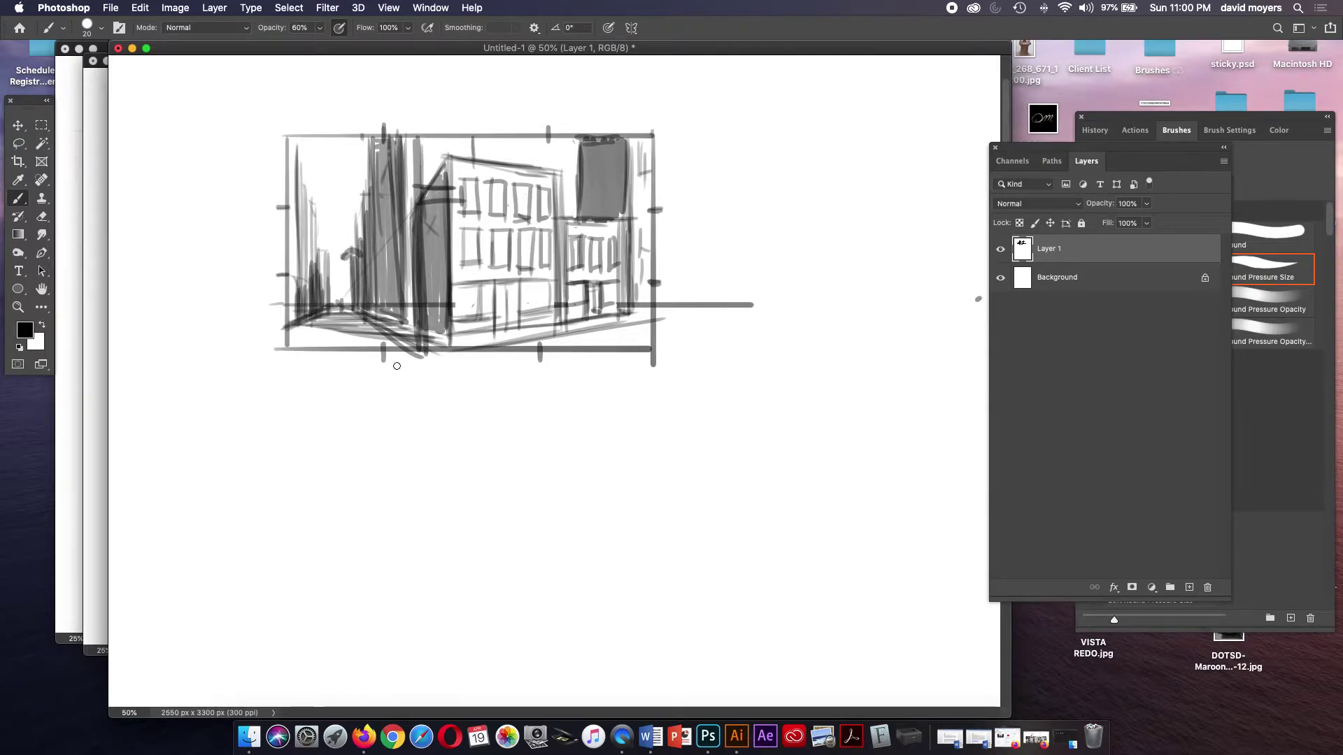
- Darken the right-hand curb line, add rooftop structures on the main building and strengthen its far right edge
left_click_drag(526, 345, 650, 321)
left_click_drag(540, 343, 581, 335)
mouse_move(520, 149)
left_mouse_down()
mouse_move(518, 166)
mouse_move(533, 144)
mouse_move(518, 169)
mouse_move(537, 142)
mouse_move(560, 144)
mouse_move(566, 208)
mouse_move(529, 144)
mouse_move(522, 169)
mouse_move(564, 147)
left_mouse_up()
left_click_drag(560, 201, 557, 250)
mouse_move(565, 161)
left_mouse_down()
mouse_move(556, 297)
mouse_move(557, 225)
mouse_move(601, 223)
mouse_move(561, 258)
left_mouse_up()
key("e")
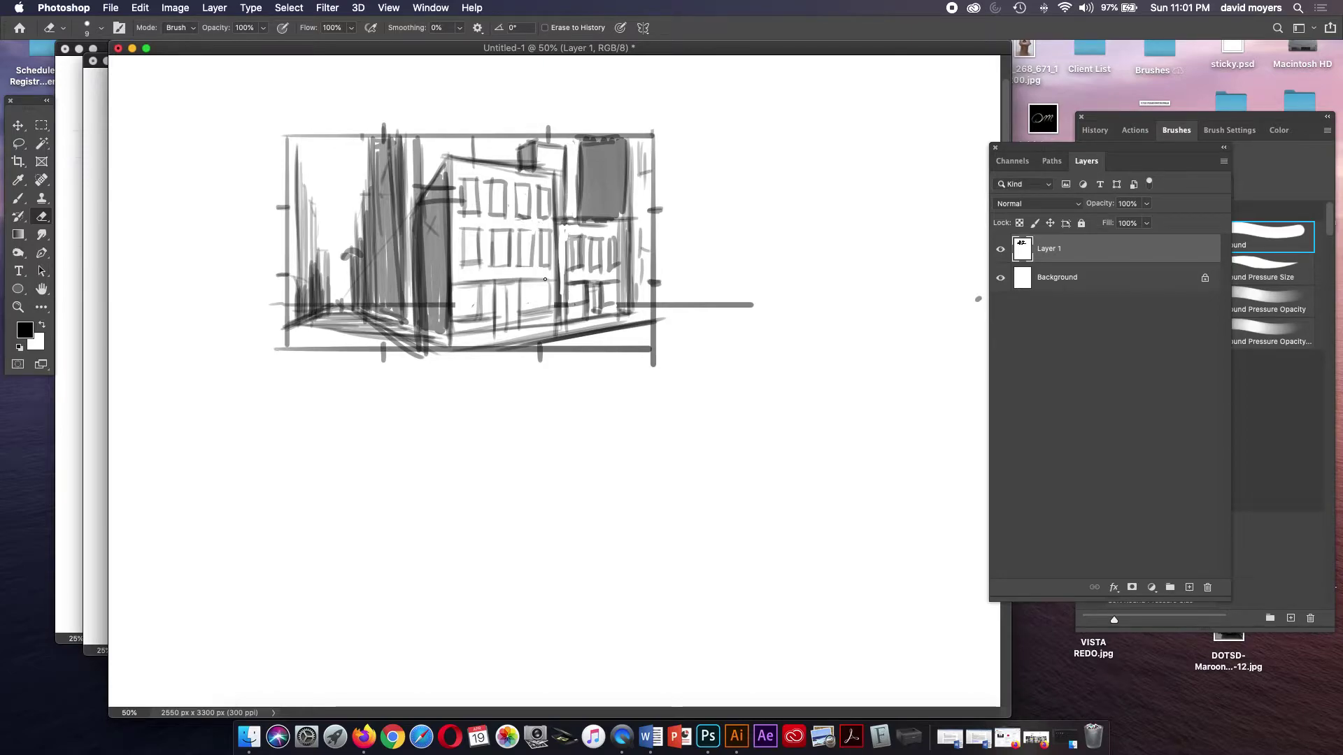
key("b")
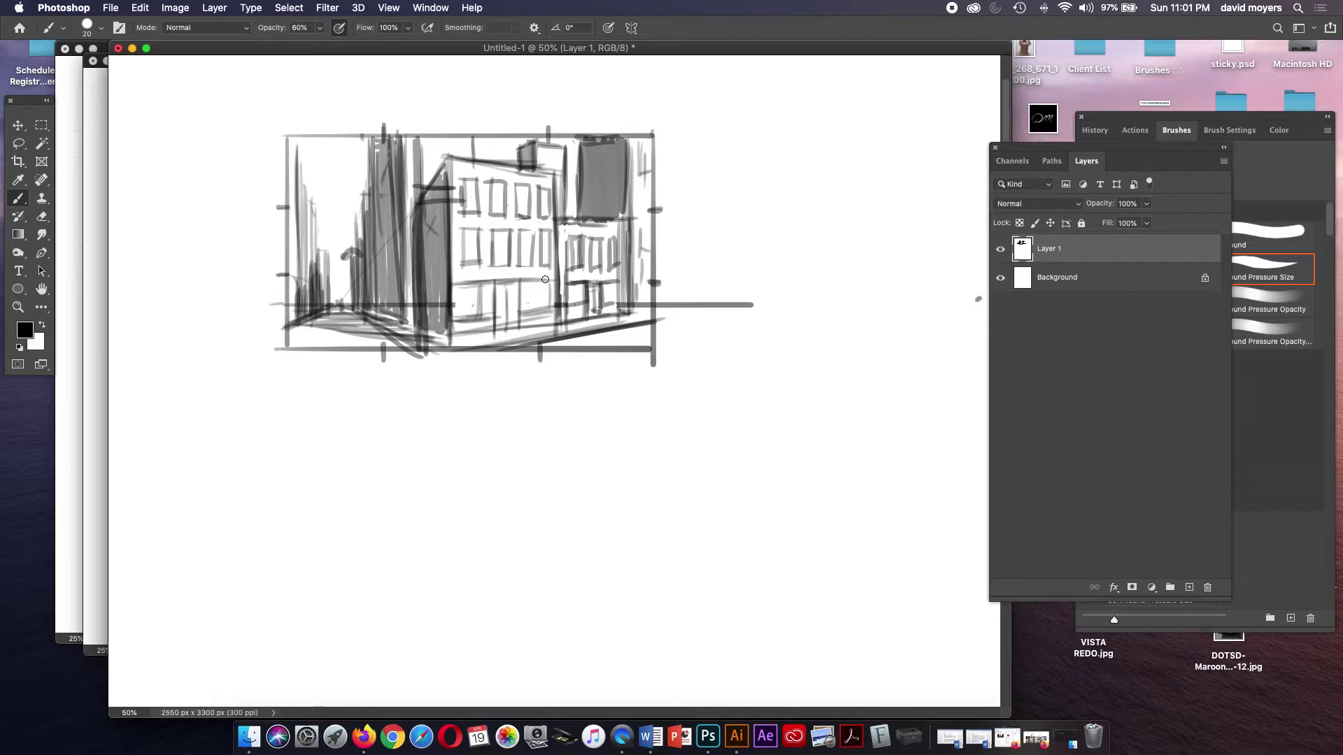
- Draw a tall vertical rectangular frame for a second thumbnail below the finished cityscape sketch
scroll(521, 472, "down", 5)
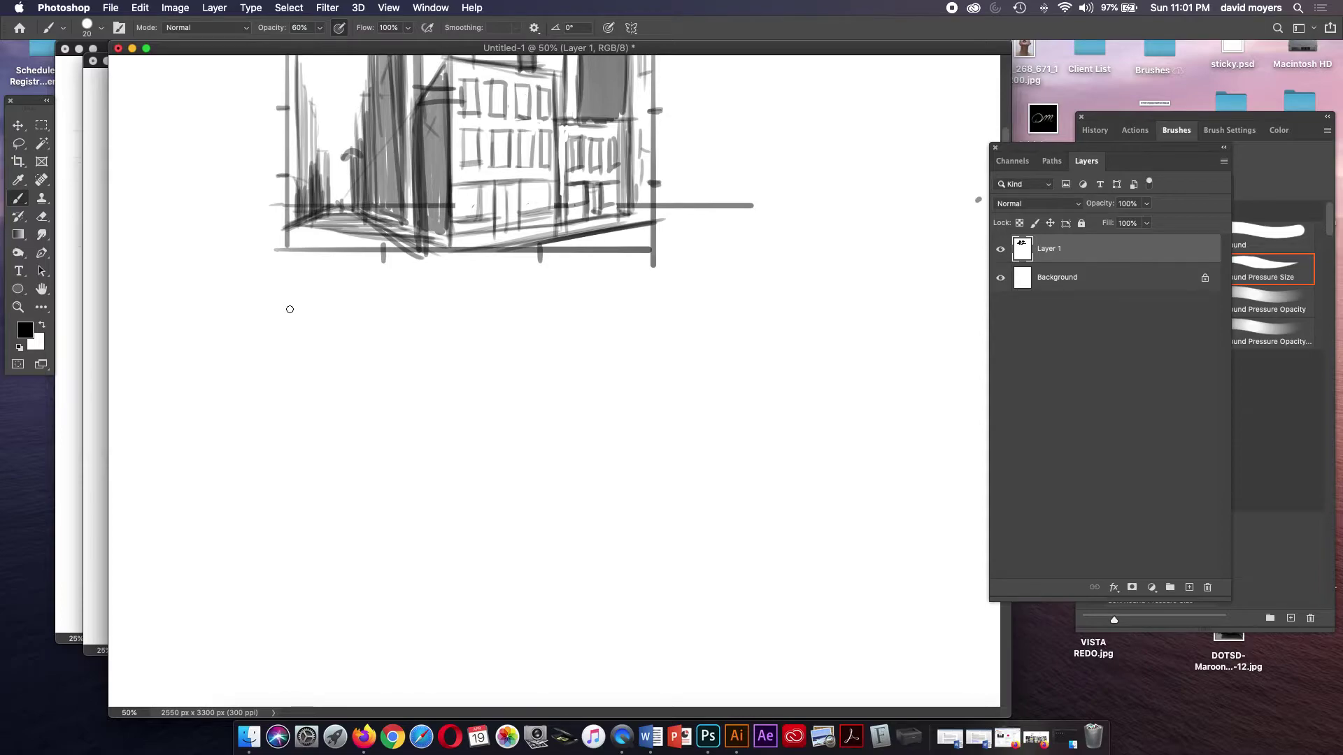
left_click_drag(293, 301, 318, 642)
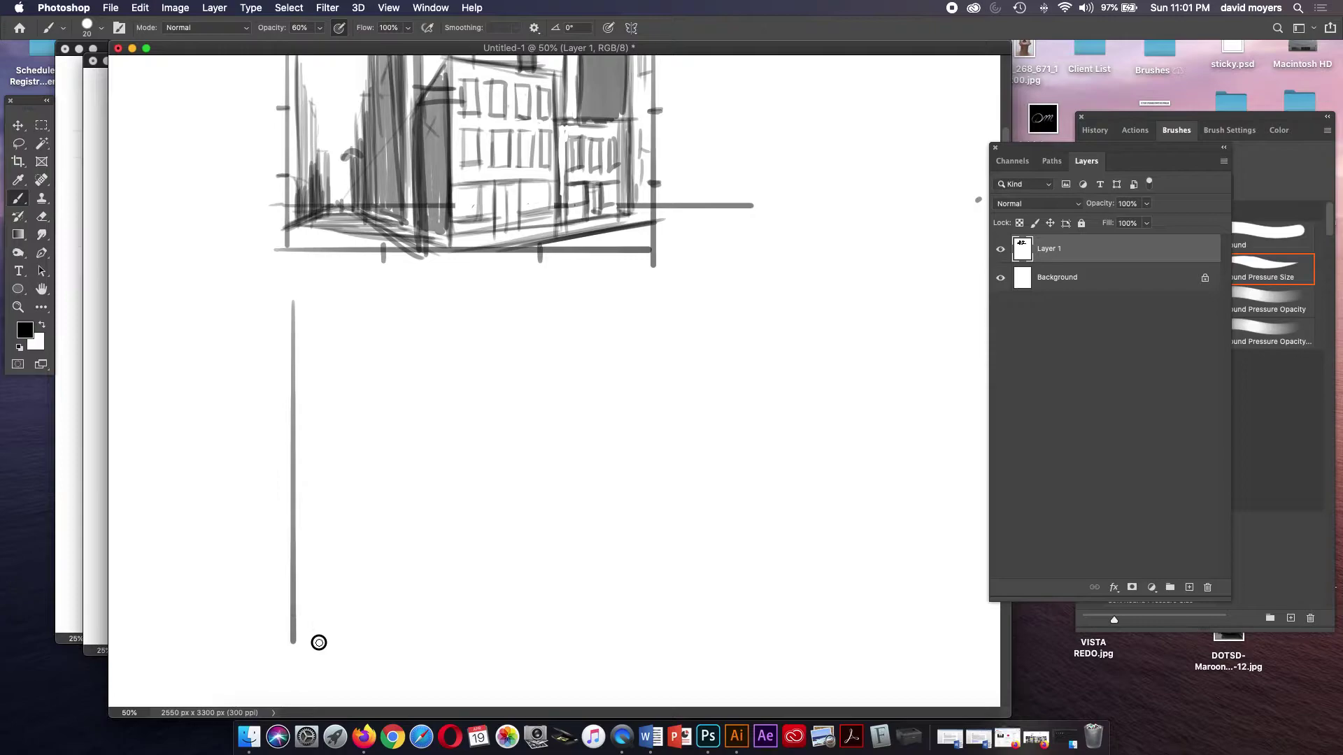
left_click_drag(292, 269, 297, 559)
mouse_move(279, 273)
left_mouse_down()
mouse_move(501, 268)
mouse_move(512, 654)
mouse_move(498, 659)
left_mouse_up()
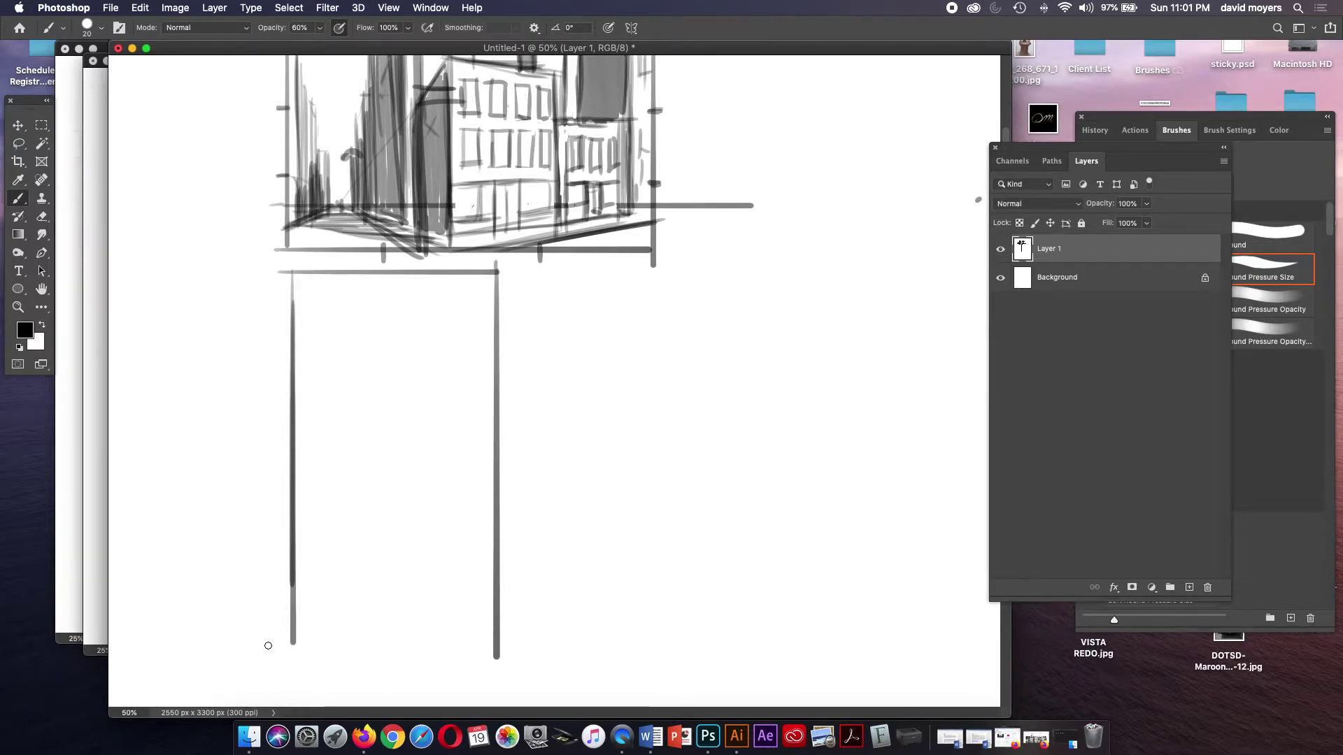
left_click_drag(271, 644, 525, 644)
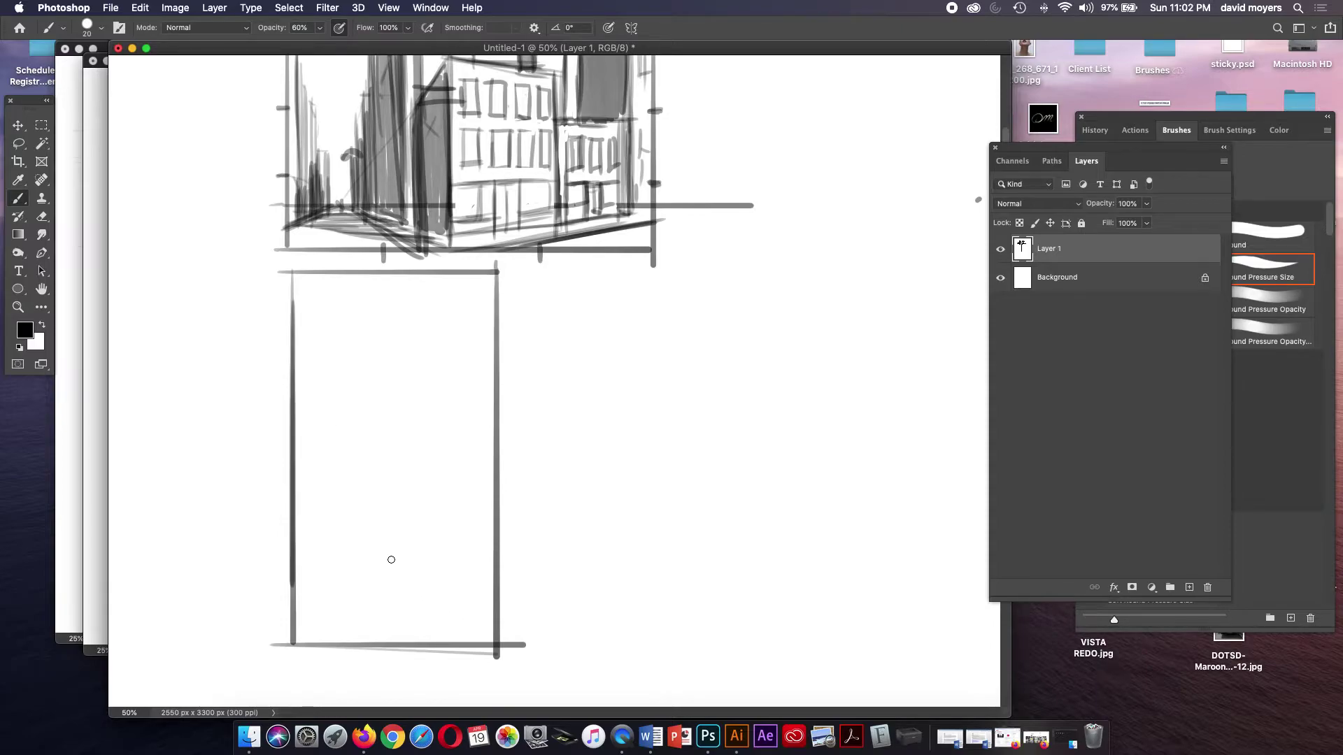
- Mark the rule-of-thirds divisions with short ticks on all four sides of the vertical frame
left_click_drag(293, 363, 277, 364)
left_click_drag(277, 529, 292, 529)
left_click_drag(513, 363, 502, 364)
left_click_drag(499, 530, 516, 530)
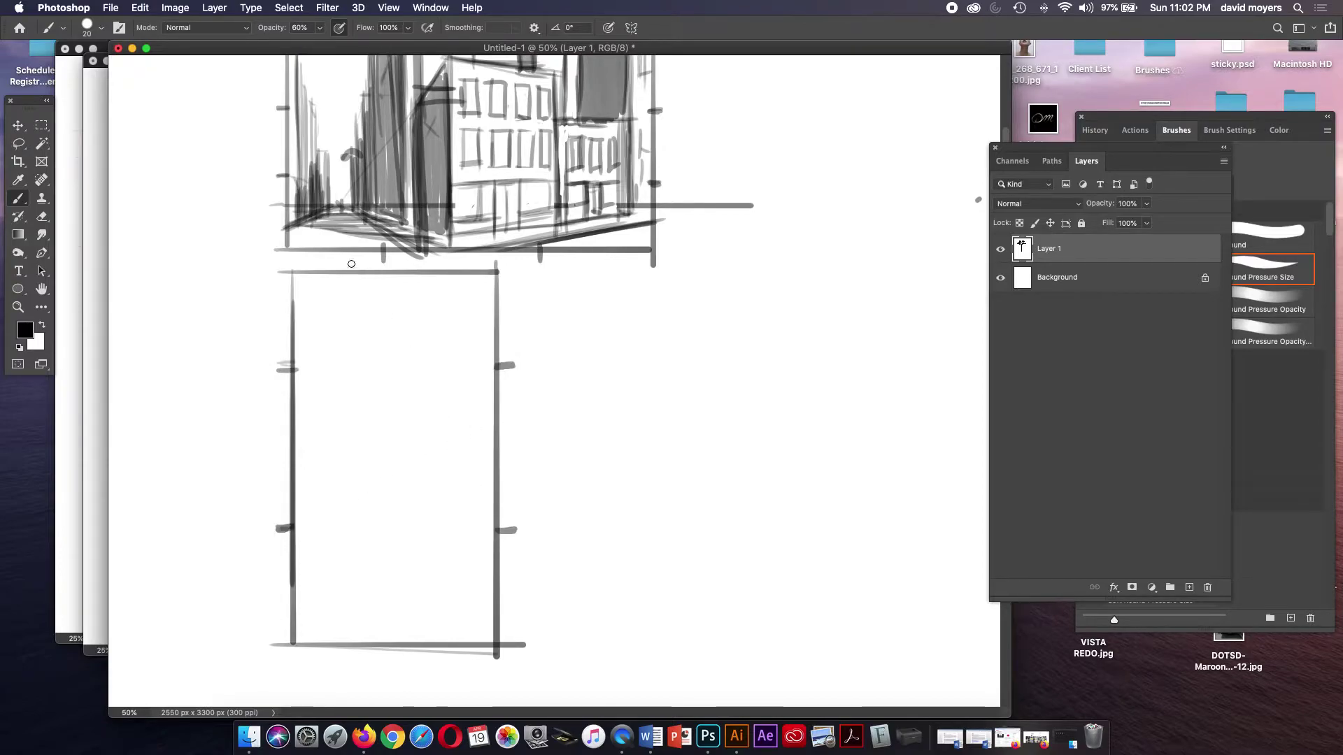
left_click_drag(350, 258, 350, 273)
left_click_drag(437, 265, 435, 275)
left_click_drag(351, 639, 351, 655)
left_click_drag(445, 643, 440, 656)
left_click_drag(284, 370, 298, 369)
left_click_drag(273, 526, 300, 524)
left_click_drag(491, 535, 515, 531)
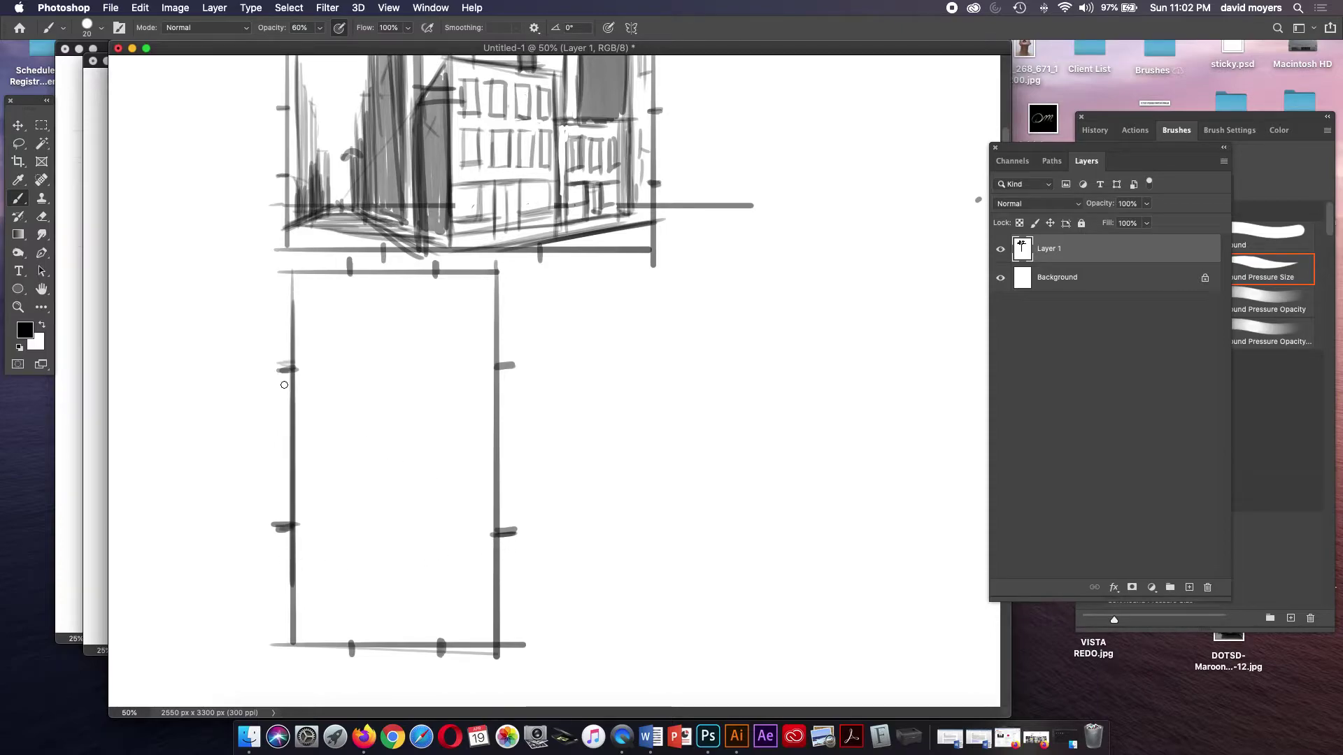
- Draw a high horizon line across the upper third and sketch a tall building's corner, roof edges and converging base line
left_click_drag(273, 359, 560, 351)
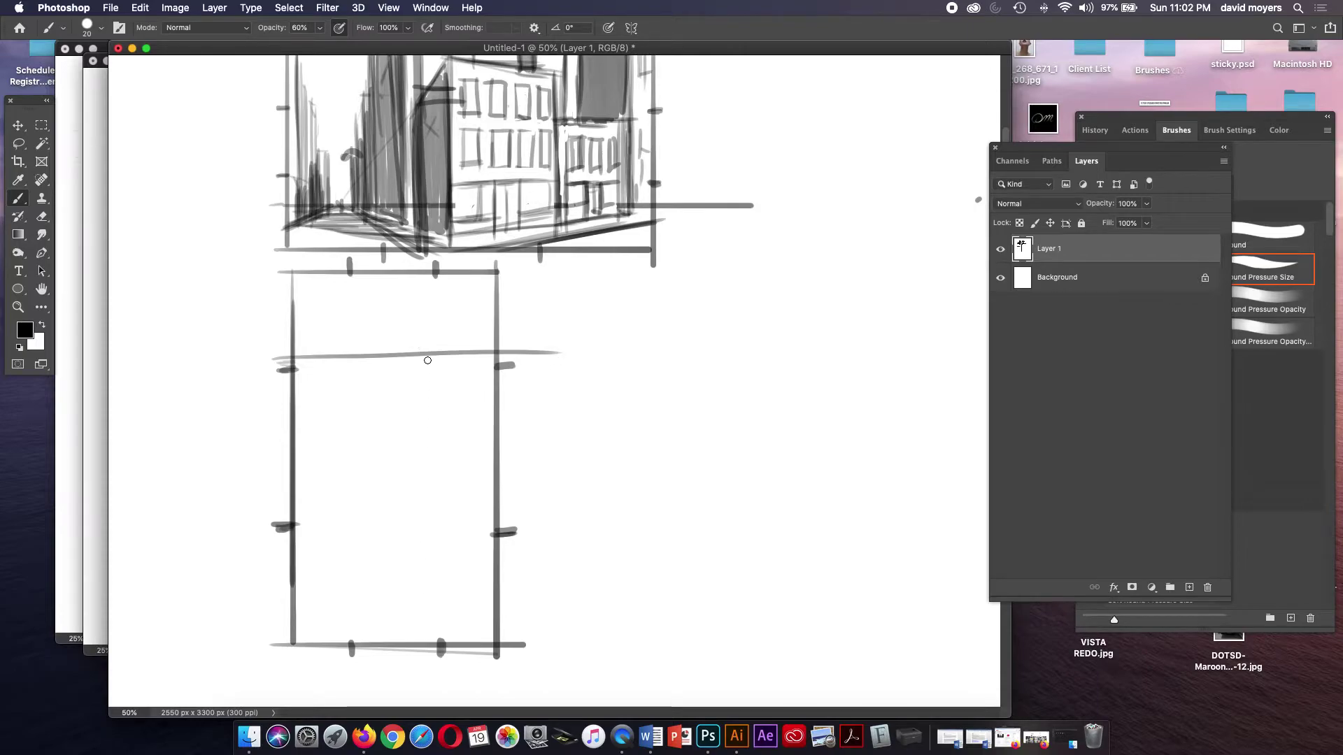
mouse_move(427, 331)
left_mouse_down()
mouse_move(425, 524)
mouse_move(426, 312)
mouse_move(485, 311)
left_mouse_up()
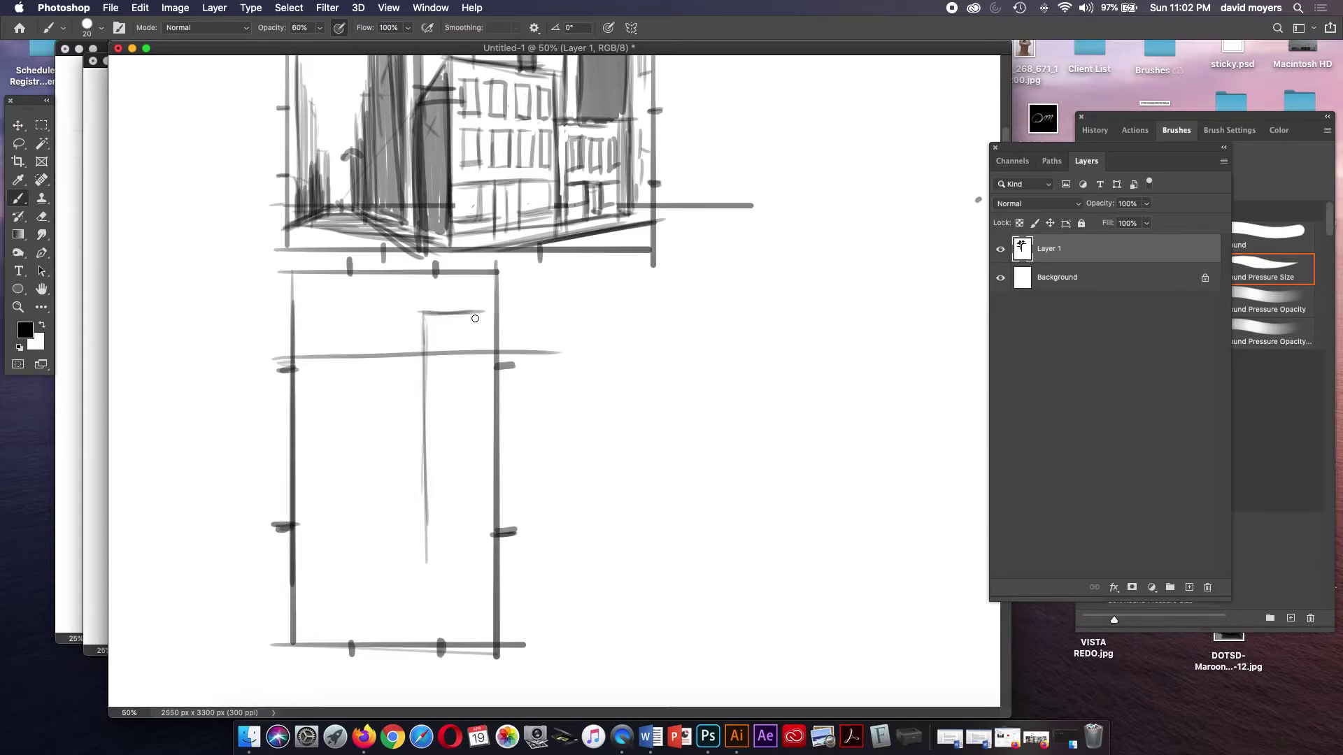
left_click_drag(329, 361, 421, 315)
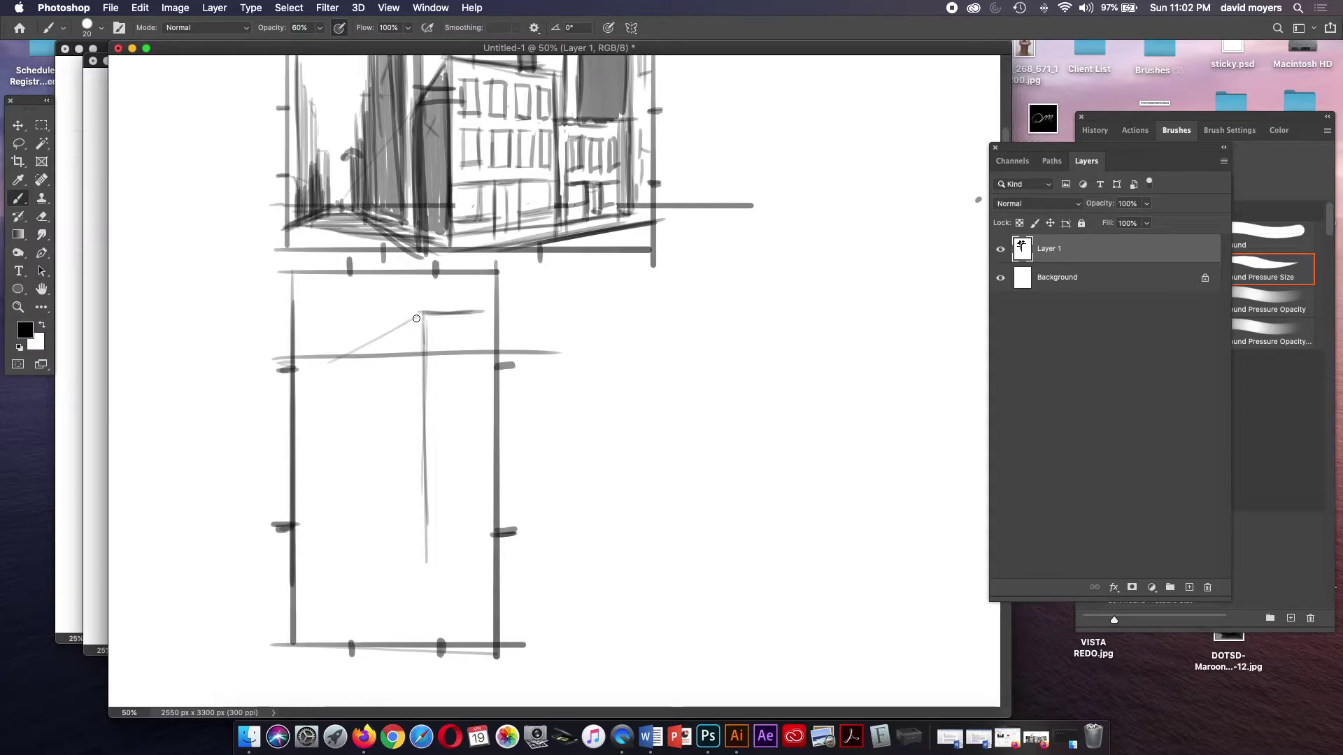
left_click_drag(332, 378, 424, 598)
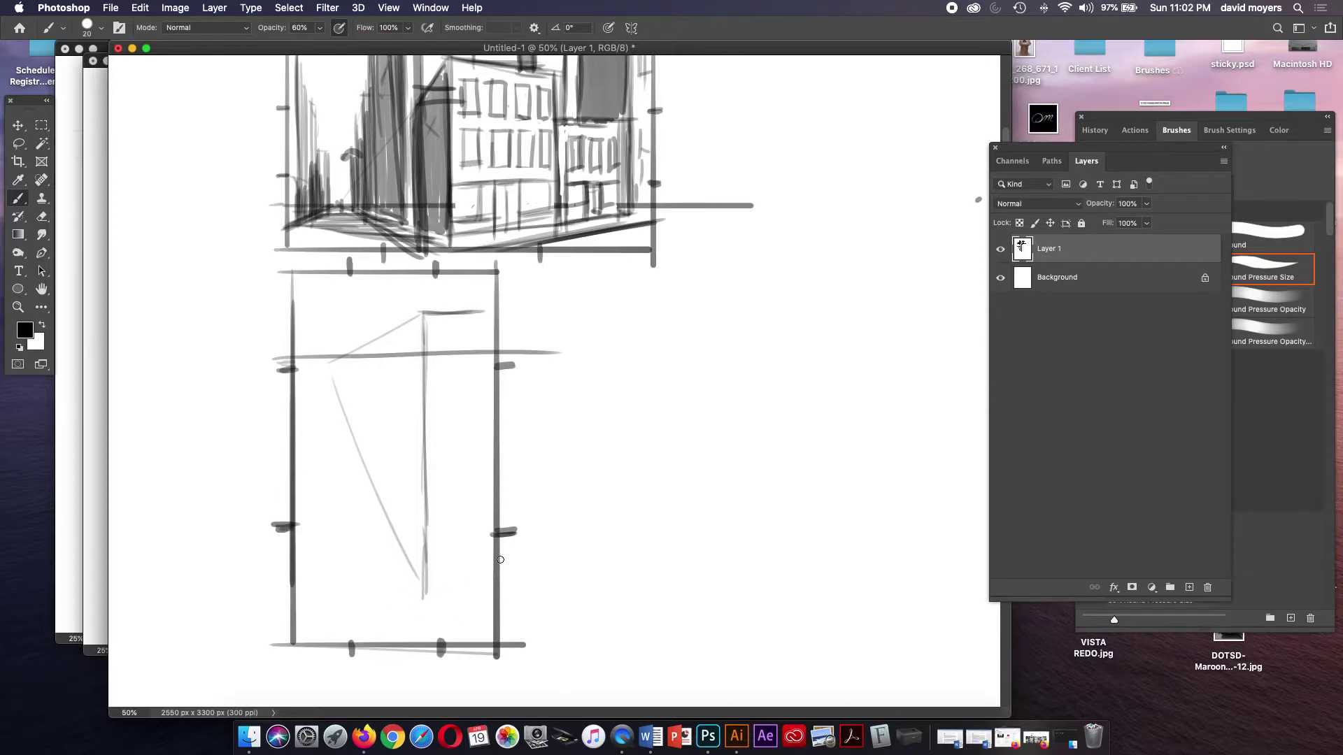
- Draw a foreground building's roof edge and converging corner near the base of the vertical frame, and double the tall building's vertical edge
left_click_drag(367, 587, 392, 656)
left_click_drag(360, 579, 502, 563)
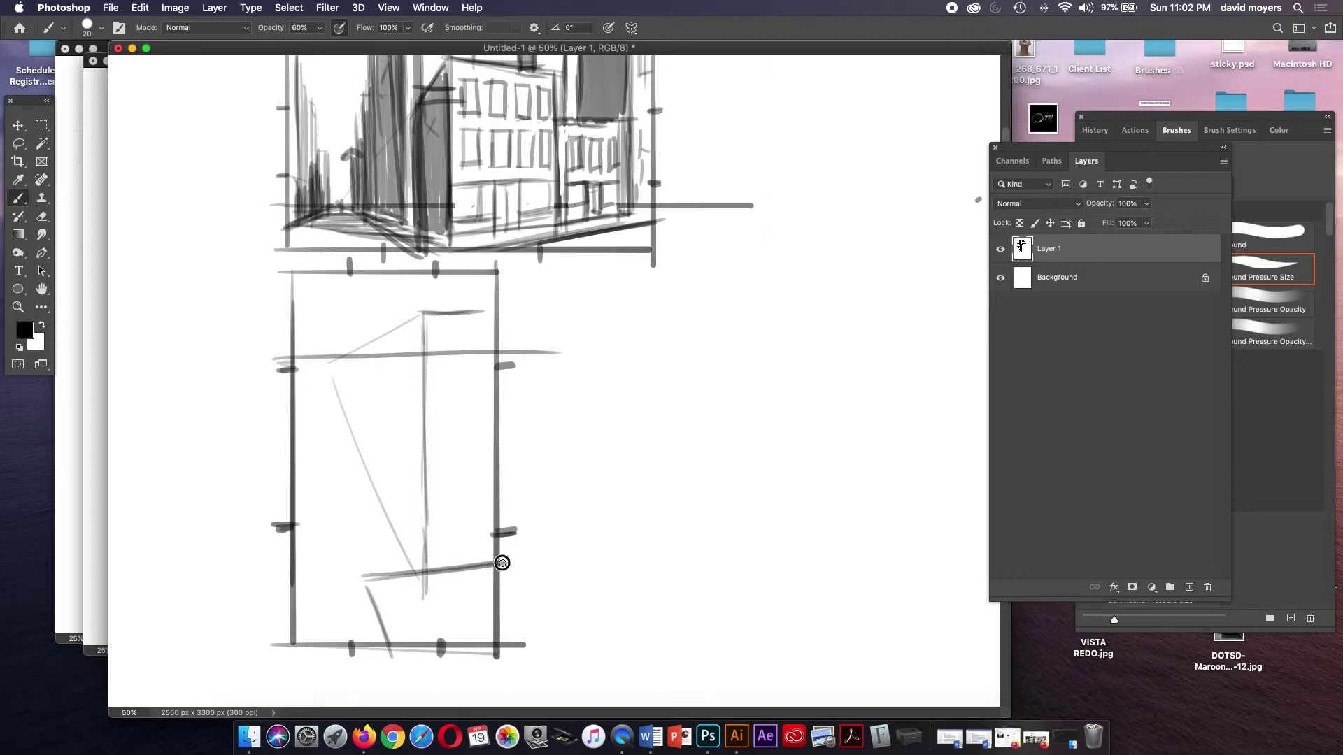
left_click_drag(373, 579, 388, 643)
left_click_drag(424, 313, 433, 549)
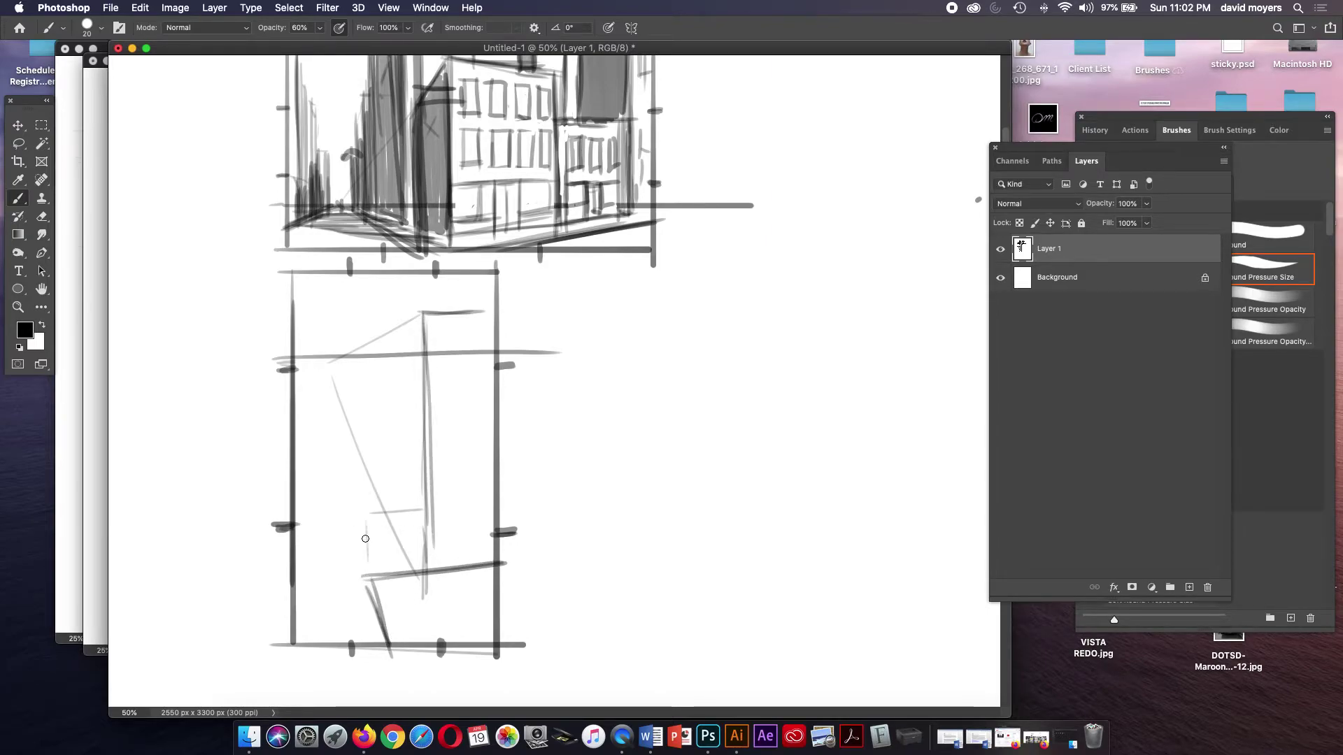
- Sketch a lower building behind the foreground rooftop with its vertical corner, roof edge and receding side wall
mouse_move(363, 519)
left_mouse_down()
mouse_move(363, 566)
mouse_move(350, 569)
left_mouse_up()
mouse_move(349, 517)
left_mouse_down()
mouse_move(420, 511)
mouse_move(351, 603)
mouse_move(368, 635)
left_mouse_up()
left_click_drag(365, 579, 391, 577)
mouse_move(370, 628)
left_mouse_down()
mouse_move(368, 652)
mouse_move(367, 620)
left_mouse_up()
left_click_drag(350, 524, 351, 620)
mouse_move(348, 521)
left_mouse_down()
mouse_move(418, 520)
mouse_move(337, 498)
mouse_move(351, 528)
mouse_move(412, 491)
mouse_move(351, 530)
mouse_move(418, 485)
left_mouse_up()
left_click_drag(338, 494, 347, 628)
left_click_drag(337, 499, 343, 630)
- Draw the converging street-side edges at the frame's lower left and strengthen the roof edges of the lower and tall buildings
left_click_drag(327, 581, 339, 663)
left_click_drag(321, 553, 334, 668)
left_click_drag(317, 524, 332, 661)
mouse_move(317, 556)
left_mouse_down()
mouse_move(335, 552)
mouse_move(347, 489)
mouse_move(423, 483)
left_mouse_up()
left_click_drag(343, 530, 431, 510)
mouse_move(414, 321)
left_mouse_down()
mouse_move(417, 483)
mouse_move(411, 469)
mouse_move(430, 460)
mouse_move(429, 312)
mouse_move(483, 309)
left_mouse_up()
left_click_drag(373, 523, 437, 509)
- Add another building block higher up, with doubled roof lines and a vertical street-side wall
mouse_move(323, 477)
left_mouse_down()
mouse_move(323, 568)
mouse_move(327, 467)
mouse_move(323, 553)
left_mouse_up()
mouse_move(329, 440)
left_mouse_down()
mouse_move(410, 441)
mouse_move(411, 423)
mouse_move(335, 440)
mouse_move(326, 548)
left_mouse_up()
left_click_drag(333, 442, 332, 508)
left_click_drag(333, 442, 409, 439)
mouse_move(323, 425)
left_mouse_down()
mouse_move(408, 423)
mouse_move(418, 438)
left_mouse_up()
left_click_drag(334, 493, 419, 484)
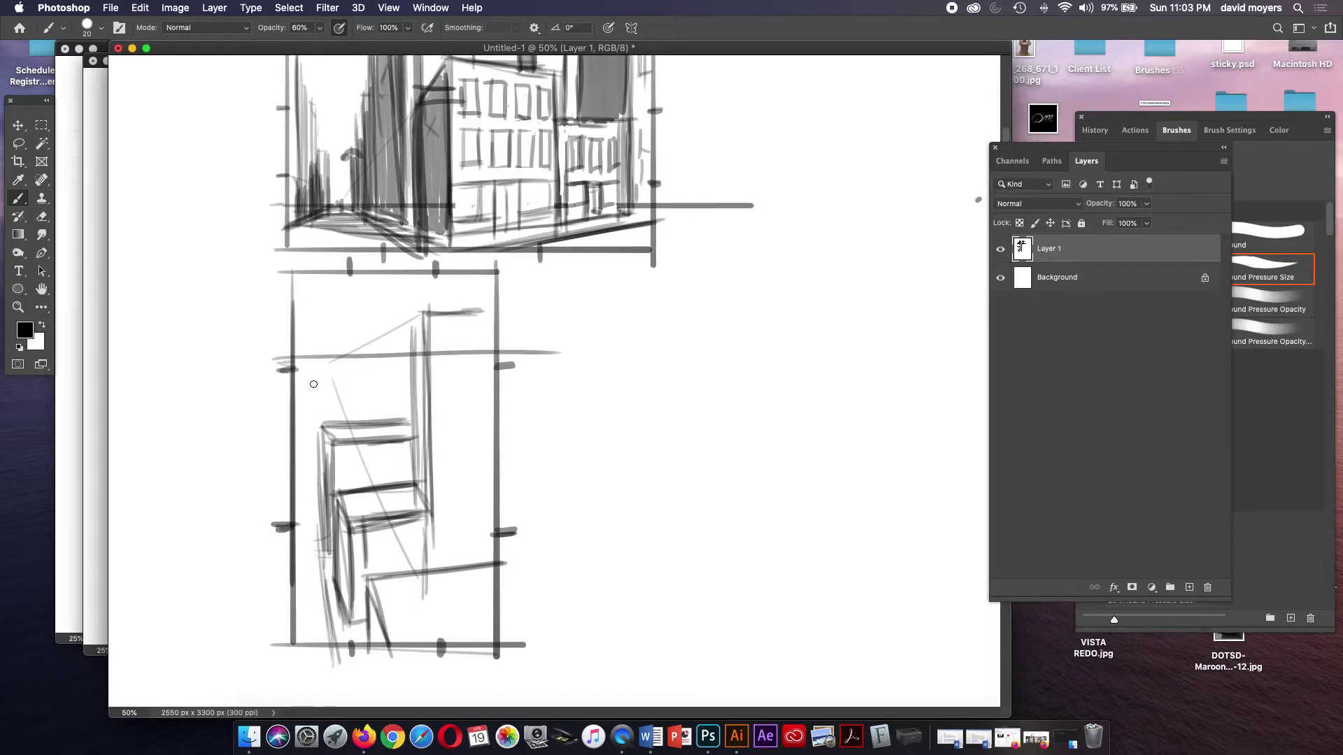
- Sketch a smaller rooftop block just below the horizon and a distant tower rising above the horizon
mouse_move(404, 404)
left_mouse_down()
mouse_move(328, 407)
mouse_move(408, 402)
left_mouse_up()
mouse_move(317, 393)
left_mouse_down()
mouse_move(406, 388)
mouse_move(378, 394)
mouse_move(390, 422)
left_mouse_up()
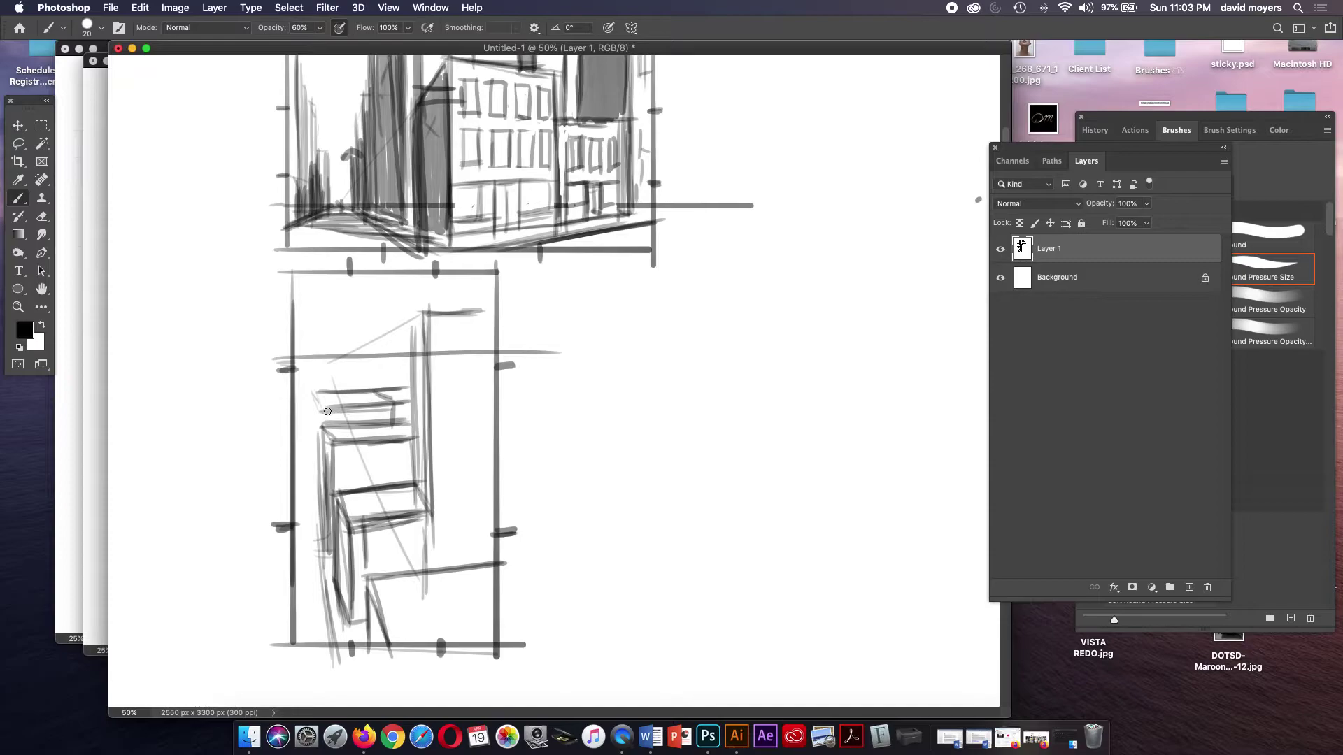
left_click_drag(316, 395, 326, 443)
mouse_move(361, 304)
left_mouse_down()
mouse_move(360, 388)
mouse_move(315, 333)
mouse_move(314, 291)
mouse_move(370, 289)
mouse_move(362, 349)
left_mouse_up()
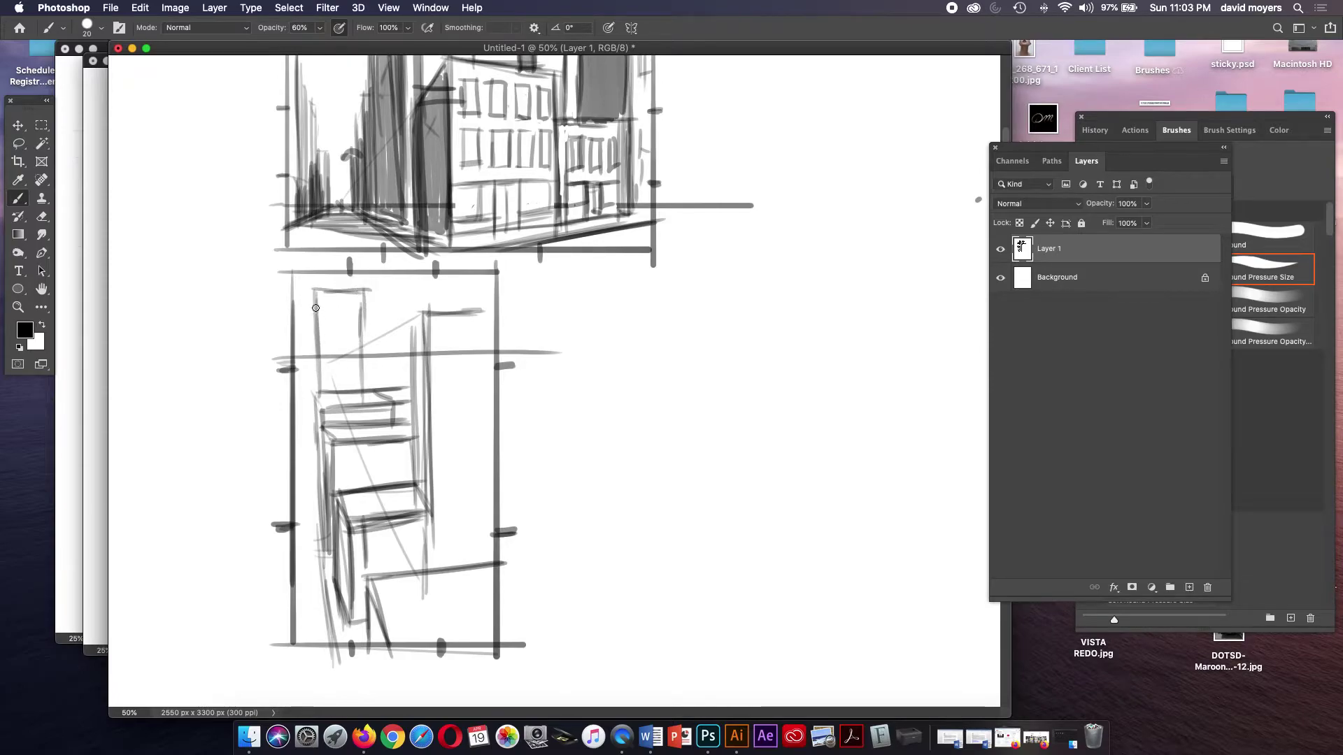
- Draw long, near-vertical street-side lines from the distant tower down to the frame's base
left_click_drag(311, 301, 314, 419)
left_click_drag(310, 331, 312, 519)
mouse_move(309, 392)
left_mouse_down()
mouse_move(310, 525)
mouse_move(310, 443)
left_mouse_up()
left_click_drag(305, 332, 314, 502)
left_click_drag(308, 455, 305, 665)
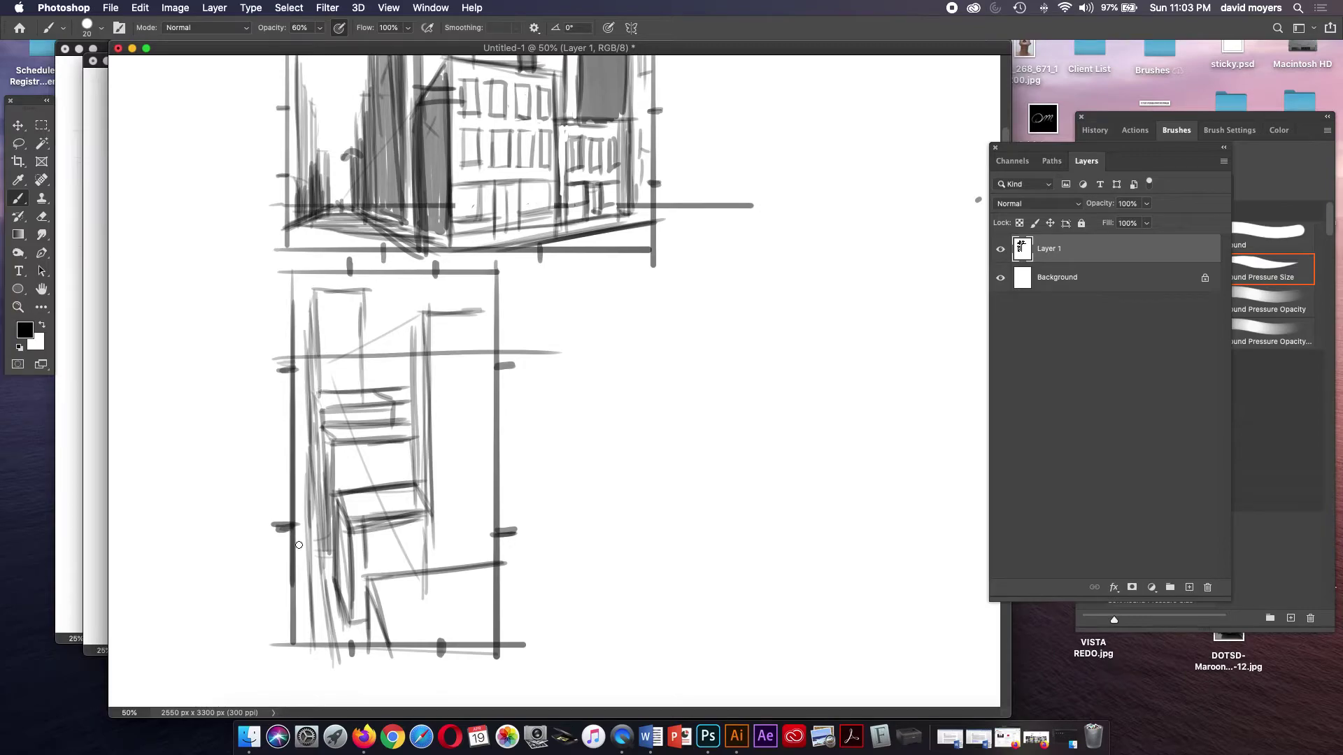
- Rough in narrow building edges and street marks along the left side of the vertical frame
mouse_move(288, 591)
left_mouse_down()
mouse_move(319, 588)
mouse_move(312, 654)
mouse_move(298, 561)
left_mouse_up()
left_click_drag(298, 468, 293, 517)
left_click_drag(297, 481, 293, 502)
left_click_drag(303, 449, 298, 467)
mouse_move(300, 399)
left_mouse_down()
mouse_move(302, 467)
mouse_move(298, 396)
left_mouse_up()
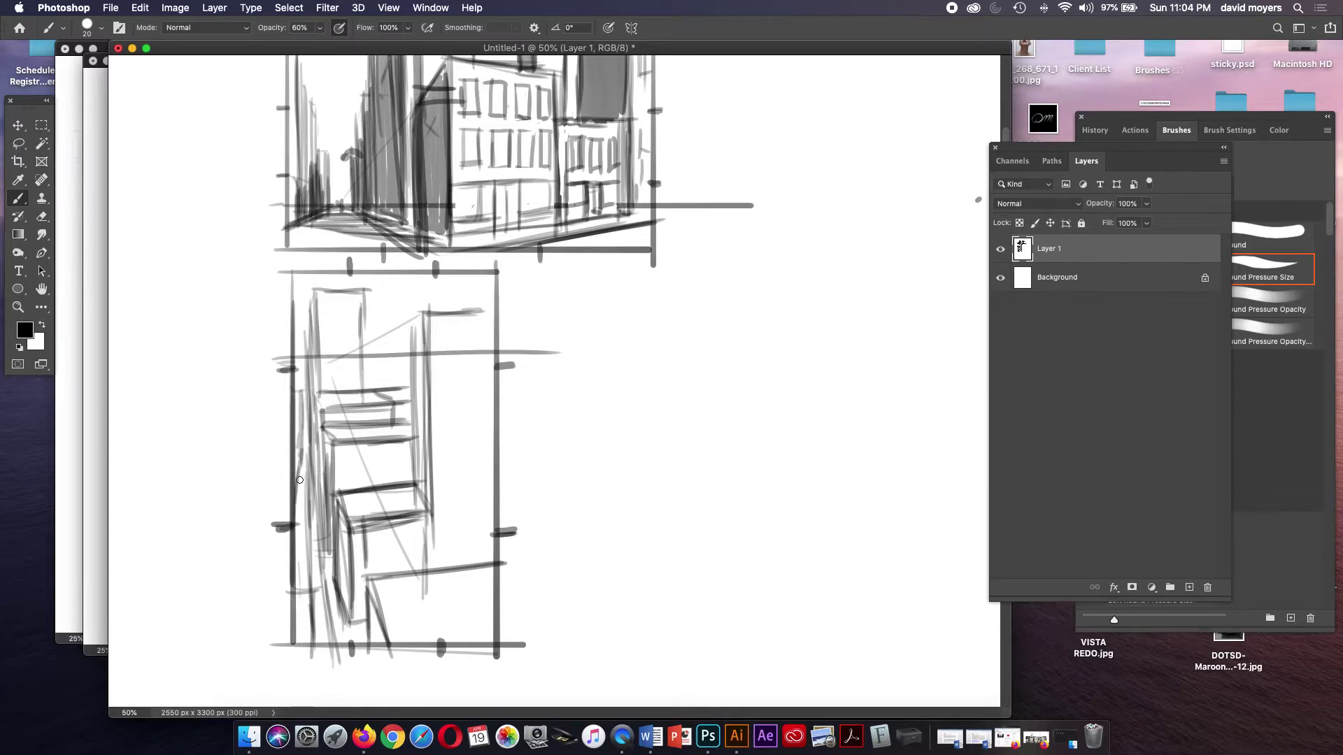
mouse_move(303, 462)
left_mouse_down()
mouse_move(292, 517)
mouse_move(298, 508)
left_mouse_up()
- Add a tower behind the main tall building and draw the tall building's right-hand edge
mouse_move(384, 322)
left_mouse_down()
mouse_move(433, 303)
mouse_move(392, 345)
mouse_move(438, 303)
mouse_move(438, 324)
left_mouse_up()
mouse_move(428, 312)
left_mouse_down()
mouse_move(489, 314)
mouse_move(483, 518)
left_mouse_up()
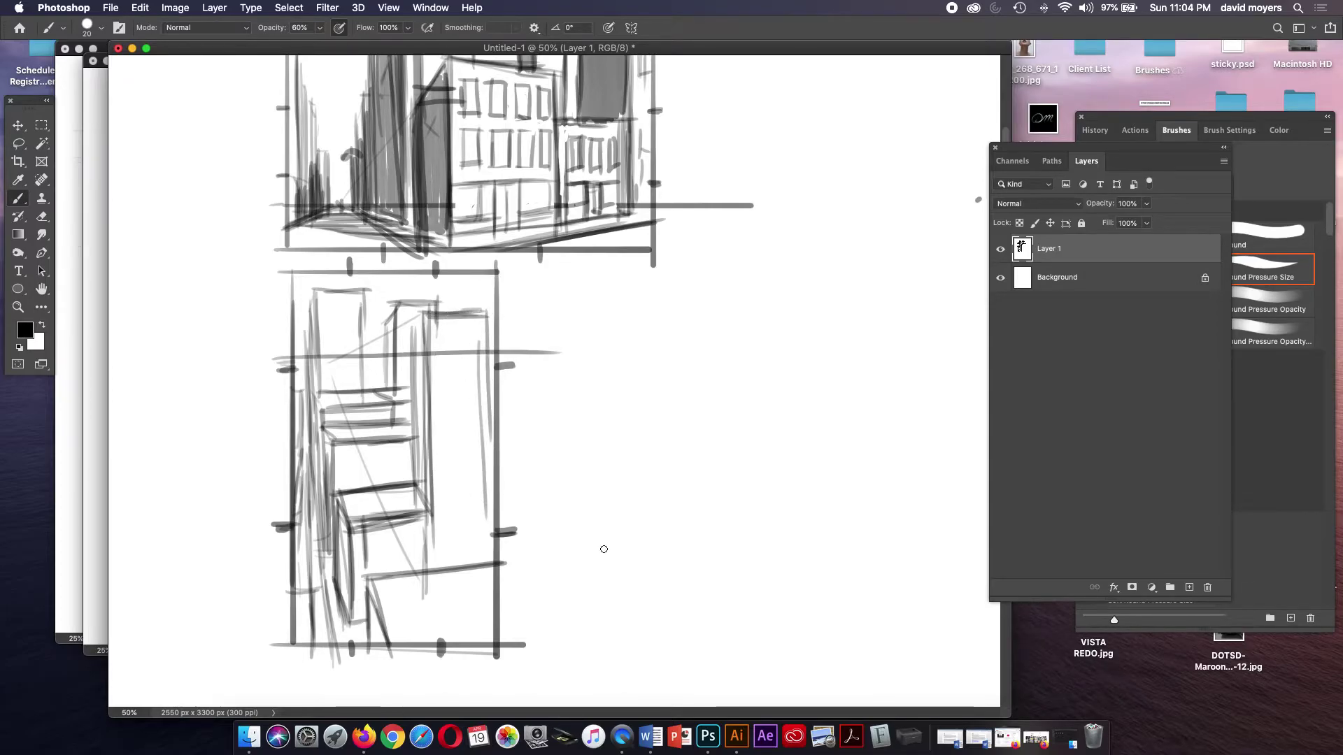
- Draw a wider vertical rectangular frame for a third thumbnail to the right of the second one
key("super+minus")
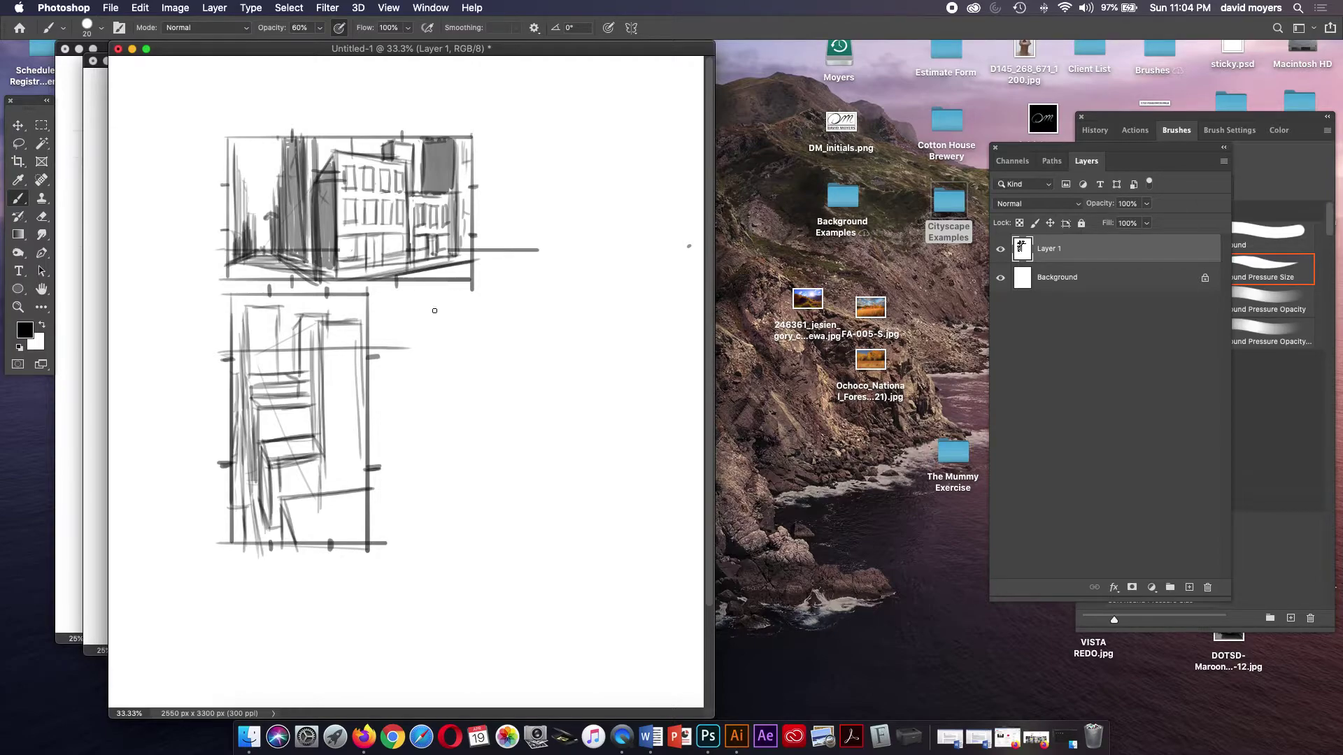
mouse_move(435, 296)
left_mouse_down()
mouse_move(435, 553)
mouse_move(608, 548)
left_mouse_up()
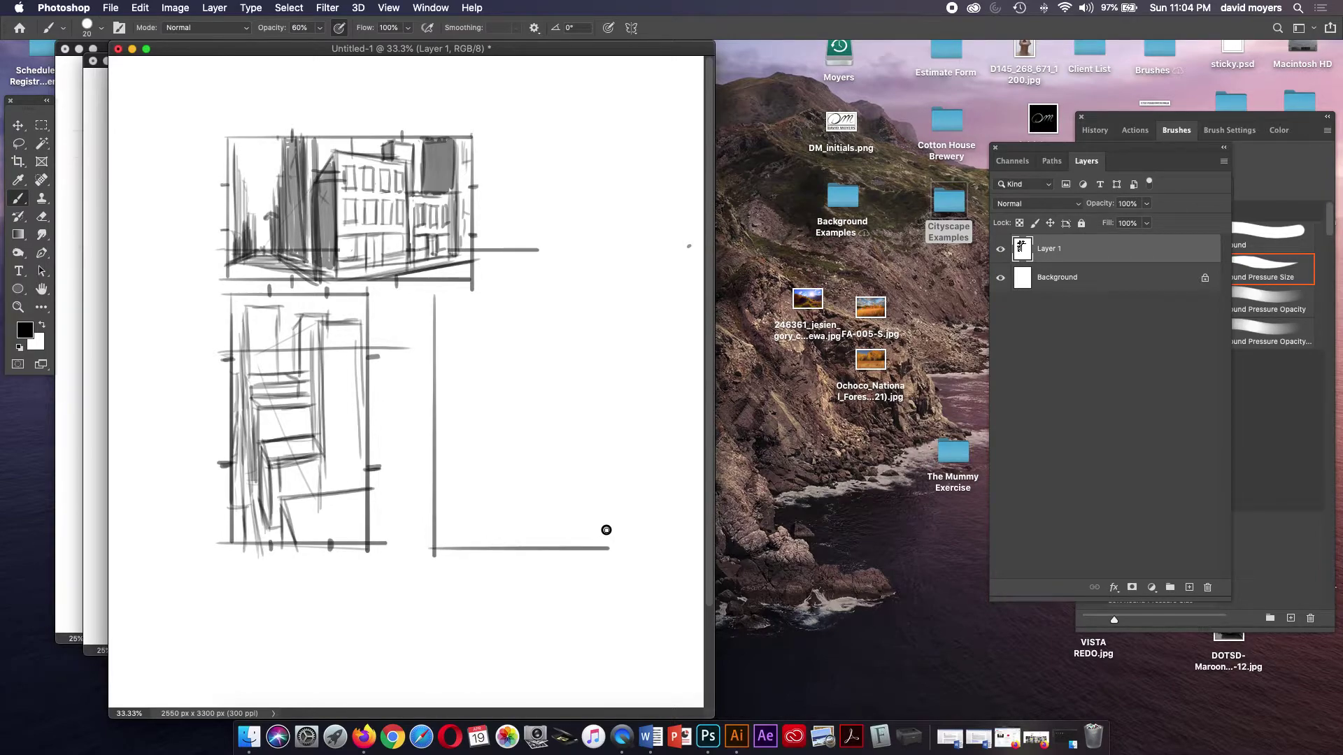
mouse_move(428, 295)
left_mouse_down()
mouse_move(604, 282)
mouse_move(600, 555)
left_mouse_up()
- Mark the rule-of-thirds divisions with short ticks on all four sides of the third frame
left_click_drag(428, 358, 434, 358)
left_click_drag(427, 468, 438, 467)
left_click_drag(427, 361, 439, 360)
left_click_drag(601, 357, 614, 357)
left_click_drag(606, 471, 615, 471)
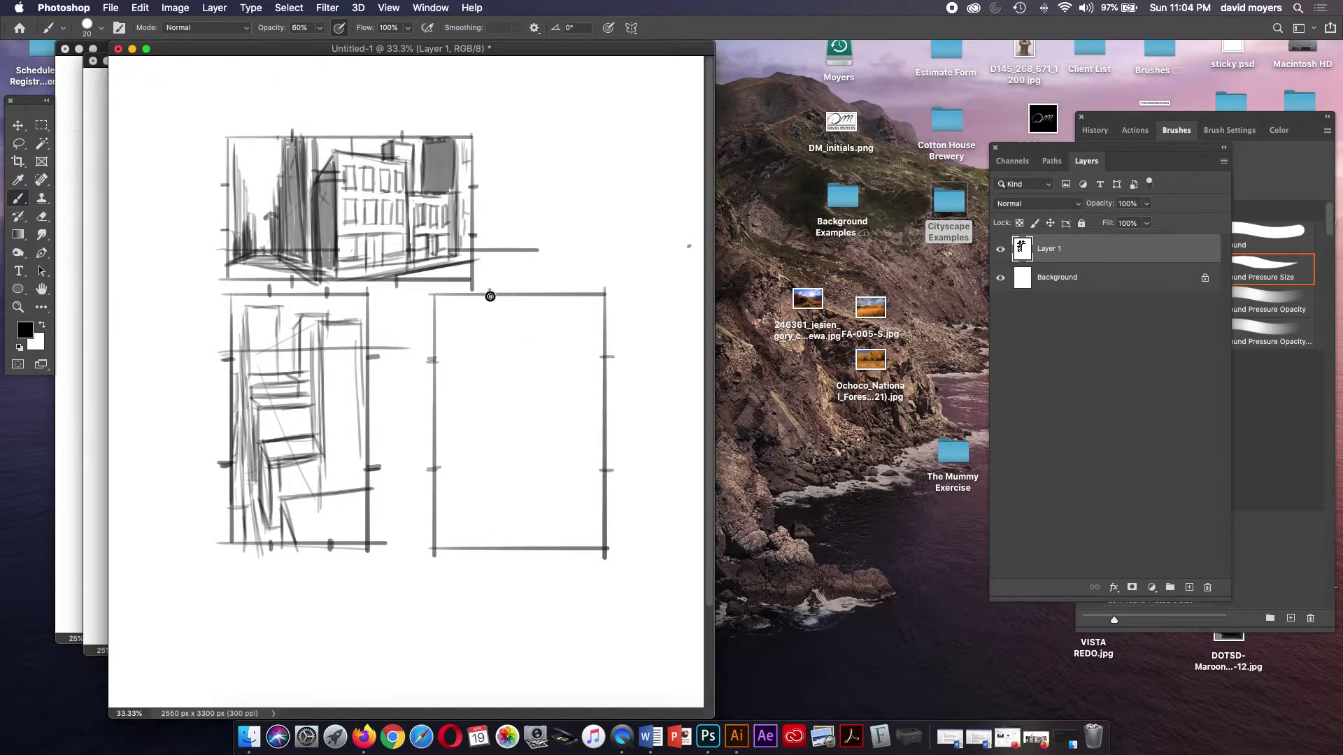
left_click_drag(553, 287, 554, 301)
mouse_move(486, 545)
left_mouse_down()
mouse_move(486, 557)
mouse_move(554, 549)
mouse_move(554, 561)
left_mouse_up()
left_click_drag(421, 471, 451, 470)
- Draw a high horizon line in the third frame and sketch light guide lines converging toward left and right vanishing points
left_click_drag(414, 347, 619, 340)
left_click_drag(428, 345, 624, 339)
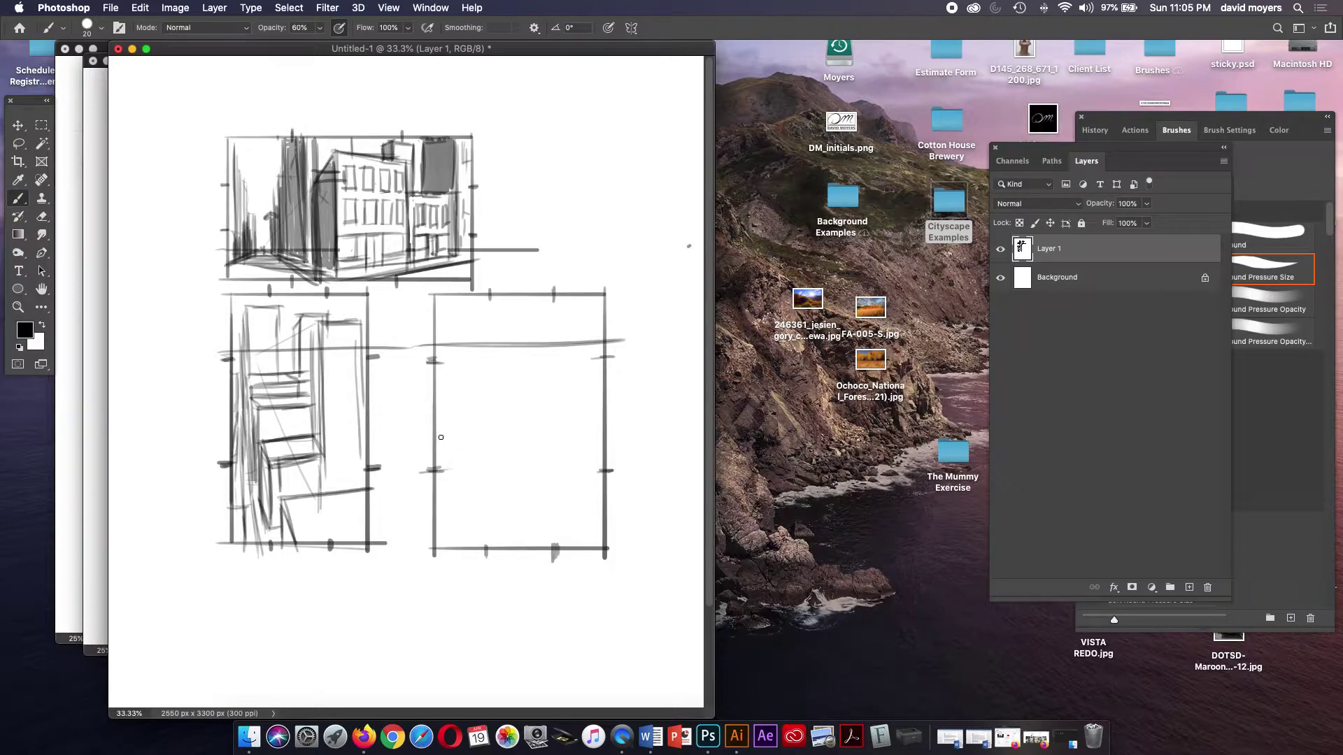
left_click_drag(431, 439, 537, 419)
mouse_move(410, 348)
left_mouse_down()
mouse_move(549, 430)
mouse_move(690, 352)
left_mouse_up()
left_click_drag(529, 422, 435, 448)
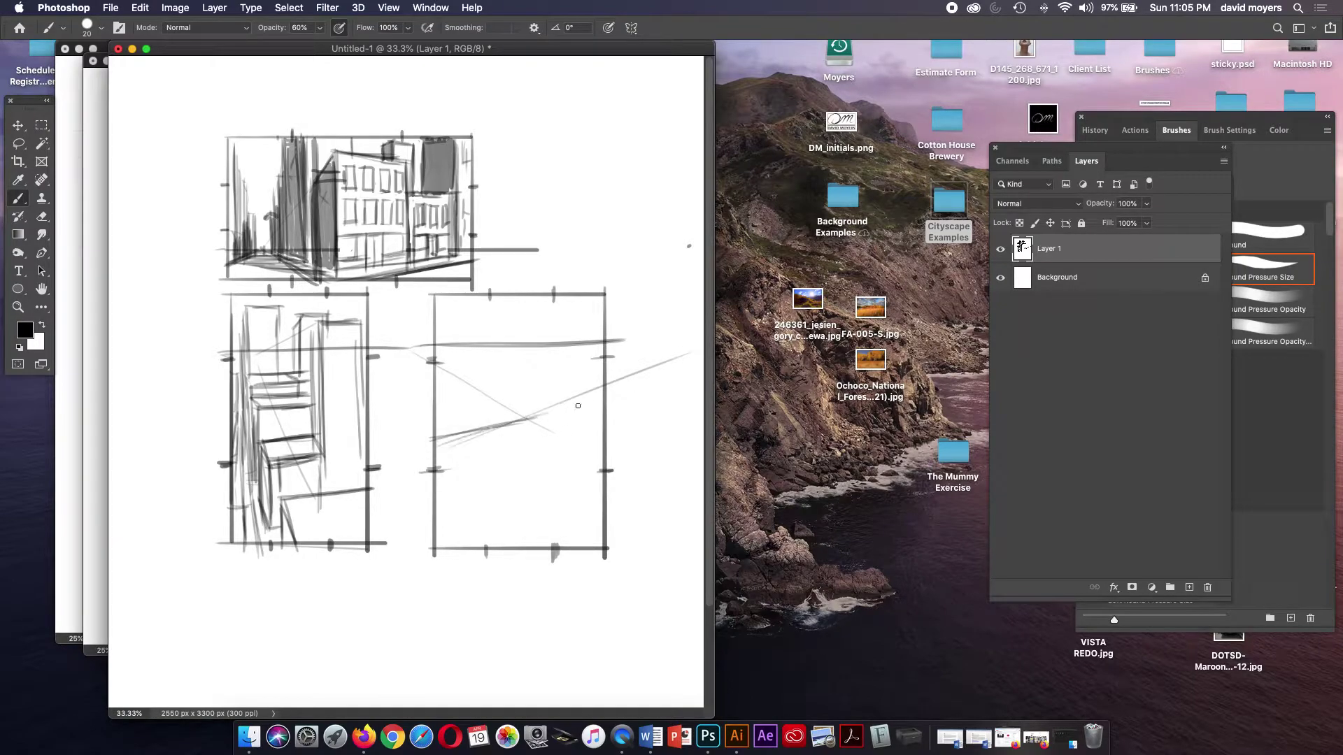
- Sketch the large foreground building with its vertical corner at the right third, converging roof edges and base lines
mouse_move(526, 420)
left_mouse_down()
mouse_move(570, 445)
mouse_move(565, 543)
left_mouse_up()
left_click_drag(566, 447, 565, 556)
left_click_drag(425, 487, 571, 451)
left_click_drag(567, 449, 564, 546)
left_click_drag(564, 463, 561, 524)
left_click_drag(437, 550, 558, 523)
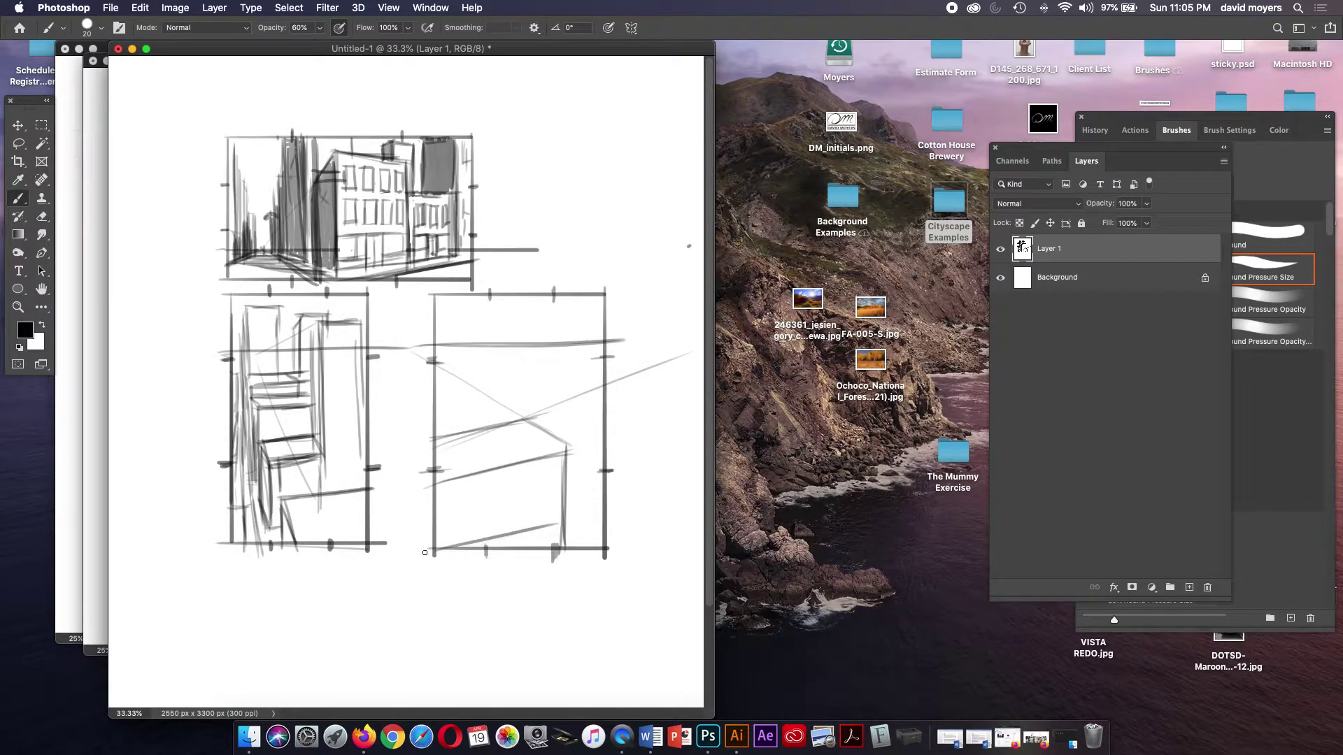
mouse_move(428, 538)
left_mouse_down()
mouse_move(560, 509)
mouse_move(547, 512)
mouse_move(617, 543)
mouse_move(458, 537)
mouse_move(575, 508)
mouse_move(562, 505)
left_mouse_up()
mouse_move(441, 487)
left_mouse_down()
mouse_move(572, 452)
mouse_move(564, 512)
left_mouse_up()
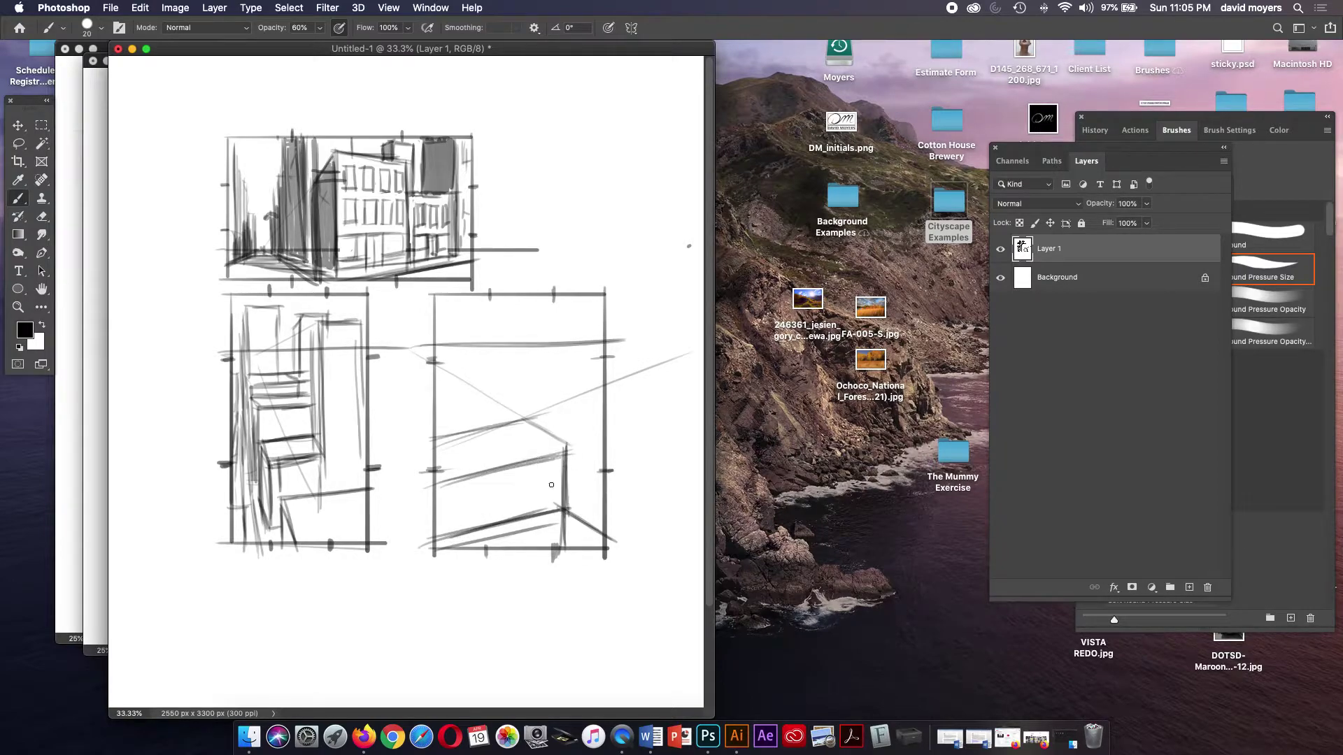
- Strengthen the foreground roof's receding edge and draw a tall tower behind it rising above the horizon, with side building lines
left_click_drag(527, 424, 569, 448)
mouse_move(477, 386)
left_mouse_down()
mouse_move(476, 434)
mouse_move(442, 393)
mouse_move(456, 380)
mouse_move(510, 396)
mouse_move(508, 320)
mouse_move(534, 384)
left_mouse_up()
left_click_drag(531, 309, 535, 431)
mouse_move(526, 310)
left_mouse_down()
mouse_move(569, 314)
mouse_move(574, 409)
left_mouse_up()
left_click_drag(575, 313, 574, 455)
mouse_move(573, 358)
left_mouse_down()
mouse_move(575, 455)
mouse_move(597, 424)
mouse_move(606, 491)
left_mouse_up()
left_click_drag(555, 433, 590, 425)
- Add smaller distant buildings along the horizon on both sides of the tall tower in the third frame
left_click_drag(487, 366, 489, 418)
mouse_move(485, 367)
left_mouse_down()
mouse_move(498, 365)
mouse_move(478, 364)
mouse_move(492, 368)
mouse_move(473, 401)
mouse_move(491, 420)
left_mouse_up()
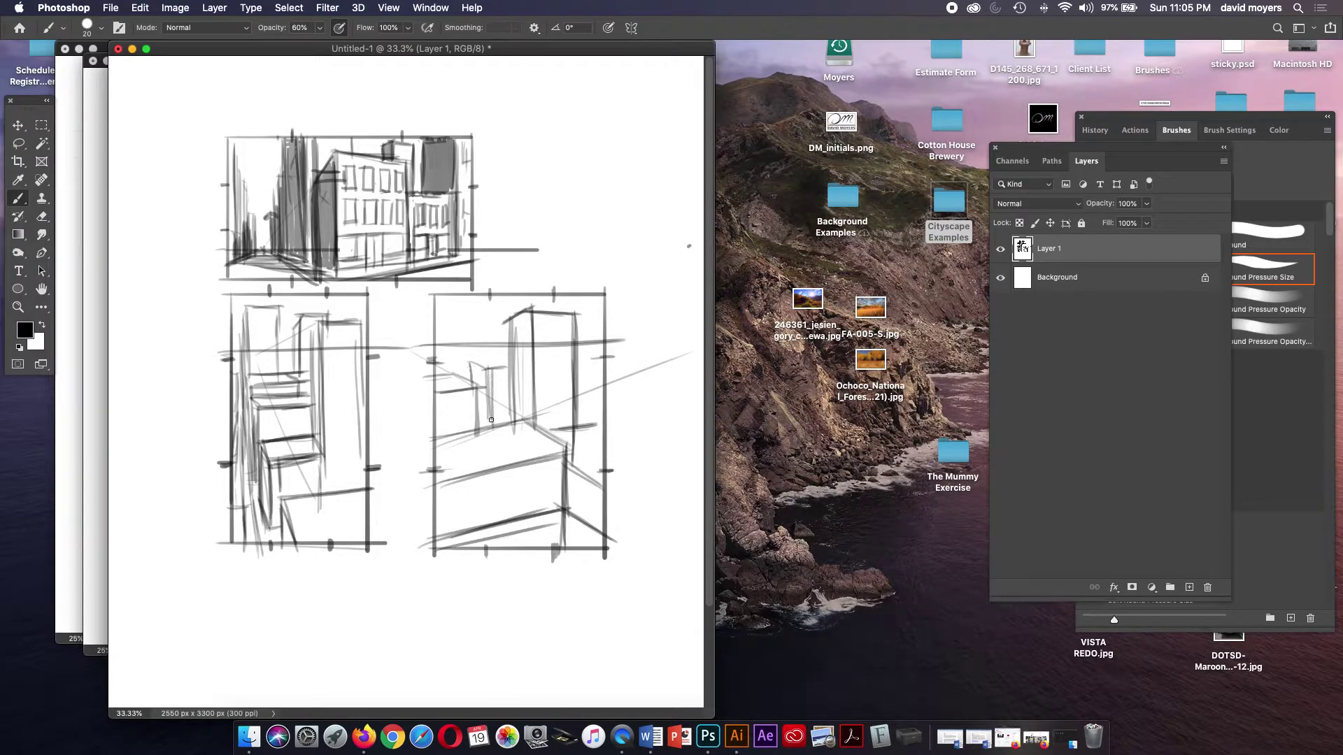
mouse_move(586, 363)
left_mouse_down()
mouse_move(583, 405)
mouse_move(598, 397)
left_mouse_up()
mouse_move(450, 345)
left_mouse_down()
mouse_move(447, 378)
mouse_move(448, 330)
mouse_move(445, 380)
mouse_move(486, 364)
mouse_move(510, 328)
mouse_move(462, 379)
left_mouse_up()
mouse_move(462, 341)
left_mouse_down()
mouse_move(462, 371)
mouse_move(478, 340)
mouse_move(457, 375)
left_mouse_up()
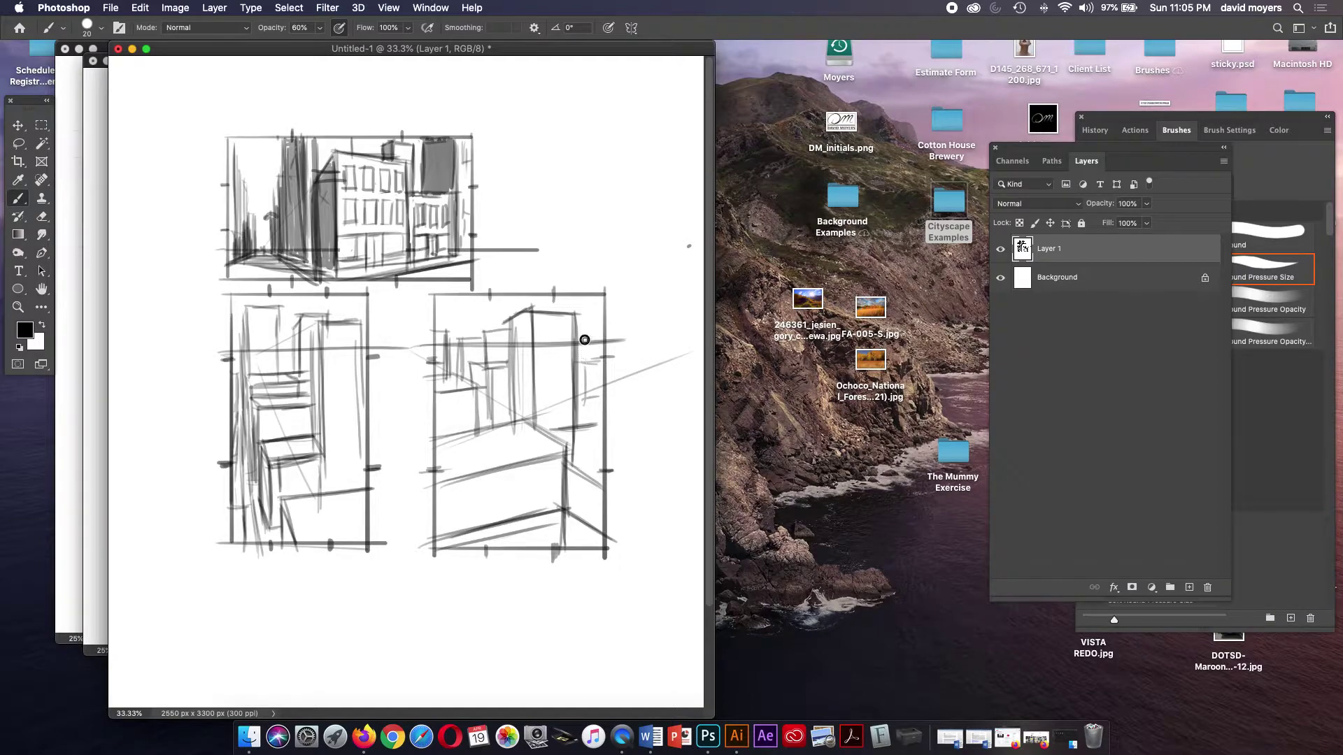
mouse_move(581, 337)
left_mouse_down()
mouse_move(594, 336)
mouse_move(595, 361)
left_mouse_up()
- Draw a vertical rectangular frame for a fourth thumbnail below the second one
left_click_drag(540, 561, 575, 439)
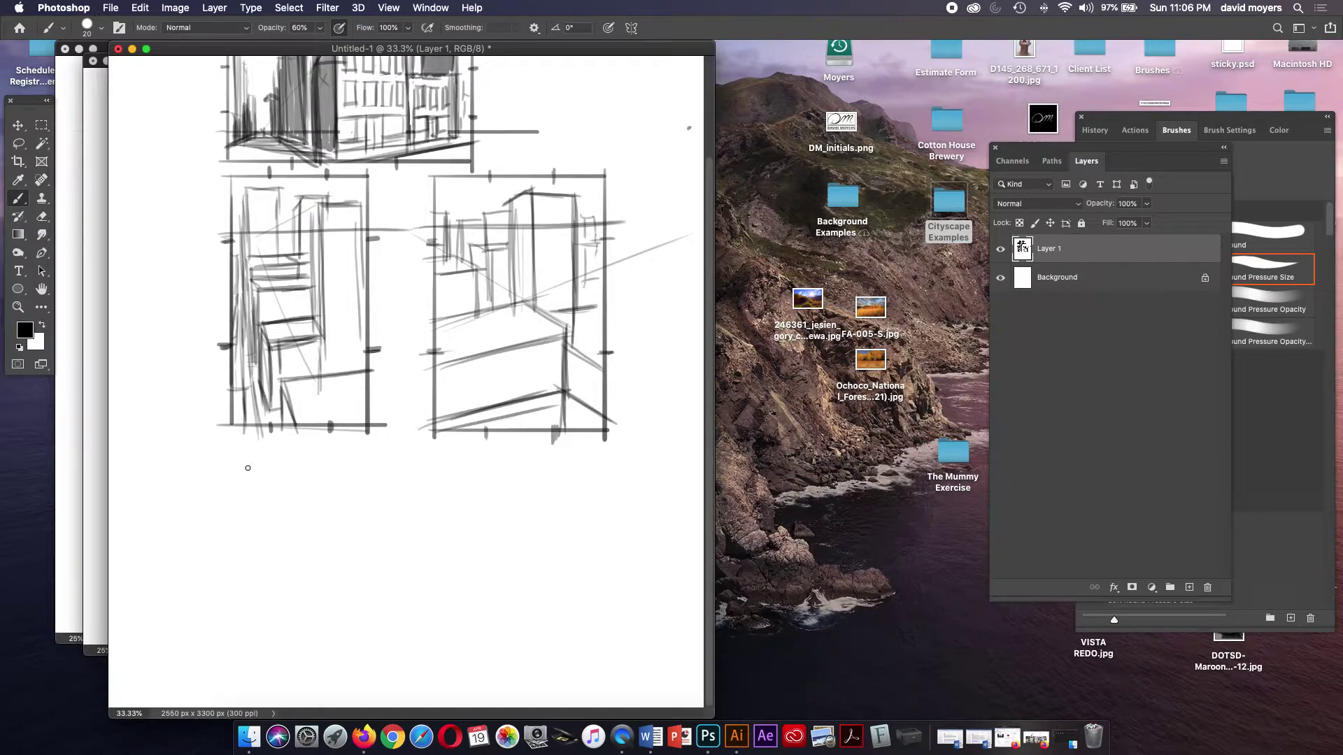
left_click_drag(218, 448, 231, 690)
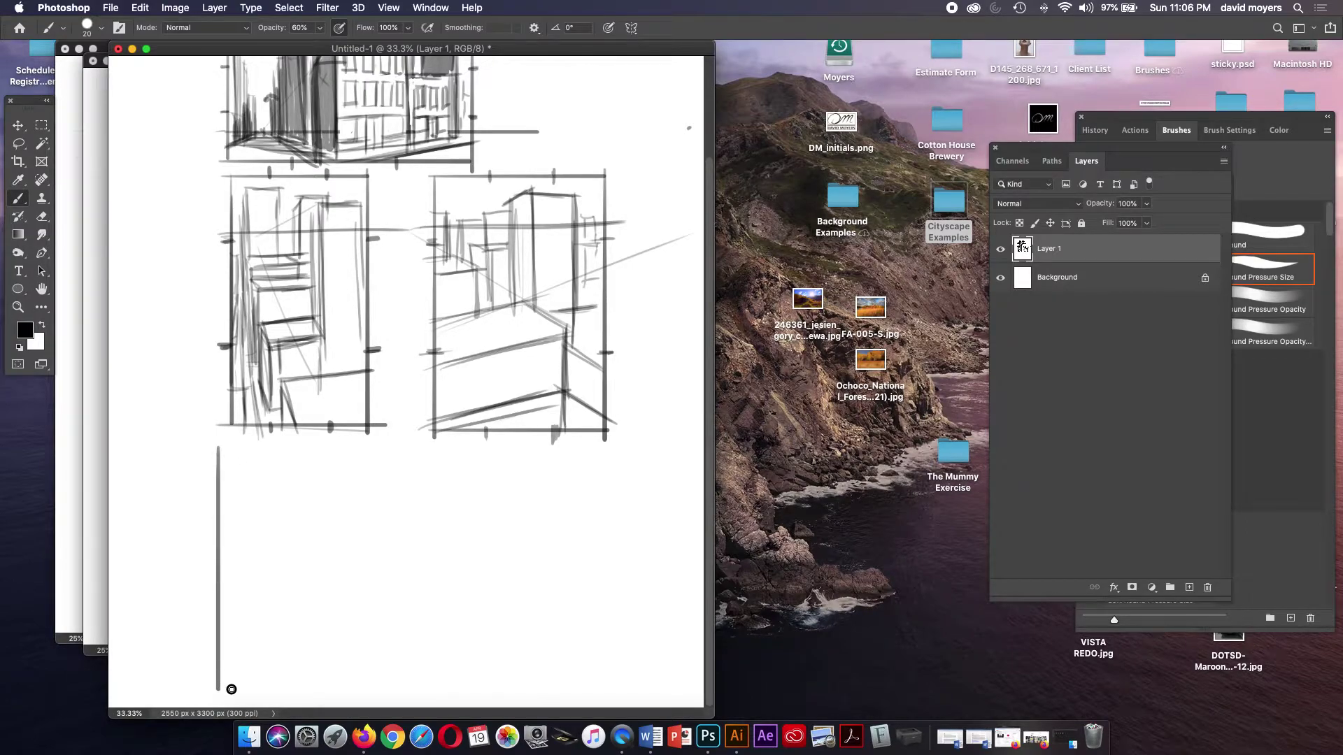
mouse_move(213, 446)
left_mouse_down()
mouse_move(379, 445)
mouse_move(376, 689)
left_mouse_up()
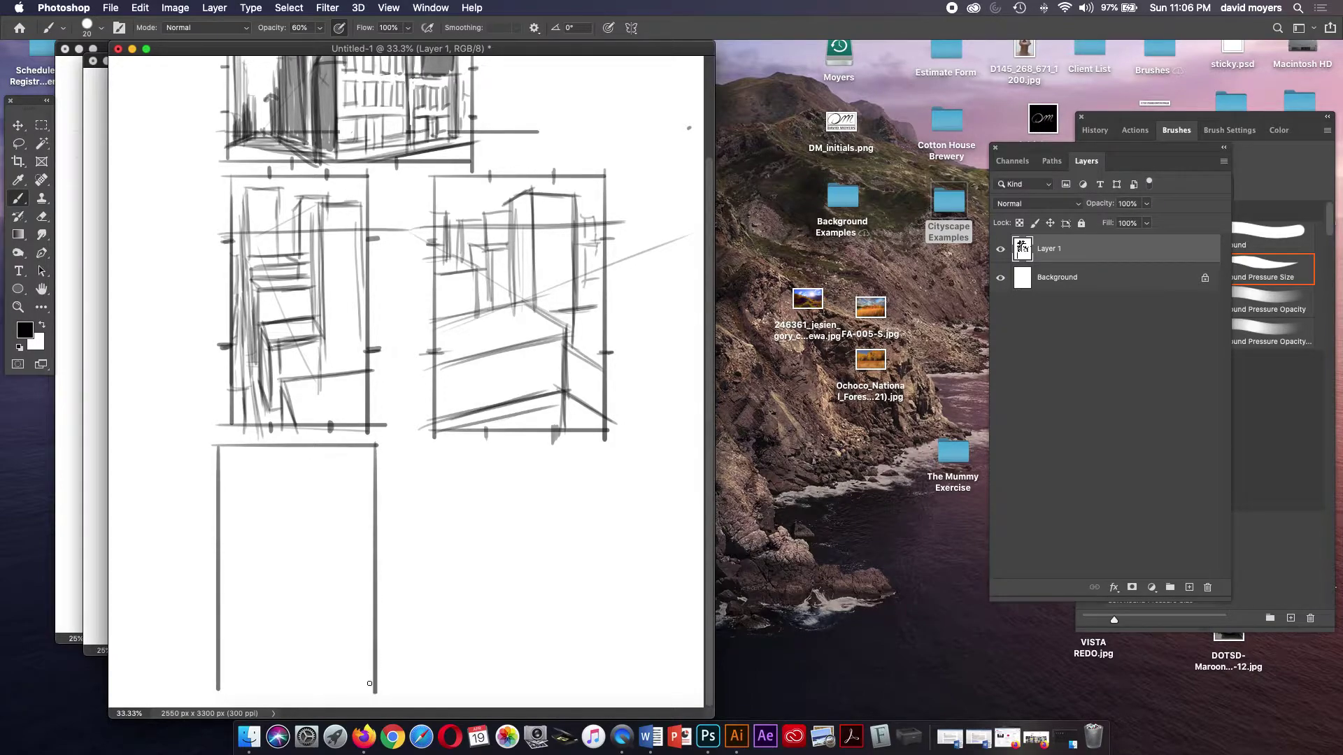
left_click_drag(215, 690, 386, 689)
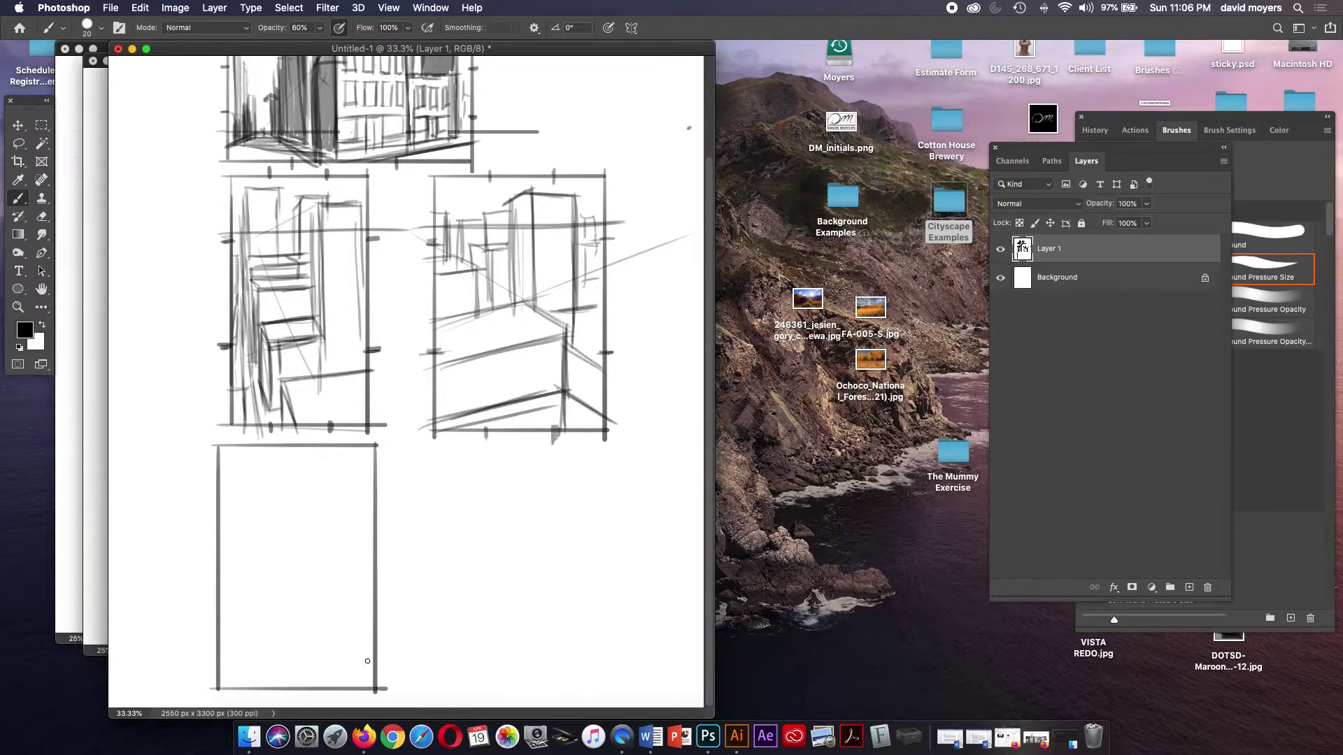
- Mark the rule-of-thirds divisions with short ticks on all four sides of the fourth frame
left_click_drag(259, 442, 331, 456)
left_click_drag(214, 524, 209, 524)
left_click_drag(211, 612, 209, 615)
left_click_drag(266, 691, 325, 696)
left_click_drag(365, 519, 367, 519)
left_click_drag(367, 608, 382, 607)
mouse_move(329, 442)
left_mouse_down()
mouse_move(328, 463)
mouse_move(261, 456)
left_mouse_up()
left_click_drag(492, 255, 493, 310)
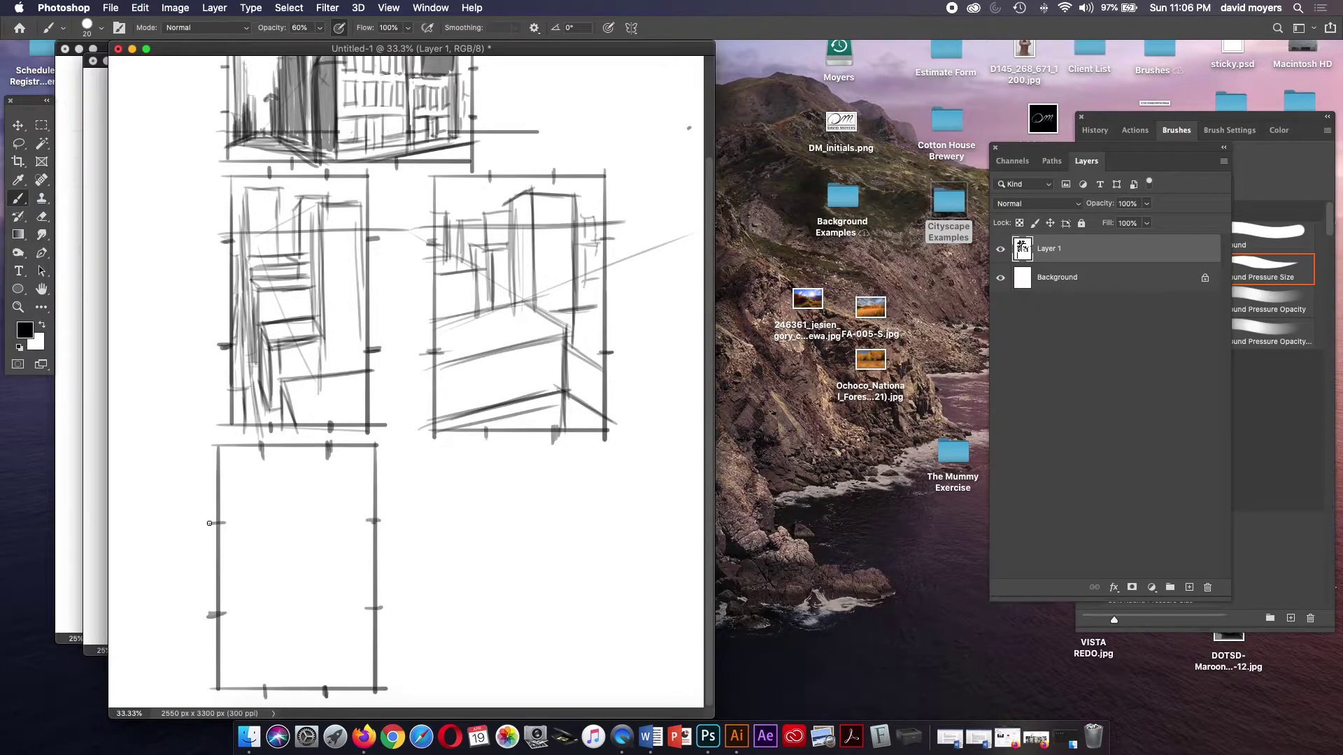
- Draw a high horizon line in the fourth frame and lay in building and street lines converging on a right-side vanishing point
left_click_drag(210, 517, 433, 511)
left_click_drag(208, 517, 398, 508)
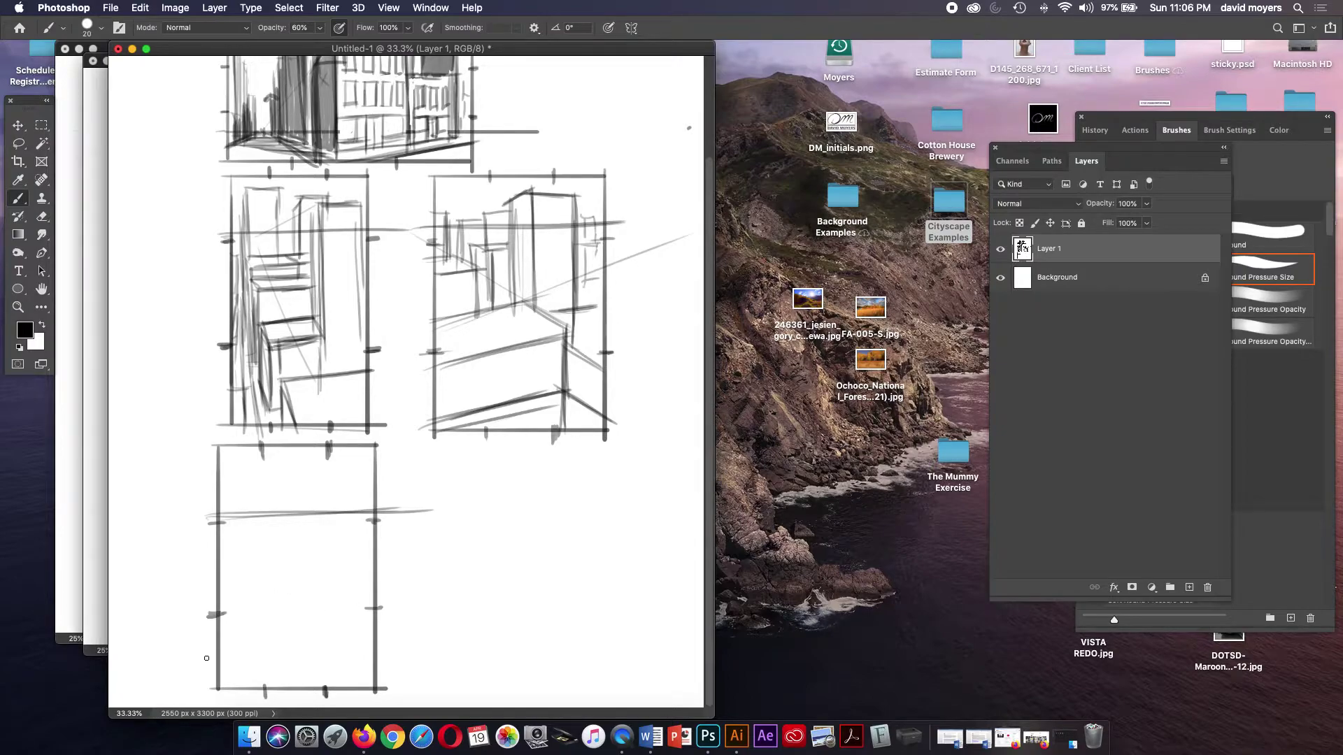
left_click_drag(229, 685, 316, 596)
left_click_drag(311, 602, 222, 691)
left_click_drag(211, 588, 311, 594)
mouse_move(349, 521)
left_mouse_down()
mouse_move(241, 686)
mouse_move(248, 661)
mouse_move(371, 630)
mouse_move(379, 657)
mouse_move(374, 646)
left_mouse_up()
- Draw the foreground building's vertical corner and the next building's corner, and darken the foreground building's edges
left_click_drag(296, 594, 292, 684)
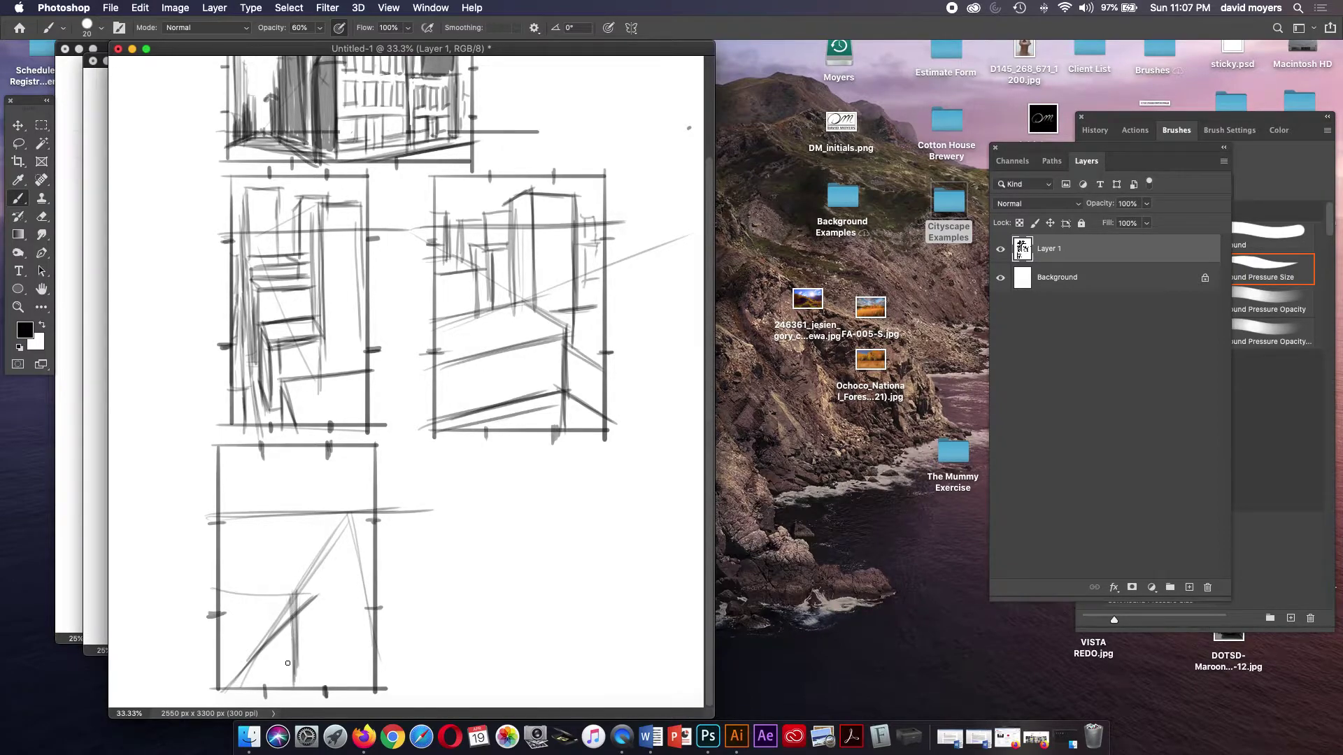
left_click_drag(317, 575, 318, 635)
mouse_move(344, 537)
left_mouse_down()
mouse_move(303, 700)
mouse_move(308, 674)
left_mouse_up()
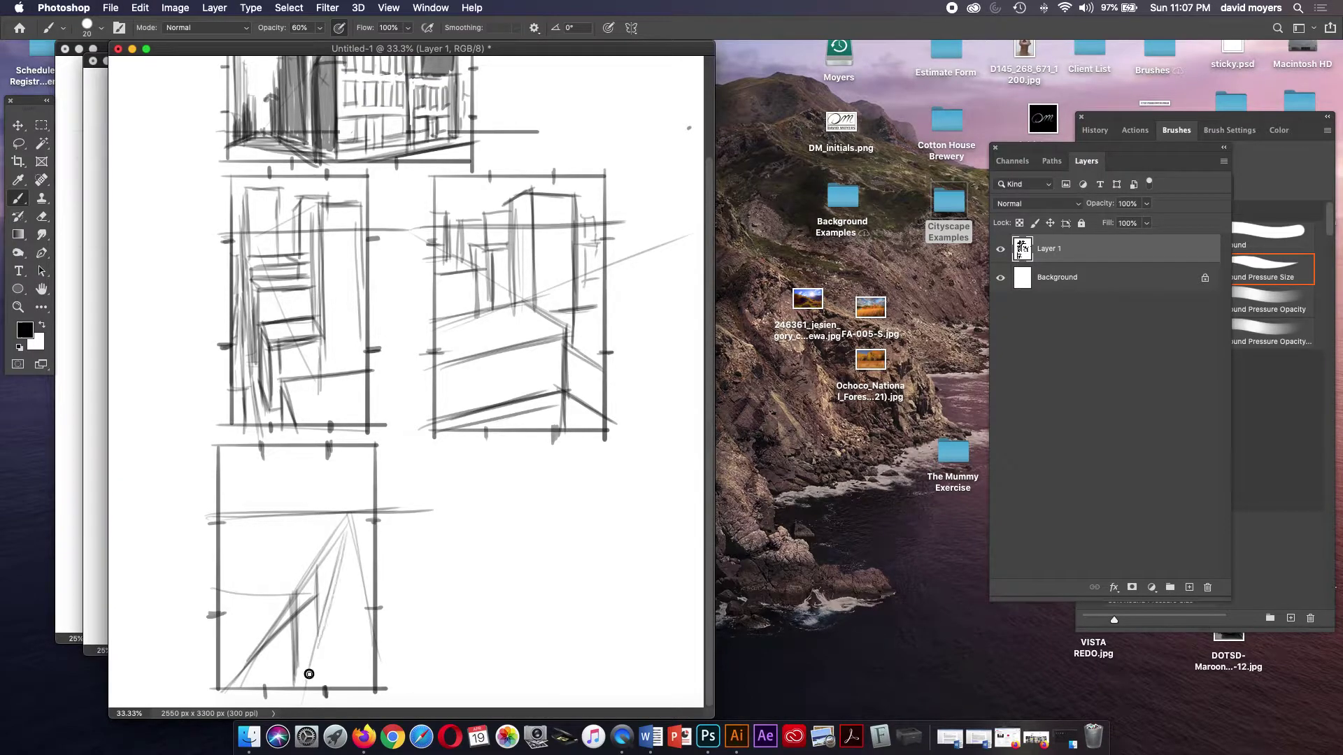
left_click_drag(295, 591, 295, 695)
mouse_move(243, 600)
left_mouse_down()
mouse_move(294, 596)
mouse_move(293, 671)
left_mouse_up()
left_click_drag(293, 600, 293, 692)
- Complete the second building's roof and receding side wall, and extend its street line to the base of the frame
mouse_move(297, 589)
left_mouse_down()
mouse_move(294, 684)
mouse_move(241, 665)
mouse_move(214, 699)
mouse_move(219, 596)
mouse_move(308, 600)
mouse_move(247, 574)
mouse_move(316, 570)
mouse_move(244, 591)
mouse_move(270, 569)
mouse_move(238, 569)
mouse_move(328, 553)
mouse_move(328, 599)
left_mouse_up()
left_click_drag(330, 547, 313, 652)
left_click_drag(333, 607, 299, 702)
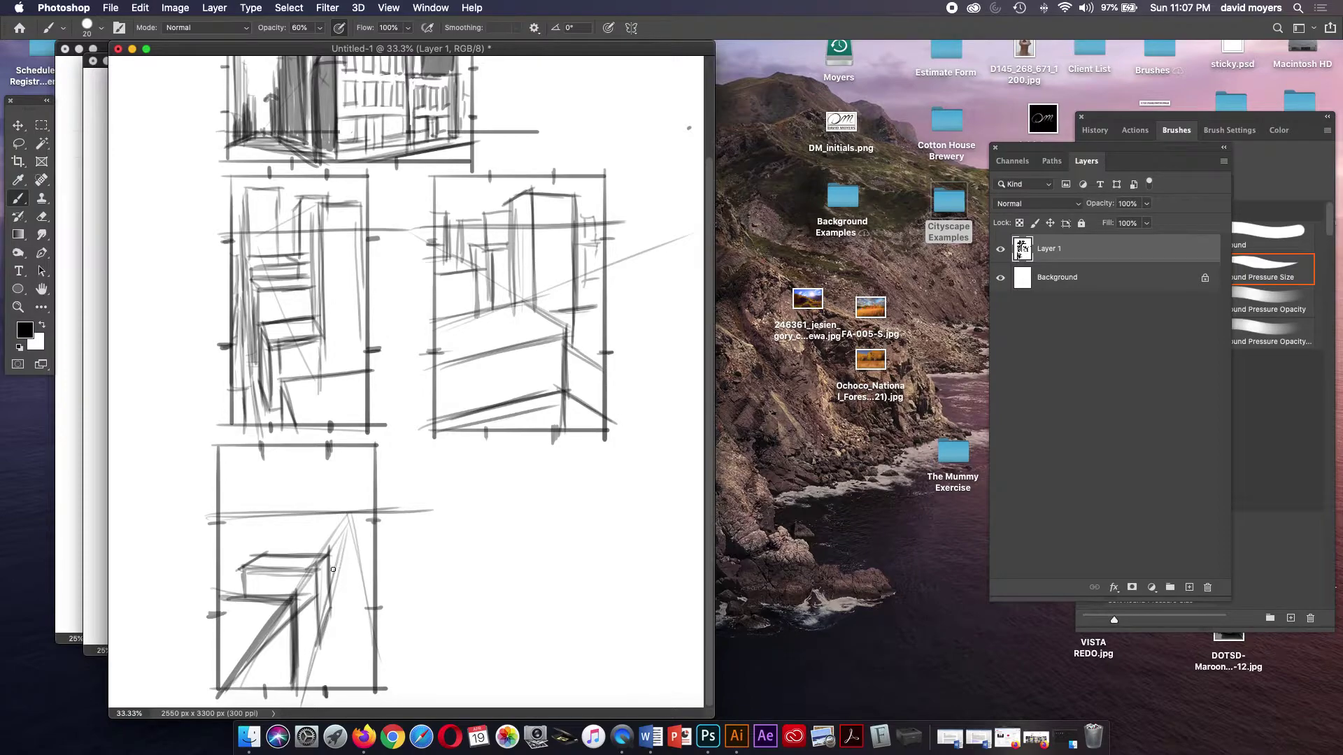
- Draw a tall tower crossing the horizon and add a low rooftop block and a smaller tower on its left
mouse_move(331, 526)
left_mouse_down()
mouse_move(327, 593)
mouse_move(284, 524)
mouse_move(282, 480)
mouse_move(286, 552)
mouse_move(317, 475)
mouse_move(333, 474)
mouse_move(329, 571)
left_mouse_up()
left_click_drag(329, 475, 333, 589)
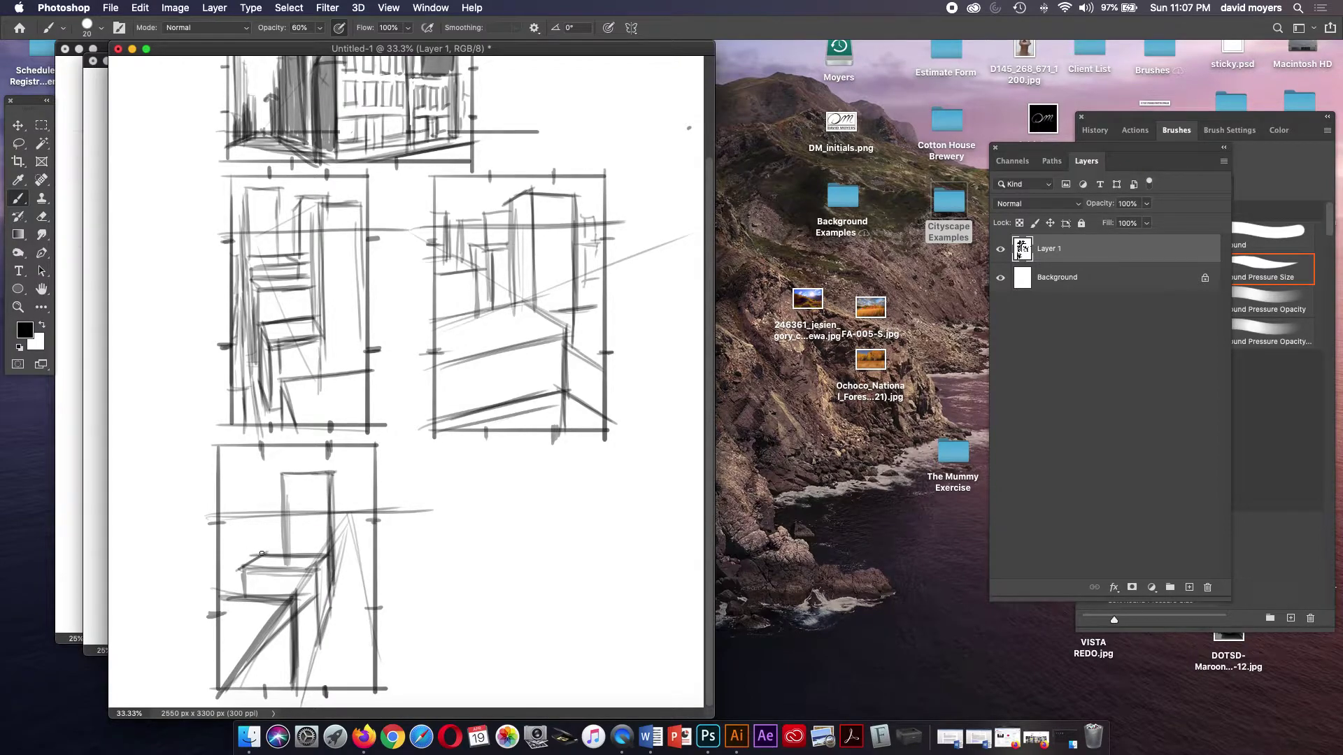
mouse_move(242, 566)
left_mouse_down()
mouse_move(218, 564)
mouse_move(216, 587)
mouse_move(239, 590)
mouse_move(231, 526)
mouse_move(291, 526)
mouse_move(199, 542)
left_mouse_up()
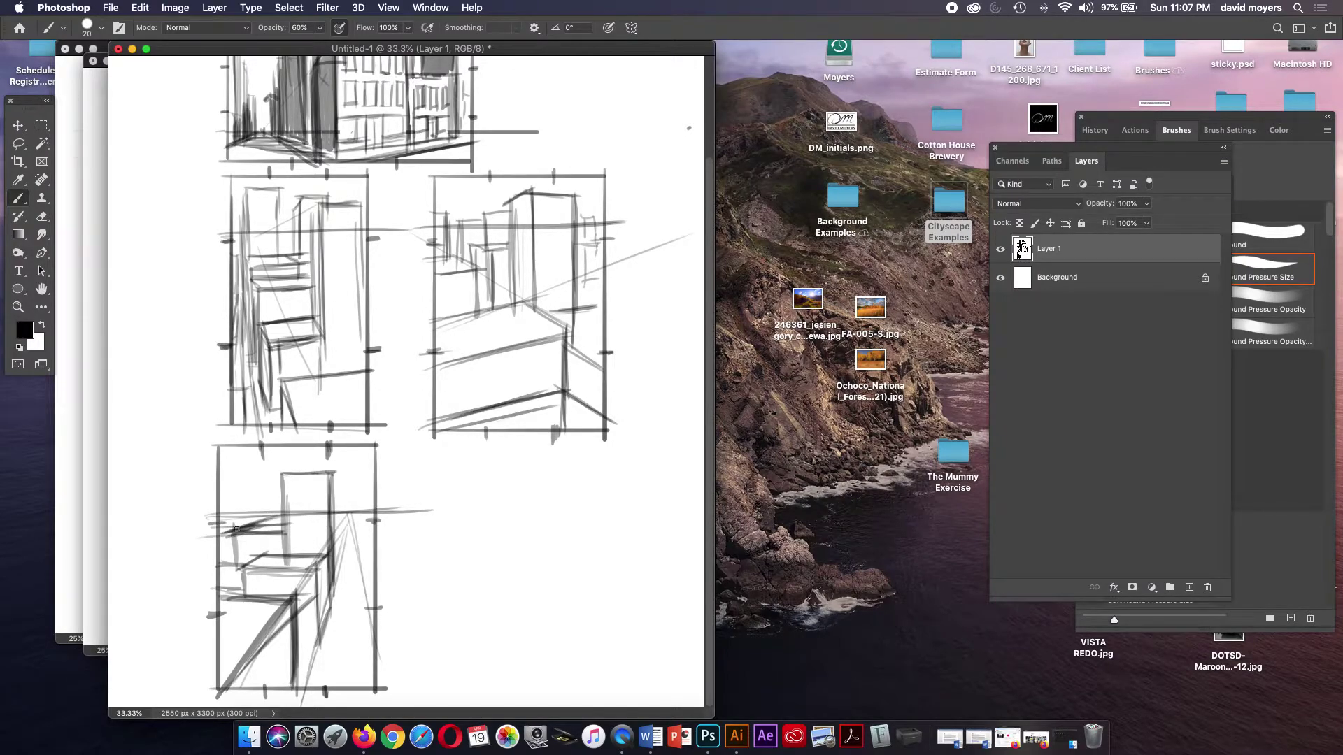
mouse_move(240, 479)
left_mouse_down()
mouse_move(242, 534)
mouse_move(260, 483)
mouse_move(262, 533)
left_mouse_up()
left_click_drag(228, 482, 219, 484)
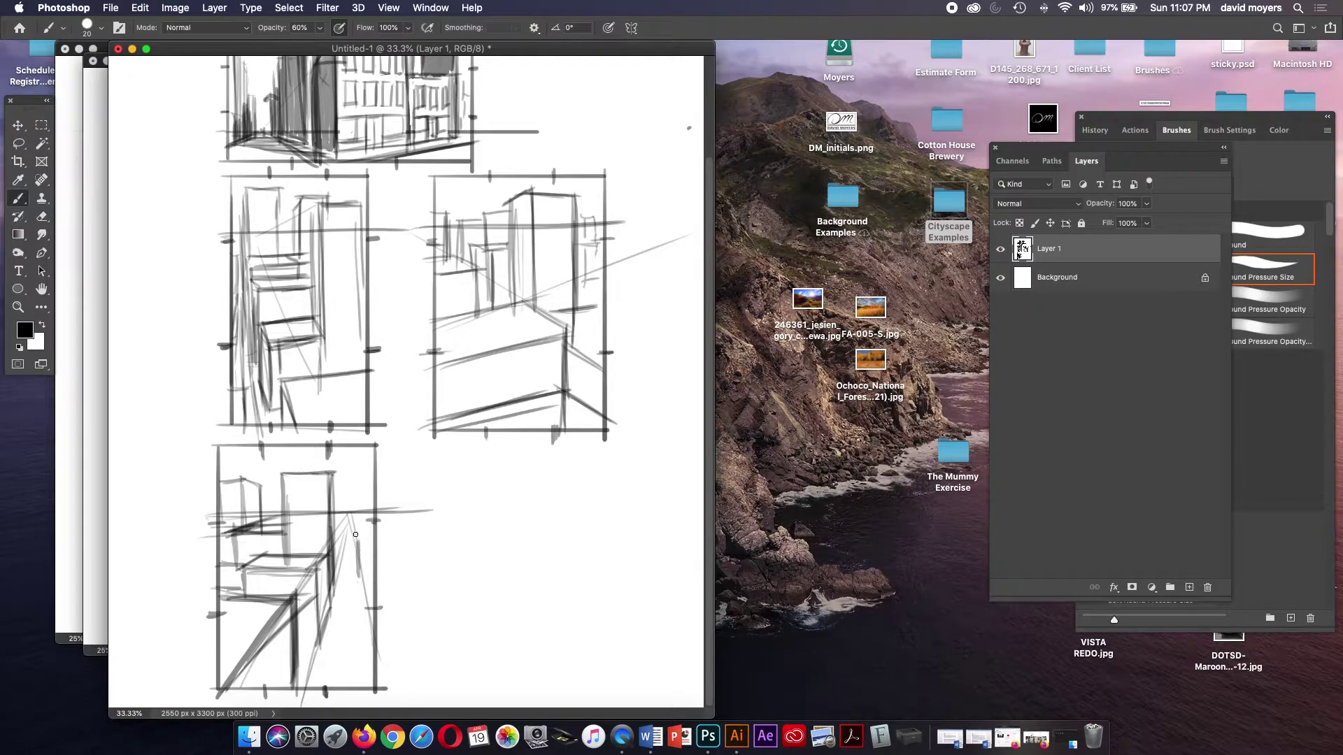
- Sketch the receding street edges and the distant, narrow buildings along the right side of the fourth frame
mouse_move(356, 535)
left_mouse_down()
mouse_move(369, 633)
mouse_move(356, 568)
mouse_move(374, 547)
mouse_move(354, 488)
mouse_move(360, 539)
left_mouse_up()
left_click_drag(354, 476, 342, 551)
left_click_drag(344, 505, 326, 642)
left_click_drag(345, 558, 316, 708)
left_click_drag(323, 483, 325, 617)
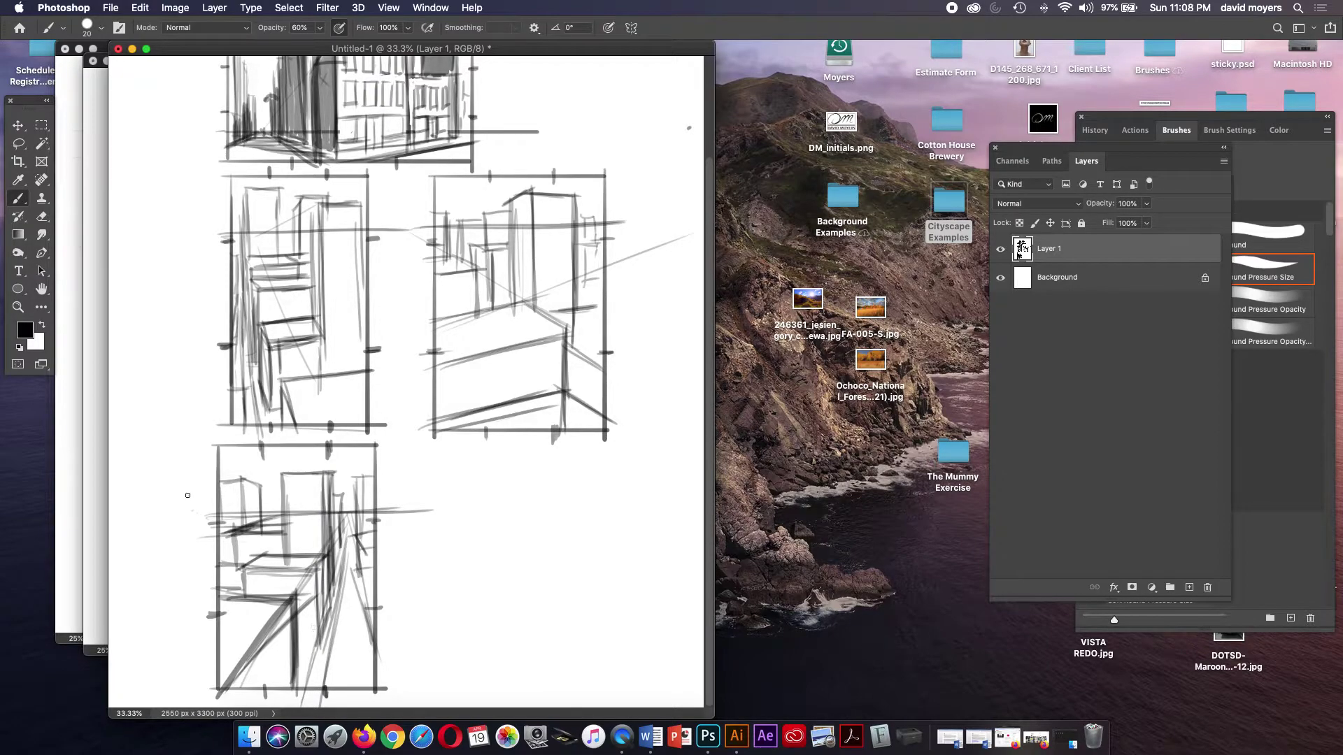
- Draw converging guide strokes outside the fourth frame's left edge and shade the right-facing walls of its buildings
left_click_drag(129, 469, 196, 490)
mouse_move(285, 618)
left_mouse_down()
mouse_move(224, 687)
mouse_move(246, 656)
mouse_move(277, 676)
mouse_move(290, 629)
mouse_move(288, 643)
left_mouse_up()
mouse_move(315, 575)
left_mouse_down()
mouse_move(316, 654)
mouse_move(336, 493)
mouse_move(338, 571)
mouse_move(344, 549)
left_mouse_up()
mouse_move(243, 489)
left_mouse_down()
mouse_move(252, 528)
mouse_move(253, 482)
left_mouse_up()
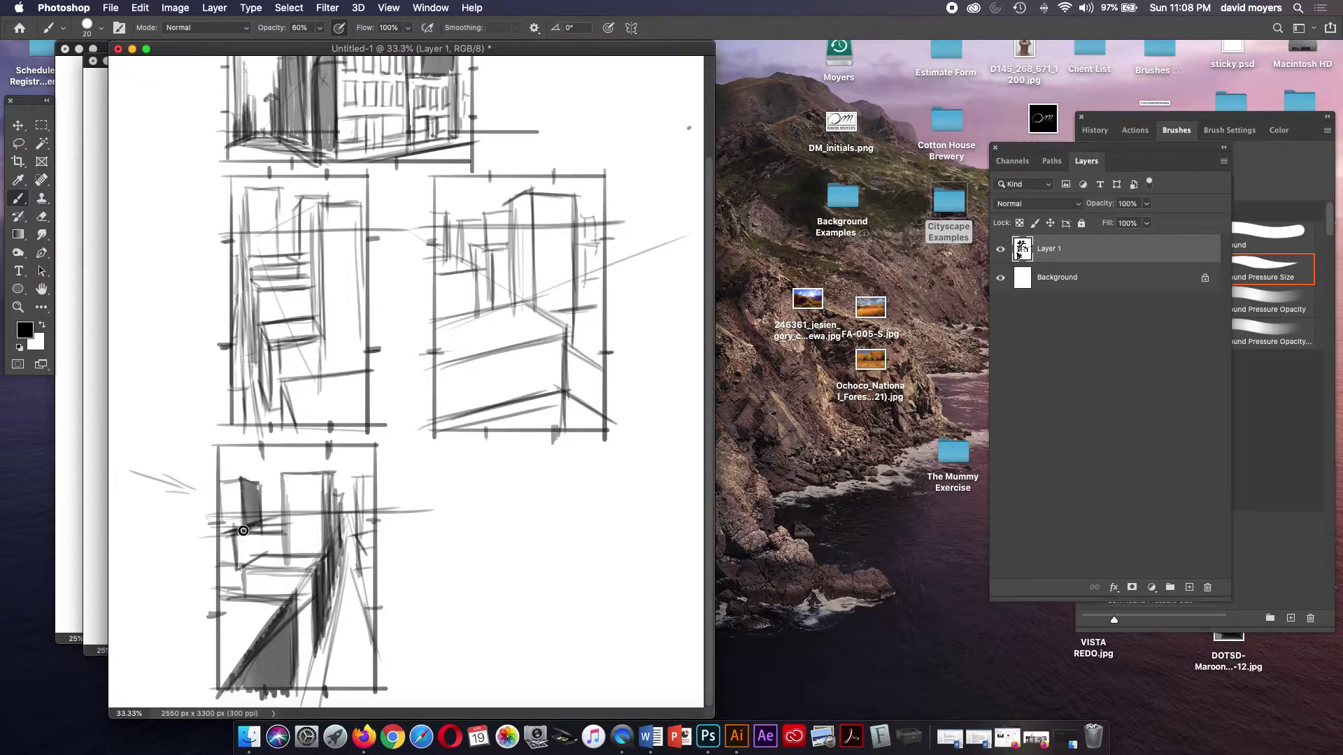
left_click_drag(327, 479, 336, 545)
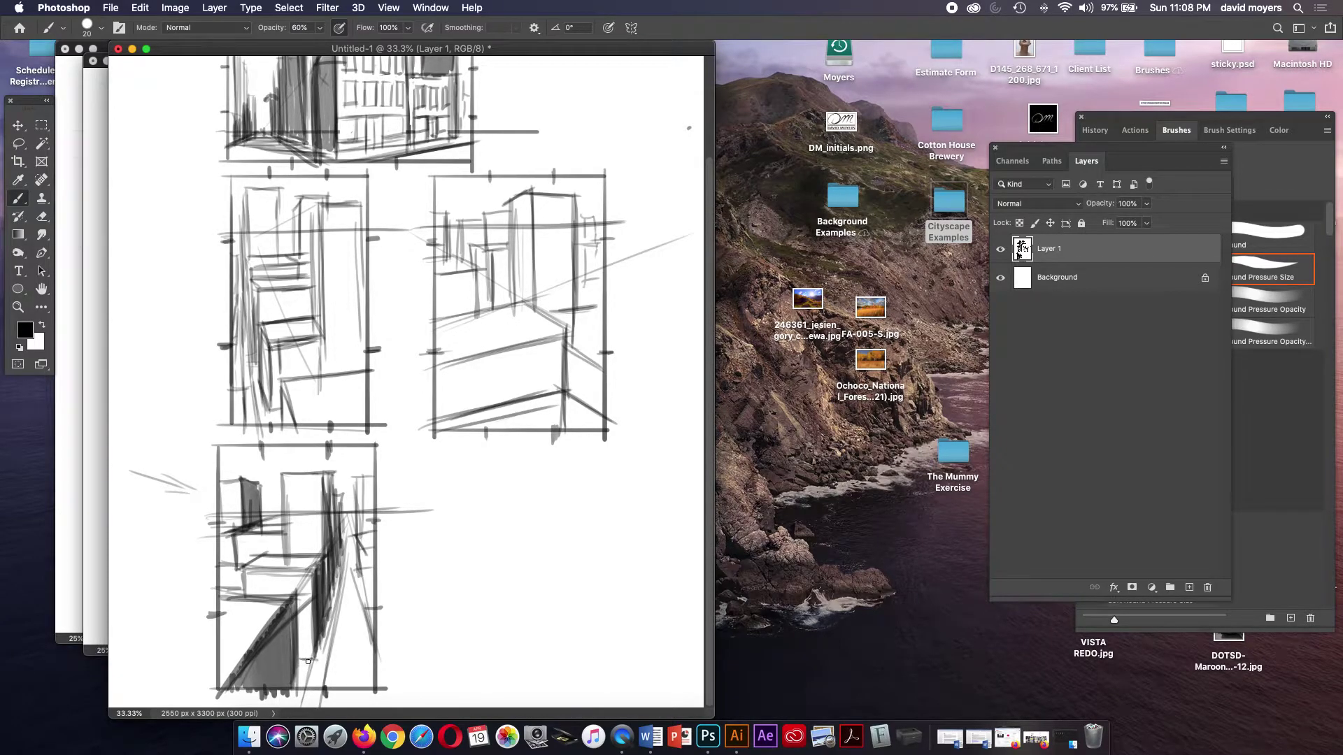
- Hatch shadows across the street between the buildings and darken the tall tower's right side
mouse_move(312, 660)
left_mouse_down()
mouse_move(362, 625)
mouse_move(322, 649)
mouse_move(367, 543)
mouse_move(359, 519)
mouse_move(364, 625)
left_mouse_up()
mouse_move(295, 674)
left_mouse_down()
mouse_move(359, 663)
mouse_move(297, 691)
mouse_move(354, 665)
mouse_move(371, 672)
mouse_move(362, 680)
left_mouse_up()
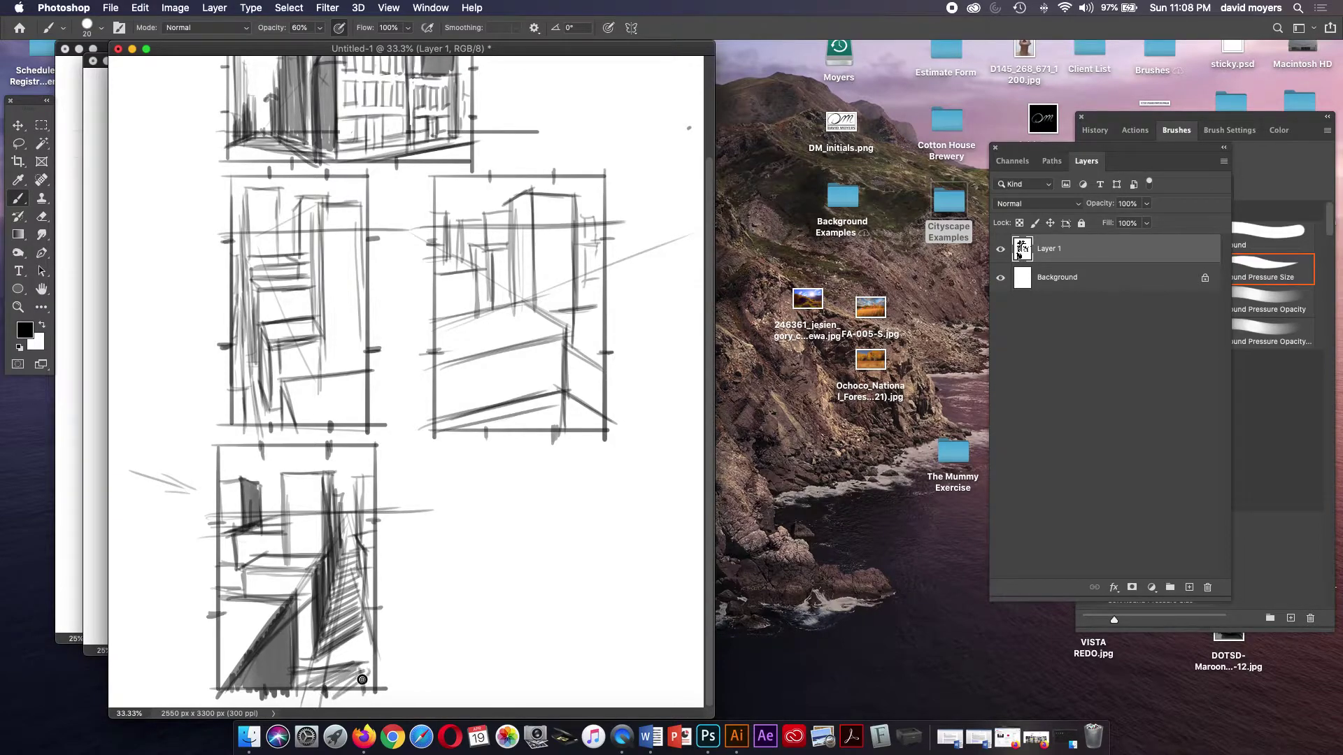
left_click_drag(329, 481, 333, 568)
left_click_drag(326, 206, 355, 207)
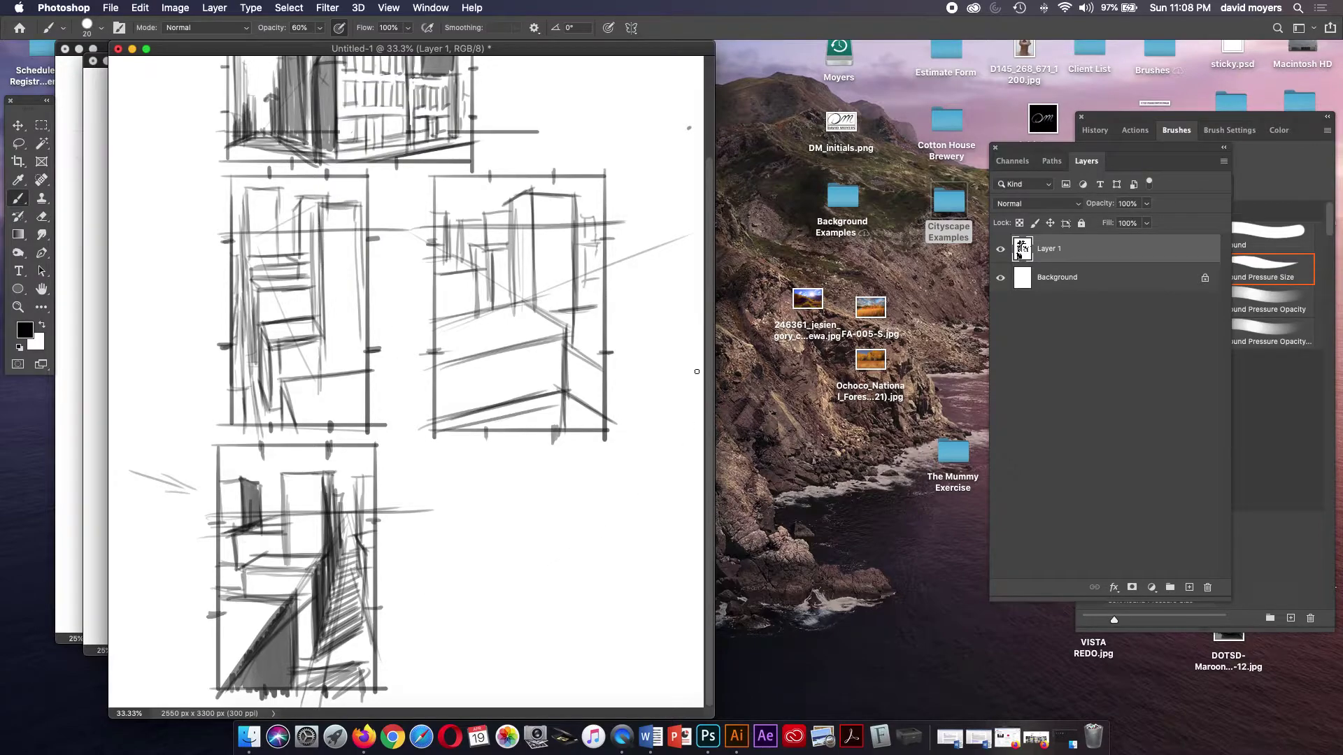
key("super+minus")
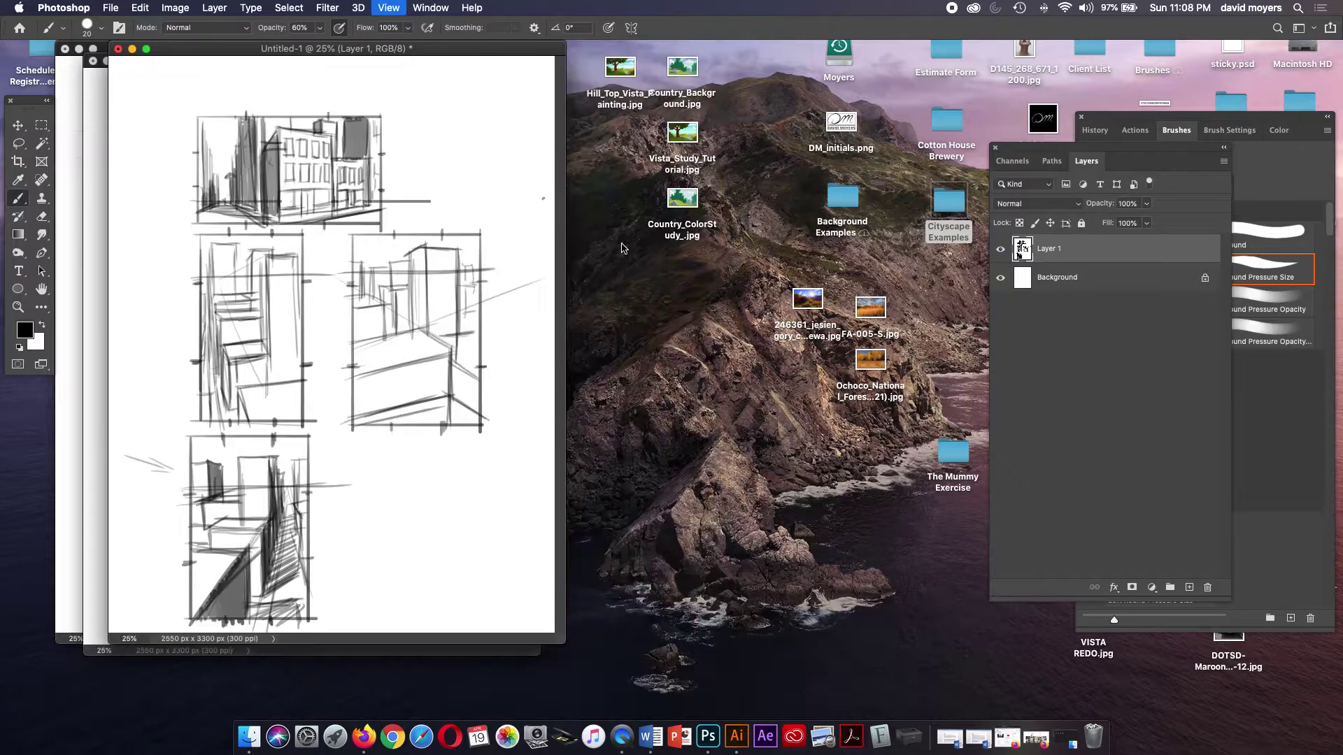
- Number the first and fourth thumbnails 1 and 2, and add a new layer above the sketches
left_click_drag(460, 51, 766, 73)
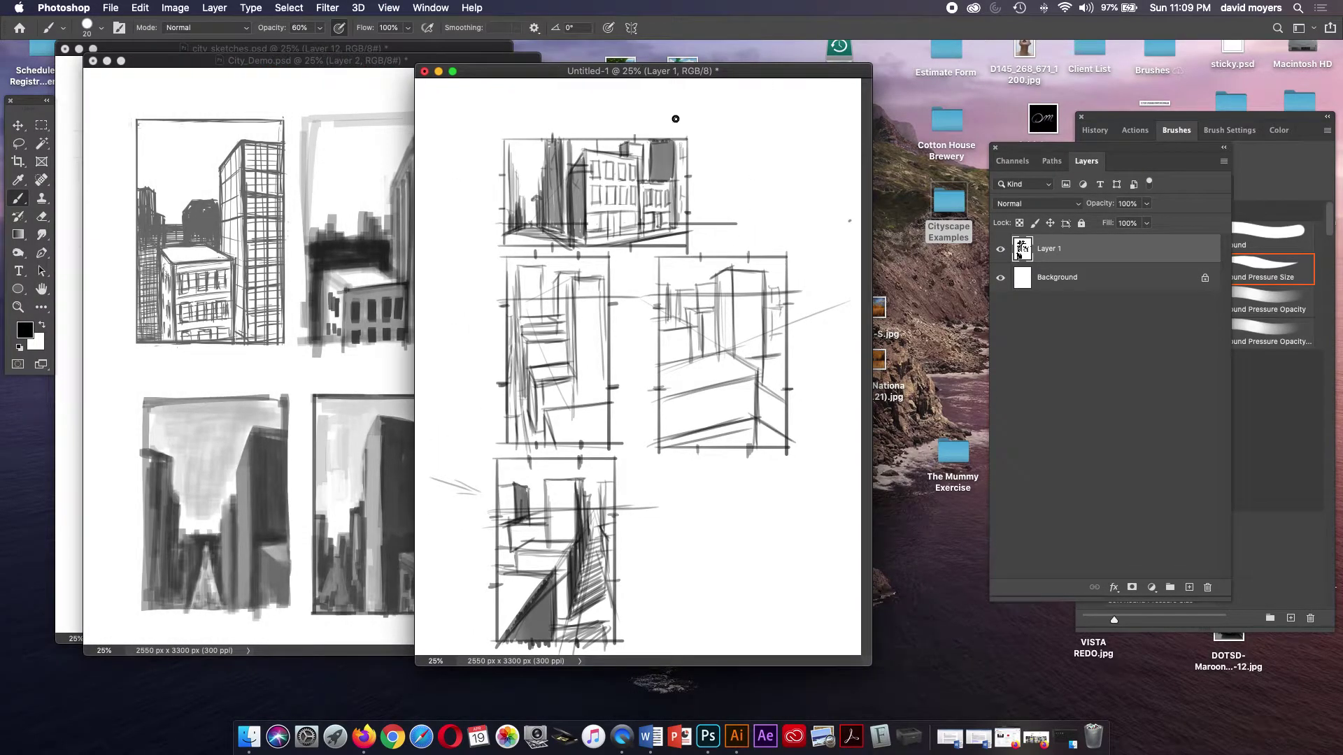
left_click_drag(627, 543, 642, 549)
left_click_drag(550, 78, 695, 70)
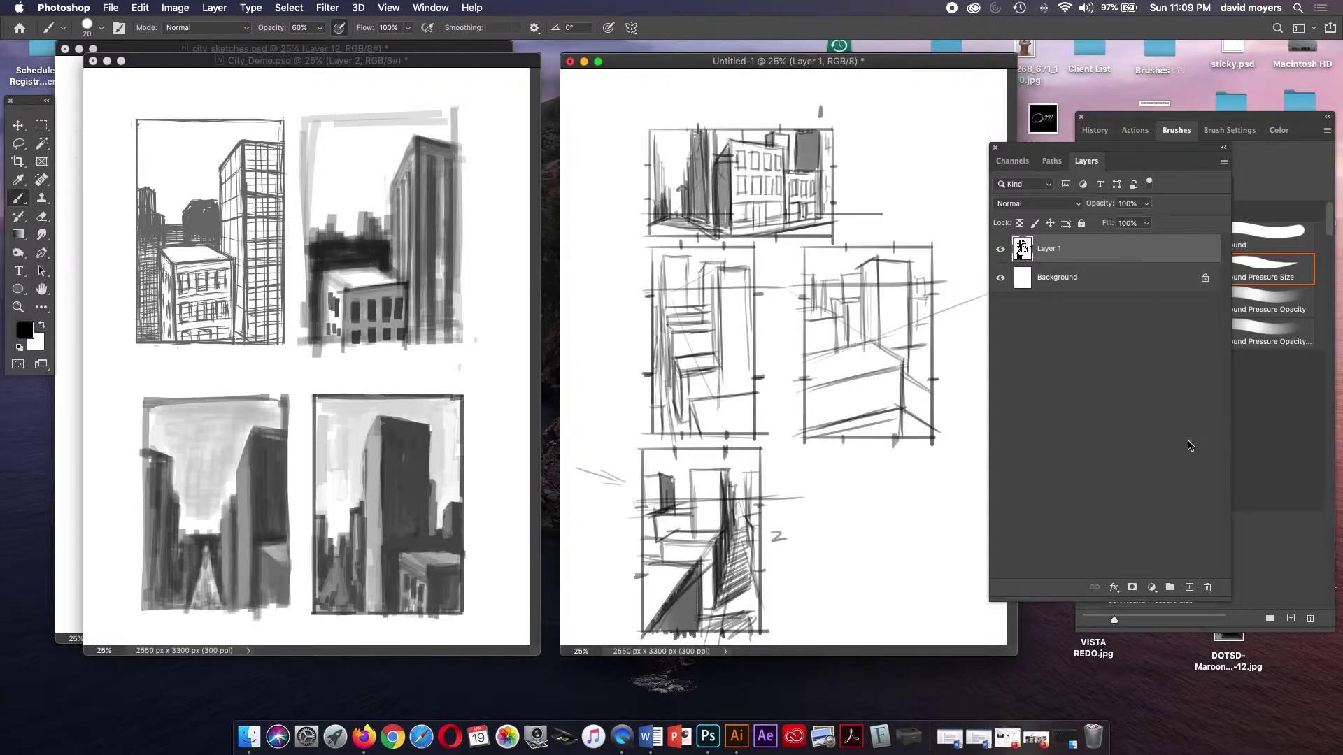
left_click(1190, 589)
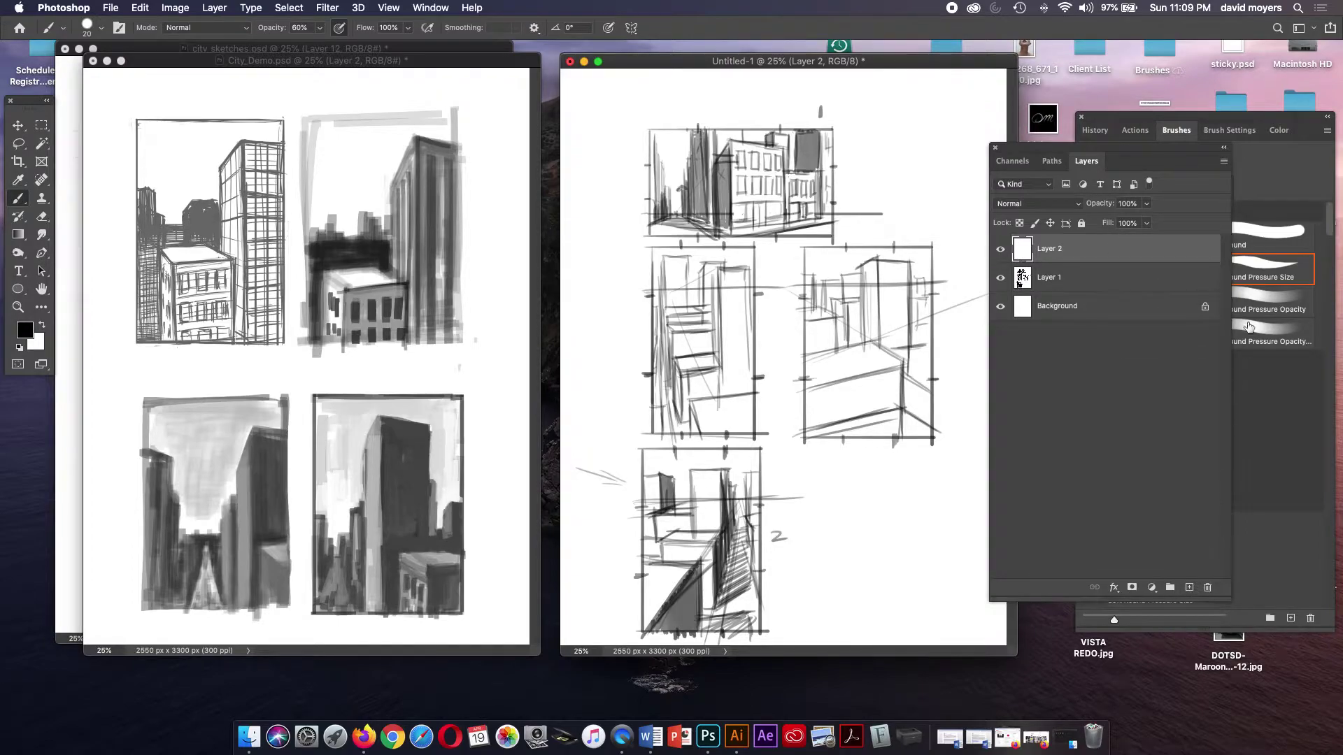
- Examine the brush preset options to find where the Legacy Brushes set can be loaded
left_click(1297, 122)
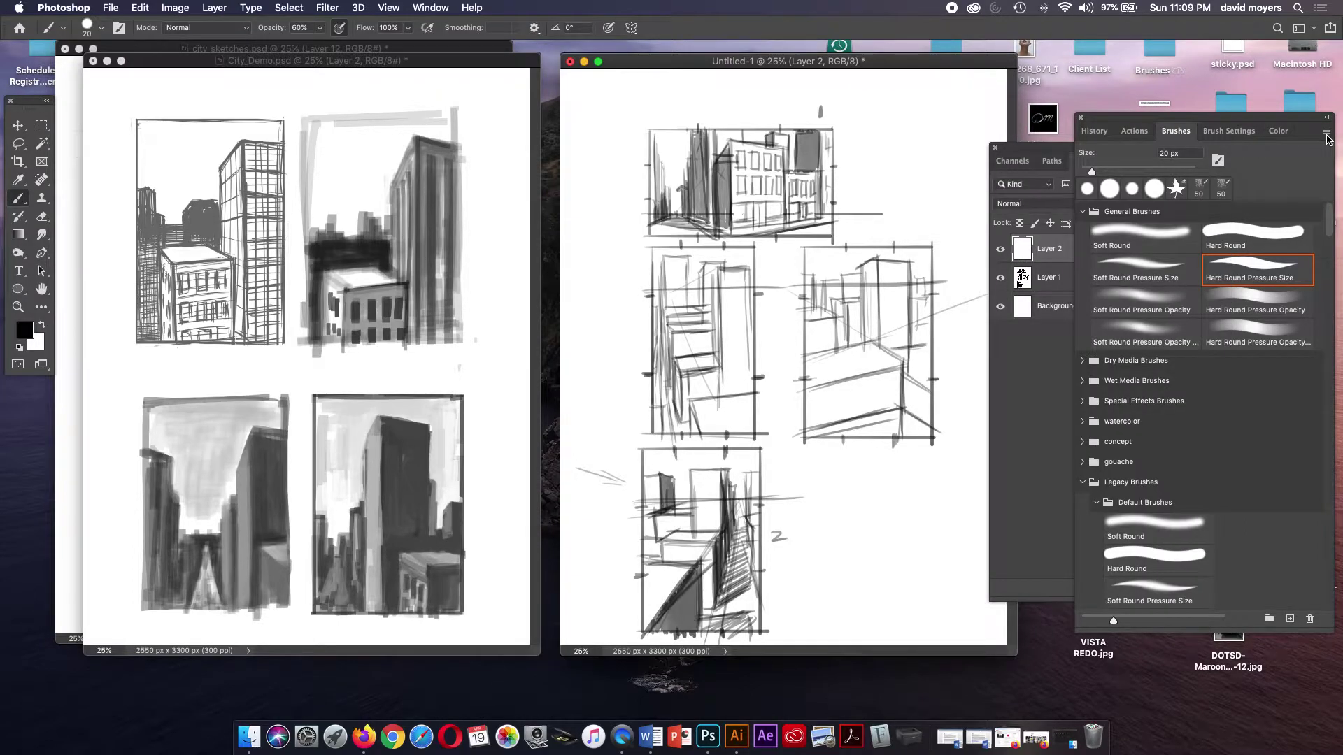
left_click(1327, 137)
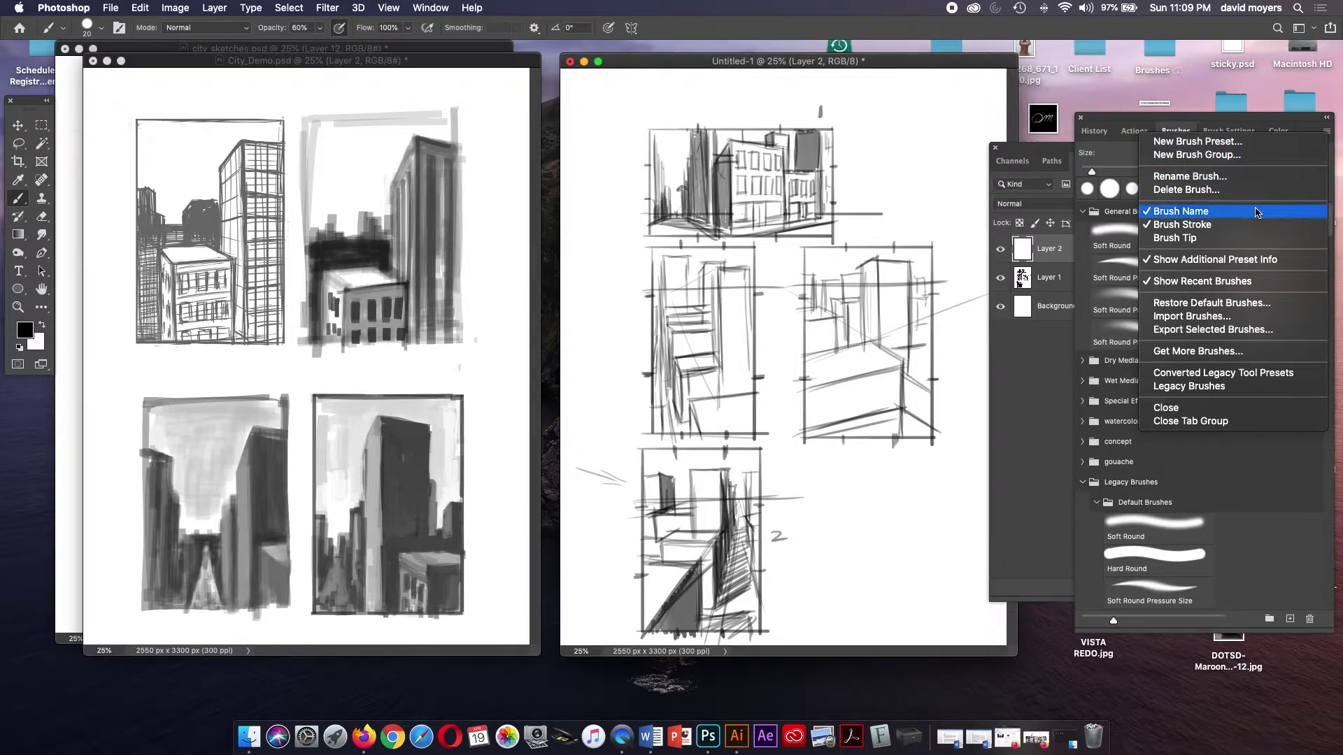
left_click(1214, 392)
left_click(723, 252)
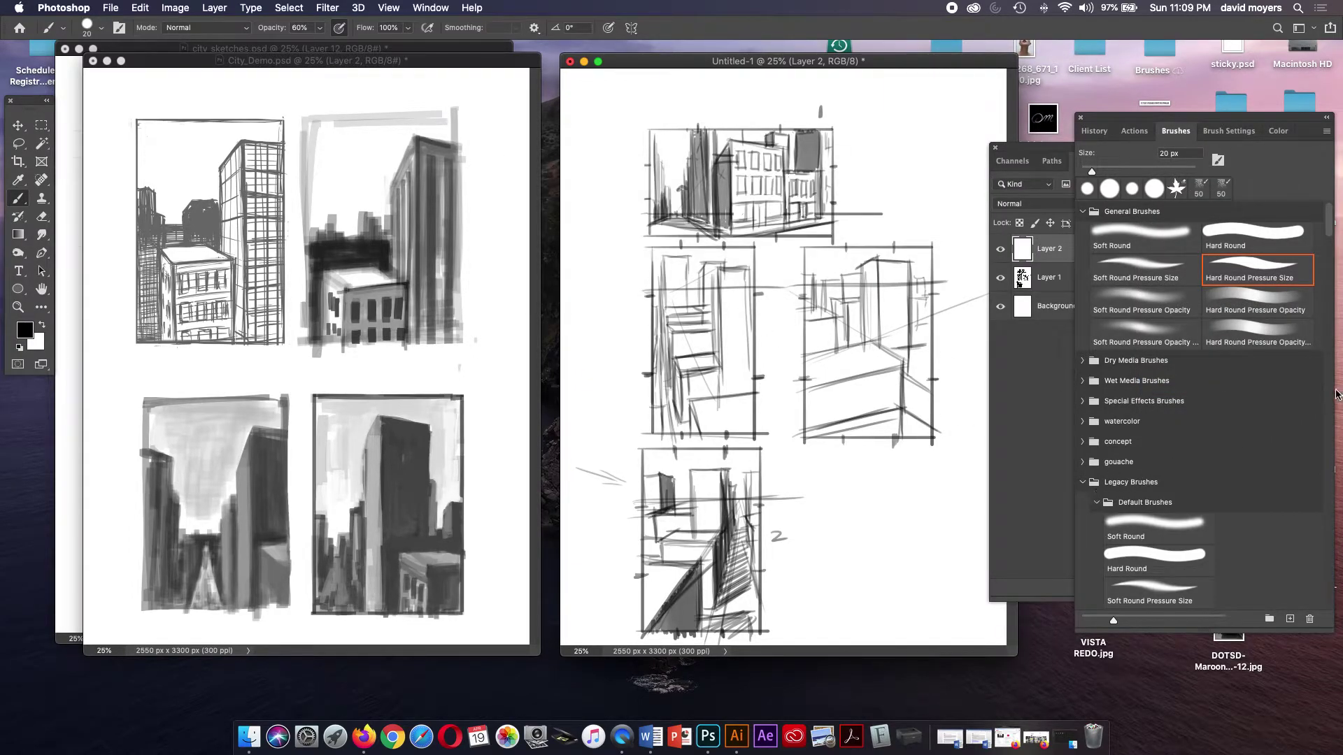
scroll(1203, 350, "down", 3)
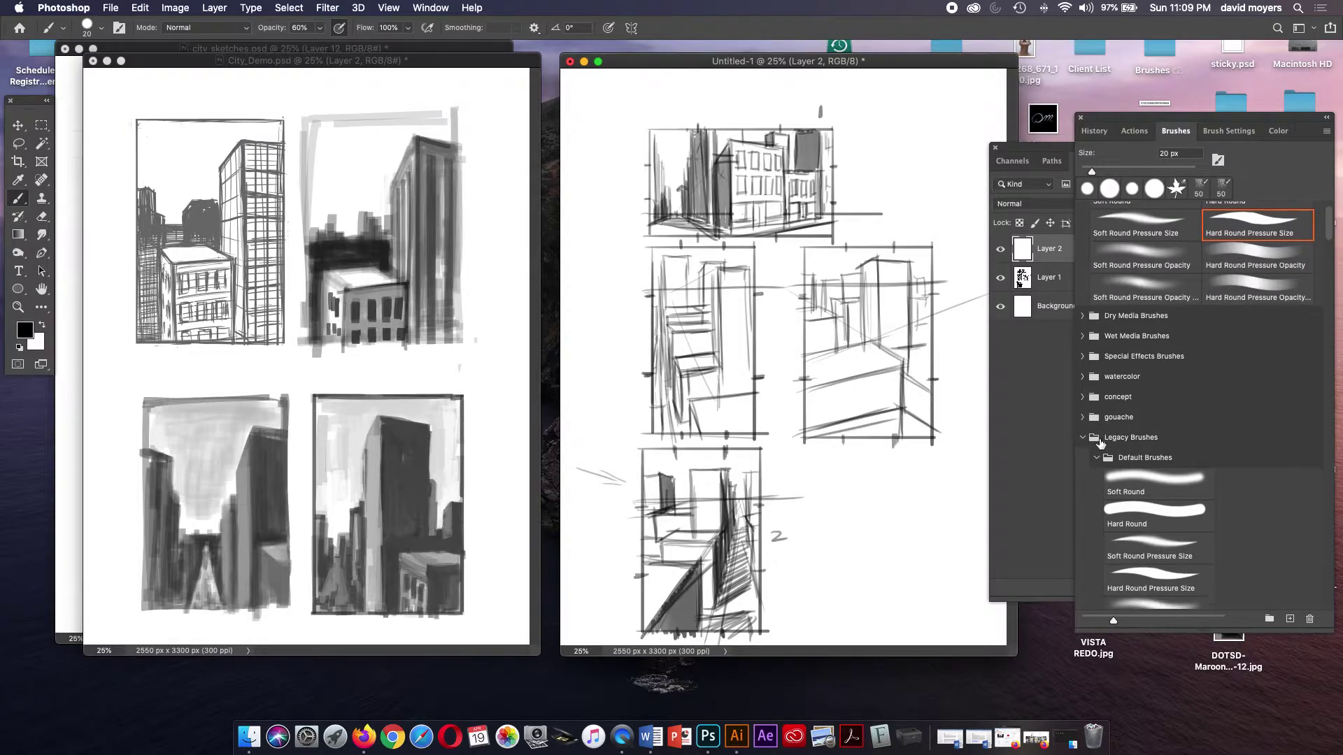
left_click(1083, 439)
left_click_drag(1333, 136, 1332, 136)
left_click(1326, 136)
left_click(1326, 134)
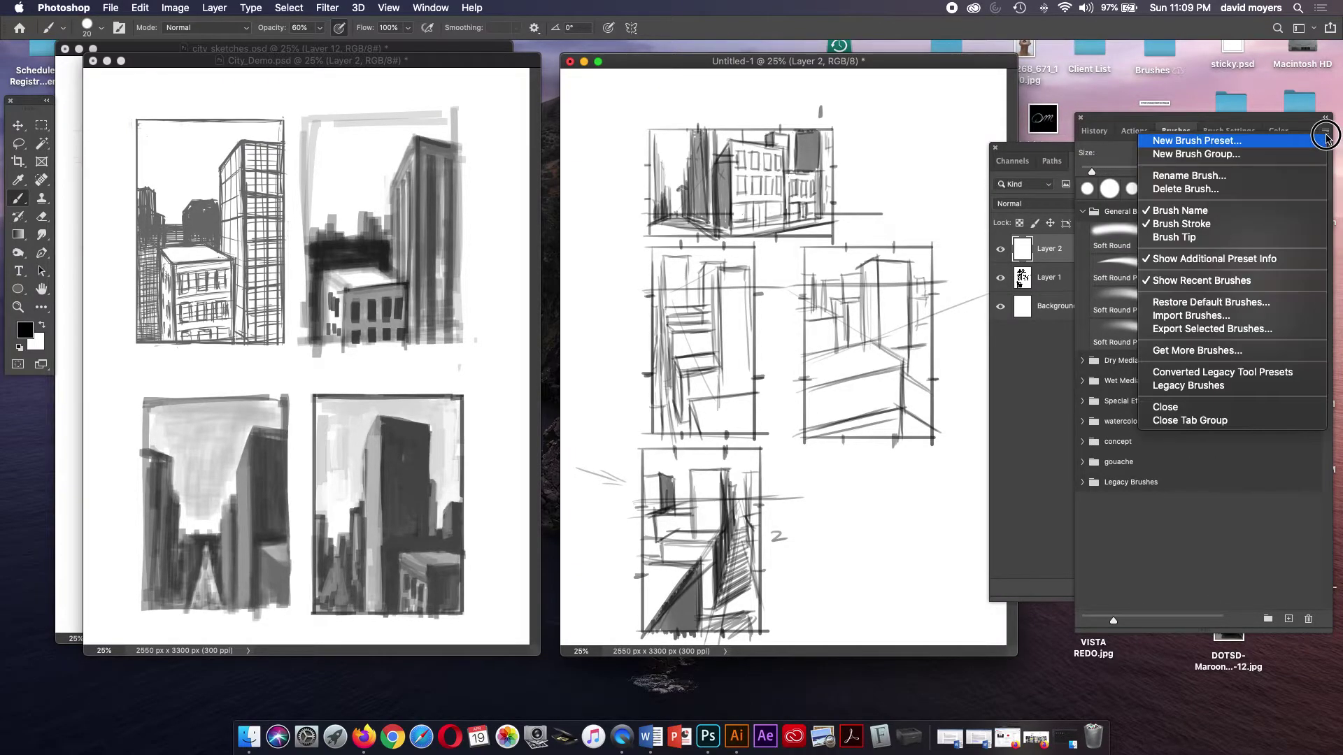
left_click(1247, 337)
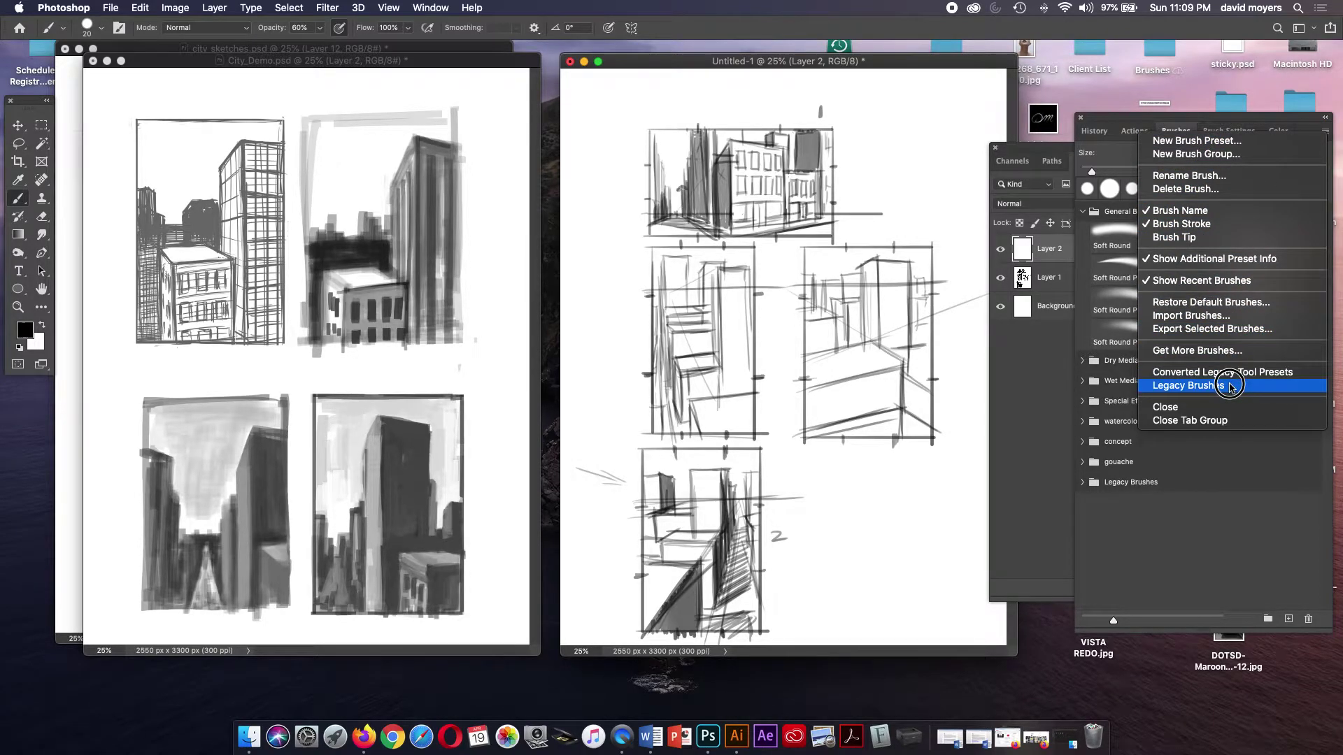
left_click(1197, 536)
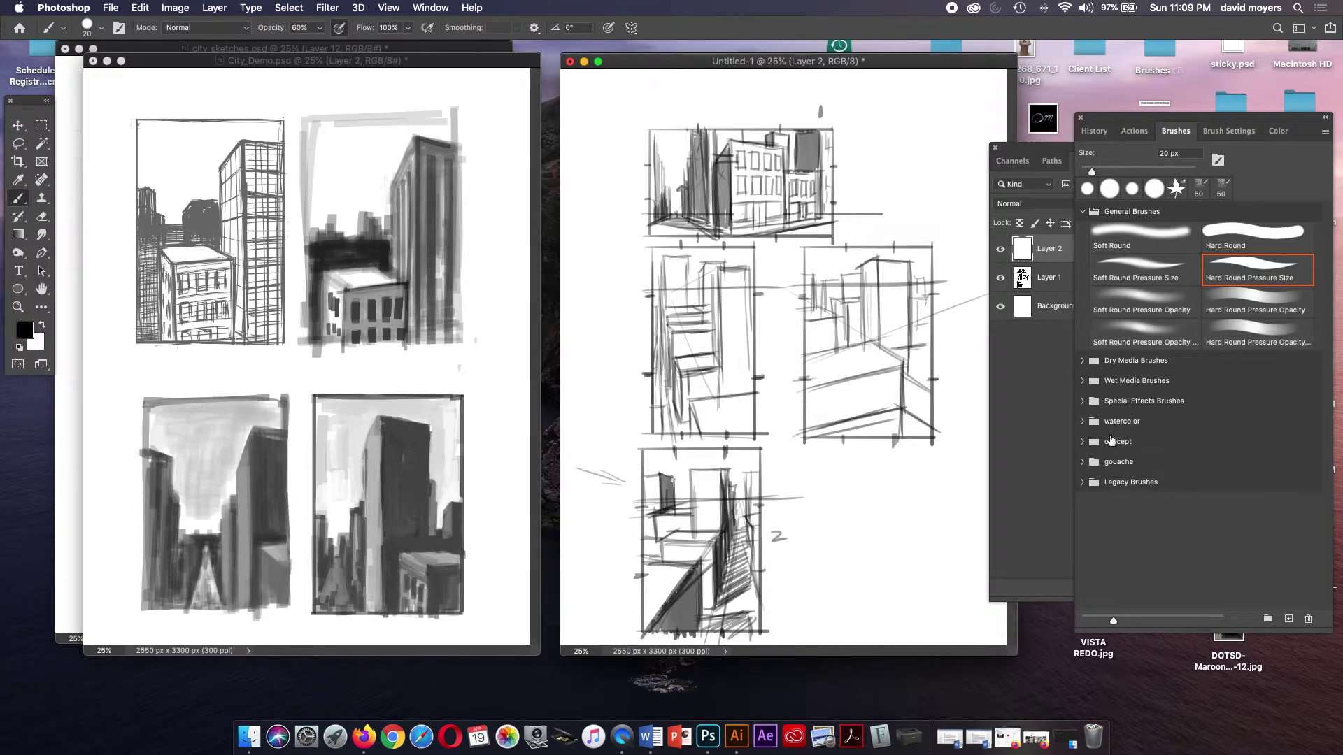
- Expand the Legacy Brushes set and collapse its open Default Brushes and nested Legacy Brushes subgroups
left_click(1083, 483)
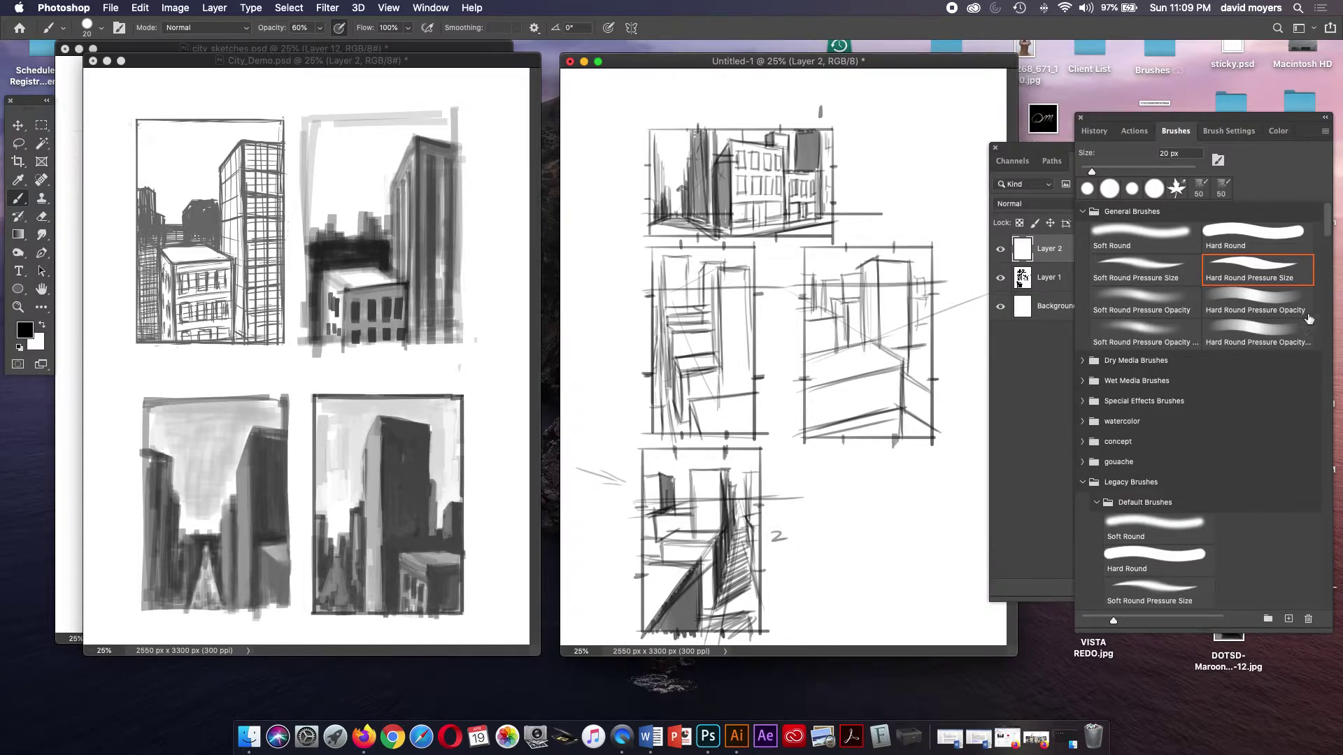
scroll(1324, 258, "down", 5)
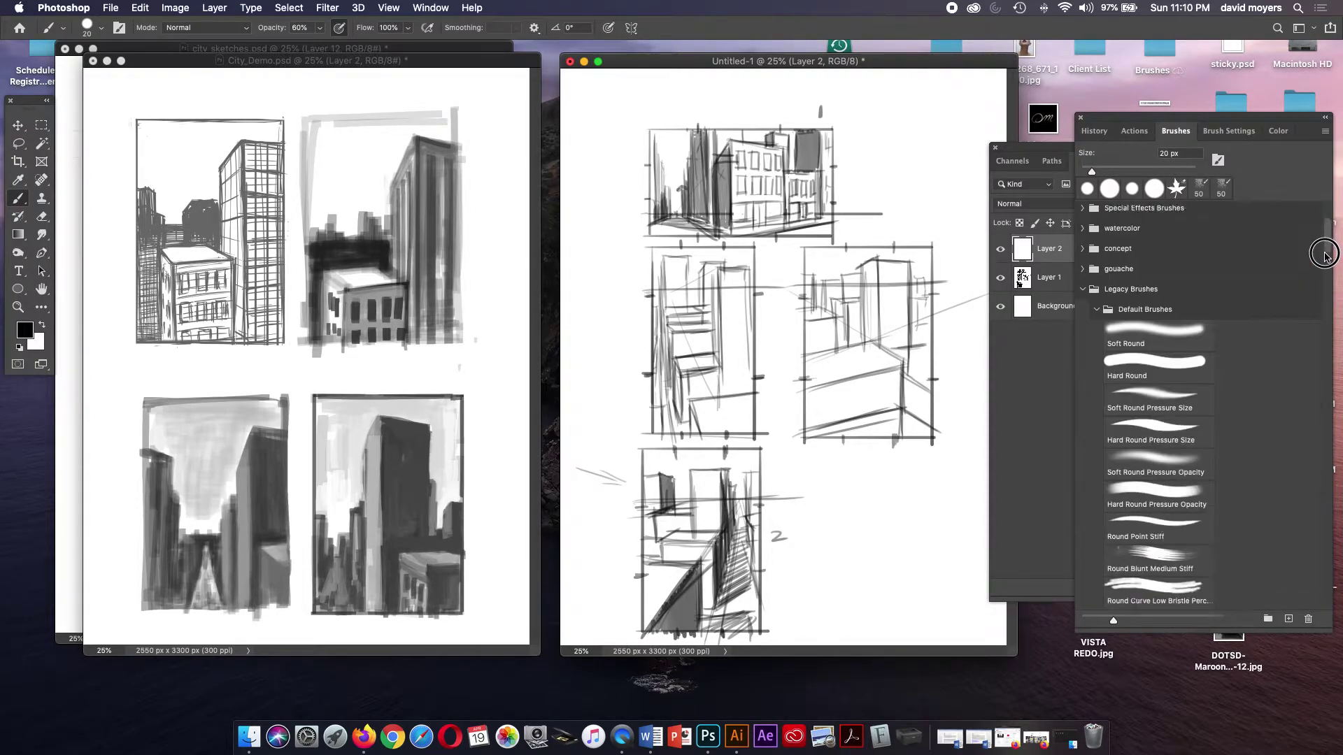
scroll(1324, 258, "down", 1)
scroll(1322, 251, "up", 5)
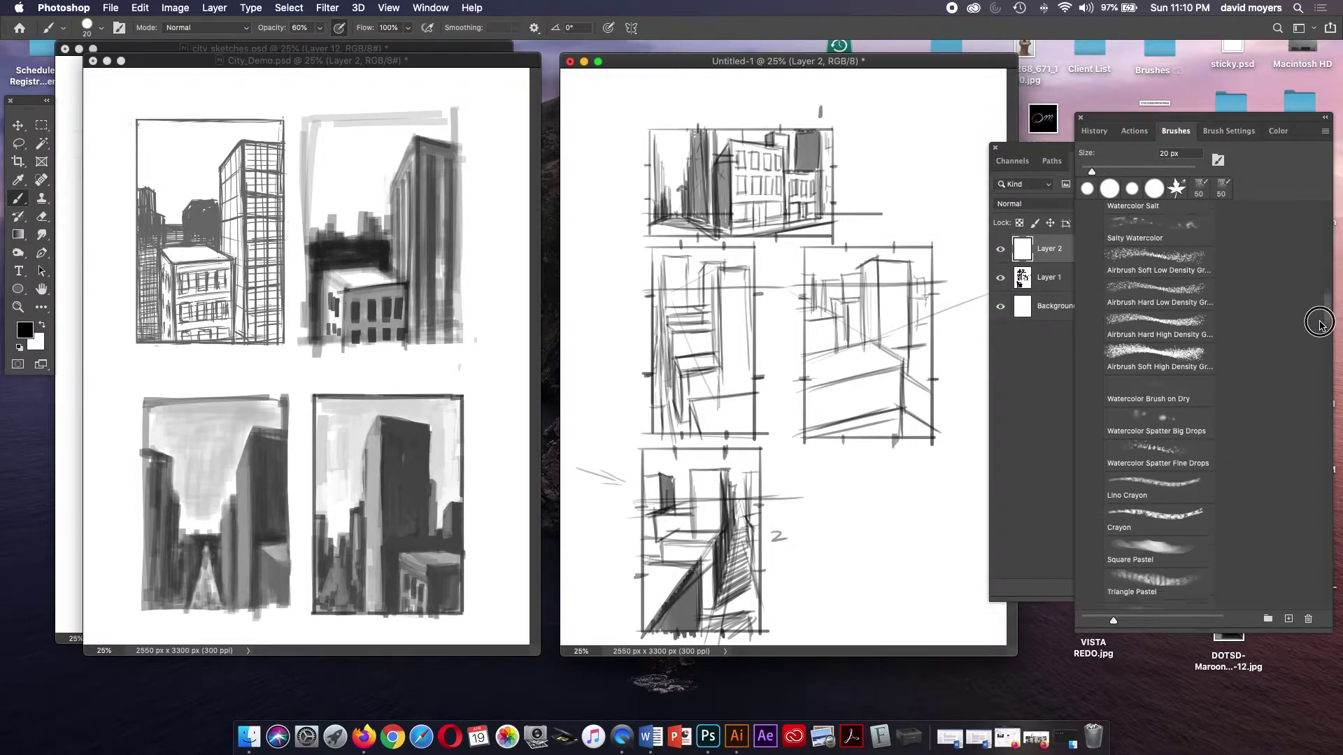
scroll(1321, 242, "up", 1)
left_click(1097, 396)
left_click(1097, 538)
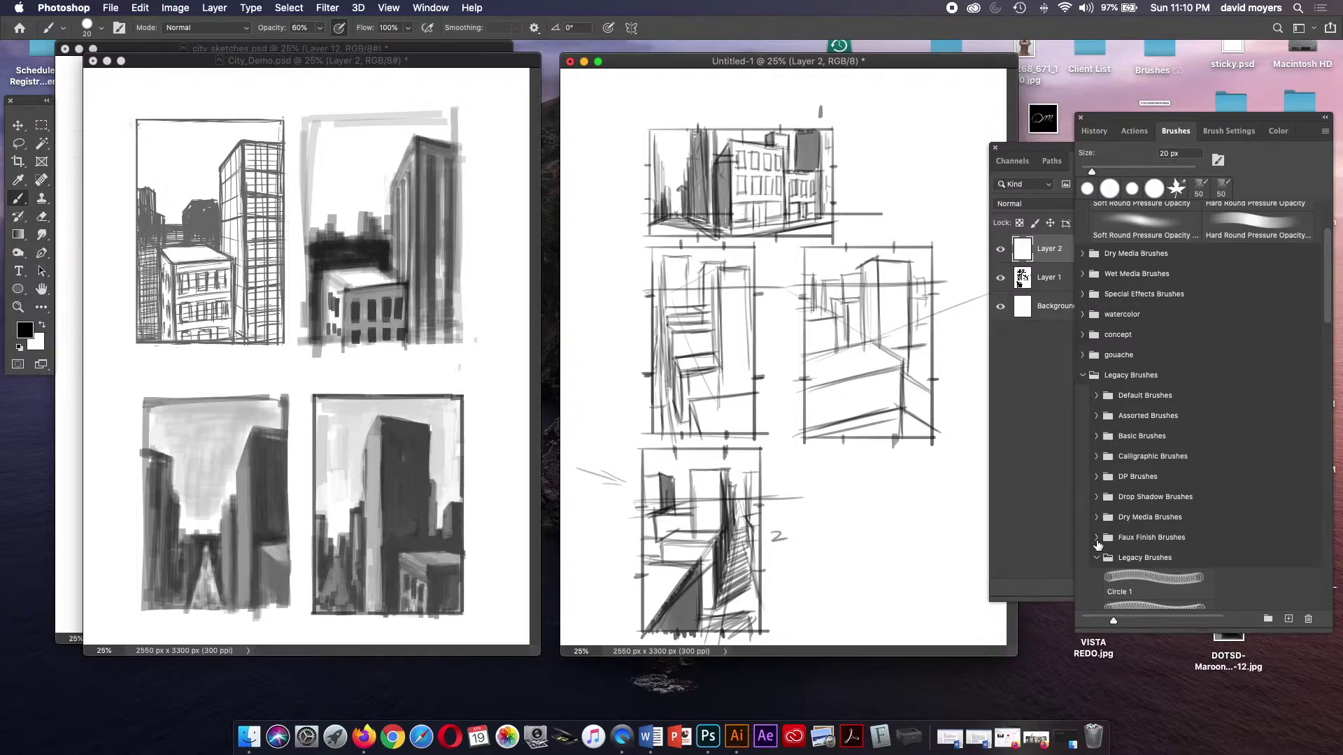
left_click(1097, 558)
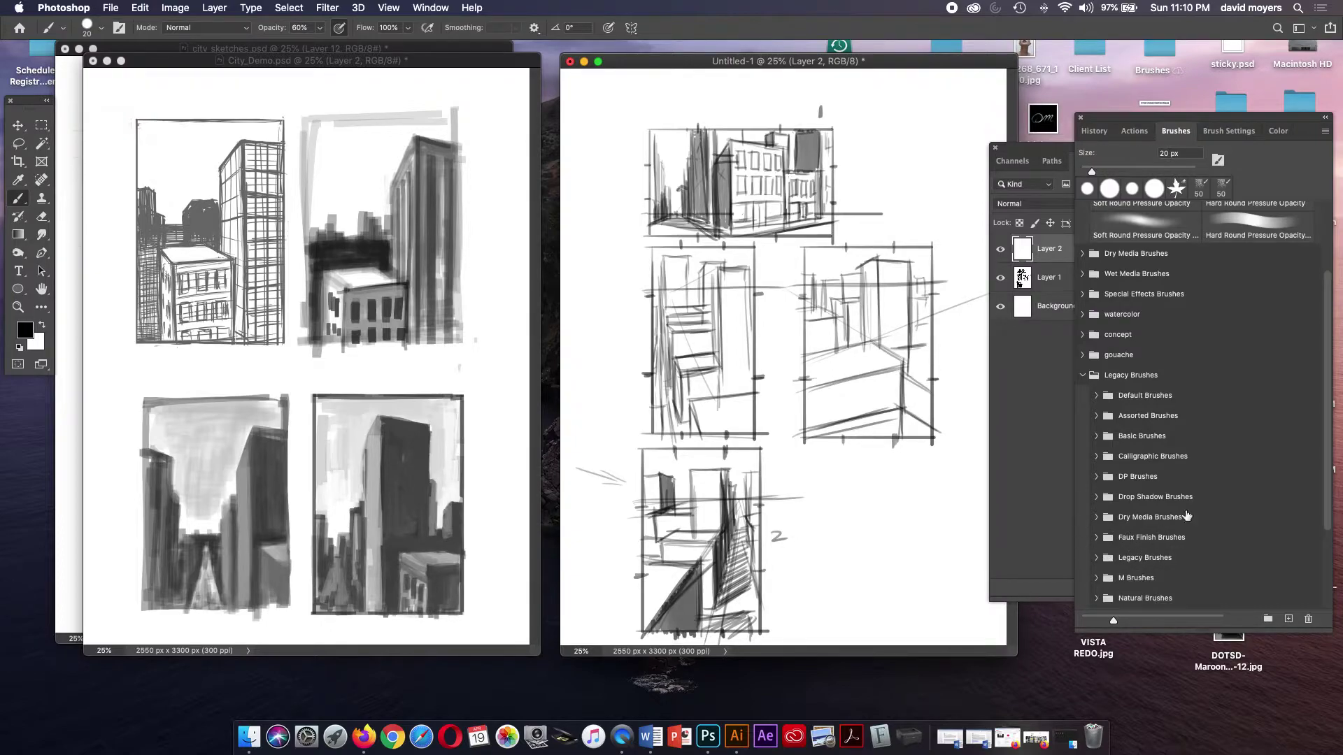
- Choose the Hard Square 14 pixels brush from the Square Brushes group and enlarge it to 50 px
left_click_drag(1329, 452, 1315, 525)
left_click(1097, 570)
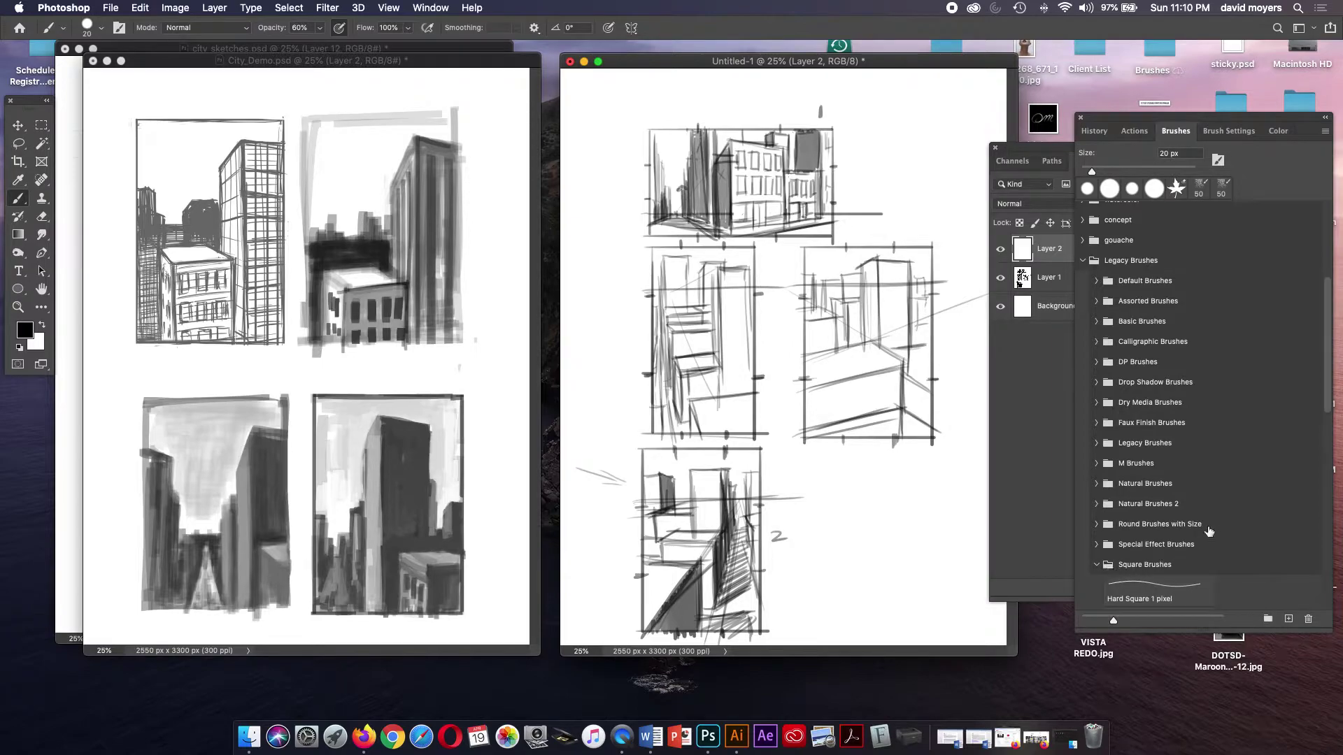
left_click_drag(1327, 418, 1298, 557)
left_click(1156, 532)
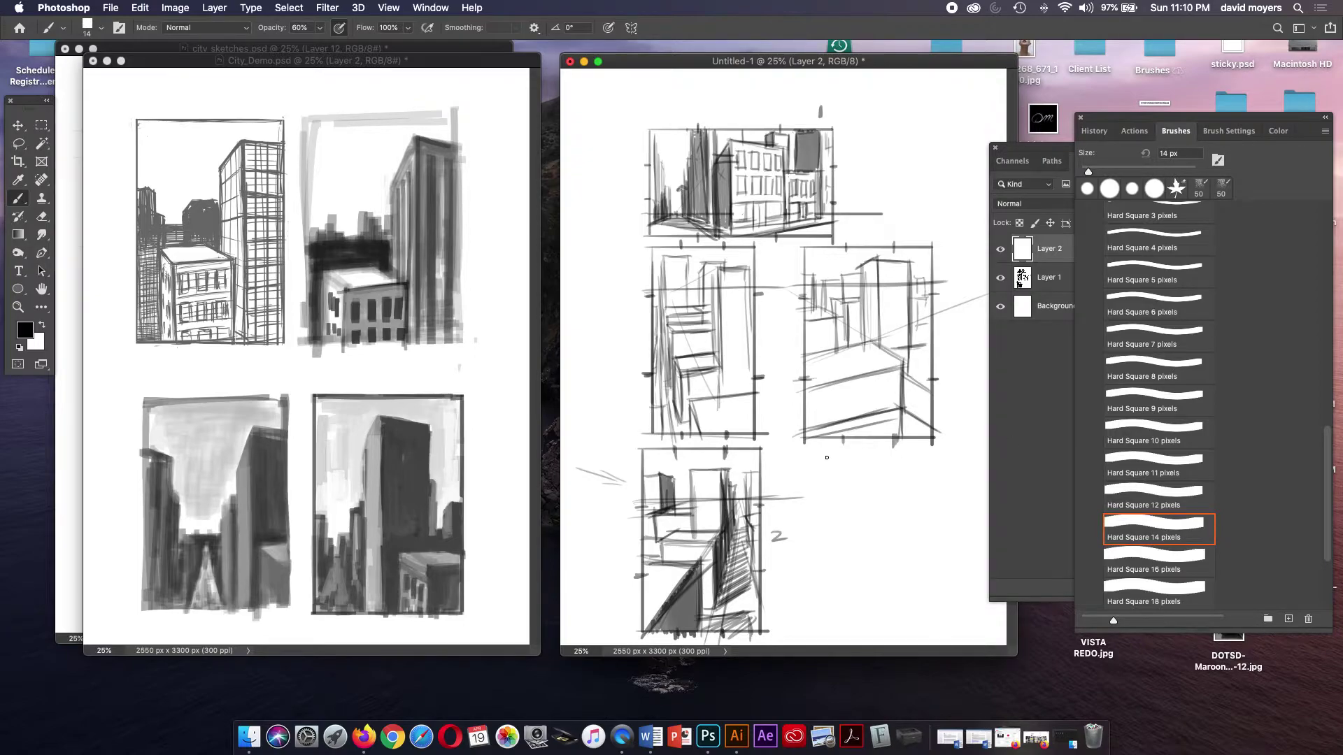
key("bracketright")
key("bracketright")
key("bracketright")
key("bracketright")
key("bracketright")
- Add and remove an extra layer above Layer 2, and hide the thumbnail sketches on Layer 1
left_click_drag(903, 61, 835, 65)
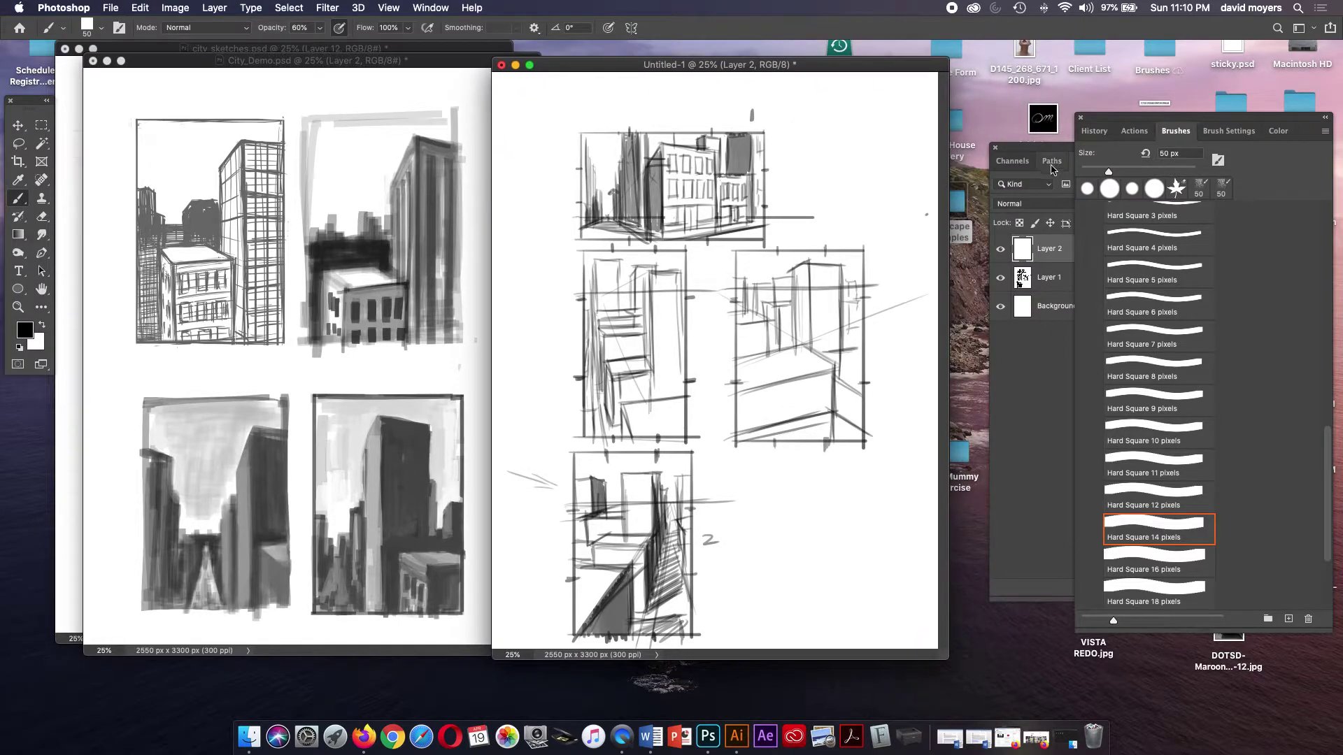
left_click_drag(1044, 149, 1004, 157)
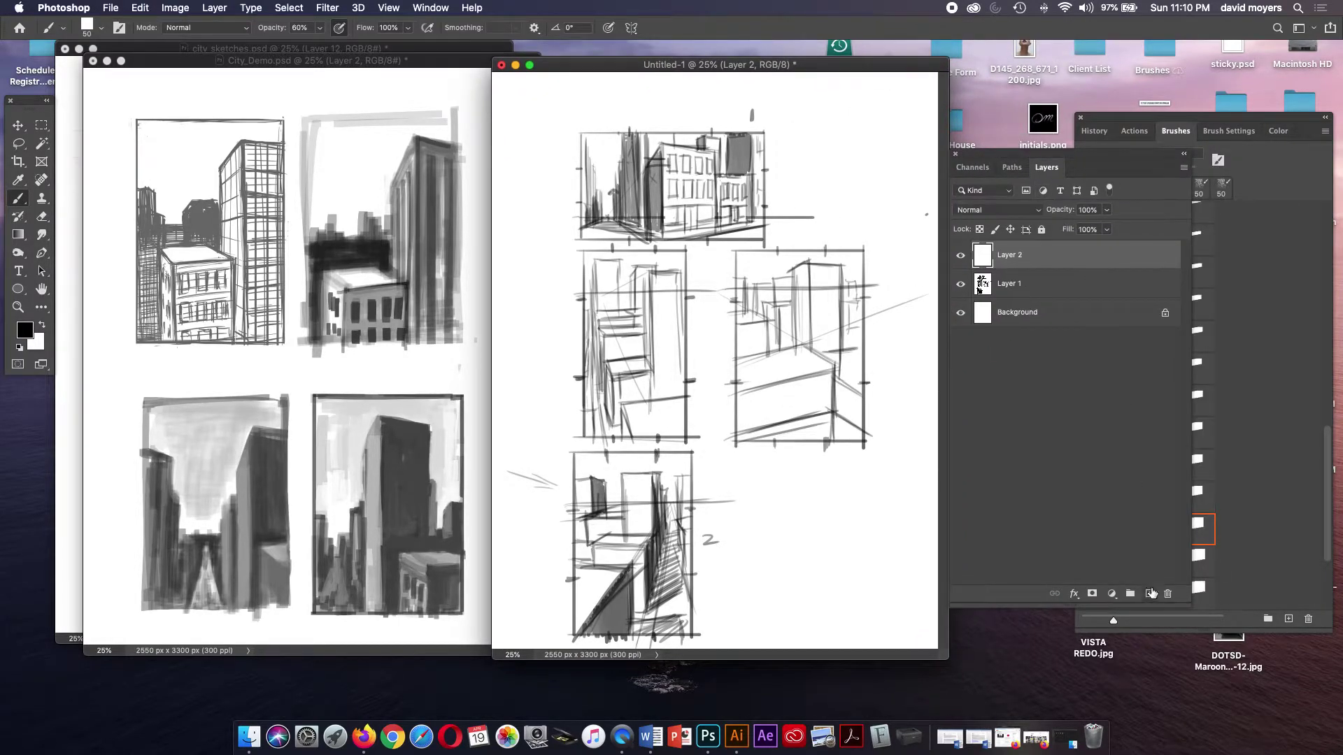
left_click(1149, 593)
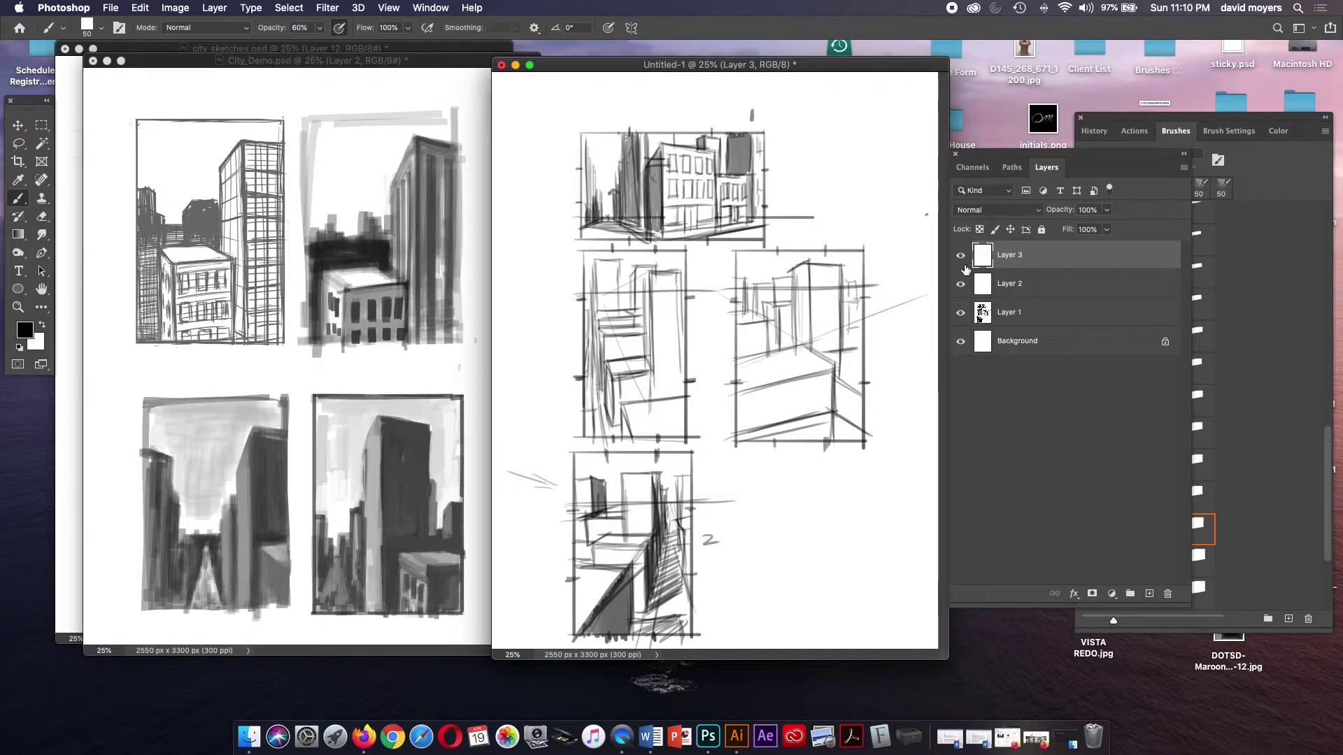
key("Delete")
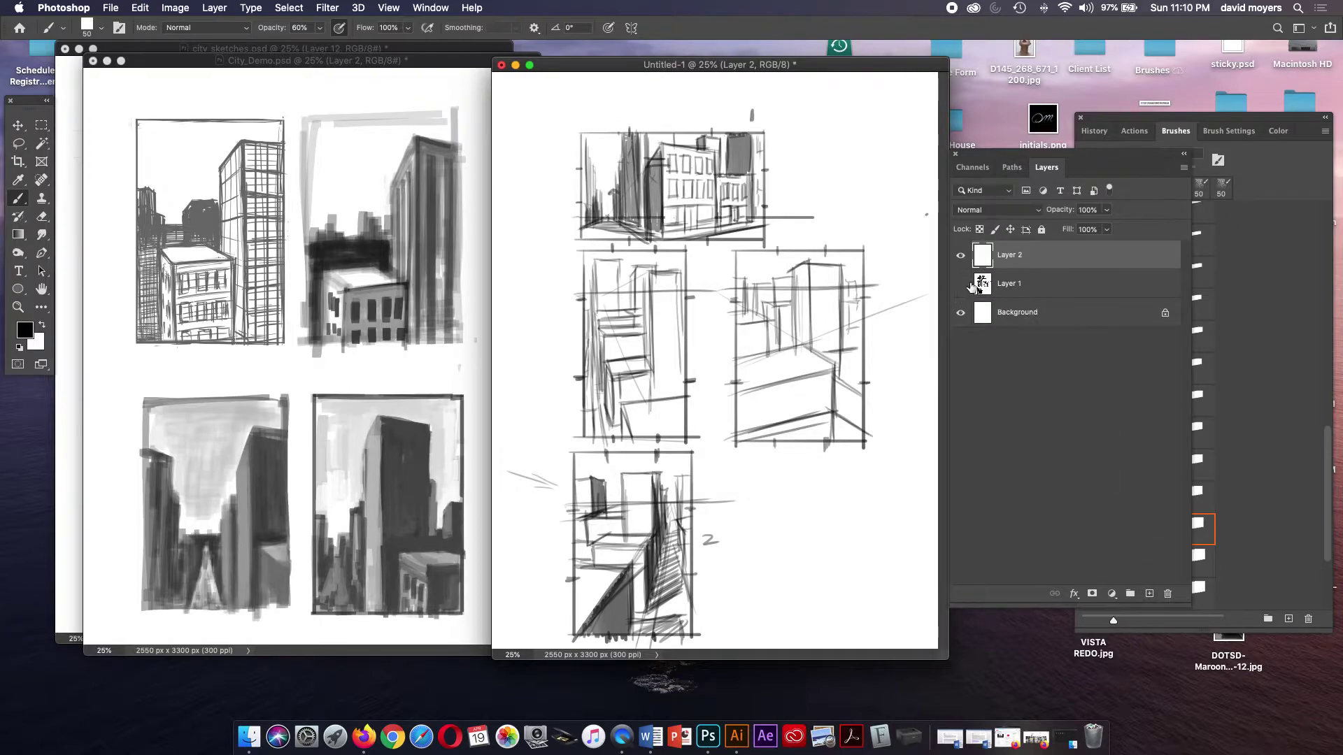
left_click(961, 283)
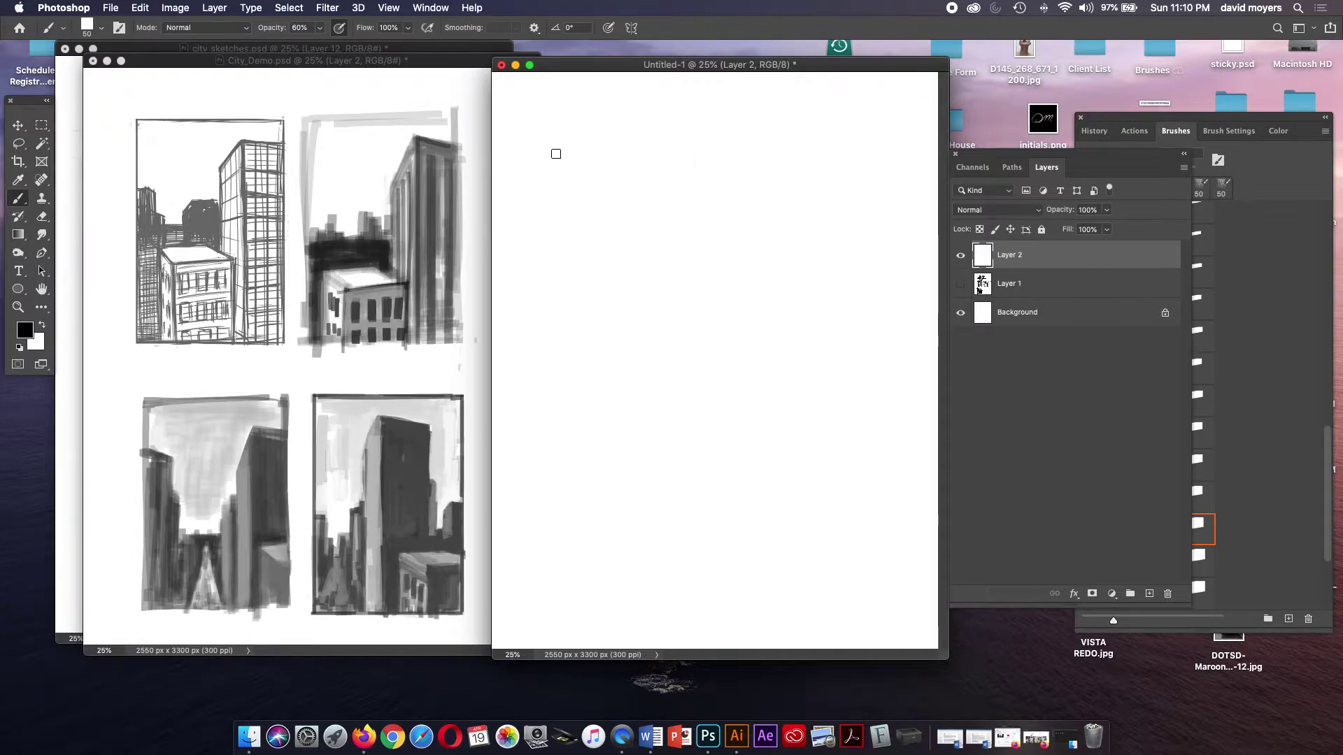
- Block in light gray building shapes on Layer 2 with the square brush at 100 px and 30% opacity
key("bracketright")
key("bracketright")
key("bracketright")
key("bracketright")
key("3")
left_click_drag(556, 141, 556, 227)
mouse_move(559, 163)
left_mouse_down()
mouse_move(575, 158)
mouse_move(577, 273)
mouse_move(563, 204)
mouse_move(564, 265)
mouse_move(584, 168)
mouse_move(602, 249)
mouse_move(594, 174)
mouse_move(648, 166)
mouse_move(647, 240)
left_mouse_up()
mouse_move(630, 194)
left_mouse_down()
mouse_move(695, 243)
mouse_move(635, 258)
mouse_move(678, 209)
mouse_move(654, 231)
mouse_move(695, 104)
mouse_move(681, 156)
left_mouse_up()
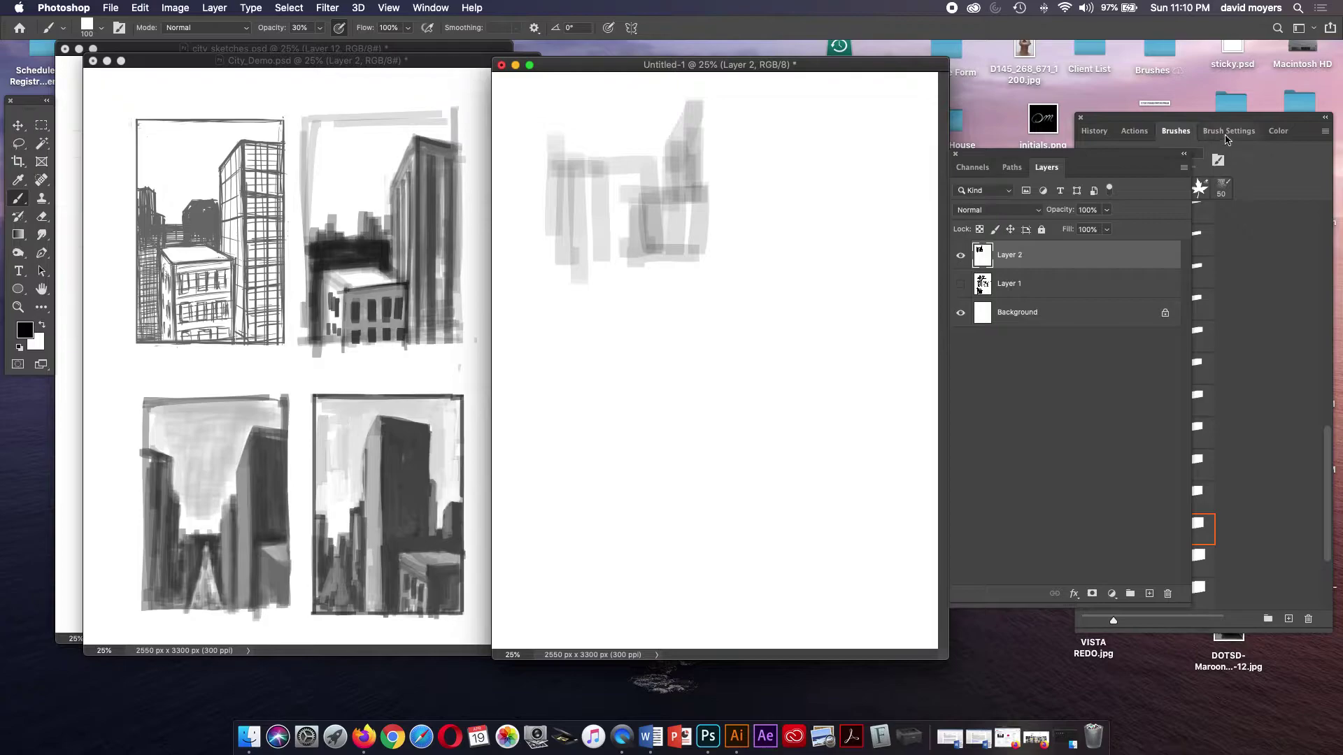
- Set the brush tip spacing to 1% and layer darker vertical strokes over the tall right tower and the left buildings
key("F5")
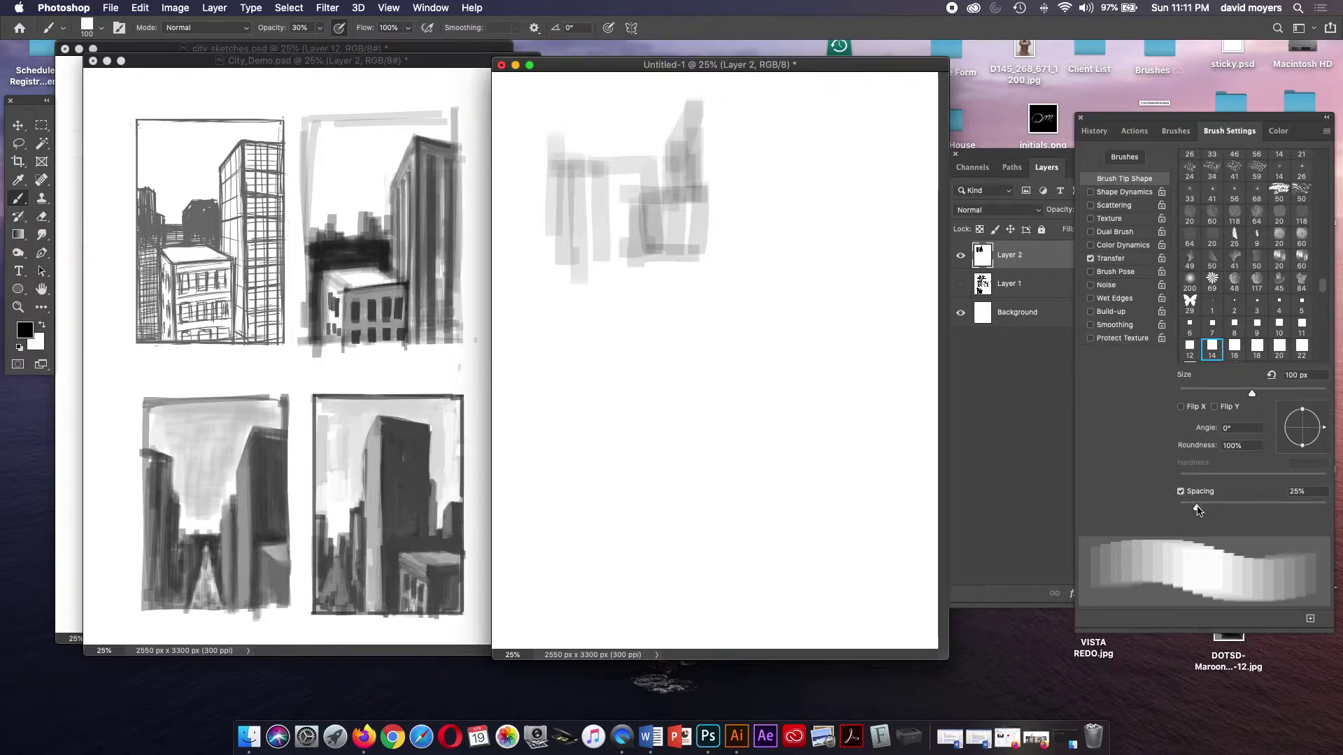
left_click_drag(1198, 510, 1170, 510)
mouse_move(677, 149)
left_mouse_down()
mouse_move(699, 110)
mouse_move(671, 179)
mouse_move(684, 245)
left_mouse_up()
mouse_move(697, 117)
left_mouse_down()
mouse_move(678, 137)
mouse_move(692, 251)
mouse_move(682, 161)
mouse_move(664, 222)
left_mouse_up()
mouse_move(641, 172)
left_mouse_down()
mouse_move(620, 216)
mouse_move(633, 255)
mouse_move(606, 264)
mouse_move(644, 252)
mouse_move(668, 264)
left_mouse_up()
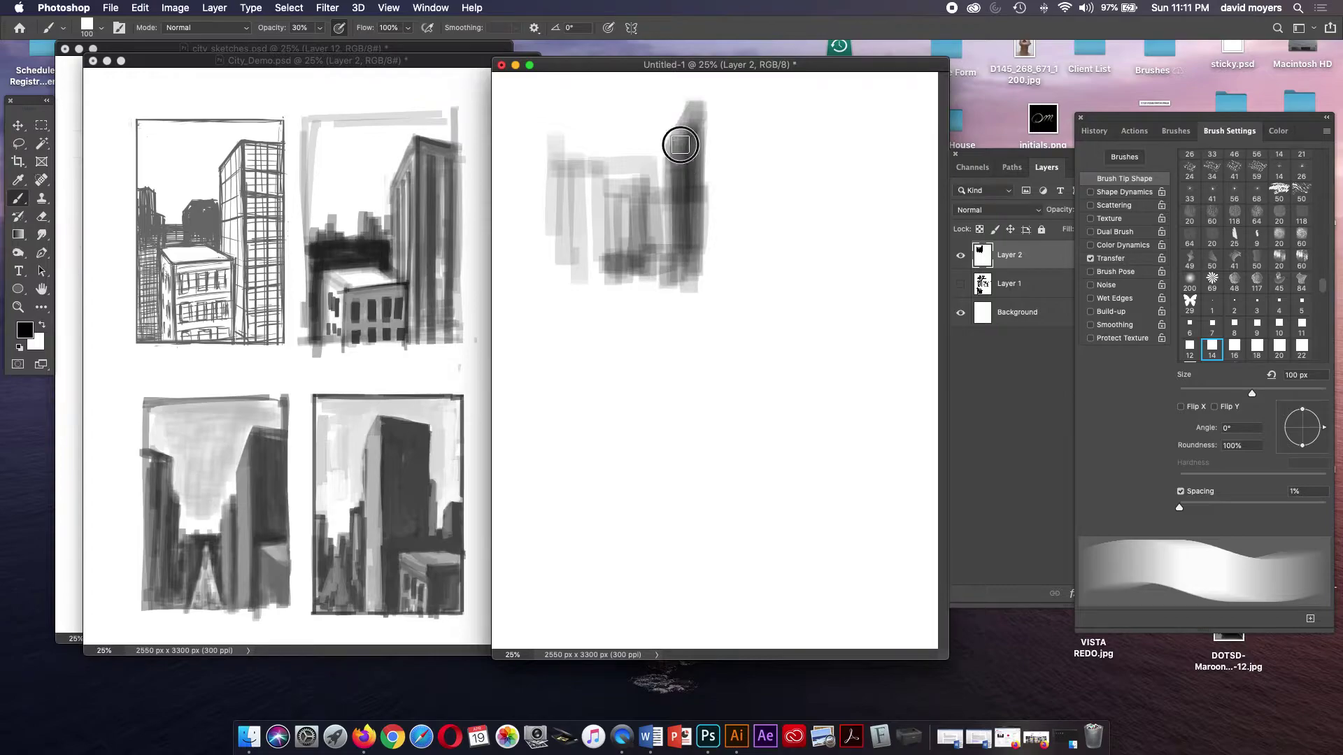
left_click_drag(727, 111, 712, 270)
mouse_move(618, 221)
left_mouse_down()
mouse_move(615, 269)
mouse_move(560, 264)
mouse_move(570, 279)
mouse_move(553, 224)
mouse_move(570, 161)
mouse_move(570, 277)
mouse_move(548, 135)
mouse_move(554, 287)
left_mouse_up()
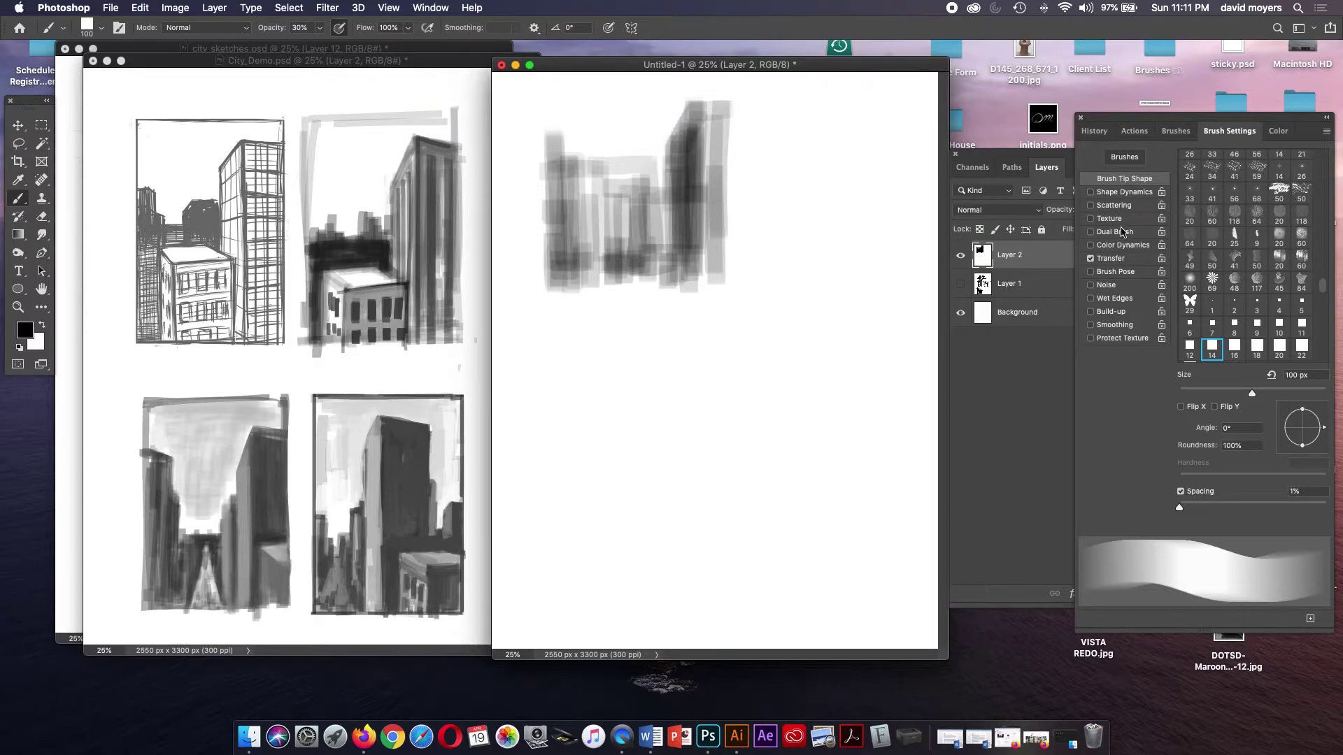
- Erase the sky gaps around the central building using a 100 px square eraser at 50% opacity
key("e")
left_click(1176, 139)
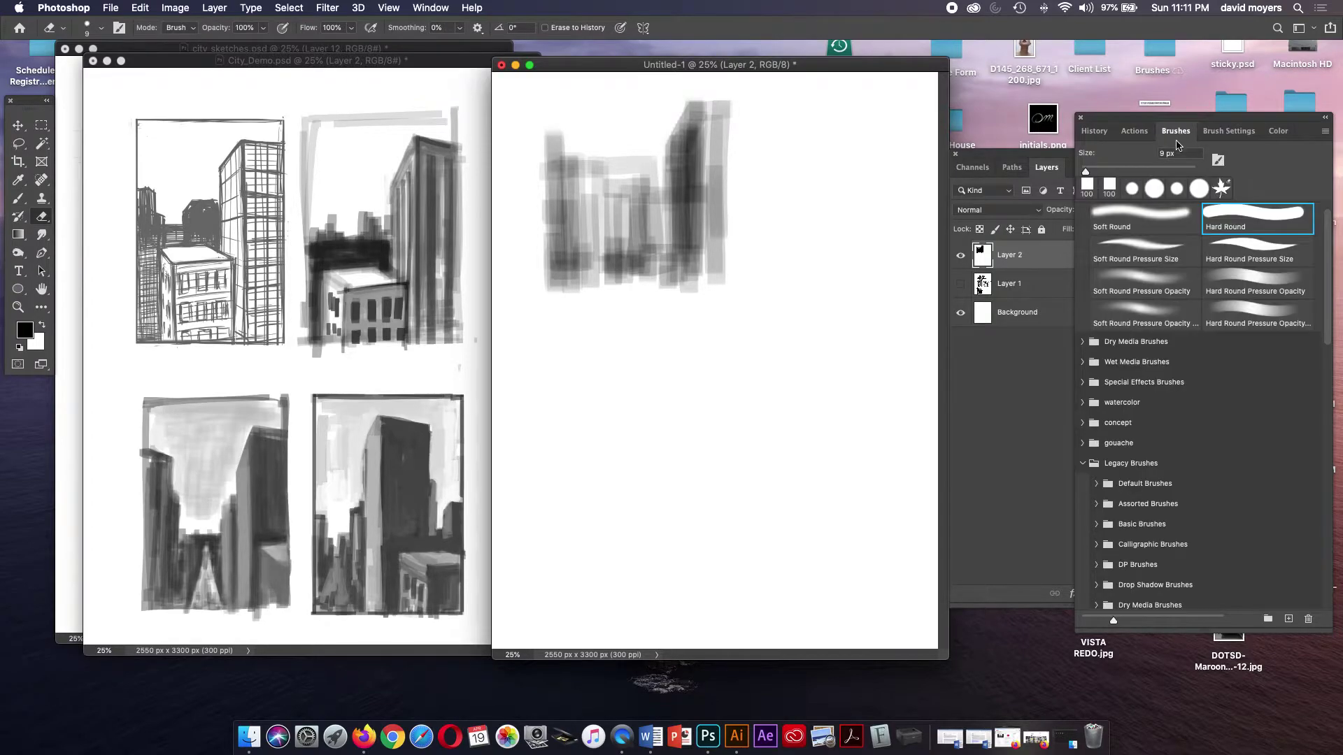
left_click(1087, 186)
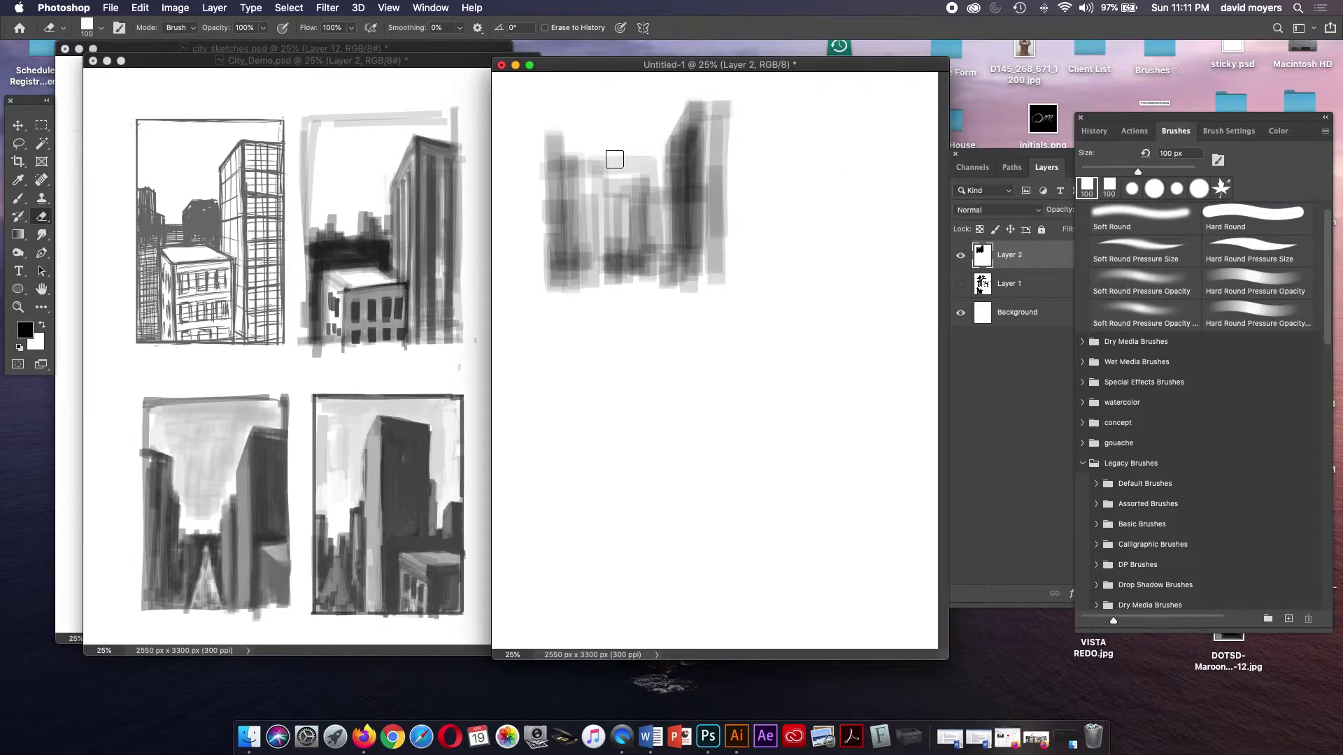
mouse_move(616, 157)
left_mouse_down()
mouse_move(653, 170)
mouse_move(656, 146)
mouse_move(661, 235)
mouse_move(661, 154)
mouse_move(662, 186)
mouse_move(644, 165)
mouse_move(597, 176)
mouse_move(593, 219)
mouse_move(590, 159)
mouse_move(588, 193)
mouse_move(639, 165)
mouse_move(661, 183)
mouse_move(662, 141)
mouse_move(651, 145)
left_mouse_up()
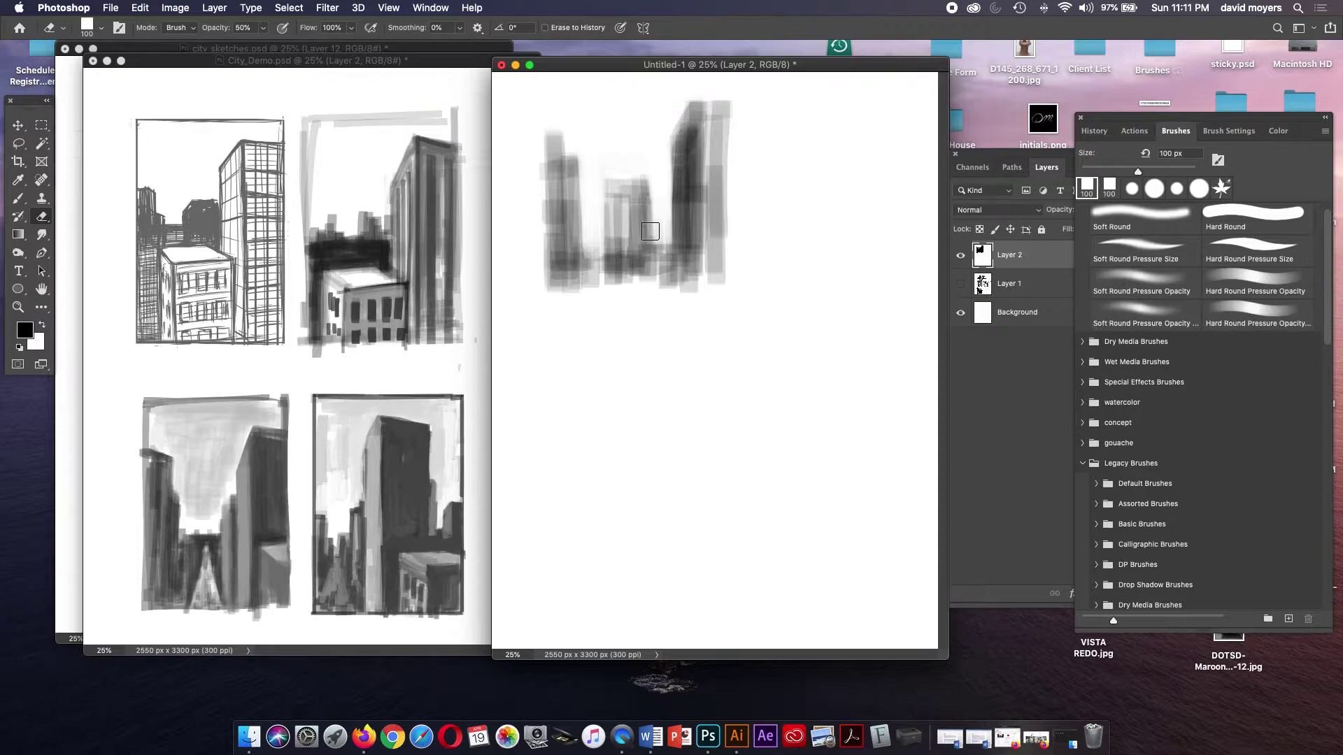
- Fill the central building with a sampled mid-gray and darken the right tower with its own sampled dark tone
key("b")
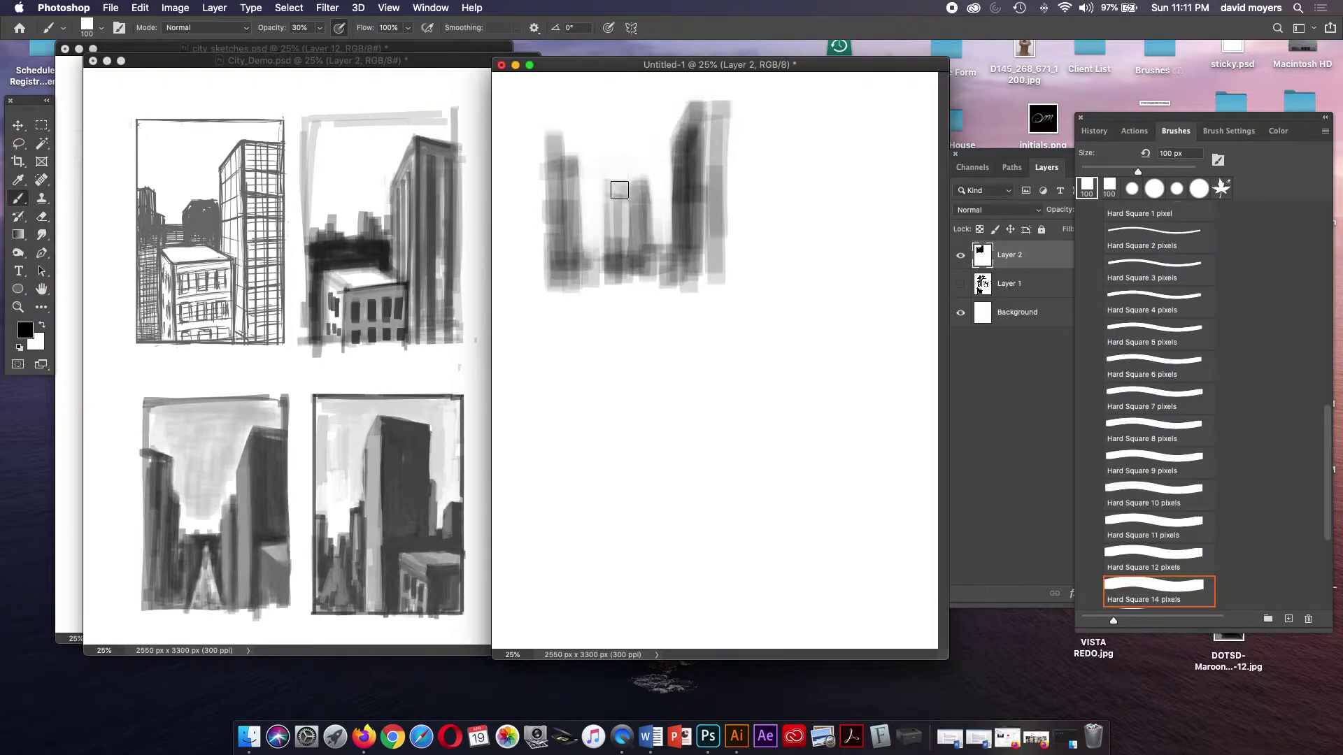
left_click_drag(617, 192, 623, 229)
left_click(637, 203, "alt")
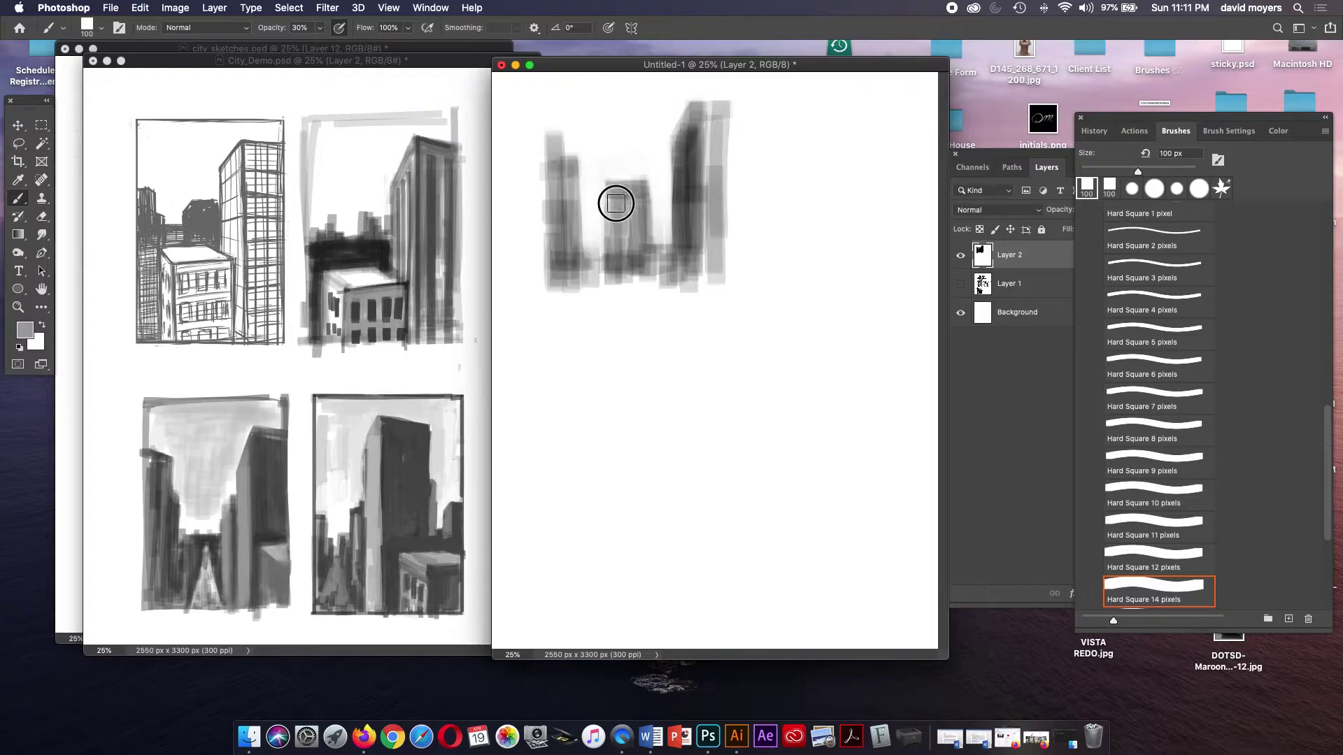
mouse_move(637, 193)
left_mouse_down()
mouse_move(629, 276)
mouse_move(615, 224)
mouse_move(642, 200)
left_mouse_up()
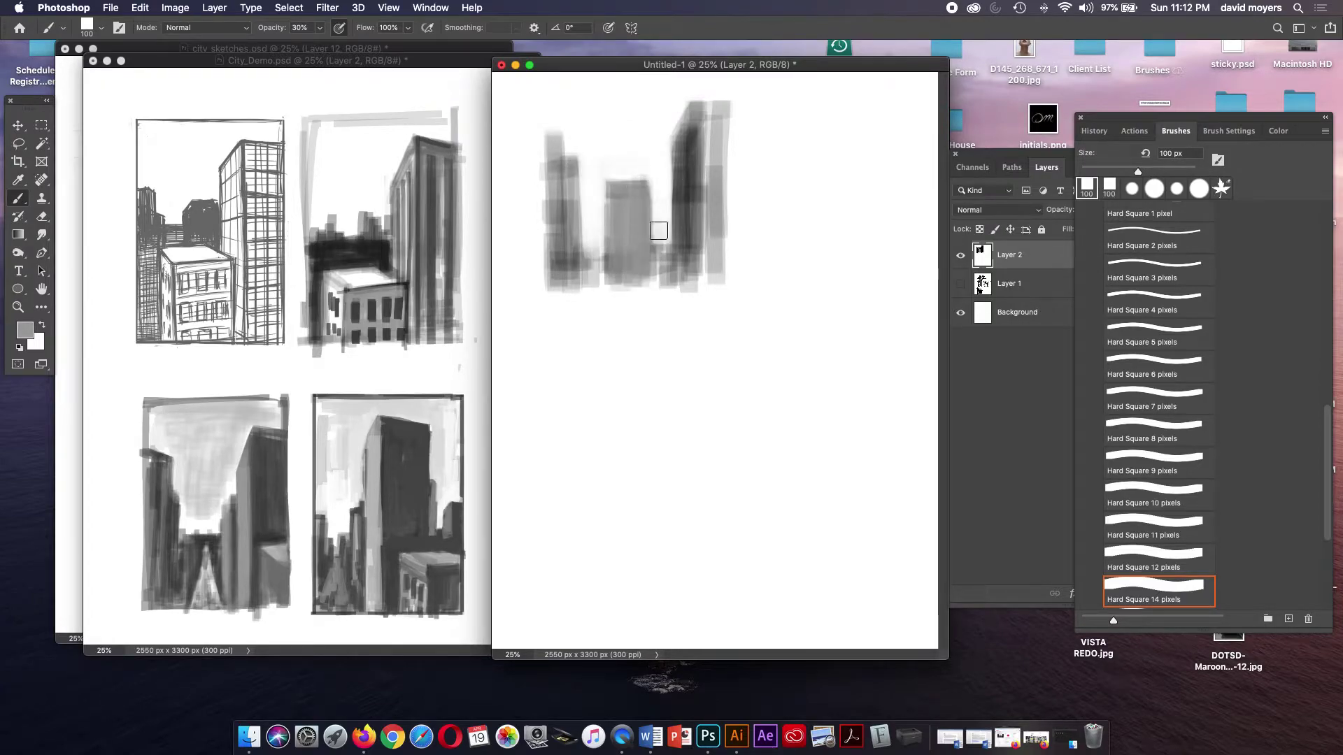
left_click(696, 162, "alt")
mouse_move(697, 162)
left_mouse_down()
mouse_move(690, 141)
mouse_move(692, 263)
mouse_move(695, 105)
mouse_move(689, 249)
mouse_move(669, 287)
left_mouse_up()
- Add light gray ground strokes below the buildings and draw a black rectangular frame around the study at 15 px and 100% opacity
mouse_move(567, 186)
left_mouse_down()
mouse_move(559, 294)
mouse_move(605, 269)
mouse_move(598, 284)
mouse_move(698, 300)
mouse_move(710, 317)
mouse_move(540, 328)
left_mouse_up()
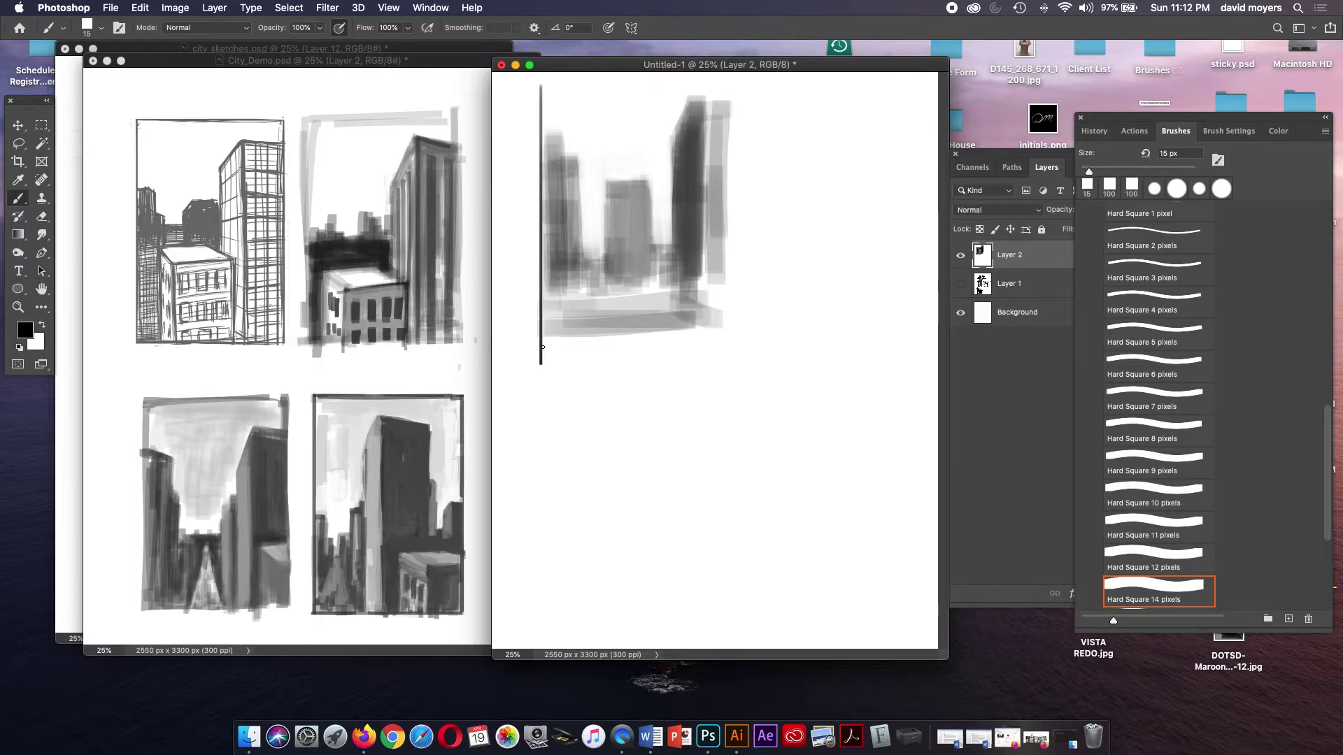
left_click_drag(552, 361, 727, 350)
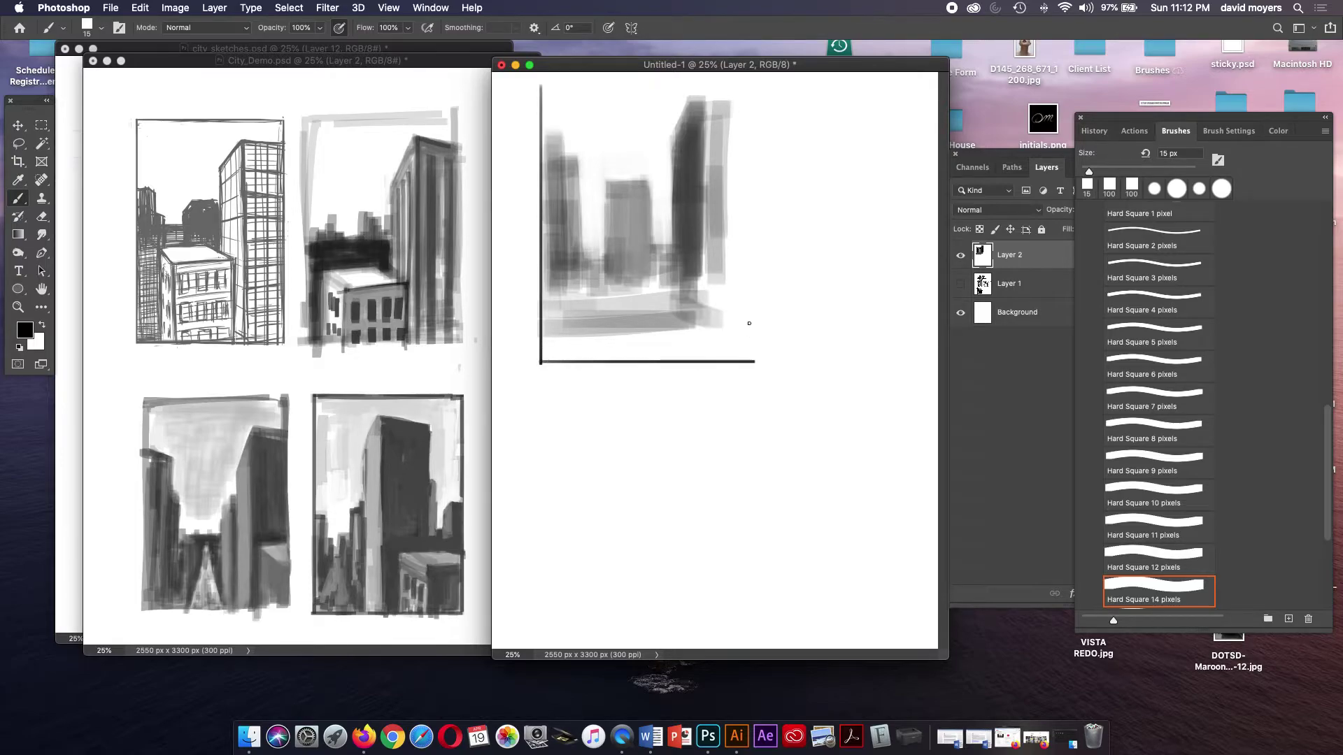
left_click_drag(753, 128, 752, 316)
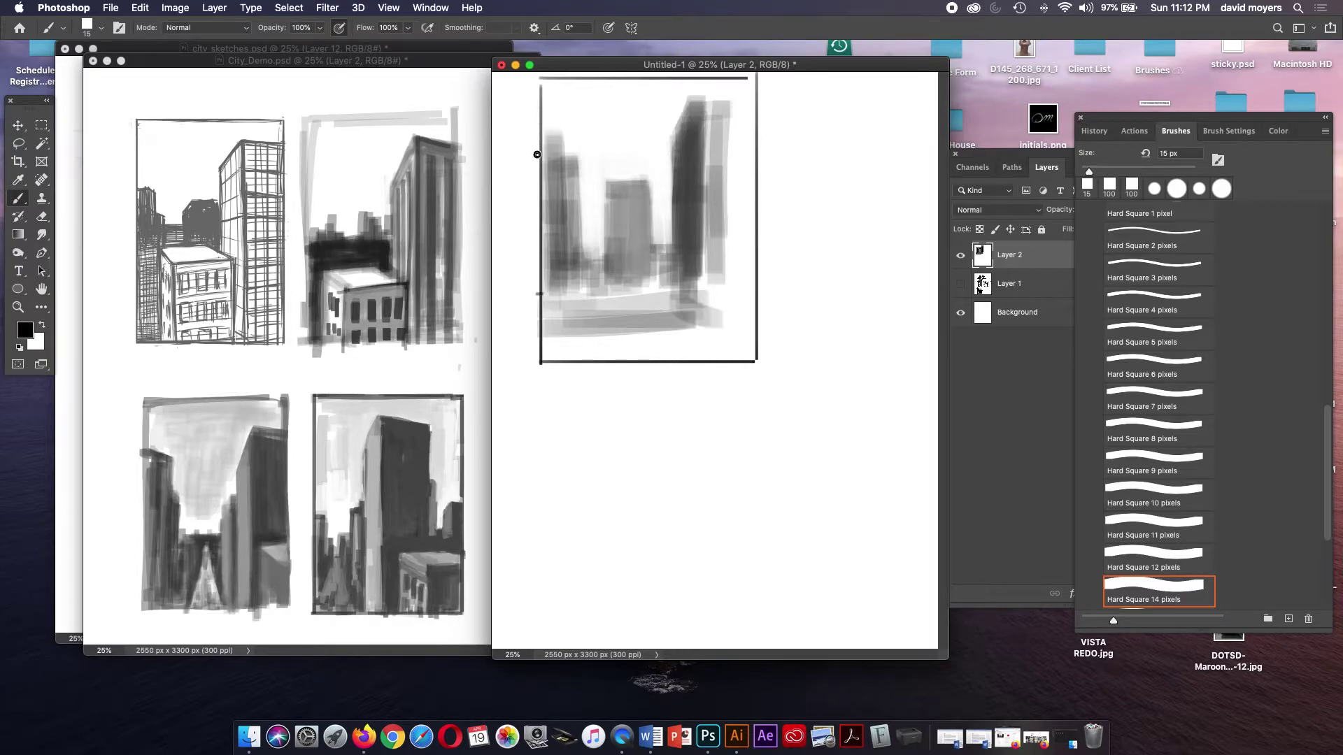
- Add short black rule-of-thirds ticks on all four sides of the frame and lightly erase between the buildings at 50% opacity
left_click_drag(535, 284, 540, 287)
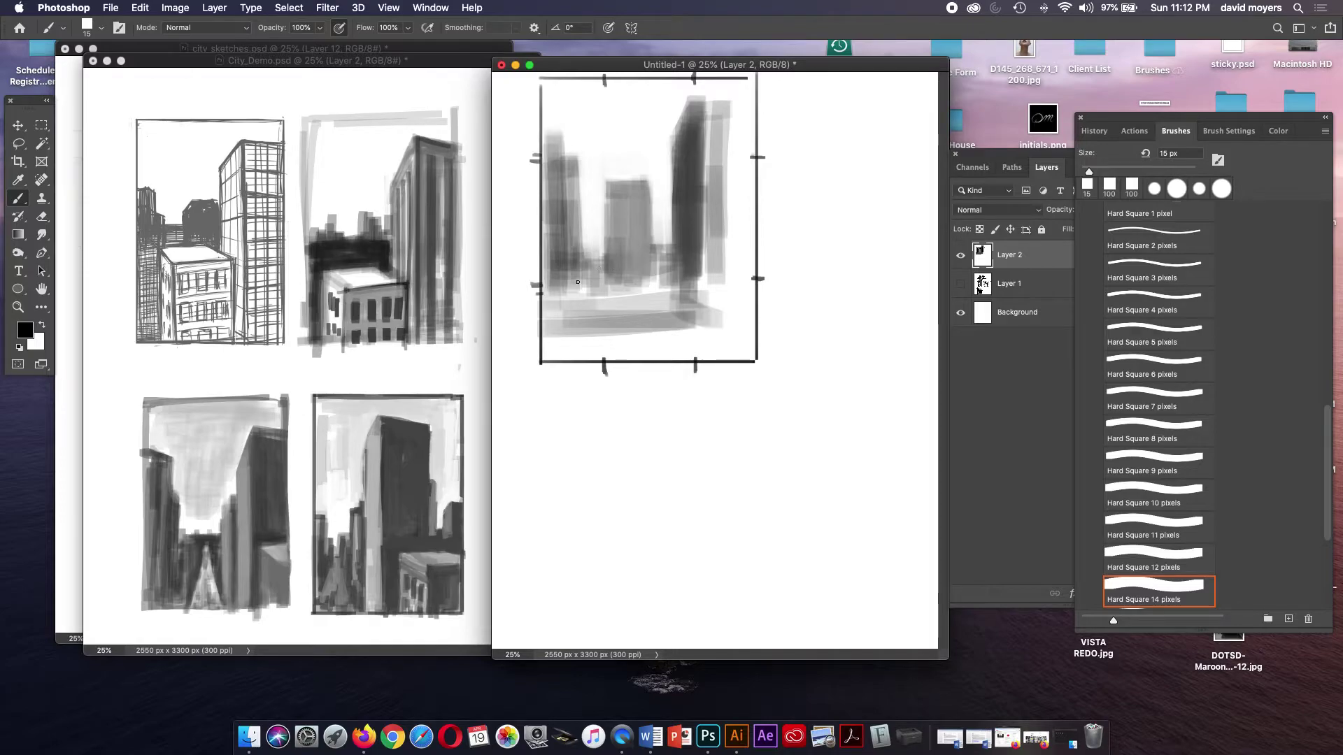
key("e")
mouse_move(596, 235)
left_mouse_down()
mouse_move(594, 266)
mouse_move(662, 234)
mouse_move(663, 210)
mouse_move(662, 228)
mouse_move(618, 184)
mouse_move(648, 165)
mouse_move(669, 230)
left_mouse_up()
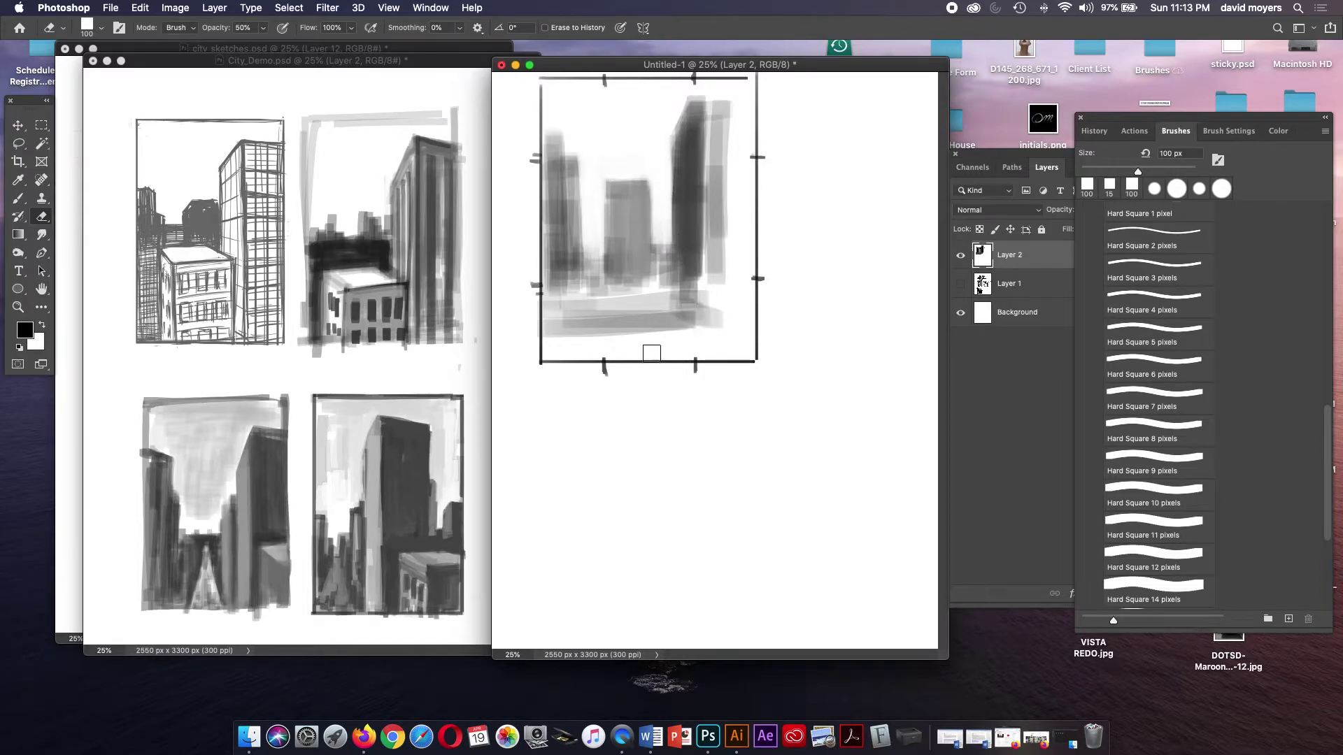
- Paint a dark band along the frame's lower edge with a 125 px square brush and even out the light gray plane above it
key("b")
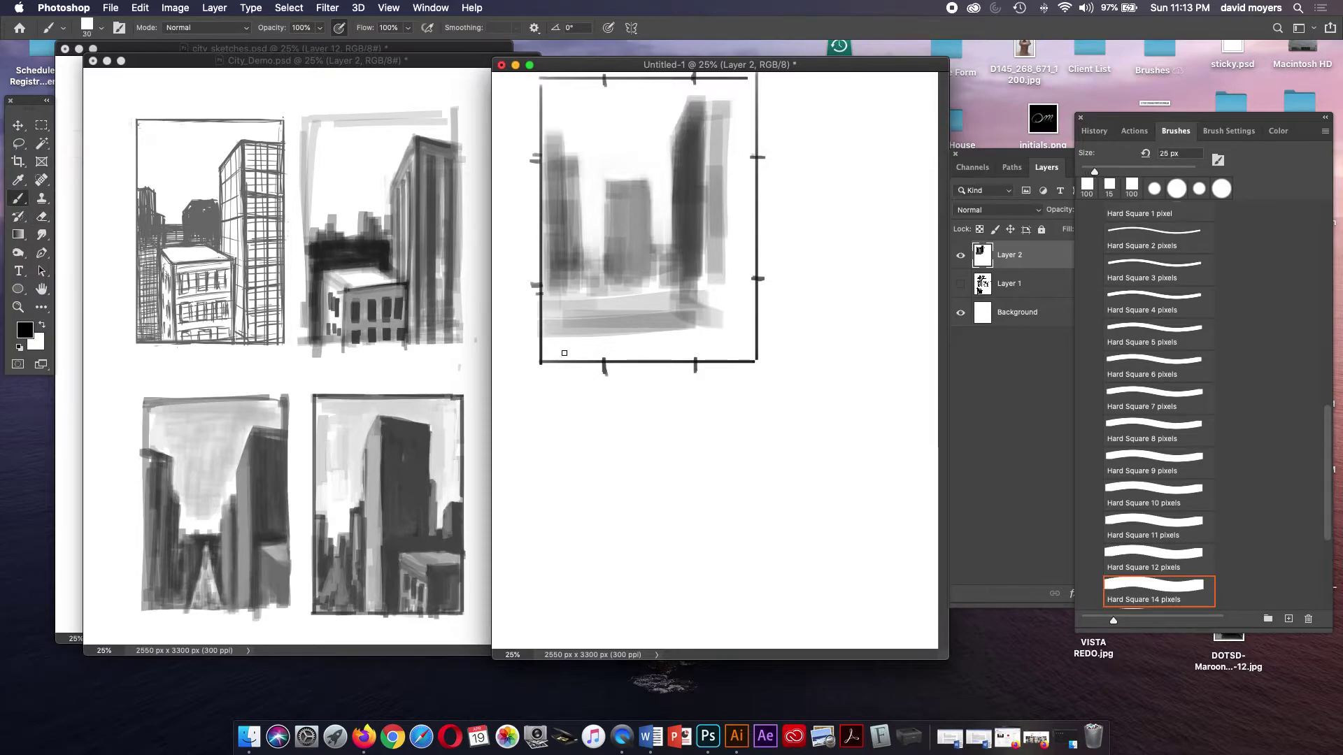
key("bracketright")
key("bracketright")
key("bracketright")
key("bracketright")
key("bracketright")
key("bracketright")
key("bracketright")
key("bracketleft")
mouse_move(570, 339)
left_mouse_down()
mouse_move(629, 345)
mouse_move(575, 351)
mouse_move(689, 344)
mouse_move(695, 357)
mouse_move(621, 348)
mouse_move(703, 345)
mouse_move(682, 345)
left_mouse_up()
left_click(671, 309, "alt")
left_click_drag(551, 306, 699, 303)
- Extend the dark face of the right tower down to the light plane with sampled dark gray at 60 px
left_click(682, 279, "alt")
key("bracketleft")
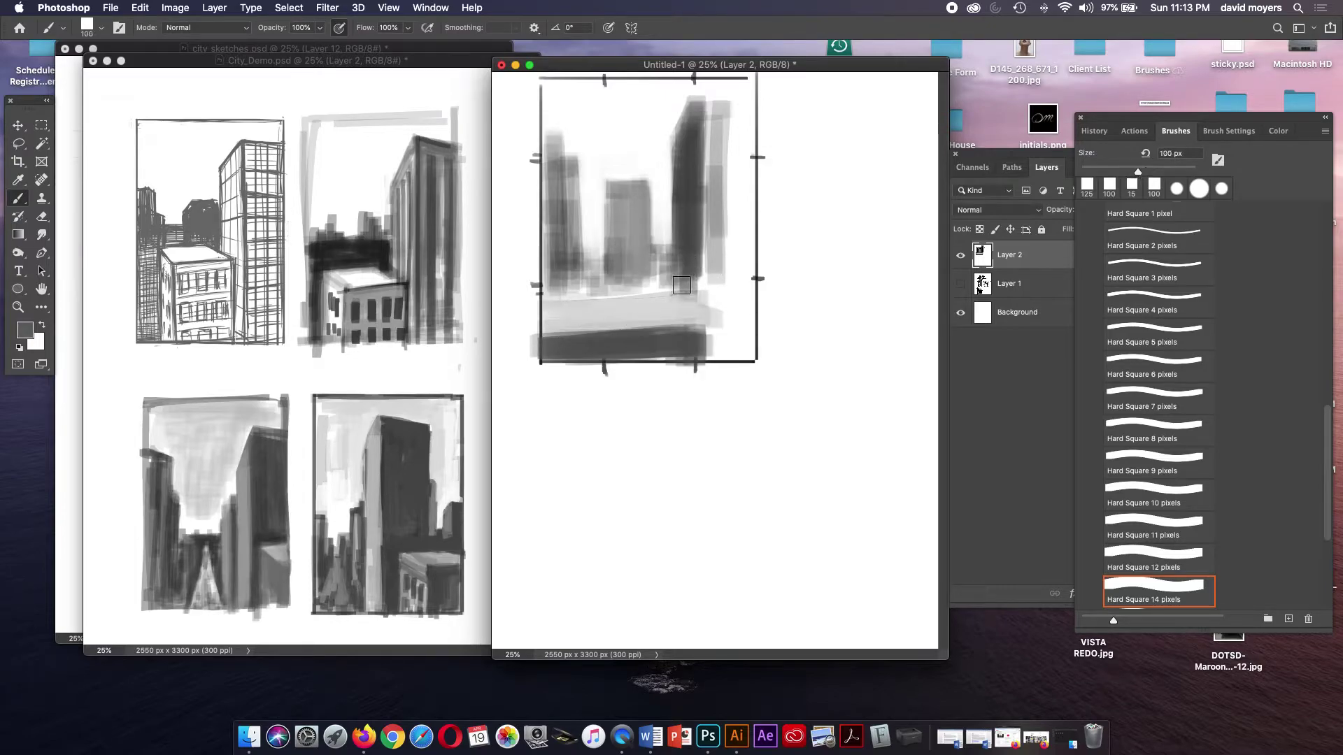
key("bracketleft")
left_click_drag(679, 287, 697, 295)
left_click_drag(693, 247, 697, 292)
left_click_drag(696, 216, 697, 293)
left_click(697, 163, "alt")
left_click_drag(683, 189, 704, 299)
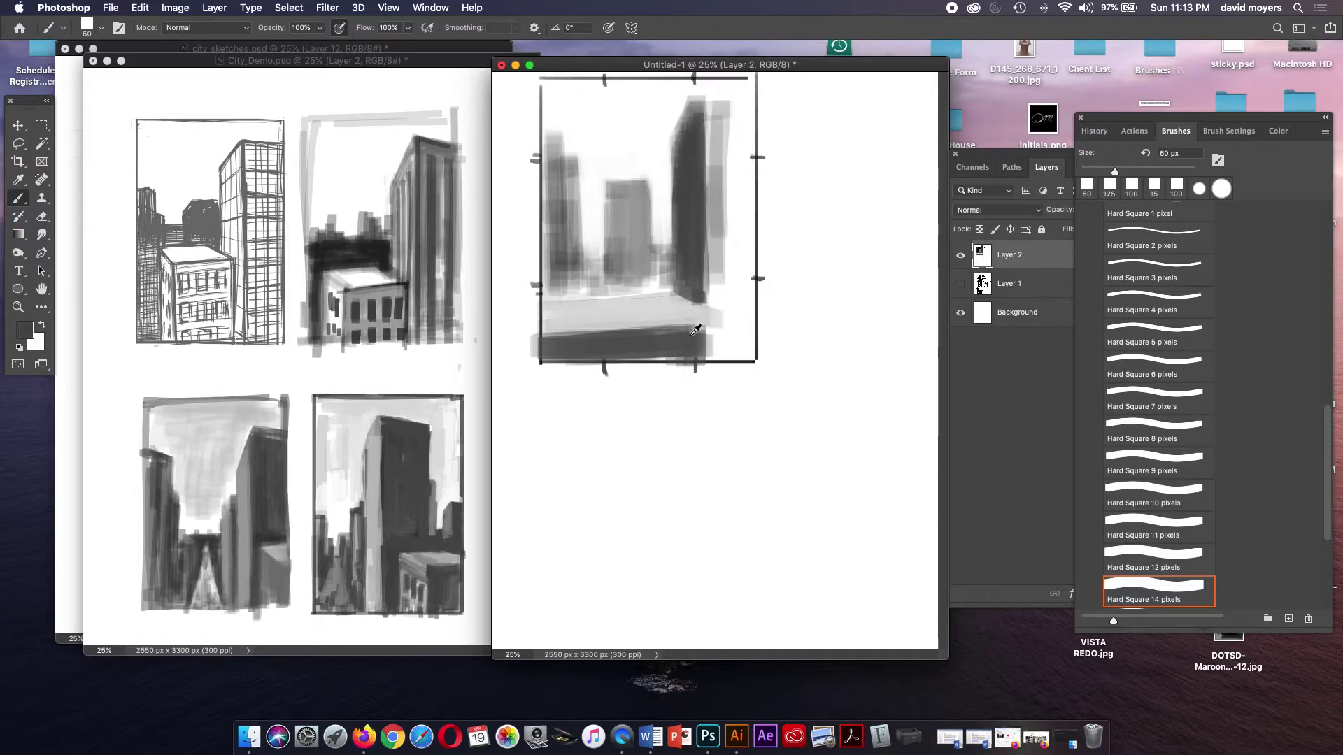
- Repaint the foreground band in sampled mid-gray and extend it to the right beneath the tower
left_click(718, 260, "alt")
mouse_move(563, 344)
left_mouse_down()
mouse_move(665, 354)
mouse_move(682, 334)
mouse_move(570, 348)
mouse_move(689, 363)
mouse_move(609, 339)
mouse_move(549, 342)
mouse_move(551, 360)
left_mouse_up()
left_click(695, 334, "alt")
left_click(649, 249, "alt")
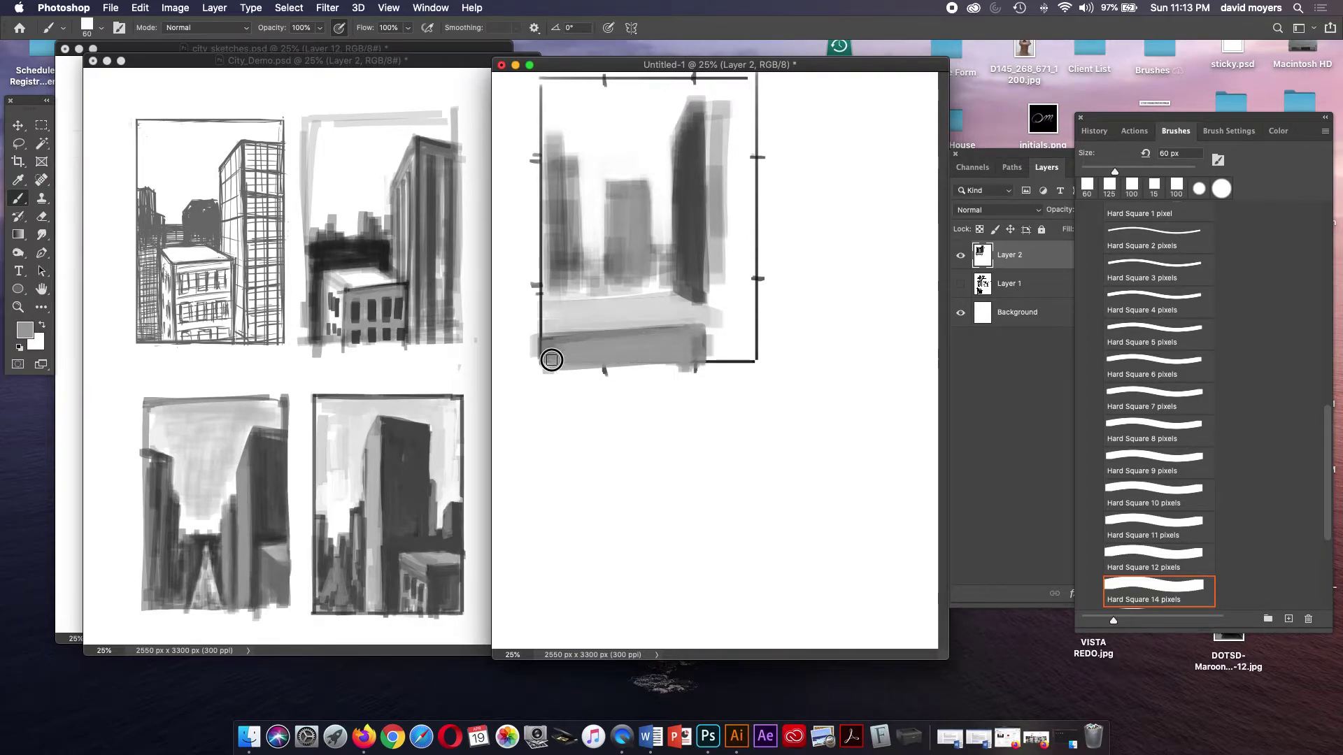
left_click(702, 293, "alt")
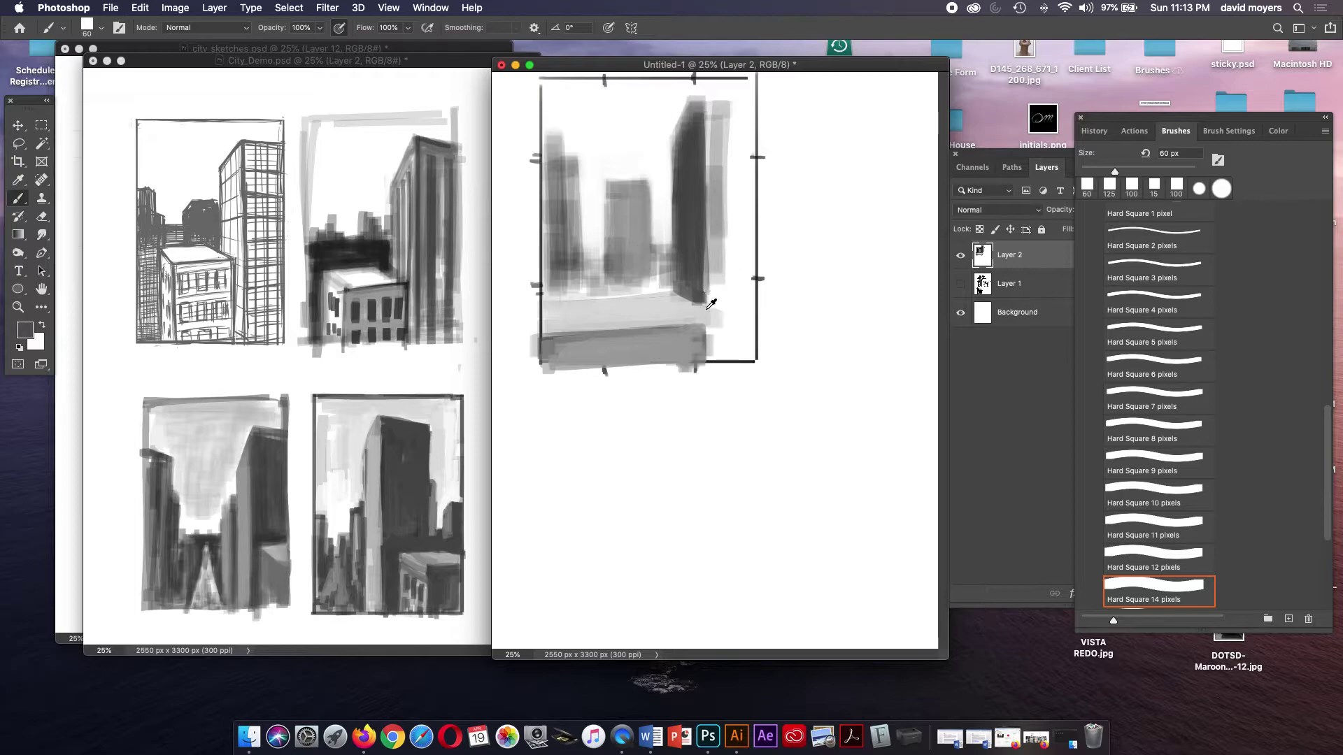
left_click(682, 308, "alt")
mouse_move(690, 335)
left_mouse_down()
mouse_move(716, 327)
mouse_move(719, 348)
mouse_move(703, 337)
mouse_move(713, 354)
mouse_move(725, 333)
mouse_move(728, 354)
mouse_move(726, 335)
left_mouse_up()
left_click(721, 310, "alt")
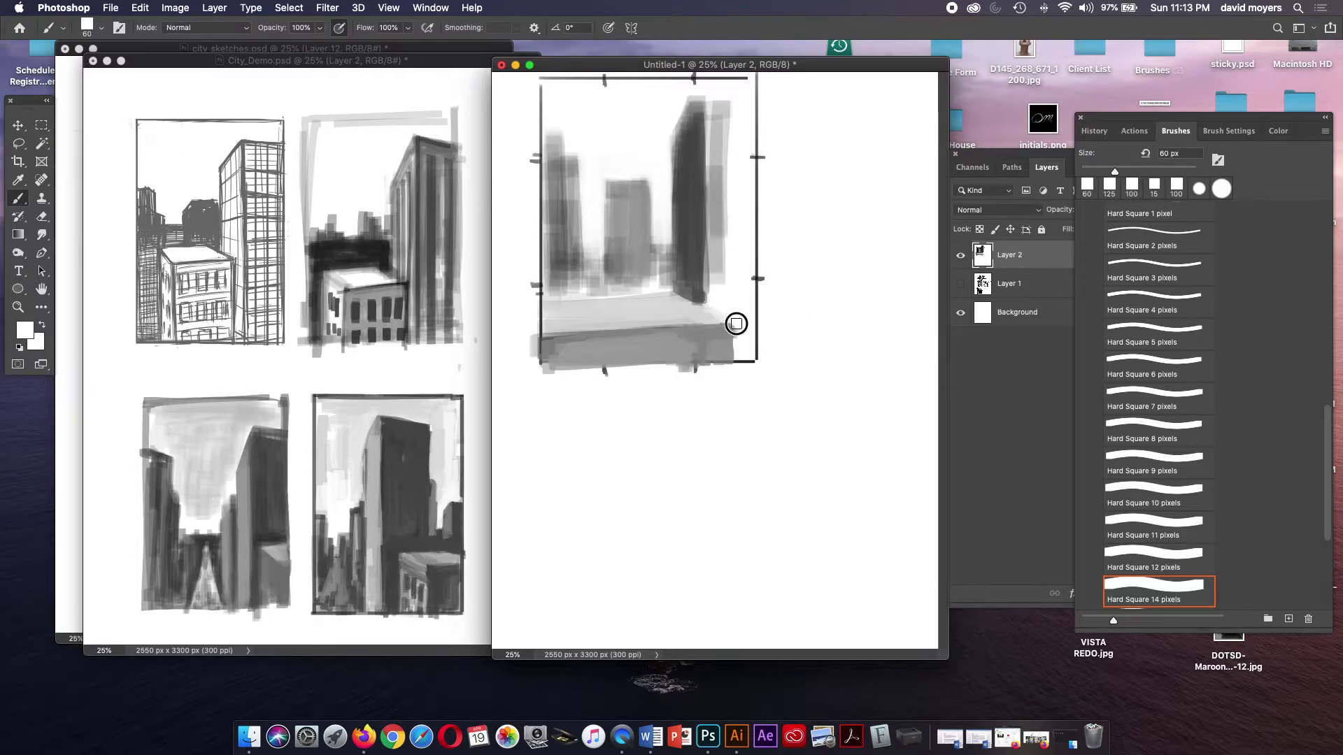
- Fill the right tower's lit side with sampled mid-gray down to the frame's lower edge and brighten the foreground block's top plane with light gray
left_click(719, 255, "alt")
mouse_move(713, 232)
left_mouse_down()
mouse_move(713, 272)
mouse_move(715, 149)
mouse_move(719, 209)
left_mouse_up()
left_click(634, 230, "alt")
mouse_move(729, 138)
left_mouse_down()
mouse_move(712, 106)
mouse_move(735, 239)
mouse_move(746, 102)
mouse_move(746, 276)
mouse_move(719, 246)
mouse_move(716, 304)
mouse_move(728, 309)
mouse_move(725, 285)
mouse_move(746, 344)
mouse_move(738, 209)
mouse_move(731, 351)
mouse_move(726, 249)
mouse_move(706, 291)
mouse_move(744, 315)
mouse_move(746, 263)
mouse_move(733, 343)
left_mouse_up()
left_click(692, 315, "alt")
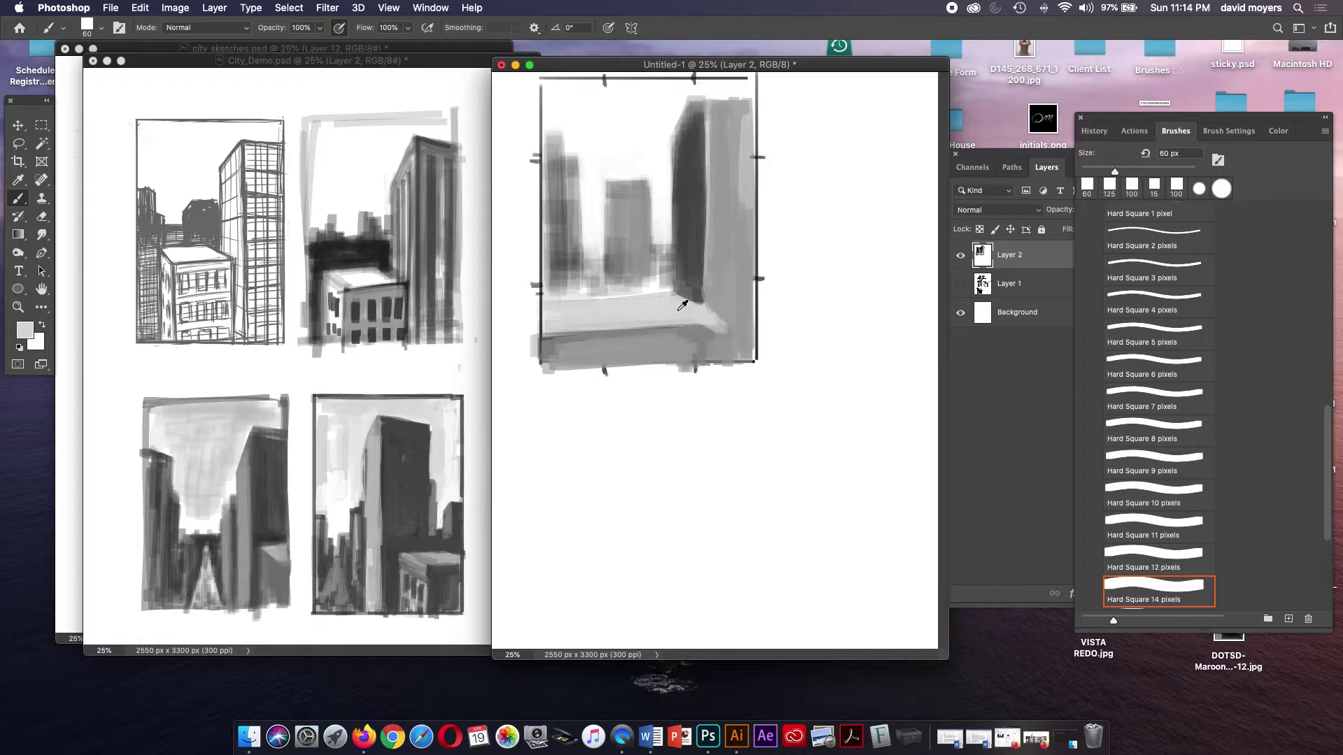
left_click_drag(646, 323, 571, 325)
- Darken the foreground block's front face with sampled gray tones, using broad horizontal strokes at 100 px
left_click(649, 283, "alt")
left_click(614, 292, "alt")
left_click(629, 273, "alt")
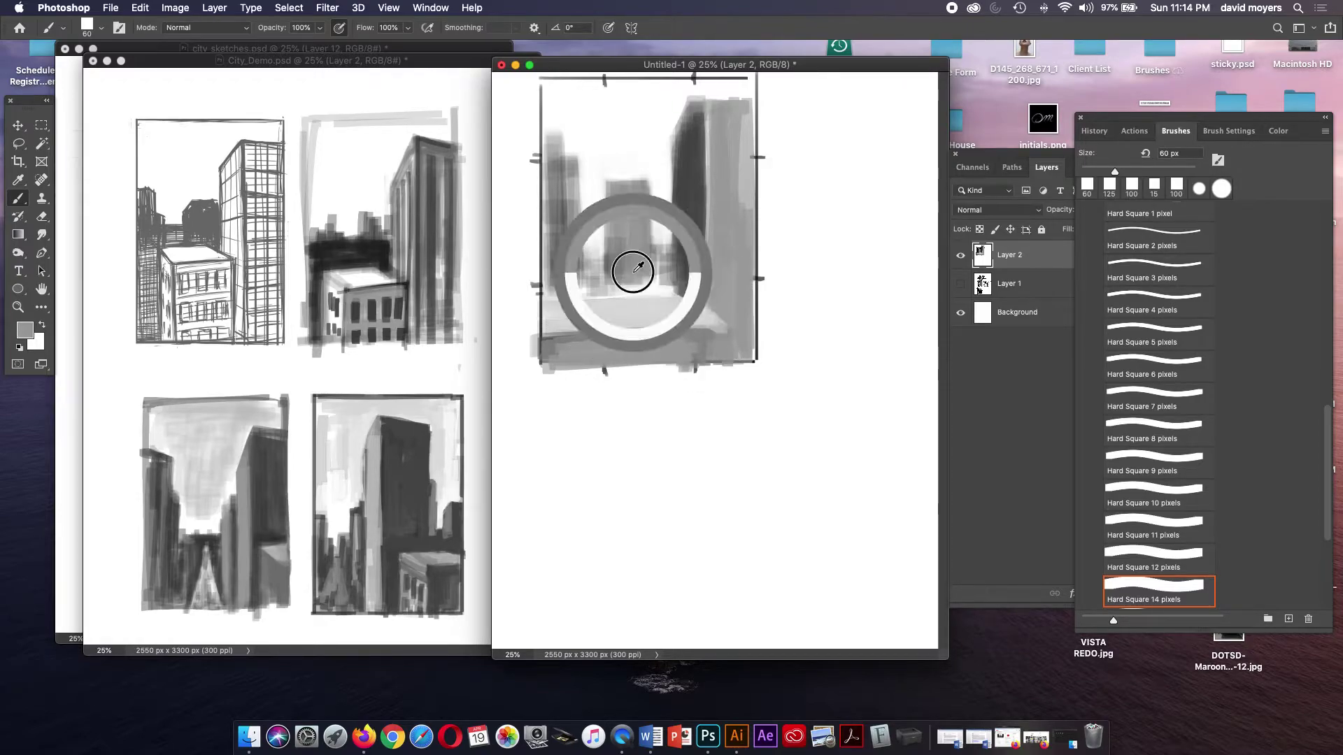
left_click(693, 214, "alt")
left_click_drag(564, 343, 653, 342)
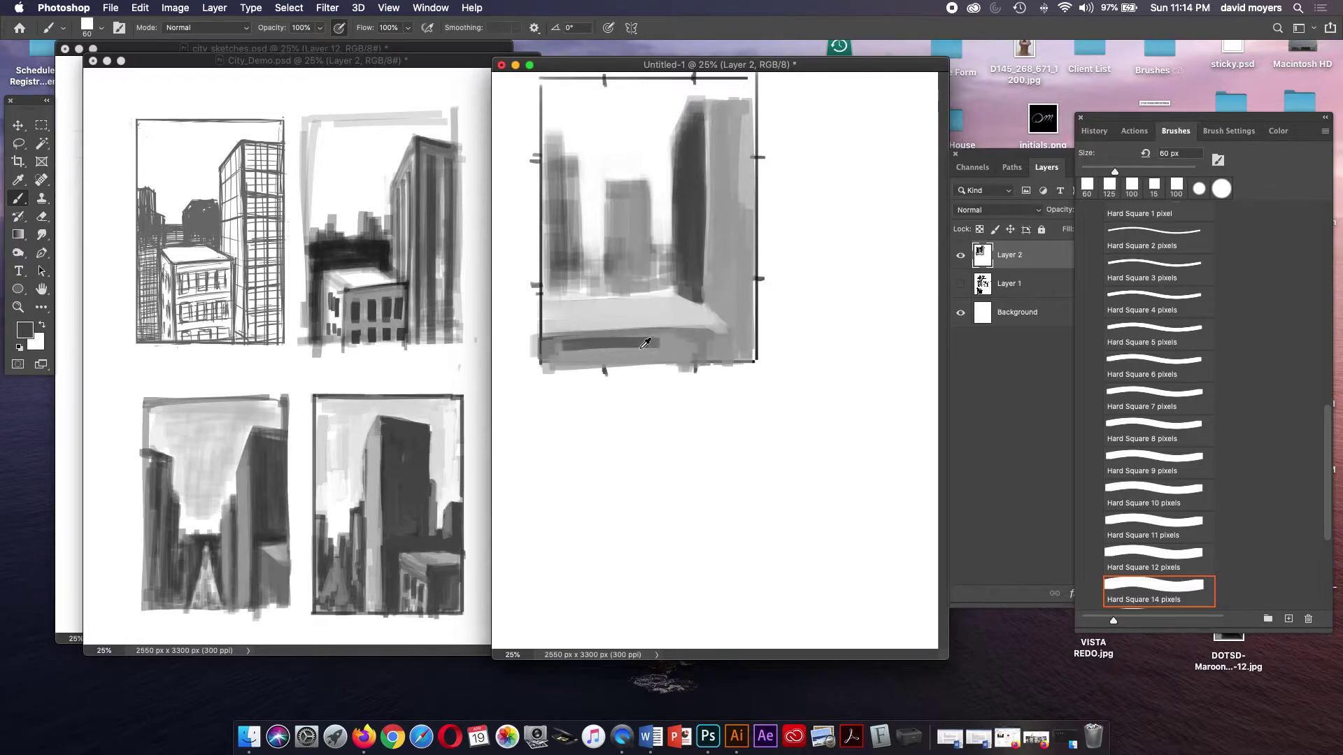
key("bracketright")
key("bracketright")
key("bracketright")
key("bracketright")
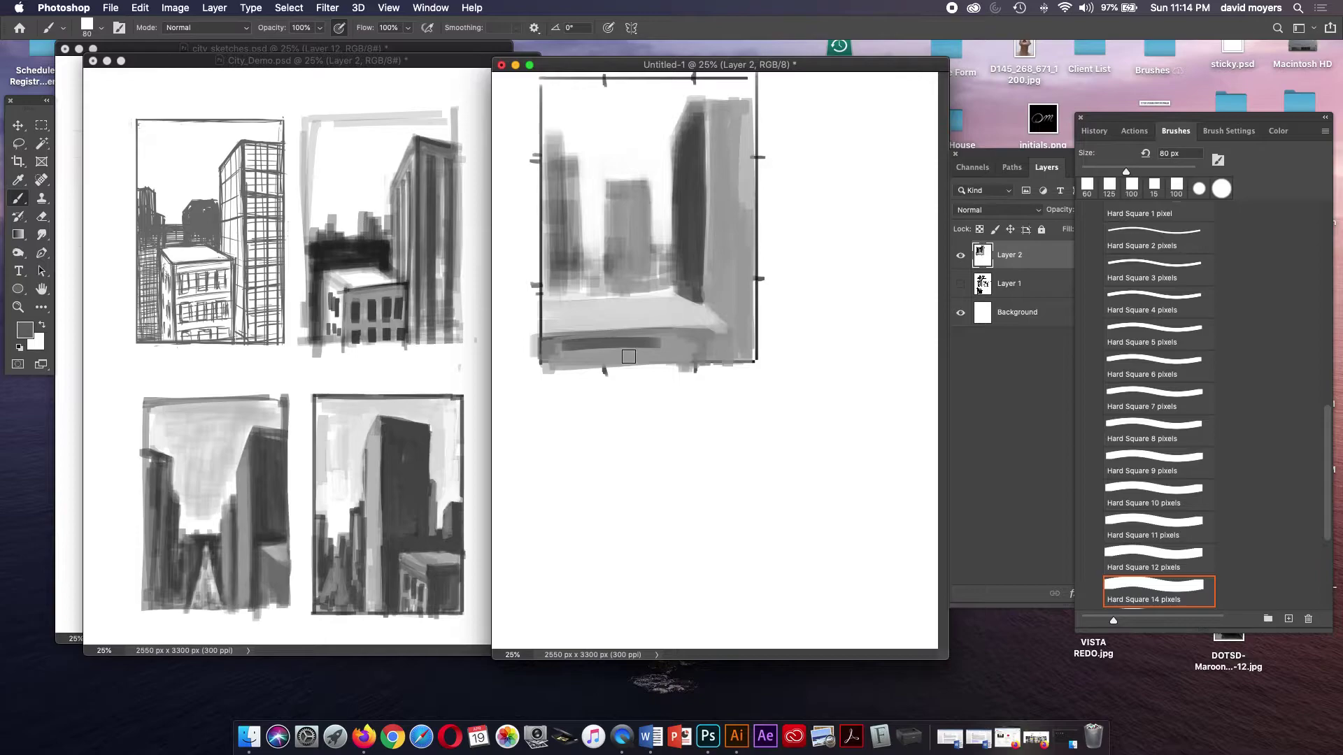
left_click_drag(558, 353, 673, 349)
left_click(611, 351, "alt")
left_click_drag(565, 350, 659, 349)
mouse_move(572, 347)
left_mouse_down()
mouse_move(678, 342)
mouse_move(716, 359)
left_mouse_up()
left_click_drag(634, 356, 703, 358)
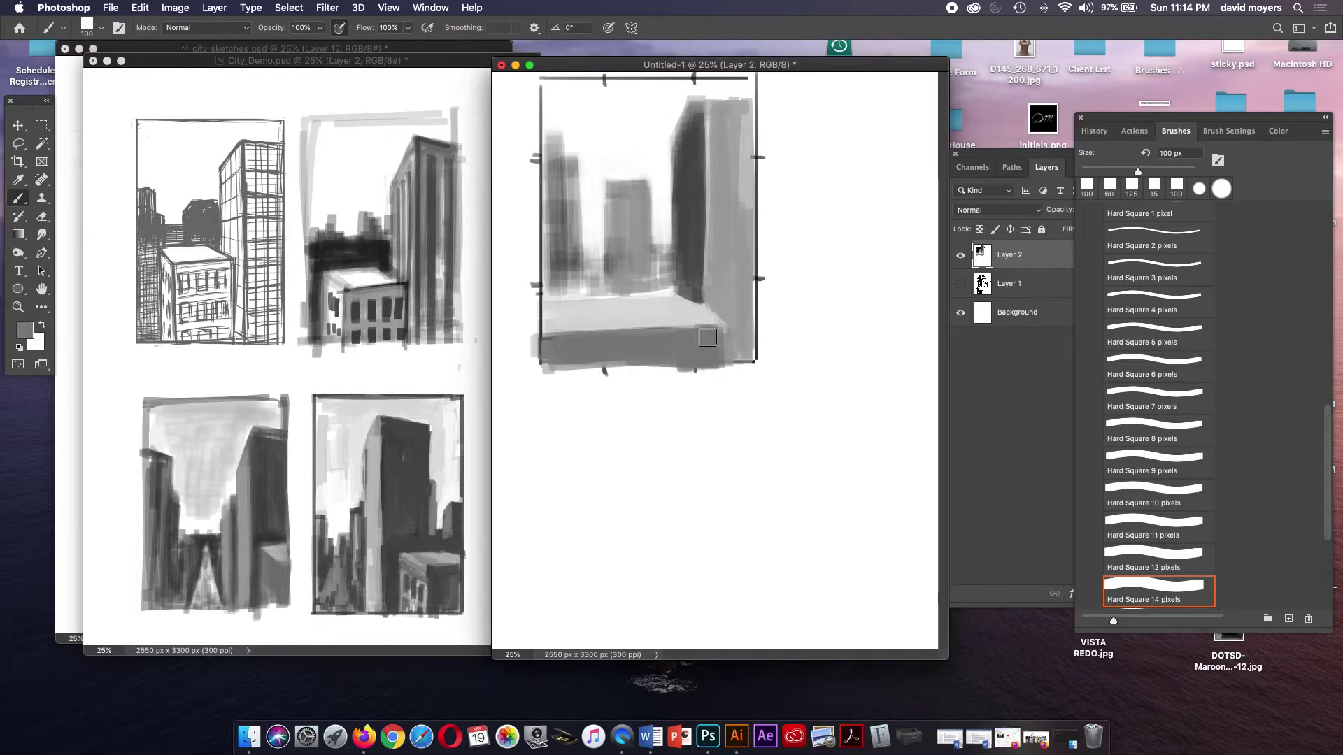
- Sharpen the right tower's base against the foreground block with sampled dark gray and repaint the adjoining lit side in mid-gray
left_click(720, 303, "alt")
left_click(711, 298, "alt")
left_click(689, 288, "alt")
left_click_drag(683, 290, 745, 323)
left_click(728, 276, "alt")
mouse_move(718, 269)
left_mouse_down()
mouse_move(718, 300)
mouse_move(747, 306)
left_mouse_up()
mouse_move(719, 297)
left_mouse_down()
mouse_move(717, 279)
mouse_move(744, 314)
mouse_move(741, 342)
mouse_move(724, 182)
left_mouse_up()
left_click_drag(725, 181, 720, 298)
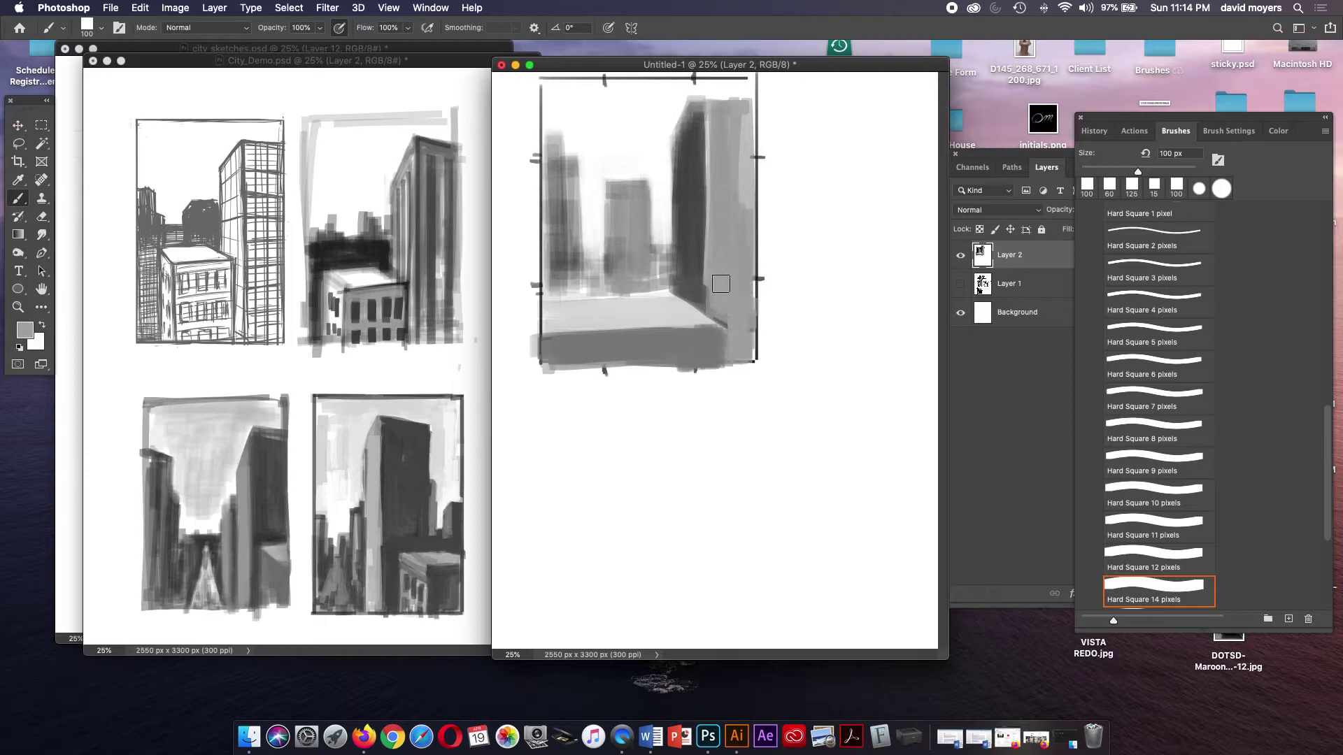
- Layer sampled lighter gray vertical strokes over the right tower's lit side down to the foreground block's corner
left_click(747, 173, "alt")
mouse_move(736, 141)
left_mouse_down()
mouse_move(733, 297)
mouse_move(722, 290)
left_mouse_up()
mouse_move(718, 173)
left_mouse_down()
mouse_move(714, 294)
mouse_move(735, 306)
mouse_move(735, 351)
left_mouse_up()
left_click_drag(731, 281, 729, 294)
left_click_drag(718, 307, 733, 321)
left_click_drag(731, 177, 732, 255)
- Even out the central building's front face with sampled mid-gray
mouse_move(632, 198)
left_mouse_down()
mouse_move(635, 274)
mouse_move(621, 203)
left_mouse_up()
left_click(634, 224, "alt")
left_click_drag(623, 269, 624, 249)
- Paint a dark shadow side along the central building's left edge with sampled dark gray at 35 px
left_click(688, 206, "alt")
key("bracketleft")
key("bracketleft")
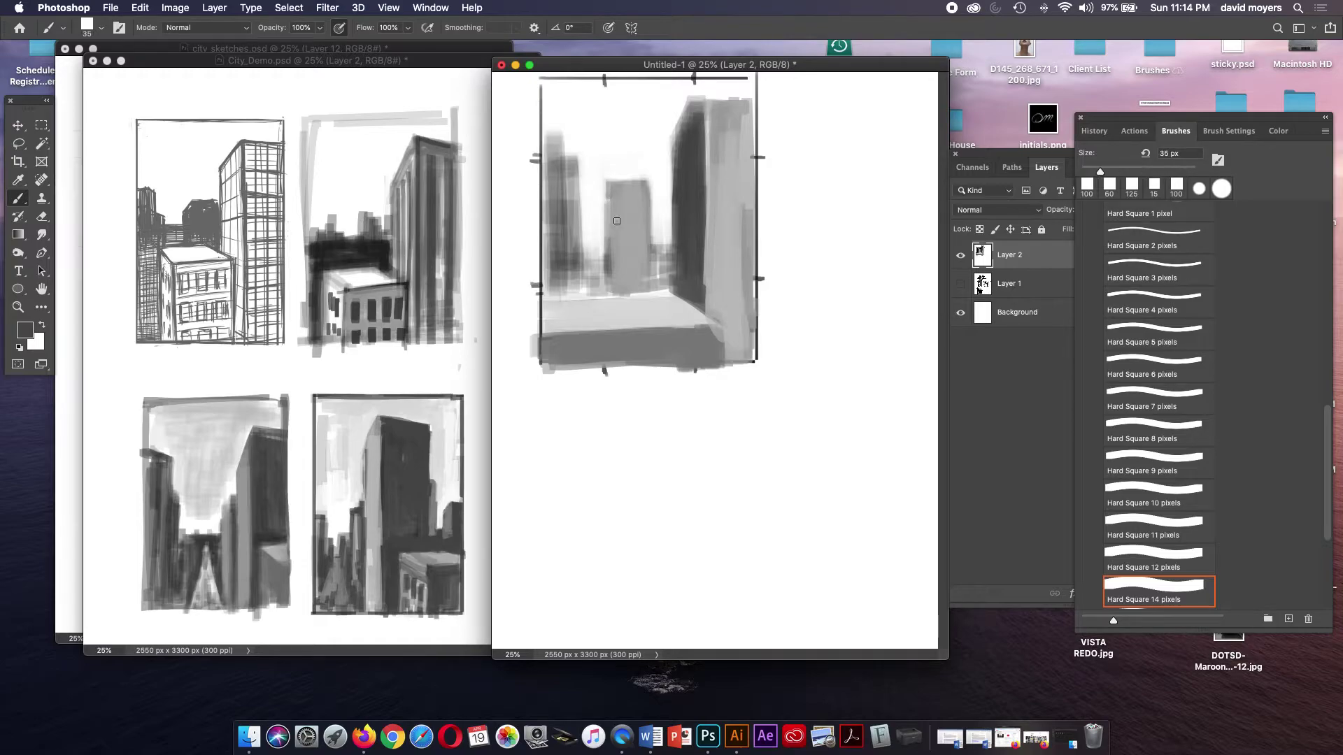
left_click_drag(605, 185, 602, 291)
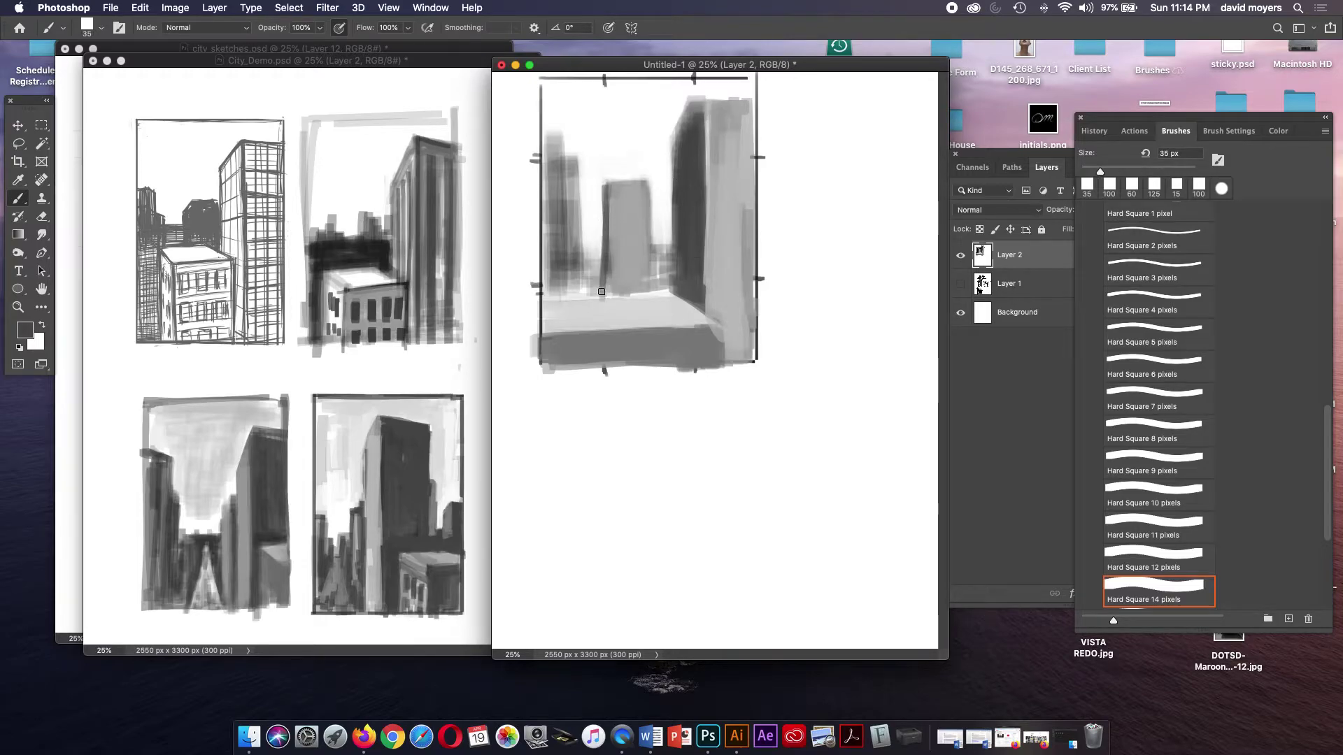
left_click_drag(606, 185, 602, 295)
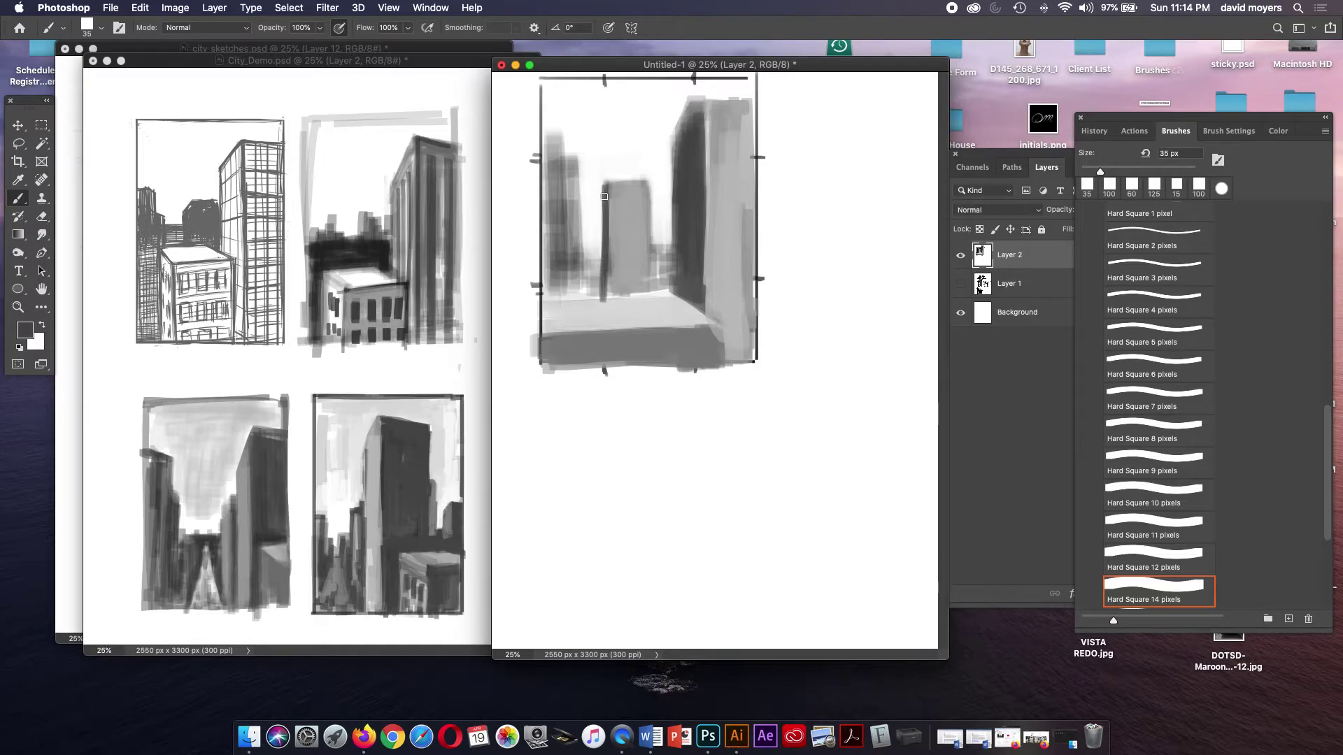
key("e")
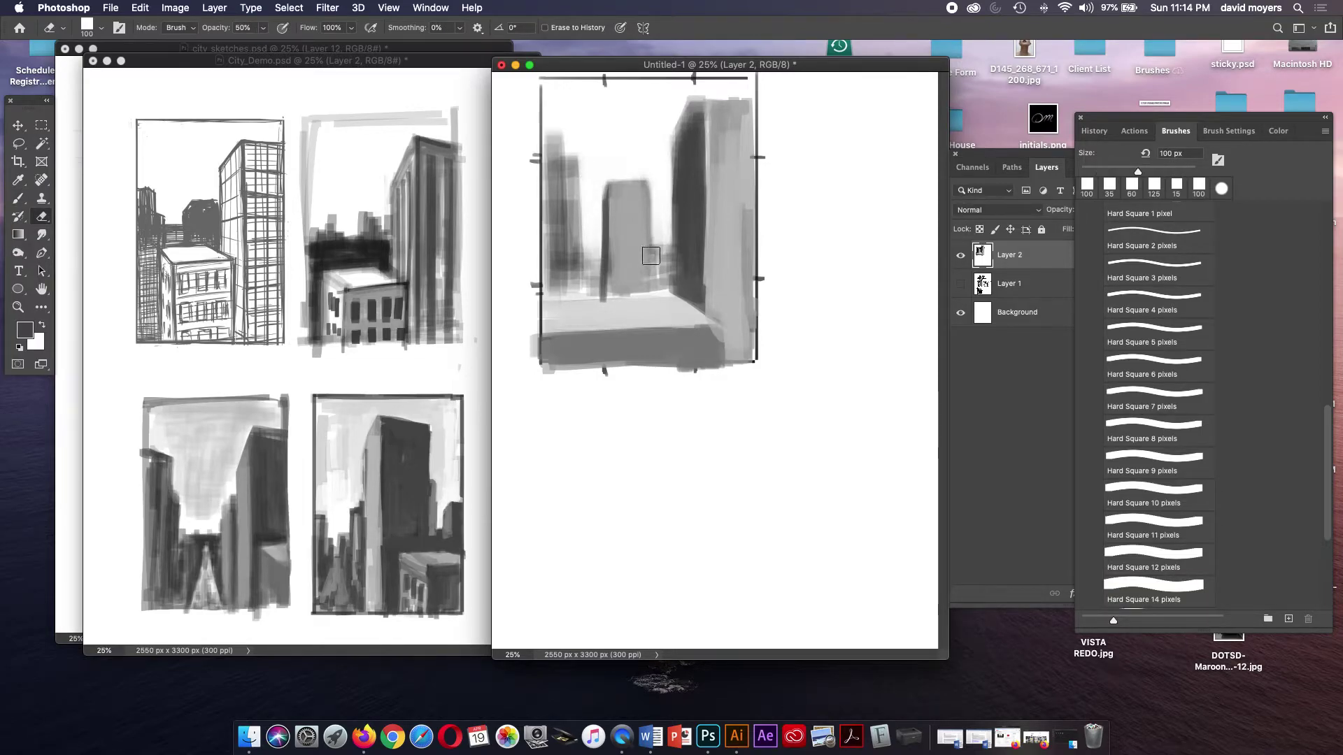
key("b")
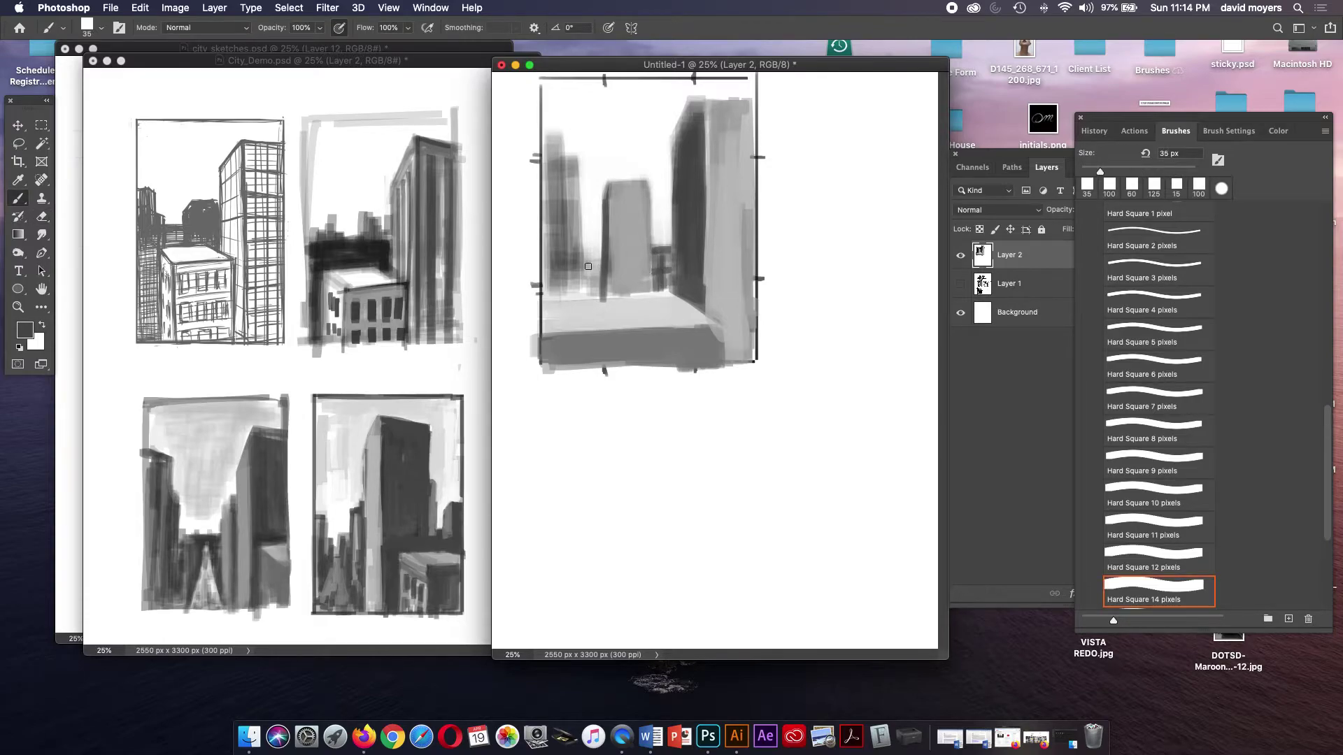
left_click_drag(599, 197, 601, 293)
- Define the left building's front face with vertical gray strokes at 35 px
left_click_drag(565, 163, 568, 282)
left_click_drag(575, 170, 570, 273)
mouse_move(572, 171)
left_mouse_down()
mouse_move(569, 287)
mouse_move(553, 143)
mouse_move(549, 251)
mouse_move(576, 286)
left_mouse_up()
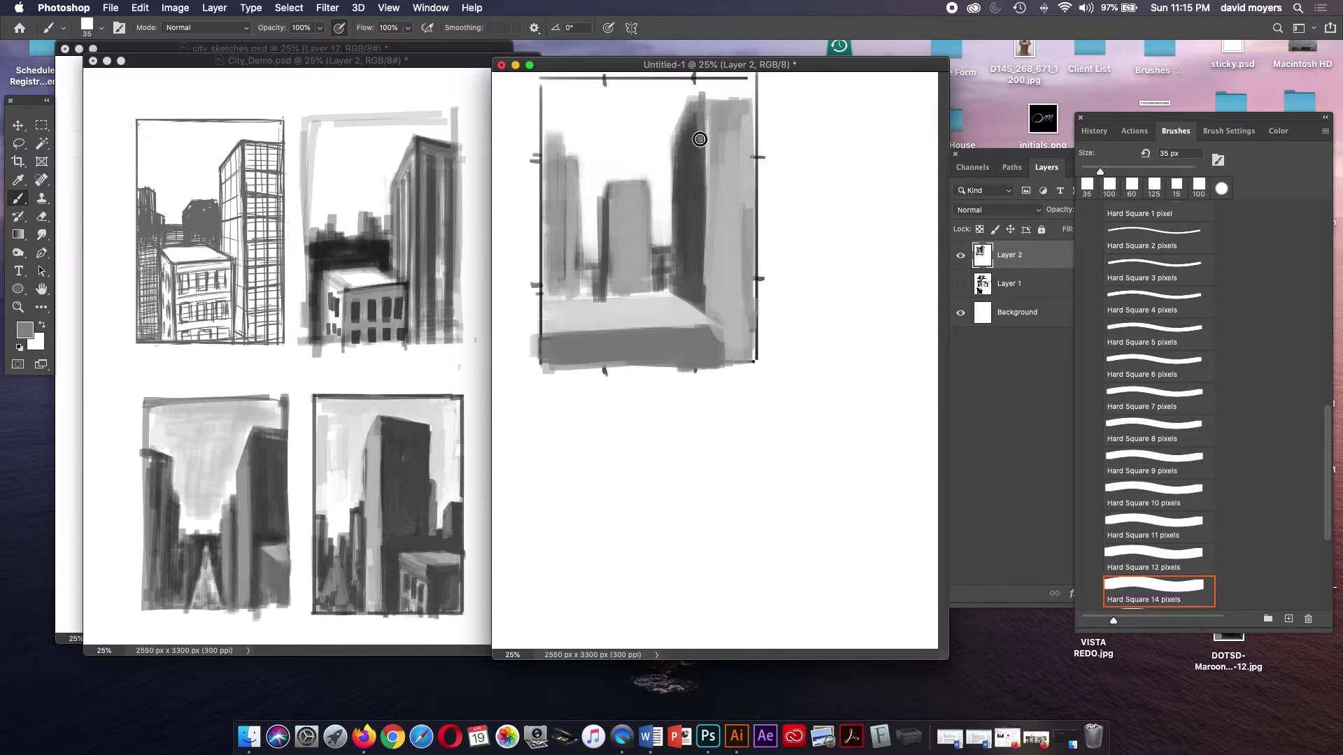
- Erase along the right tower's roofline to slant it and lighten the lower part of its lit side
left_click(698, 111, "alt")
key("e")
mouse_move(685, 117)
left_mouse_down()
mouse_move(689, 90)
mouse_move(662, 135)
mouse_move(701, 81)
mouse_move(720, 91)
left_mouse_up()
mouse_move(737, 333)
left_mouse_down()
mouse_move(725, 347)
mouse_move(734, 230)
mouse_move(735, 307)
left_mouse_up()
- Repaint the lower part of the right tower's lit side with sampled light gray at 90 px, blending at 30% opacity
key("b")
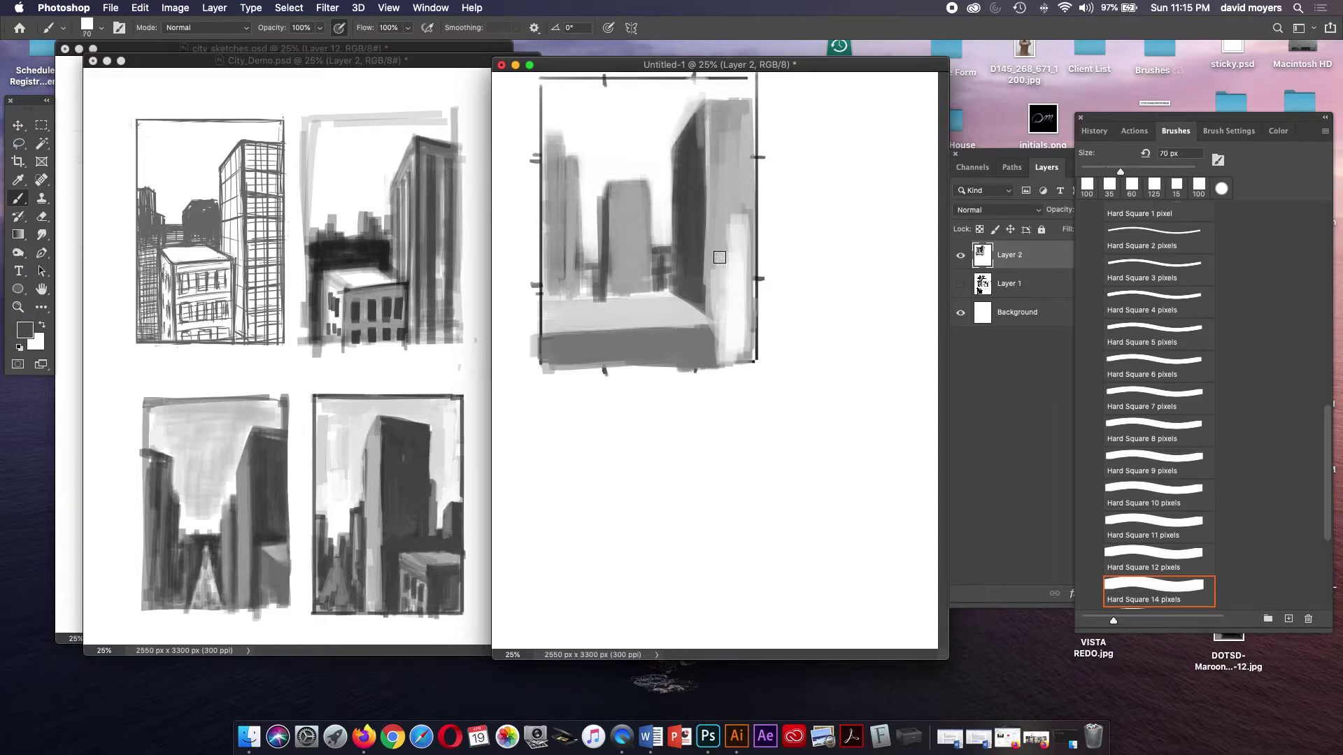
left_click(731, 238, "alt")
left_click_drag(727, 232, 725, 339)
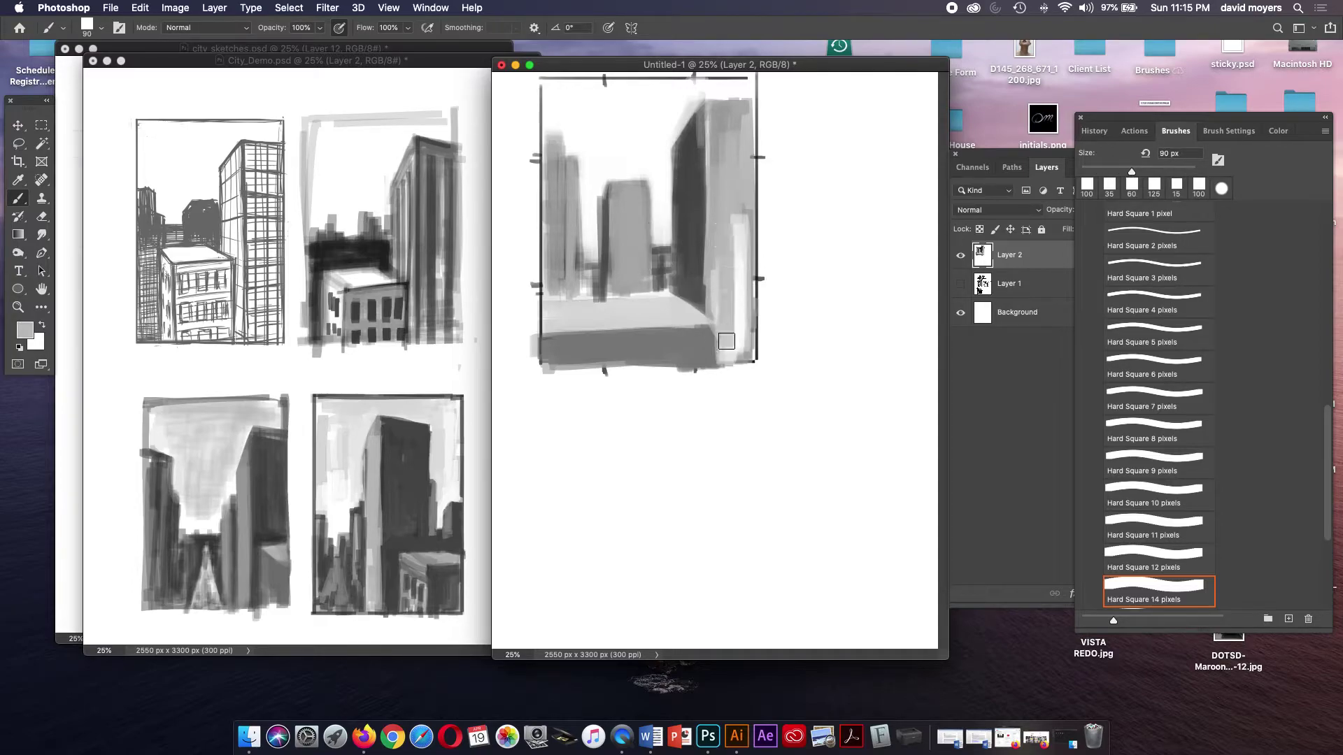
key("3")
mouse_move(724, 287)
left_mouse_down()
mouse_move(732, 216)
mouse_move(723, 360)
mouse_move(741, 261)
mouse_move(739, 329)
mouse_move(715, 291)
mouse_move(735, 189)
mouse_move(732, 299)
left_mouse_up()
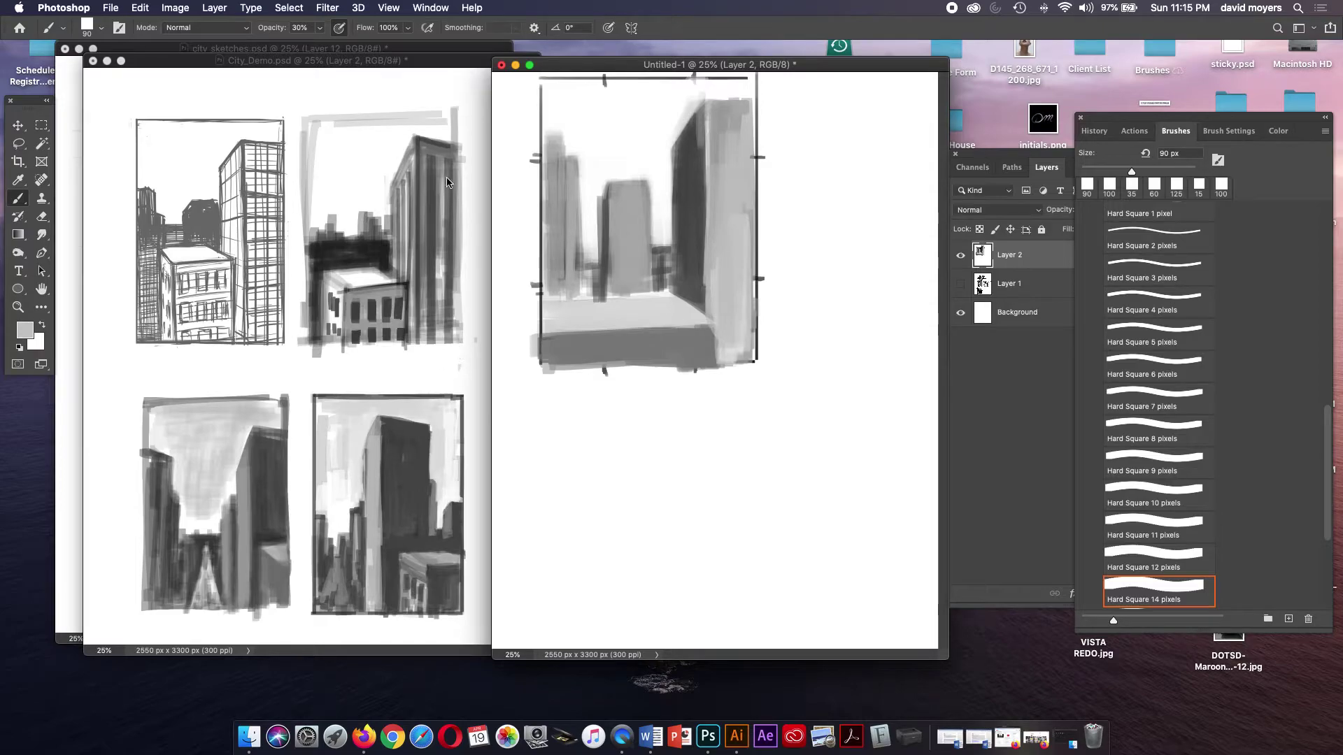
- Switch to the city_sketches.psd document and enlarge the framed street sketch to 50%
left_click(393, 49)
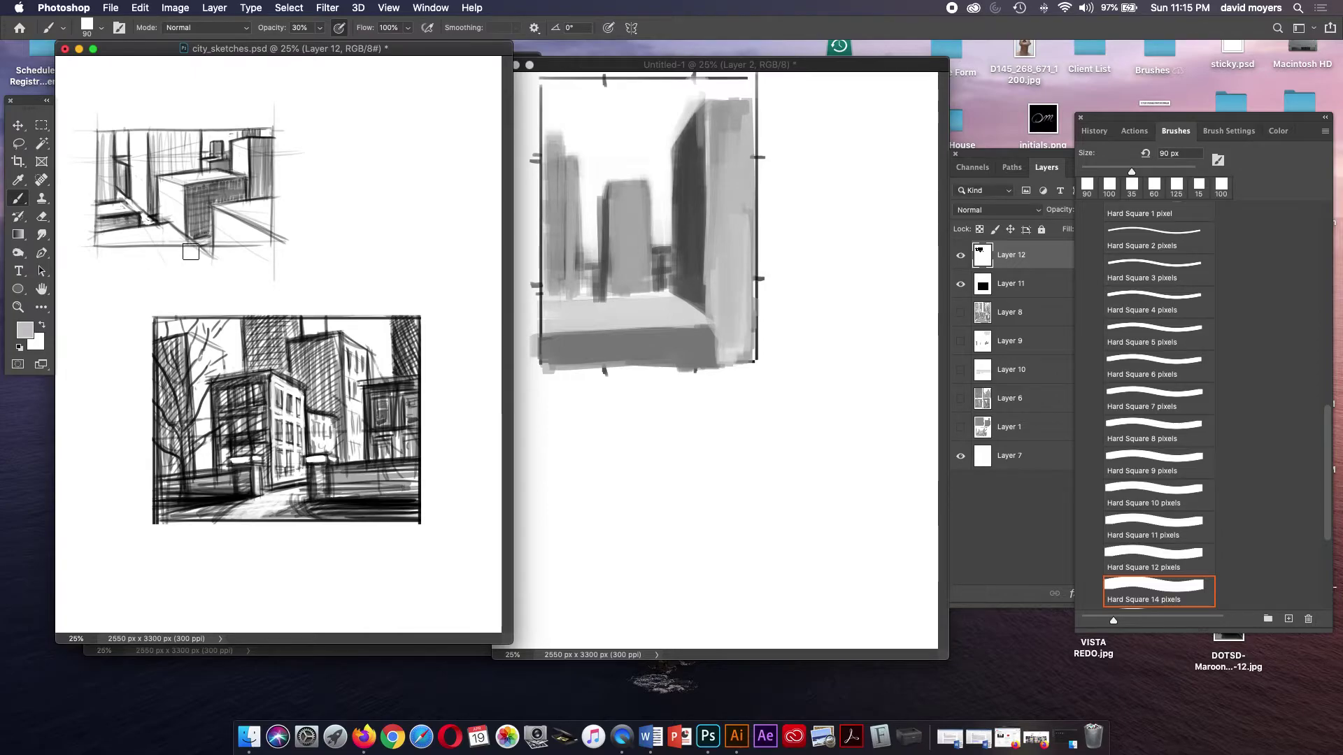
left_click(18, 308)
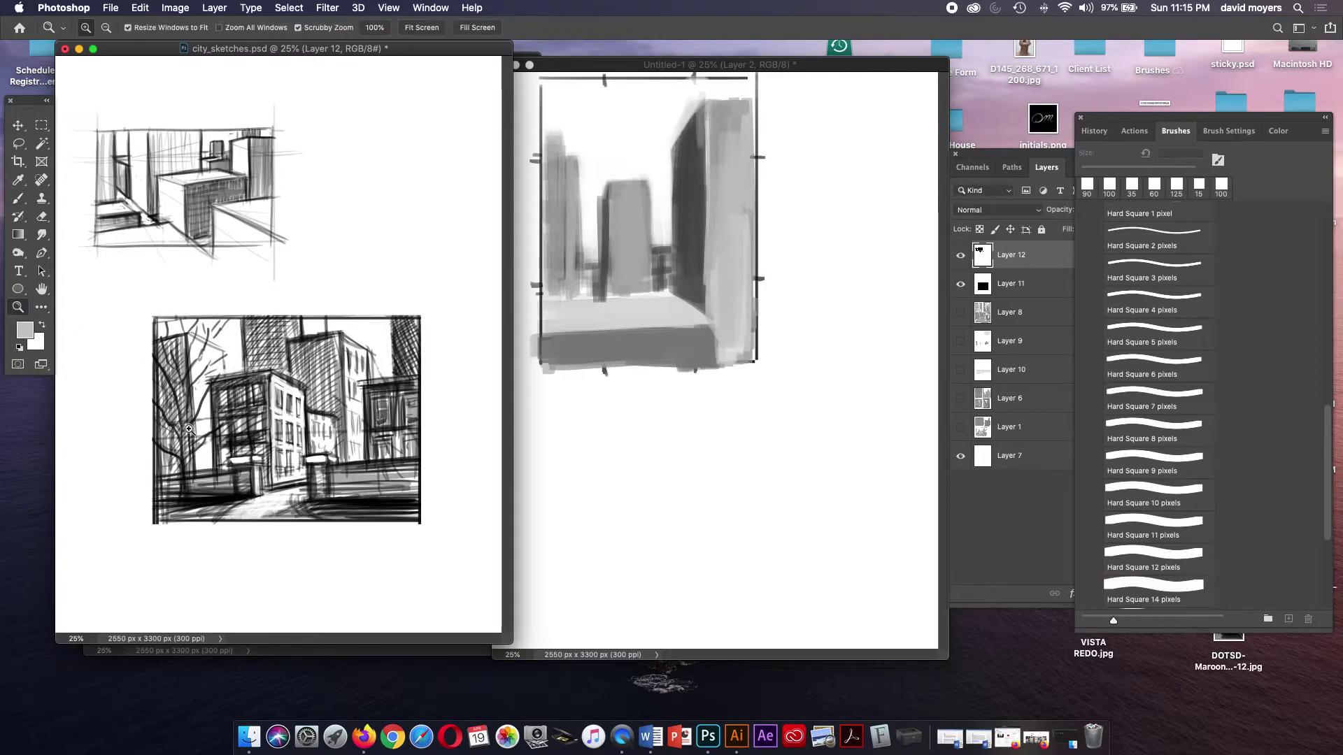
left_click(287, 458)
left_click(374, 466)
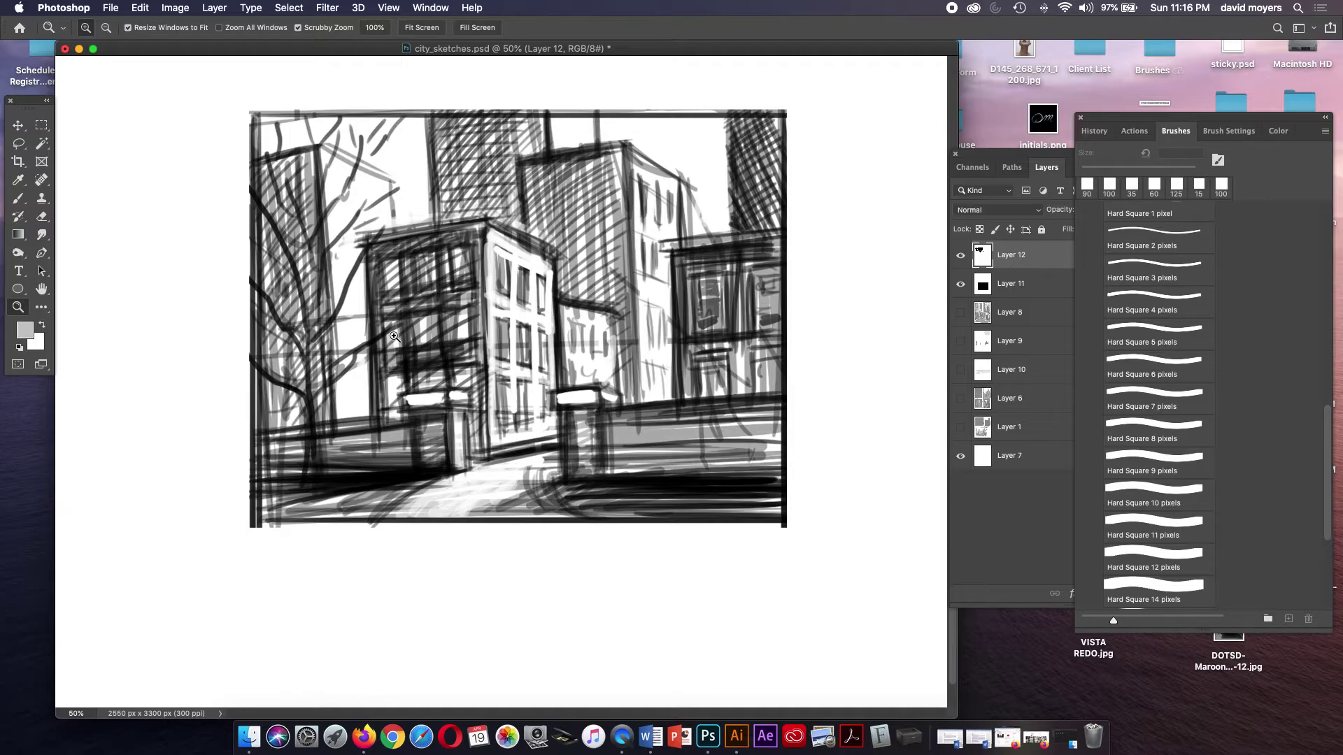
- Hide Layer 12 and, on Layer 11, erase the stray lines in the sky gap and along the right building's roof edge
key("e")
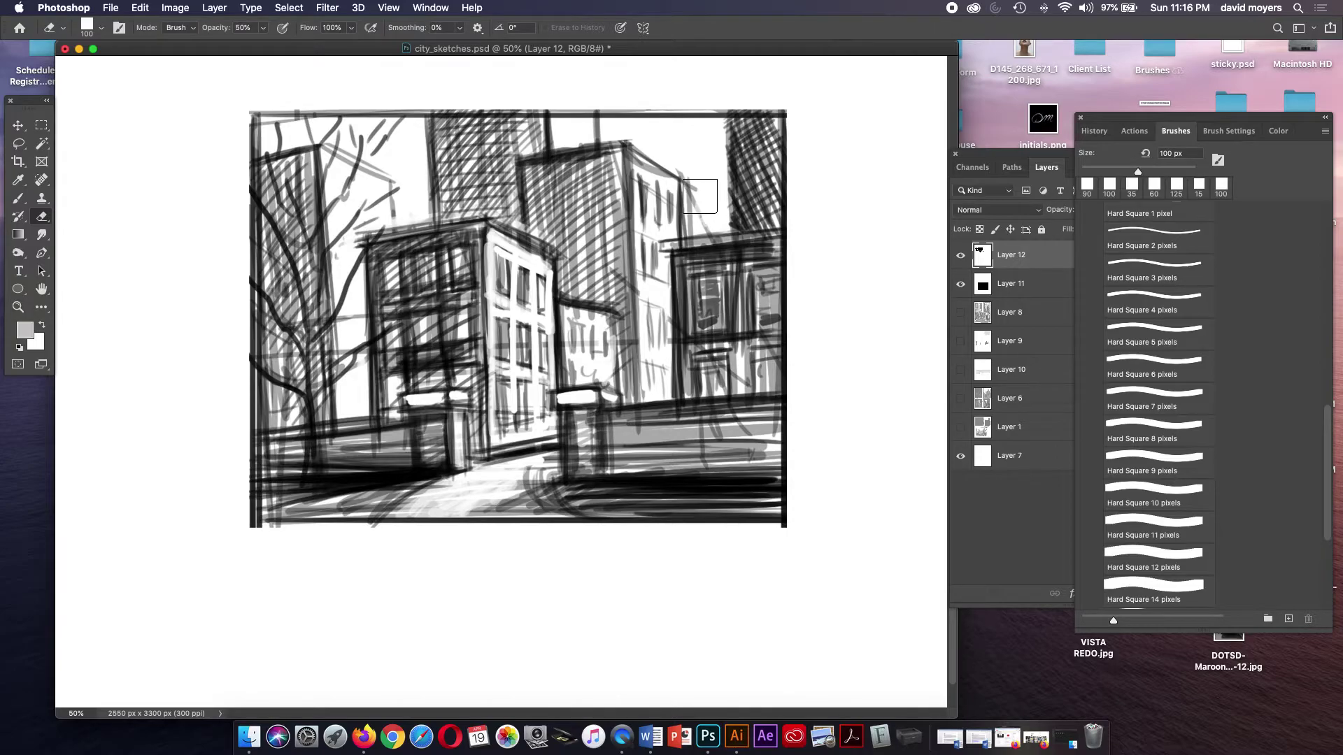
left_click_drag(705, 187, 706, 205)
left_click(1014, 281)
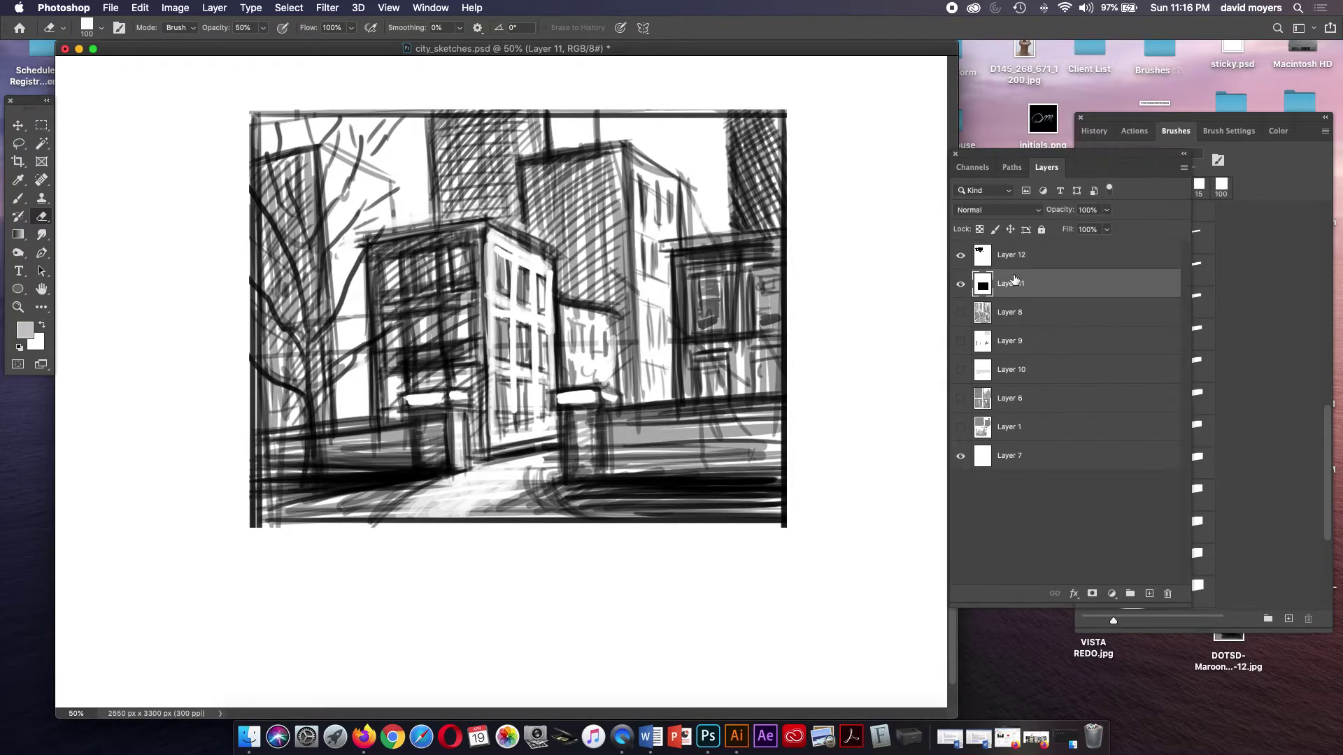
left_click_drag(709, 205, 706, 213)
mouse_move(706, 160)
left_mouse_down()
mouse_move(706, 209)
mouse_move(700, 162)
mouse_move(703, 199)
left_mouse_up()
key("bracketleft")
key("bracketleft")
key("bracketleft")
key("bracketleft")
mouse_move(693, 243)
left_mouse_down()
mouse_move(668, 245)
mouse_move(753, 235)
left_mouse_up()
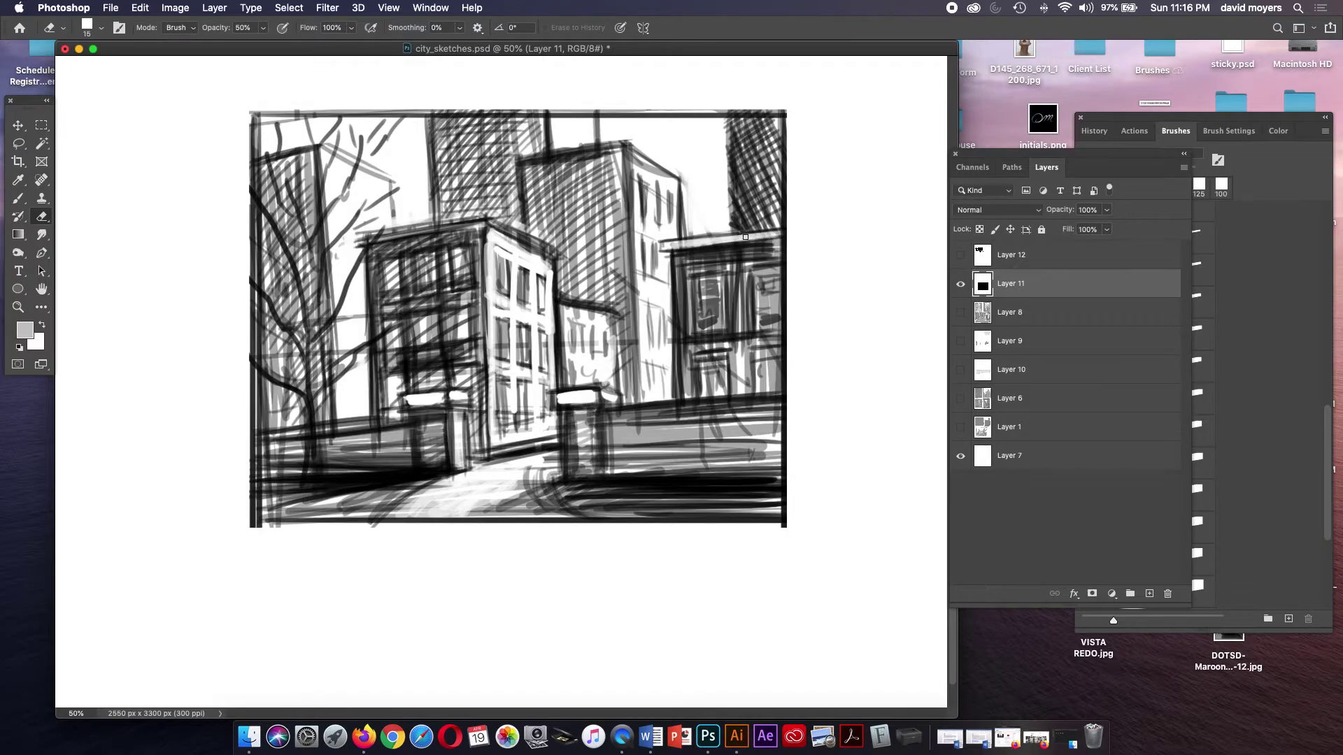
- Shade the dark face of the left gate pillar with a sampled tone using a 40 px brush at 30% opacity
right_click(428, 404)
key("Escape")
key("b")
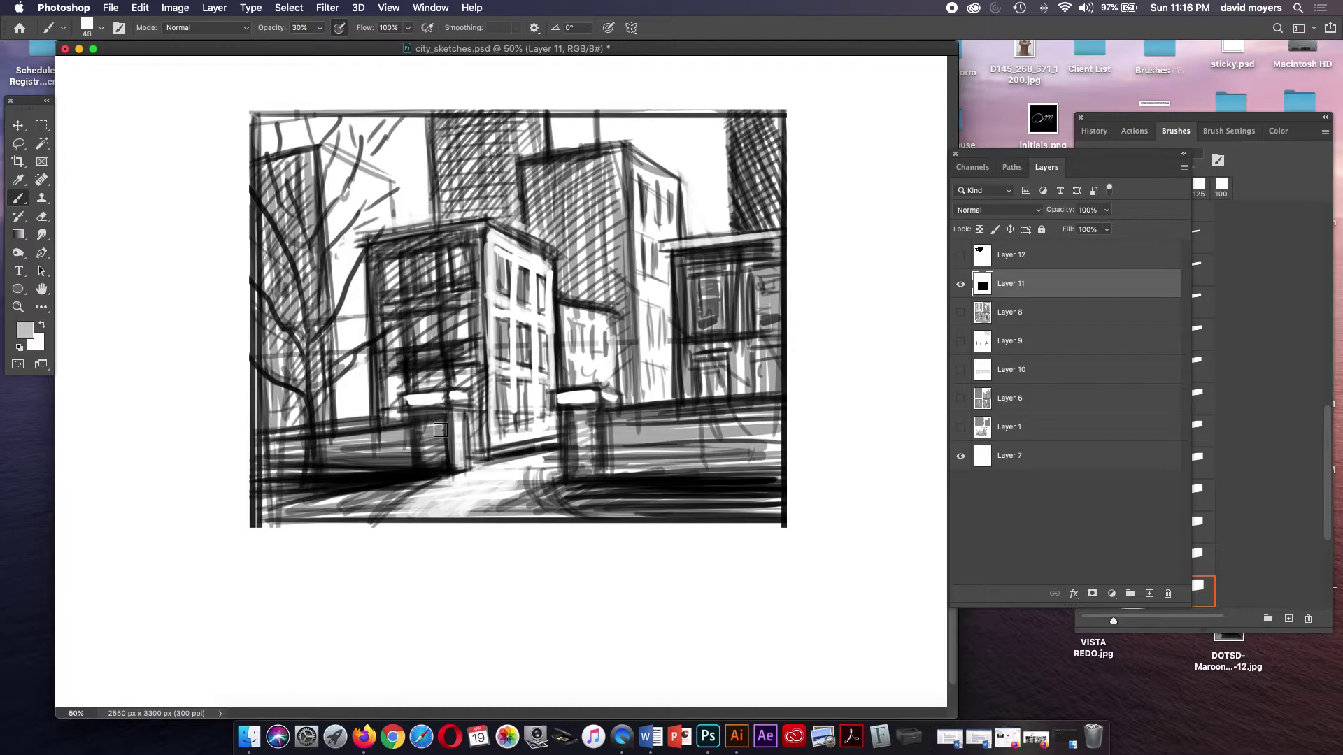
left_click(442, 445, "alt")
mouse_move(439, 427)
left_mouse_down()
mouse_move(441, 463)
mouse_move(420, 420)
mouse_move(423, 465)
mouse_move(419, 447)
mouse_move(437, 459)
left_mouse_up()
left_click(425, 399, "alt")
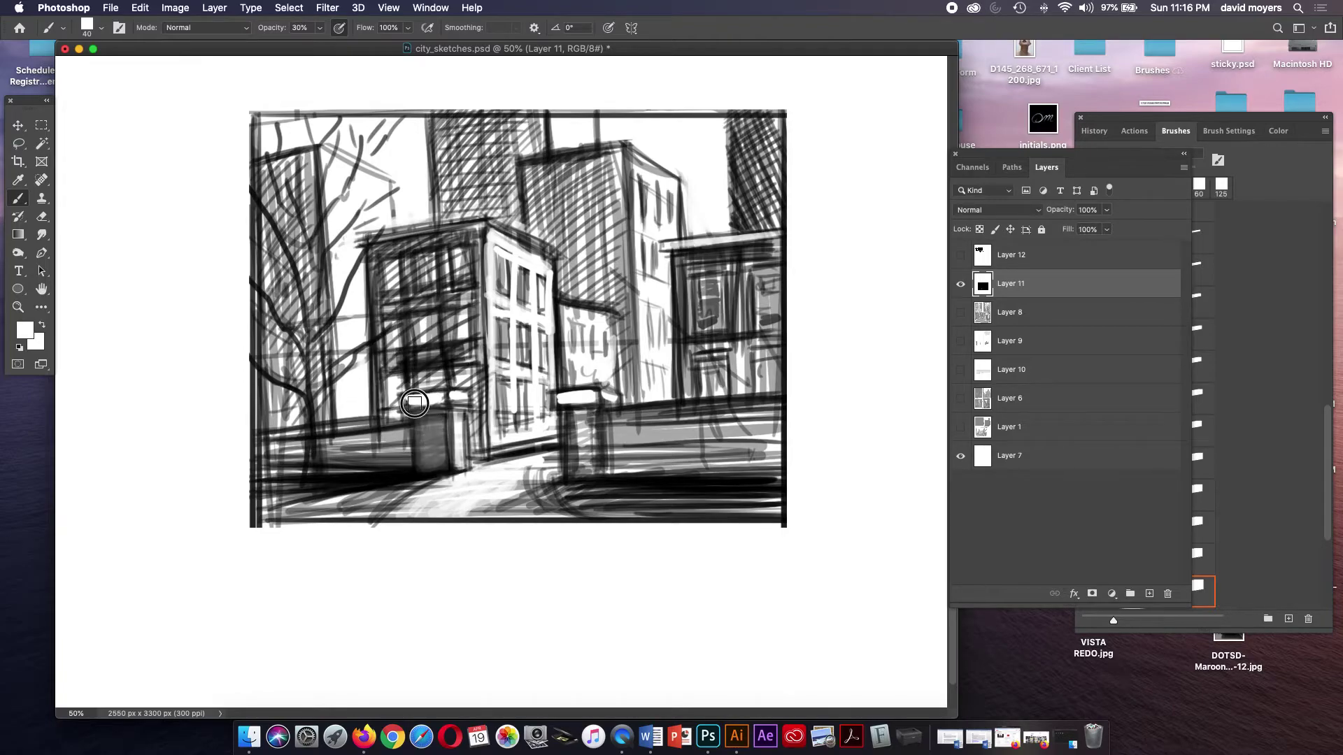
- Fill the low wall left of the gate pillar with sampled dark gray
left_click(401, 444, "alt")
mouse_move(400, 433)
left_mouse_down()
mouse_move(392, 455)
mouse_move(378, 441)
mouse_move(350, 448)
mouse_move(389, 465)
mouse_move(363, 464)
mouse_move(402, 453)
mouse_move(351, 479)
mouse_move(288, 459)
mouse_move(257, 467)
mouse_move(350, 440)
mouse_move(322, 465)
mouse_move(395, 458)
mouse_move(403, 437)
mouse_move(405, 463)
left_mouse_up()
left_click_drag(309, 467, 279, 470)
- Deepen the left gate pillar's dark face with a sampled near-black and clean up above the left wall with white at 40% opacity
left_click(433, 440, "alt")
left_click(422, 438, "alt")
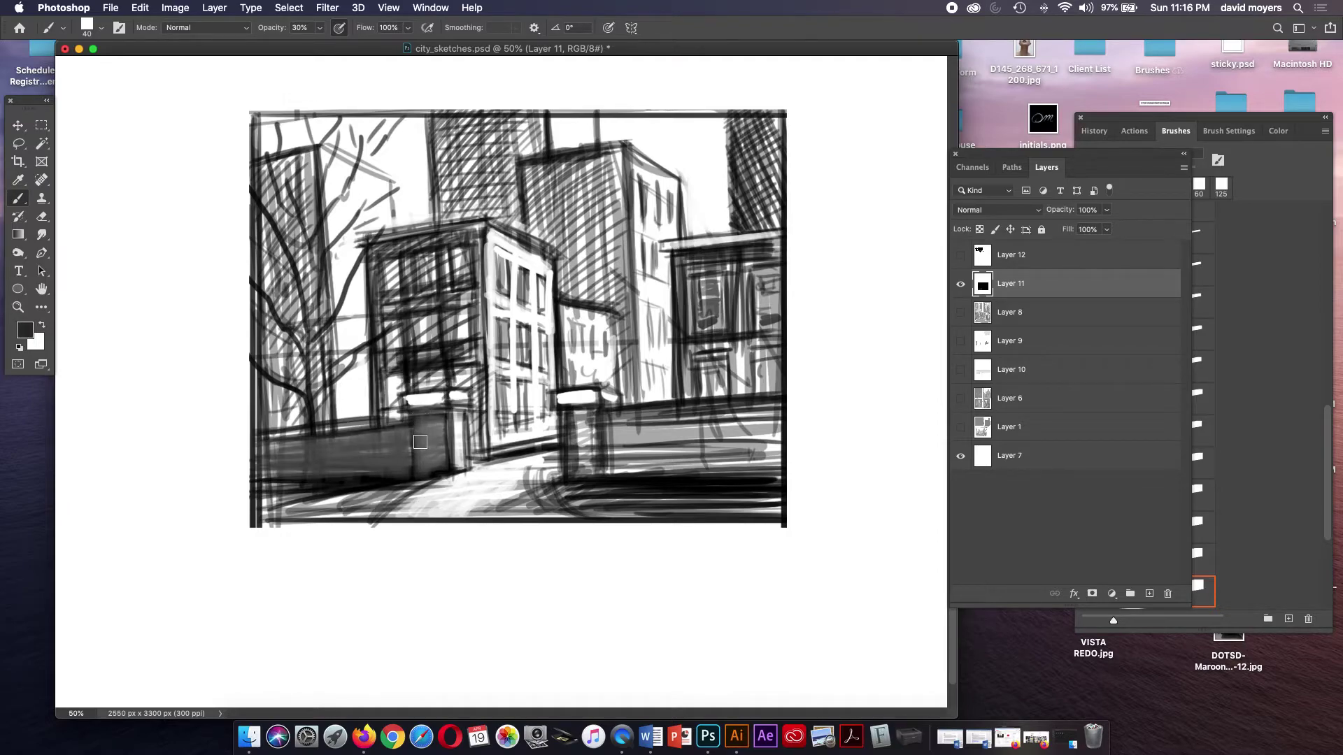
mouse_move(433, 431)
left_mouse_down()
mouse_move(422, 470)
mouse_move(438, 466)
left_mouse_up()
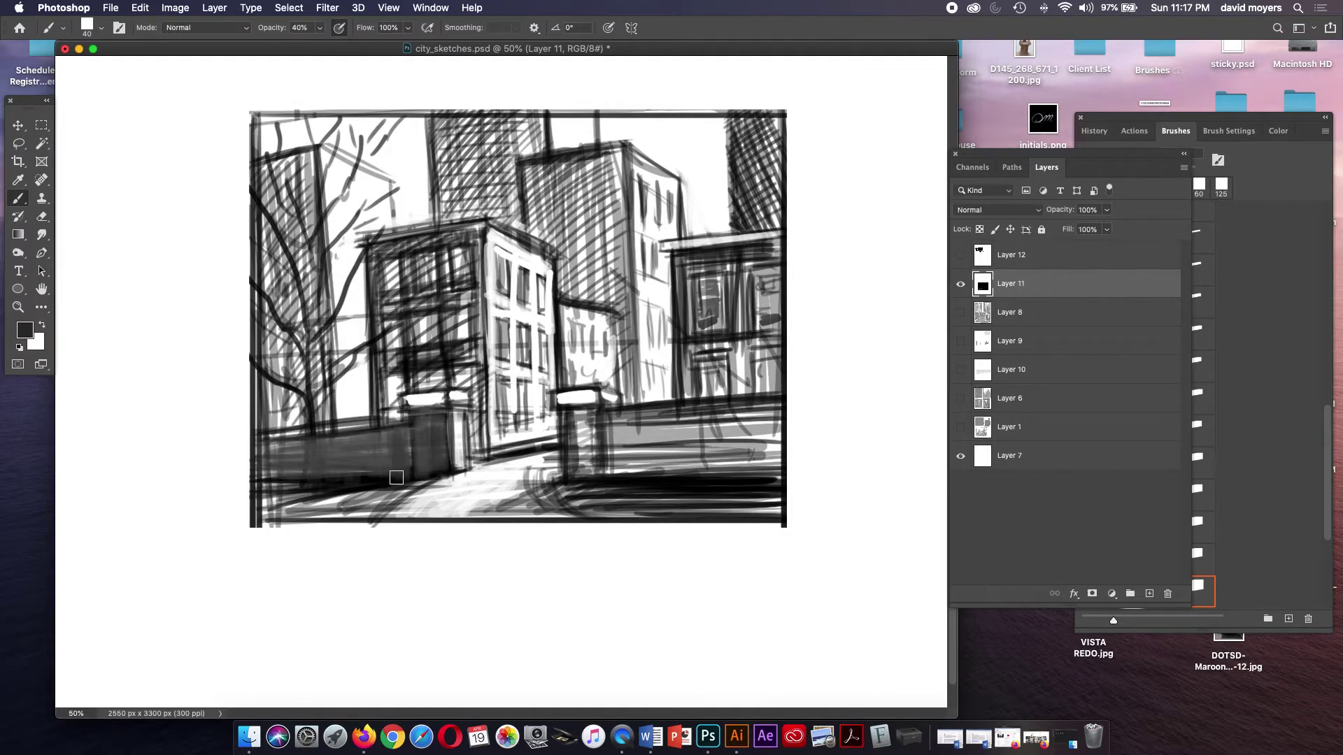
left_click(355, 408, "alt")
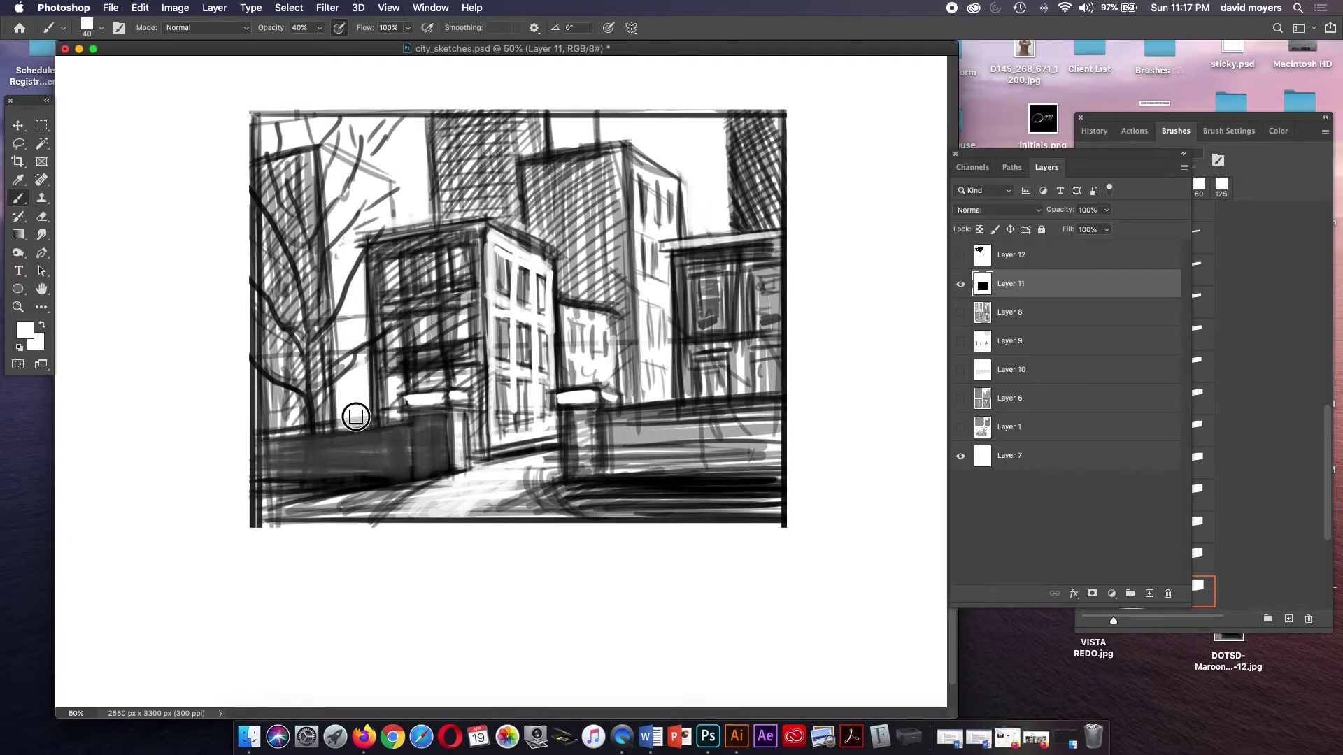
left_click_drag(348, 421, 363, 391)
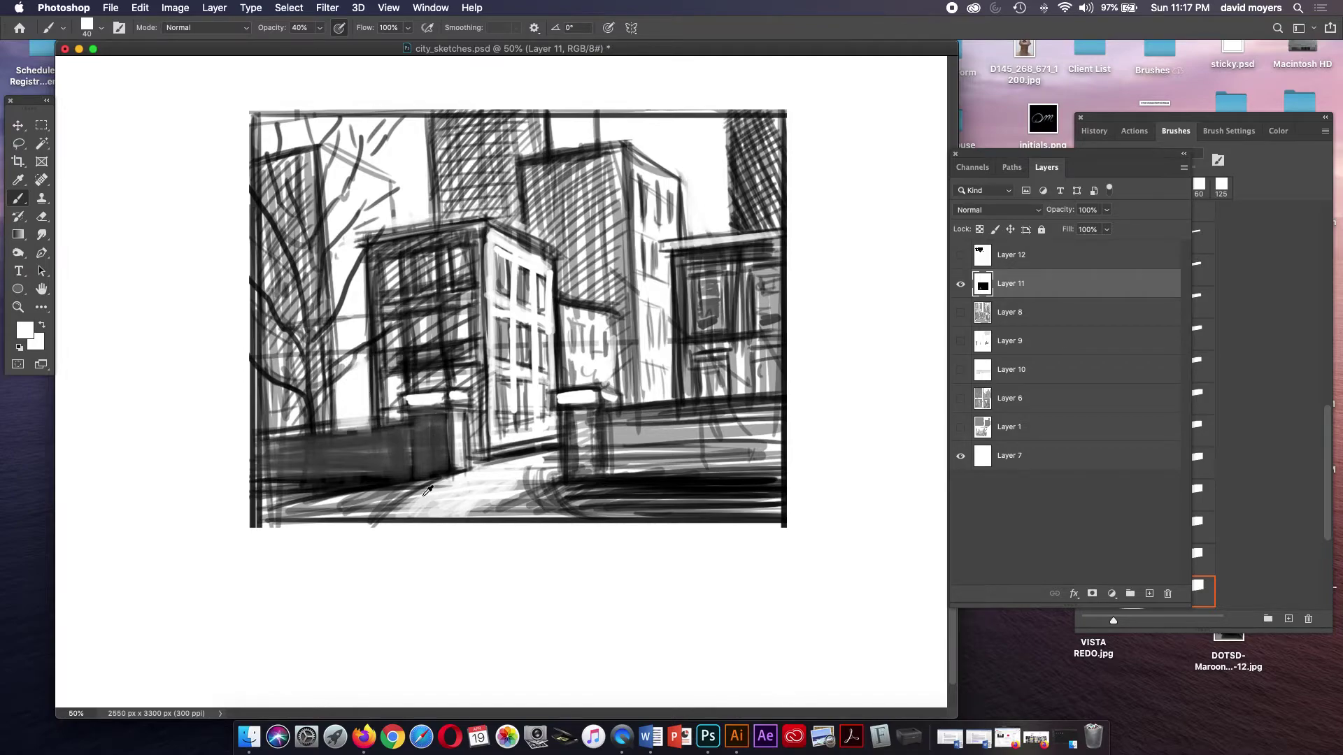
- Shade the left gate pillar's cap with sampled gray, keep its right corner light, and darken the pillar's right face at 40% opacity
left_click(374, 504, "alt")
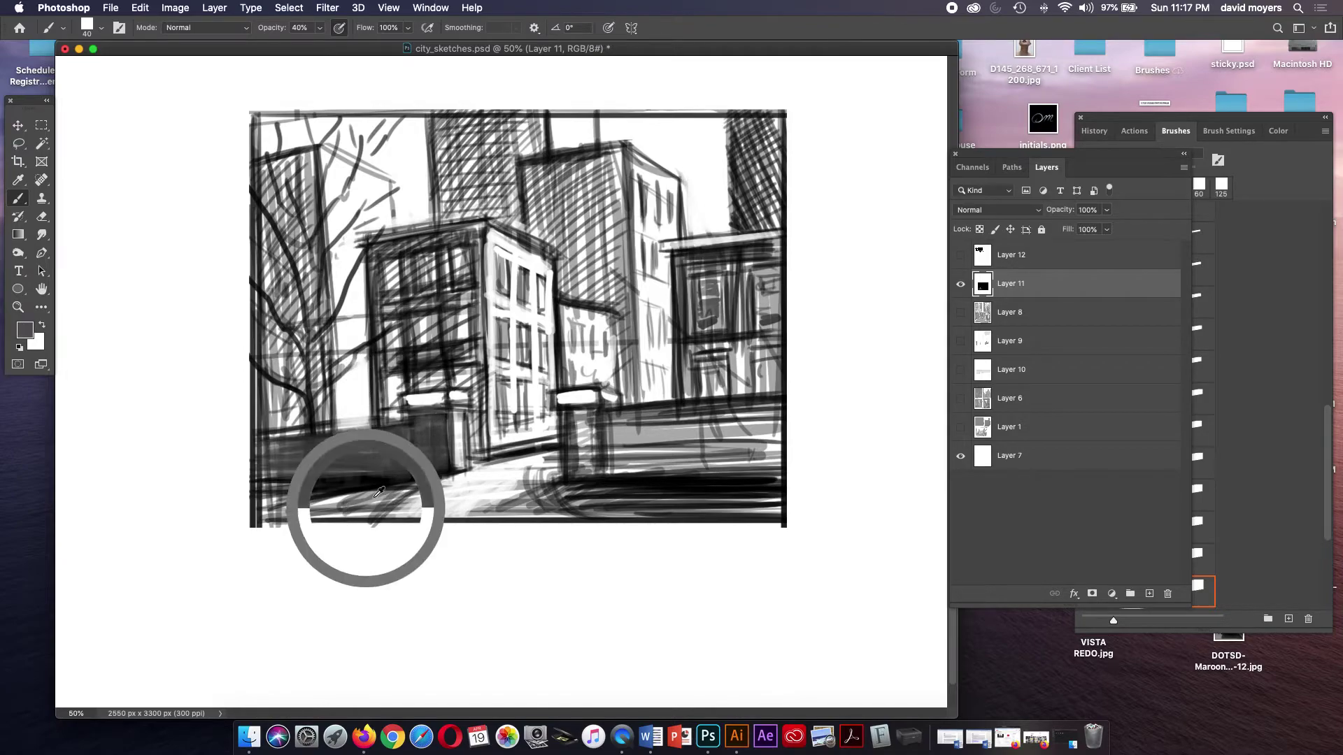
mouse_move(412, 403)
left_mouse_down()
mouse_move(455, 396)
mouse_move(430, 398)
left_mouse_up()
left_click(465, 403, "alt")
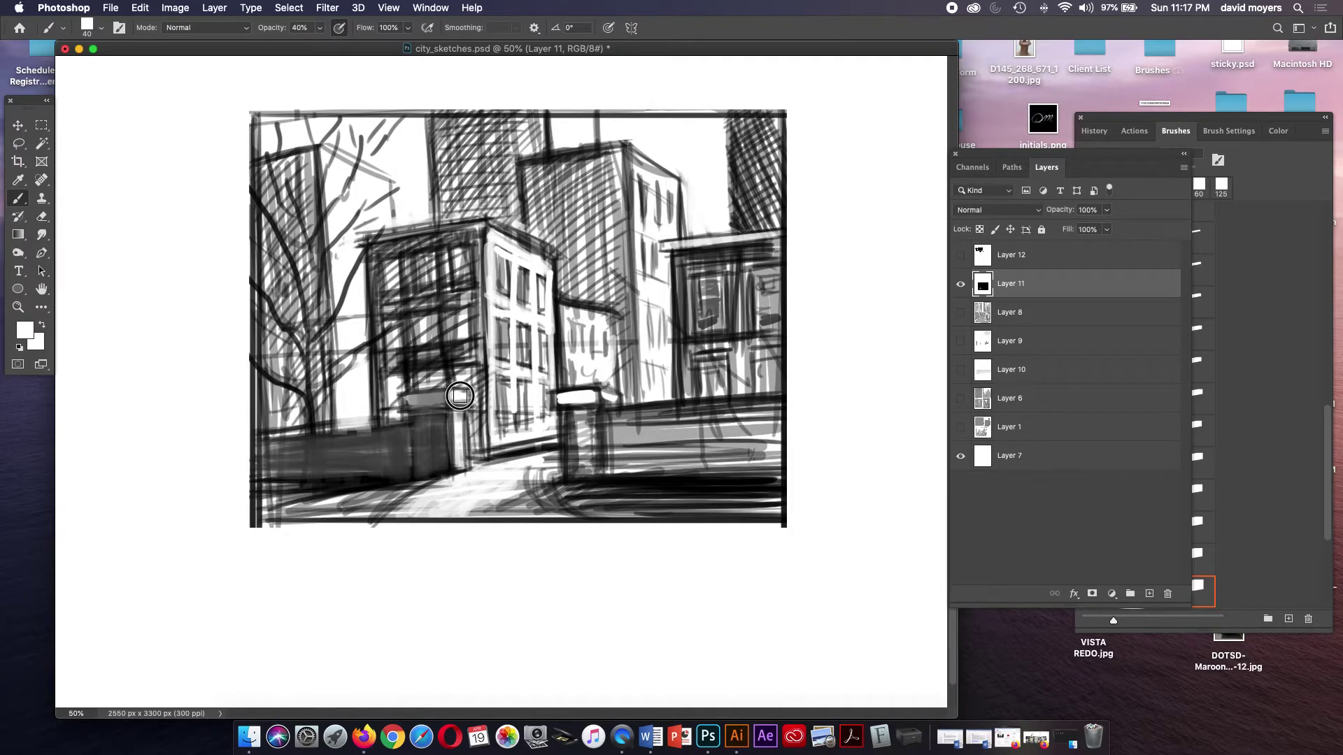
left_click_drag(459, 449, 461, 458)
left_click(449, 446, "alt")
left_click(460, 458)
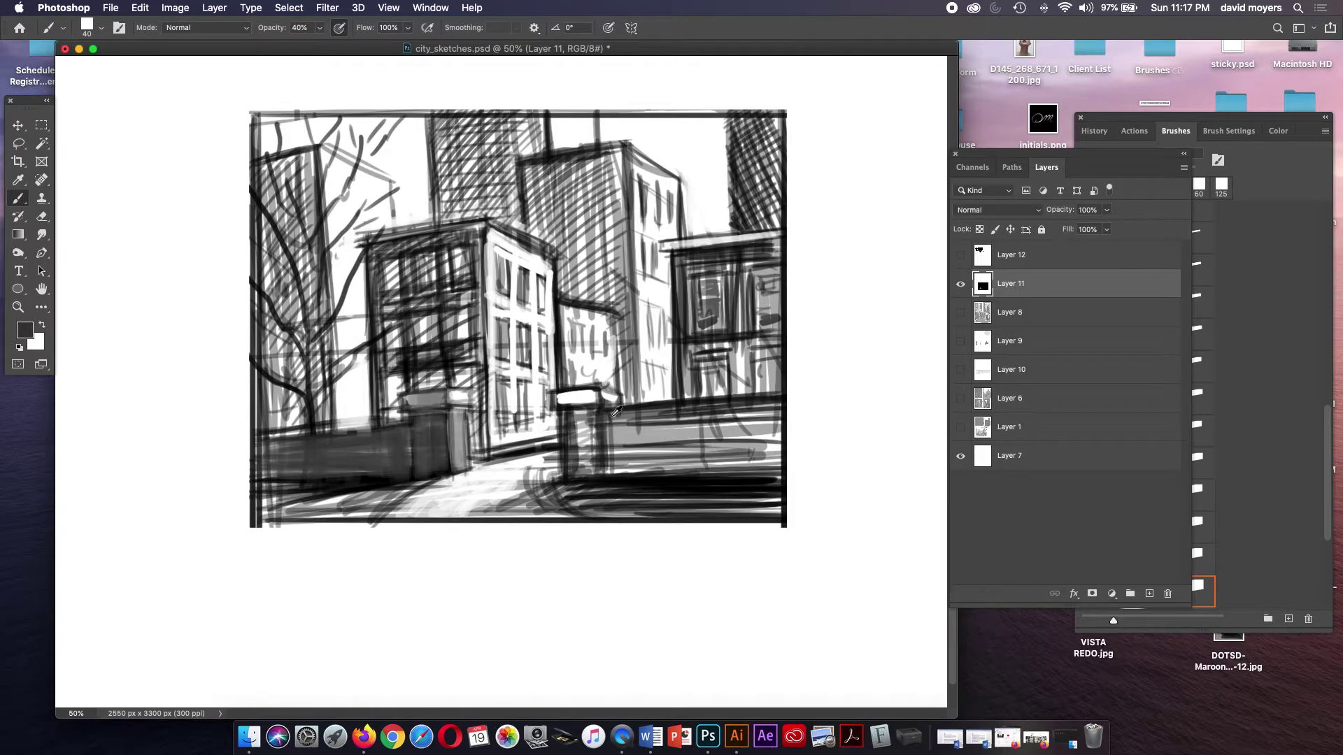
- Darken the right gate pillar and wall with sampled dark gray and deepen the ground below the wall with sampled near-black
left_click(586, 438, "alt")
left_click(432, 439, "alt")
mouse_move(568, 422)
left_mouse_down()
mouse_move(571, 470)
mouse_move(585, 422)
mouse_move(763, 412)
mouse_move(636, 425)
mouse_move(752, 426)
mouse_move(630, 447)
mouse_move(752, 449)
mouse_move(645, 460)
mouse_move(769, 448)
mouse_move(769, 420)
mouse_move(628, 463)
left_mouse_up()
left_click(685, 475, "alt")
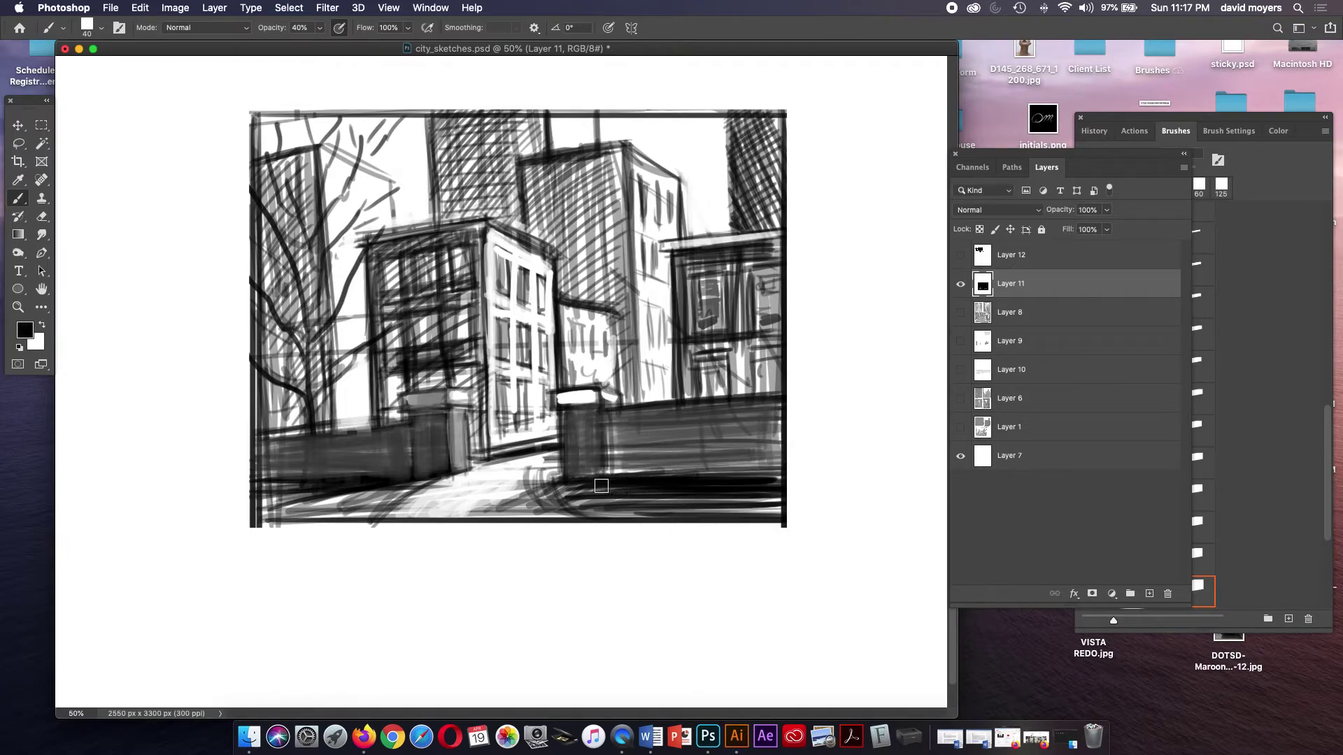
mouse_move(602, 489)
left_mouse_down()
mouse_move(675, 505)
mouse_move(765, 489)
mouse_move(776, 505)
mouse_move(717, 525)
left_mouse_up()
- Flip the image horizontally and rotate the Layer 11 sketch about 2.2° counterclockwise
key("super+shift+h")
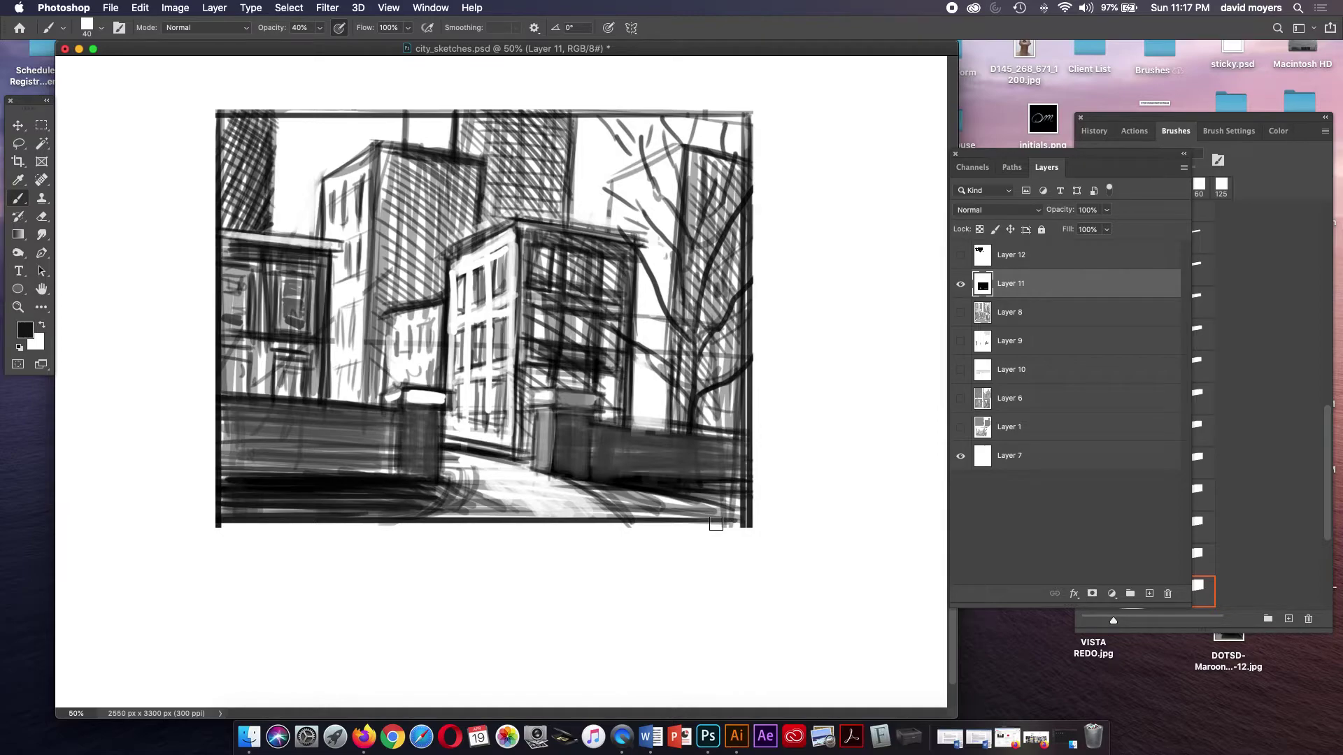
key("ctrl+t")
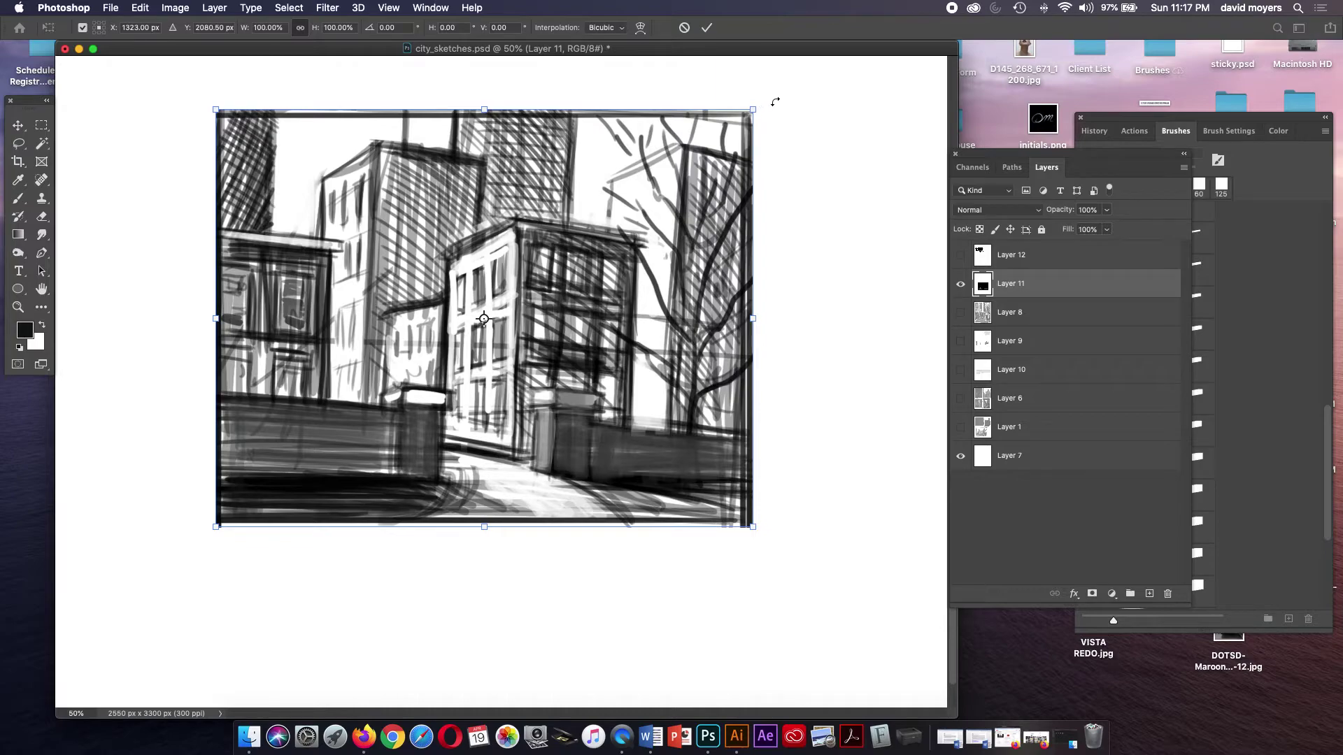
left_click_drag(764, 101, 755, 91)
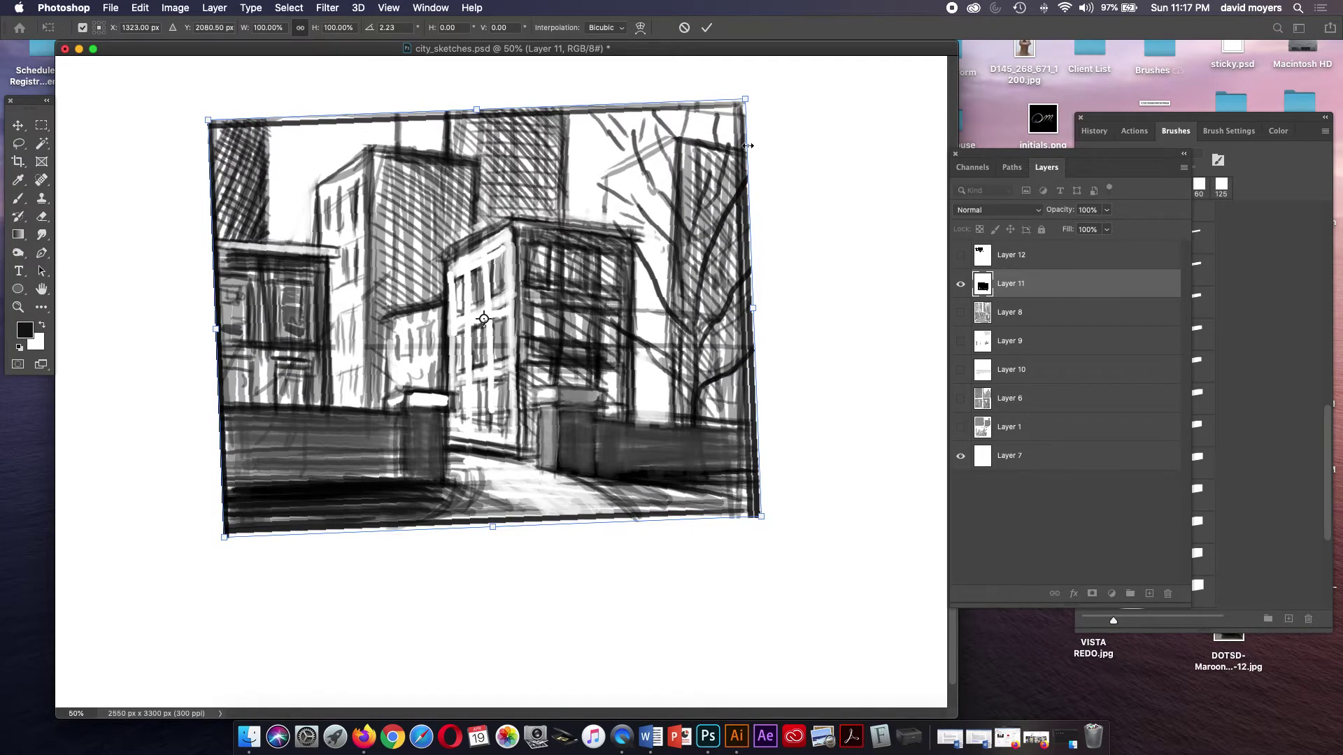
key("Return")
key("b")
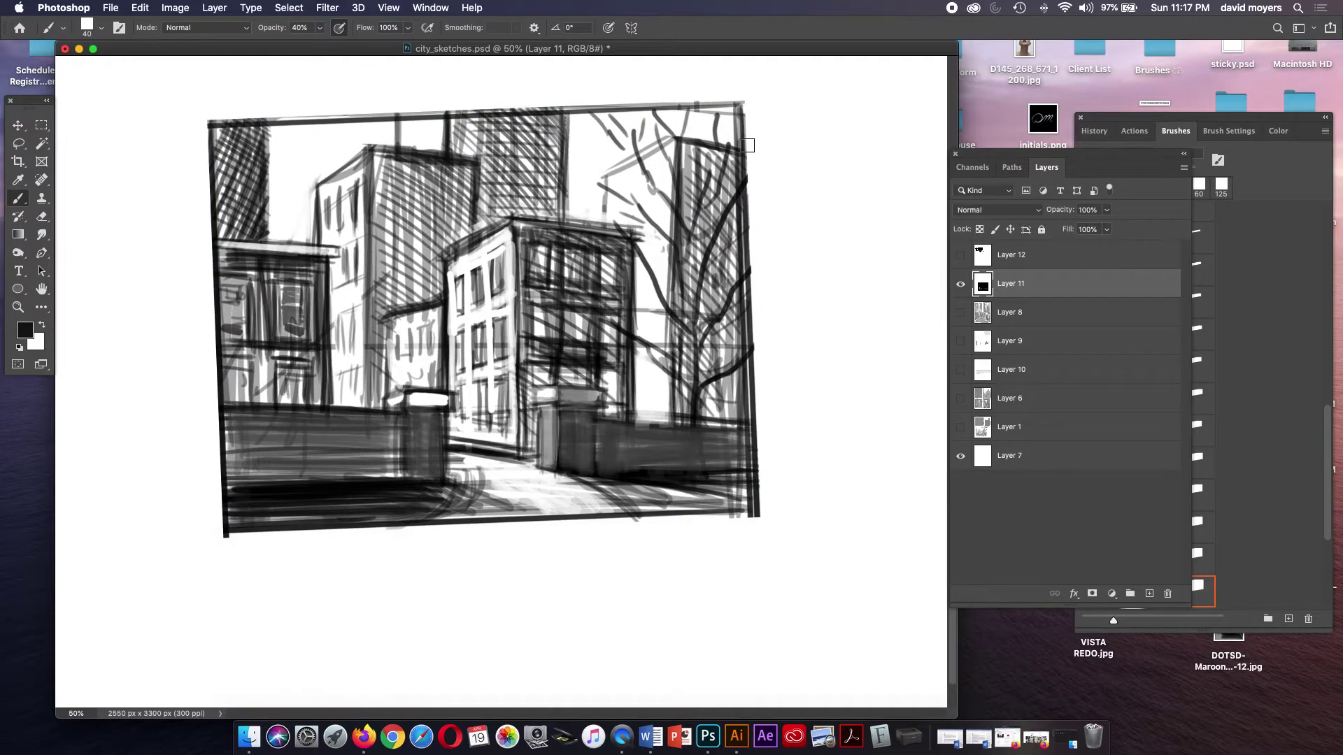
- Show the rulers and place two vertical and two horizontal guides around the tilted sketch for a squared frame
key("super+r")
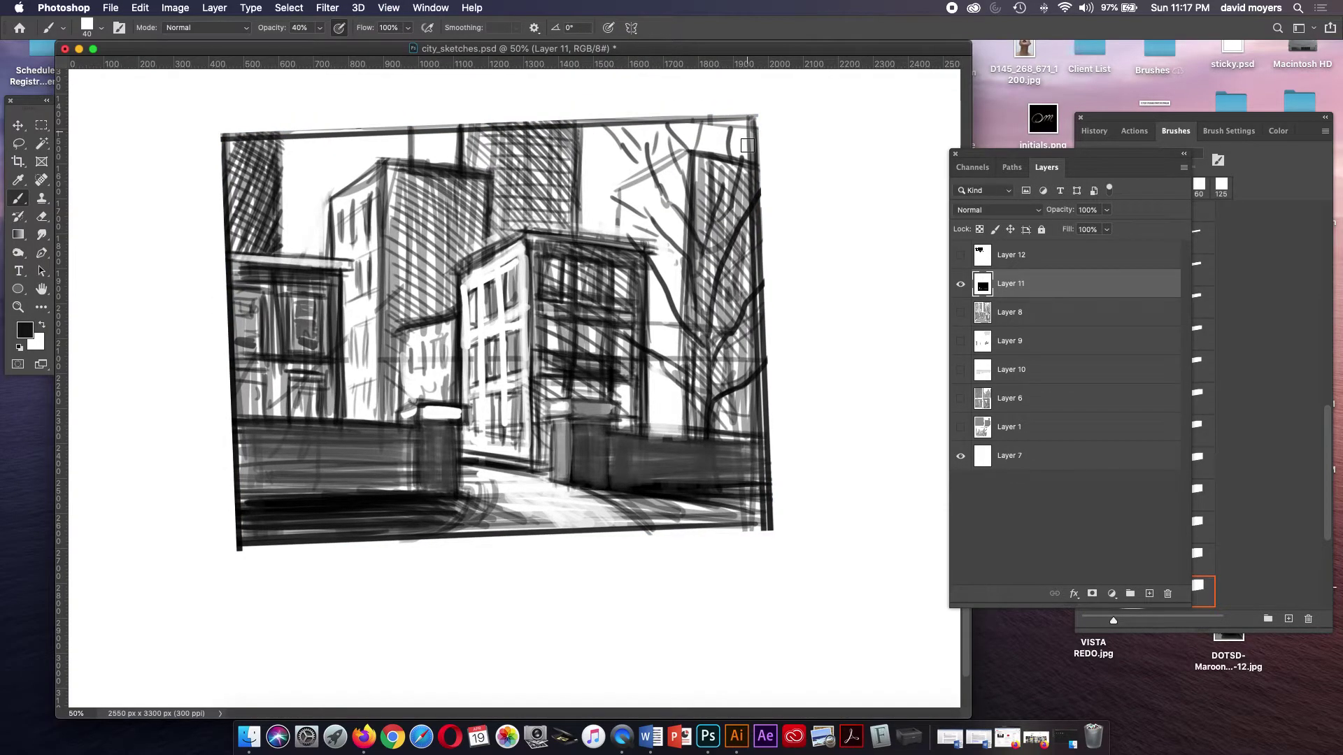
left_click_drag(63, 463, 243, 466)
left_click_drag(68, 528, 765, 490)
left_click_drag(607, 64, 608, 137)
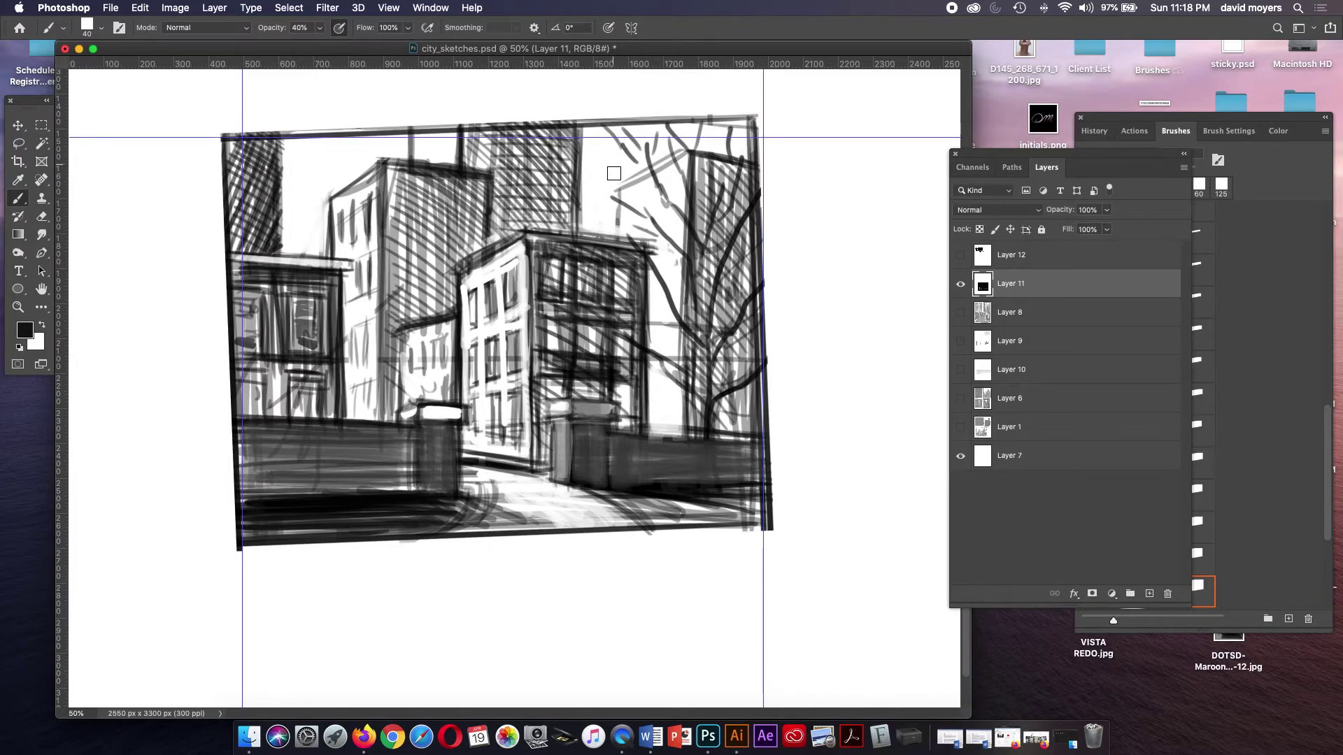
mouse_move(586, 67)
left_mouse_down()
mouse_move(549, 556)
mouse_move(545, 546)
left_mouse_up()
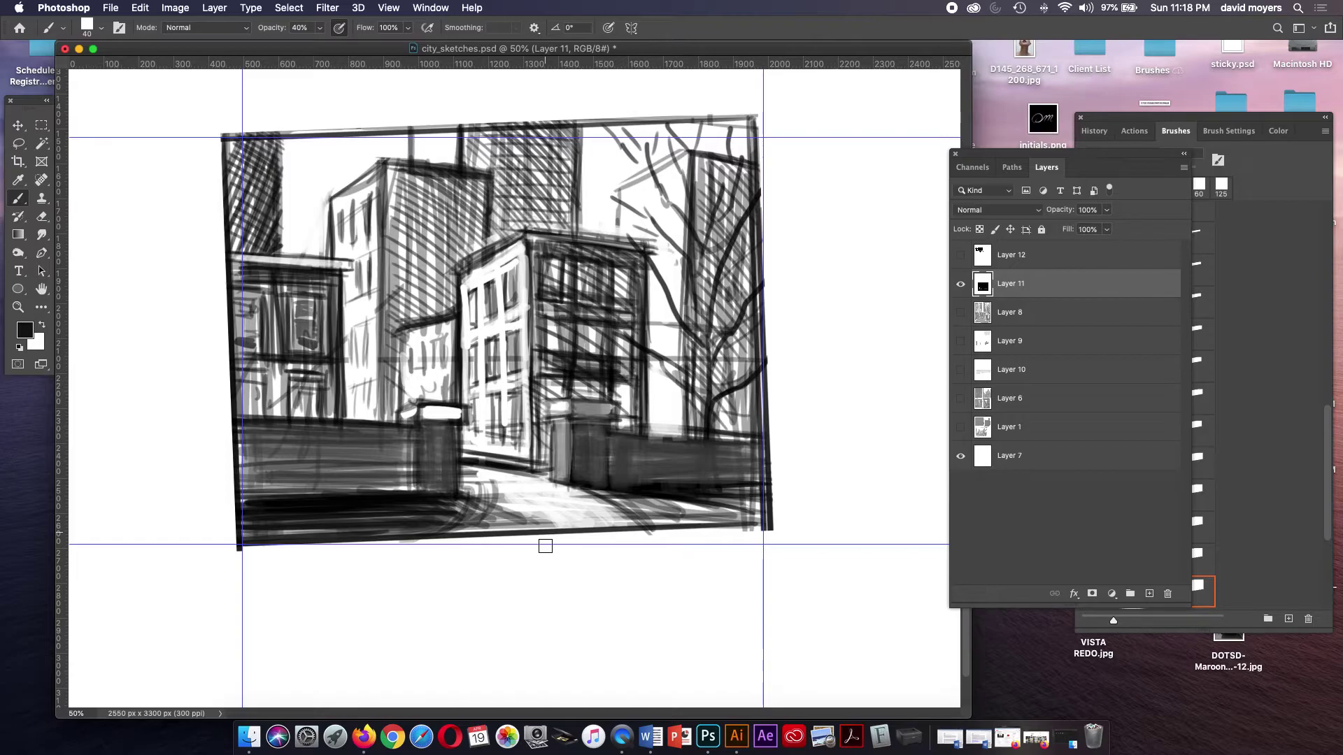
- Distort the Layer 11 sketch by its bottom-right, top-right and top-left corners to bring its frame closer to the guides
key("ctrl+t")
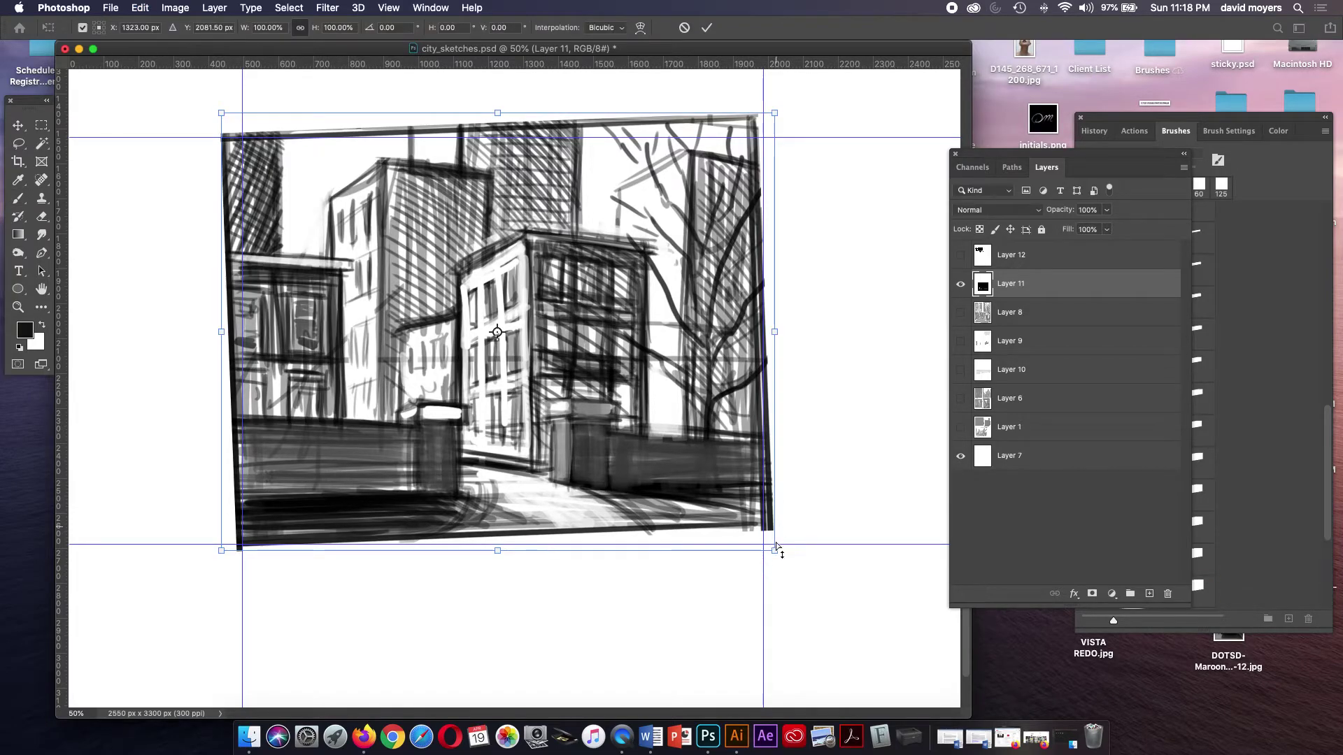
left_click_drag(775, 550, 775, 566)
left_click_drag(773, 121, 784, 121)
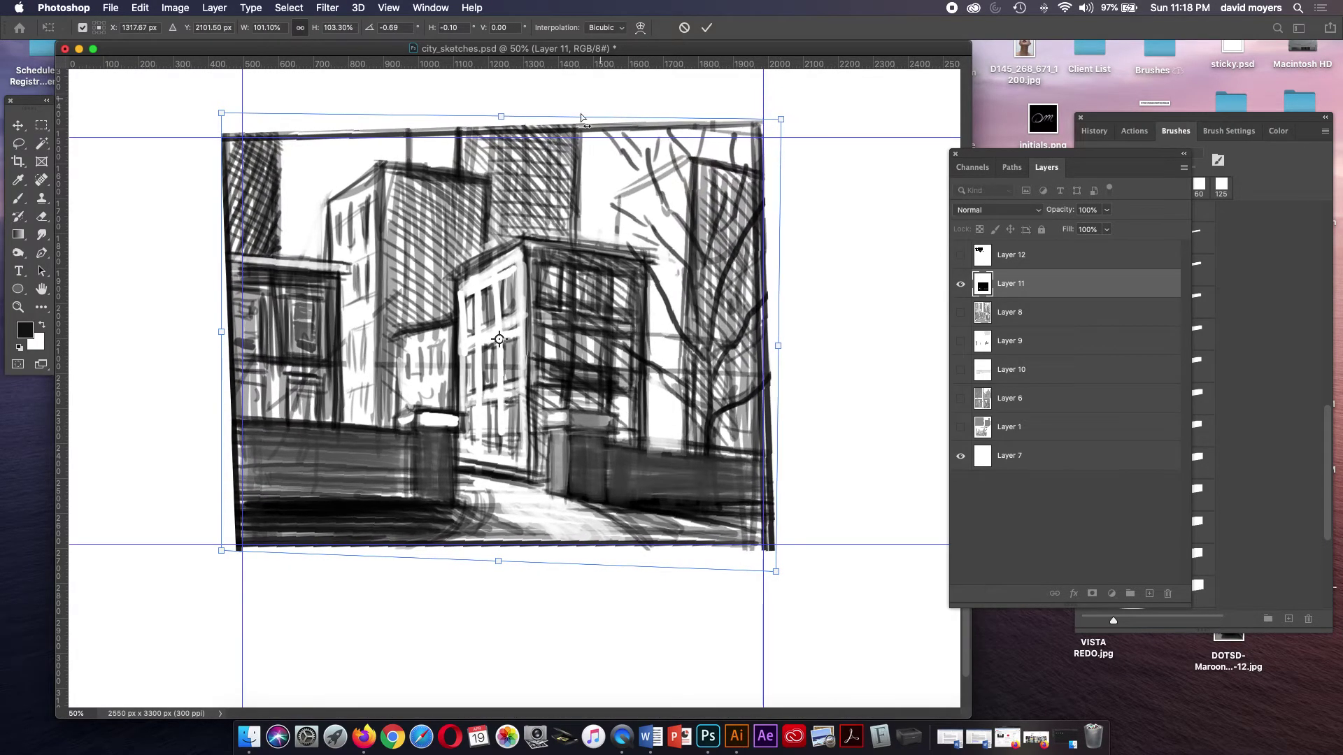
mouse_move(221, 113)
left_mouse_down()
mouse_move(204, 114)
mouse_move(230, 123)
left_mouse_up()
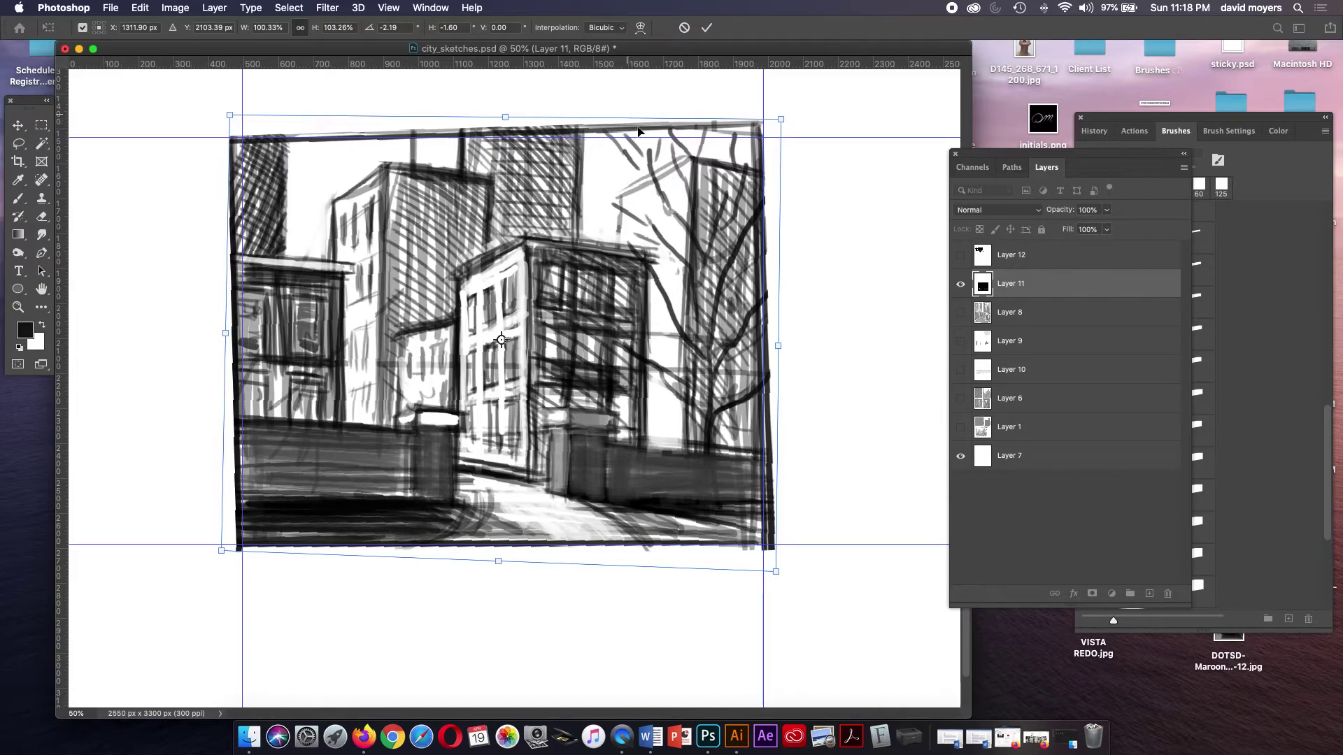
mouse_move(780, 120)
left_mouse_down()
mouse_move(757, 122)
mouse_move(769, 125)
left_mouse_up()
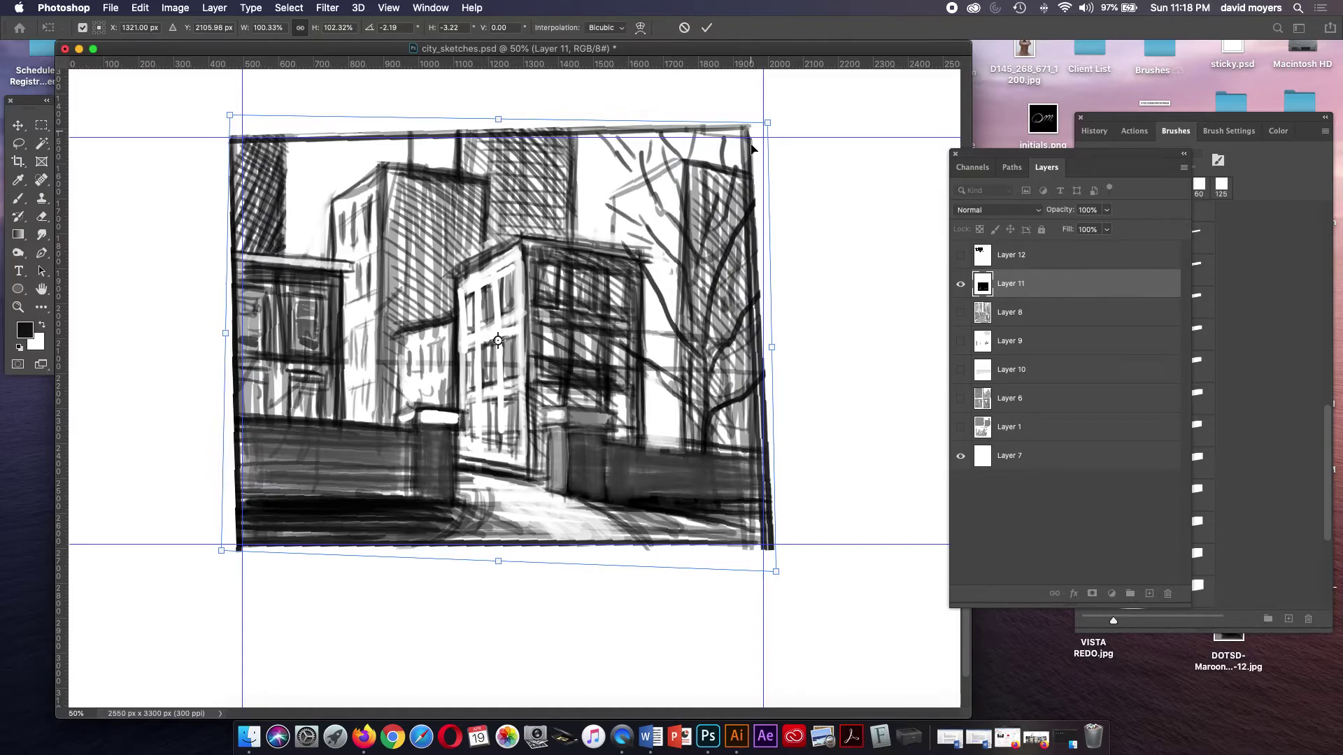
key("Return")
key("b")
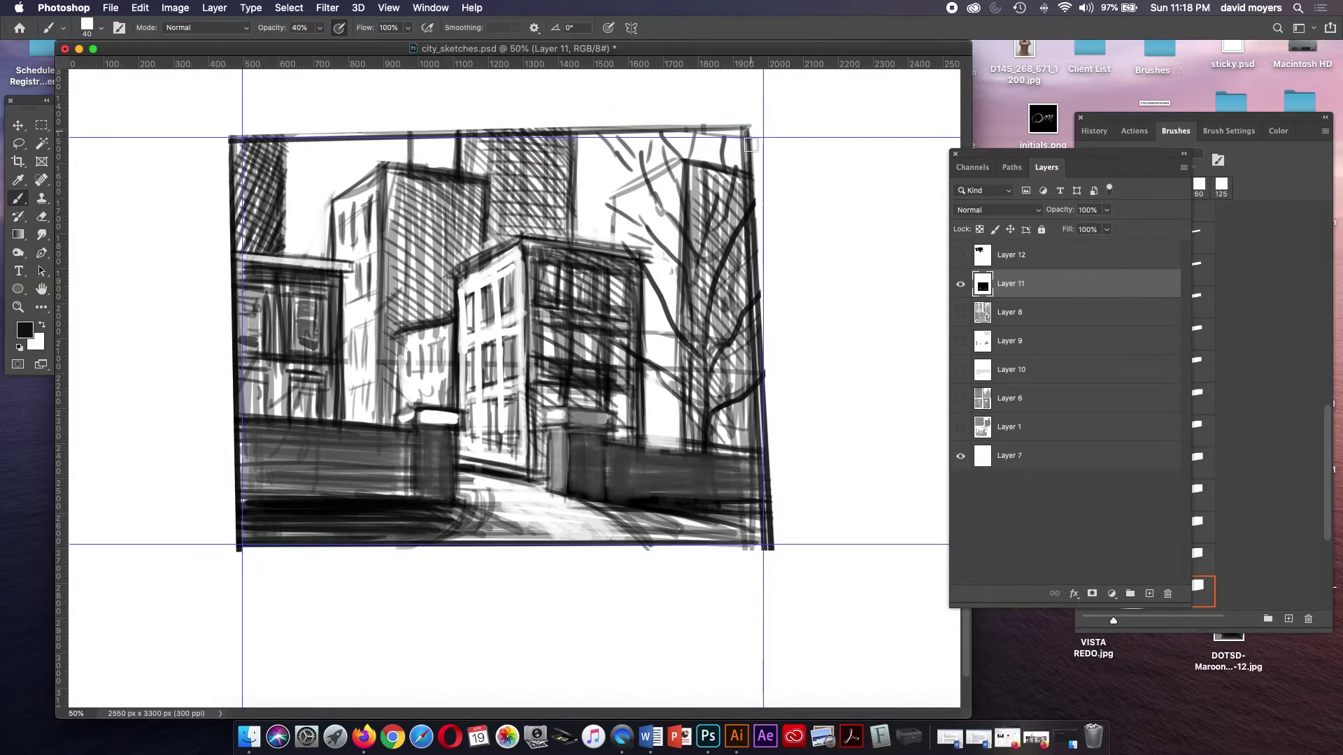
- Erase the slanted frame line above the top guide with a 45 px eraser, raising its opacity from 50% to 100%
key("e")
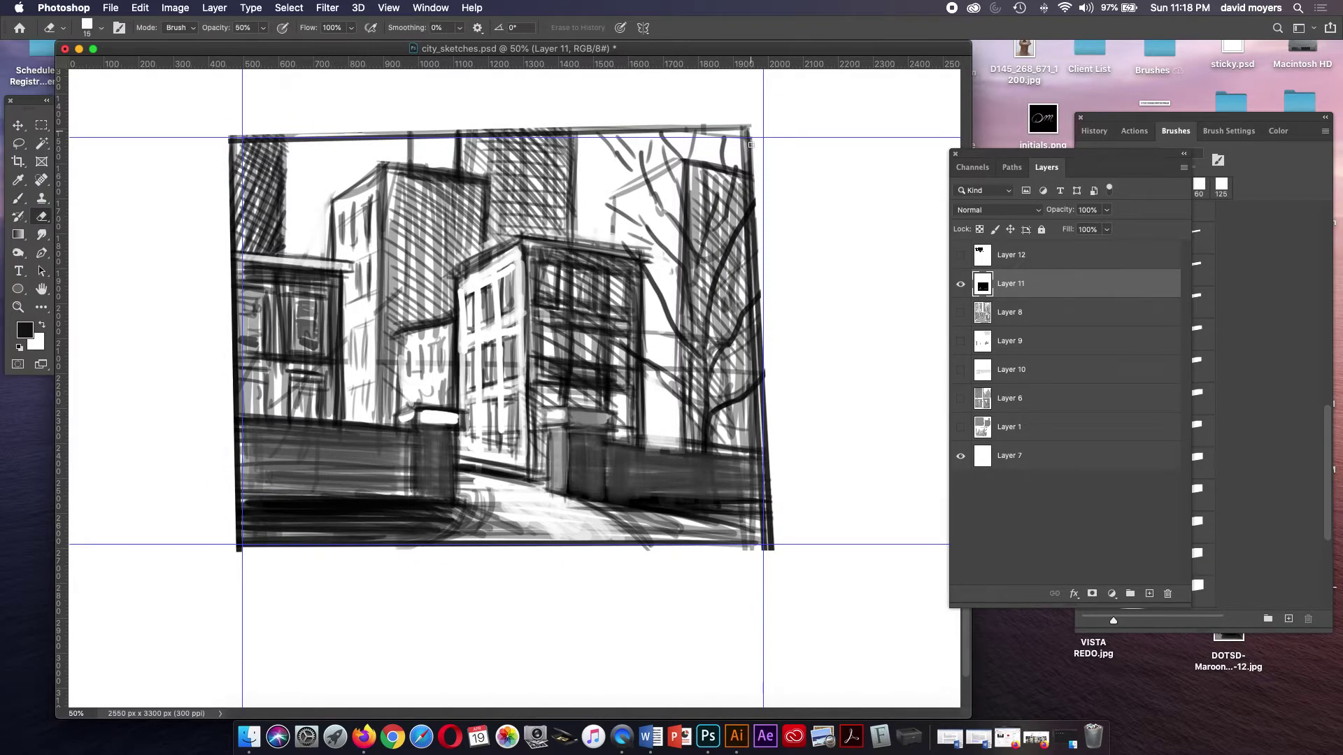
key("bracketright")
key("bracketright")
key("bracketright")
left_click_drag(232, 128, 766, 110)
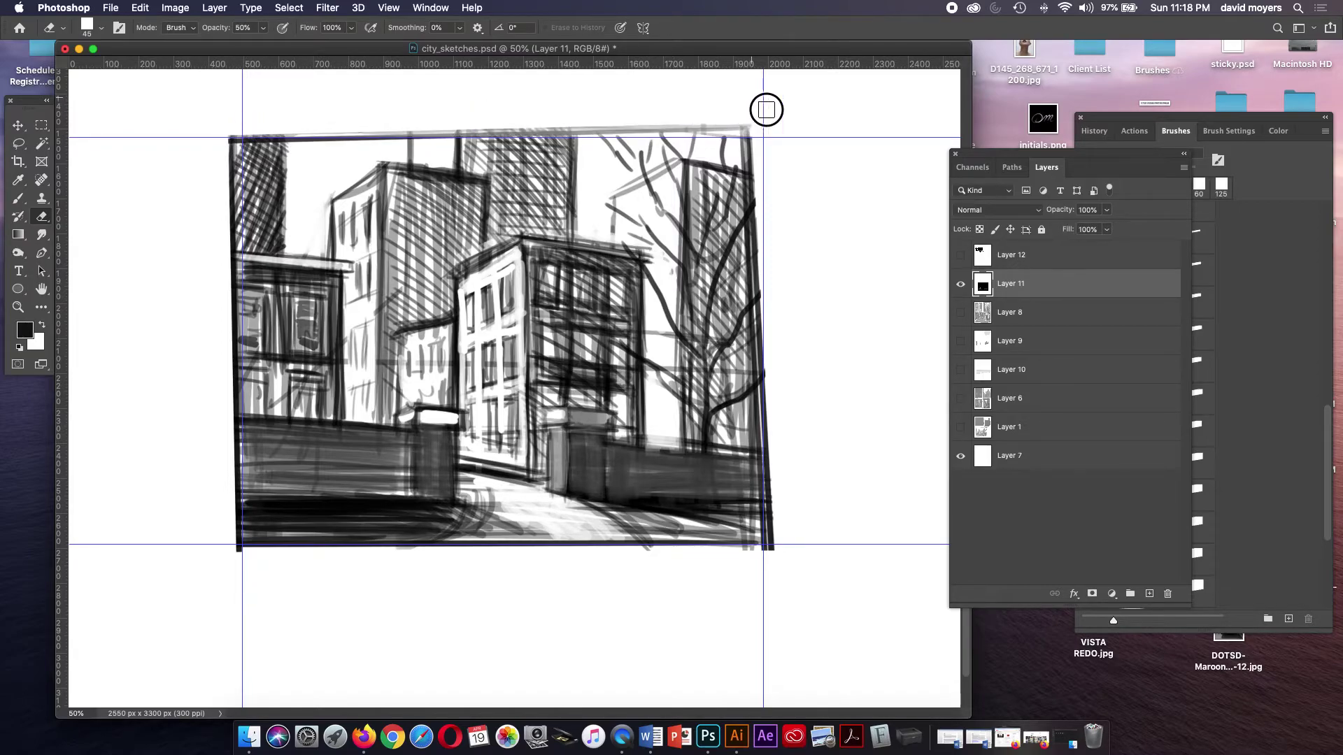
left_click_drag(245, 130, 760, 117)
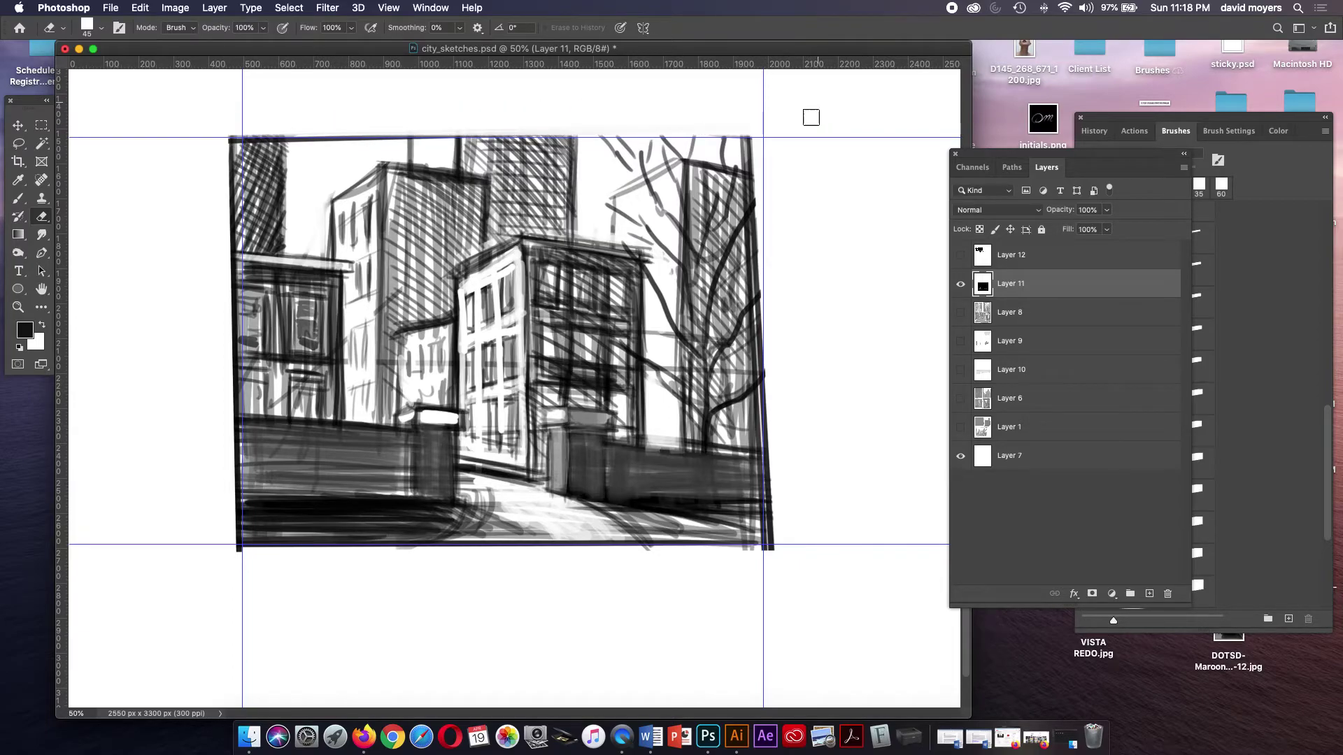
- Erase the sketch's overhanging frame lines outside the left and right guides at 100% opacity
left_click_drag(232, 158, 230, 602)
left_click_drag(230, 120, 219, 477)
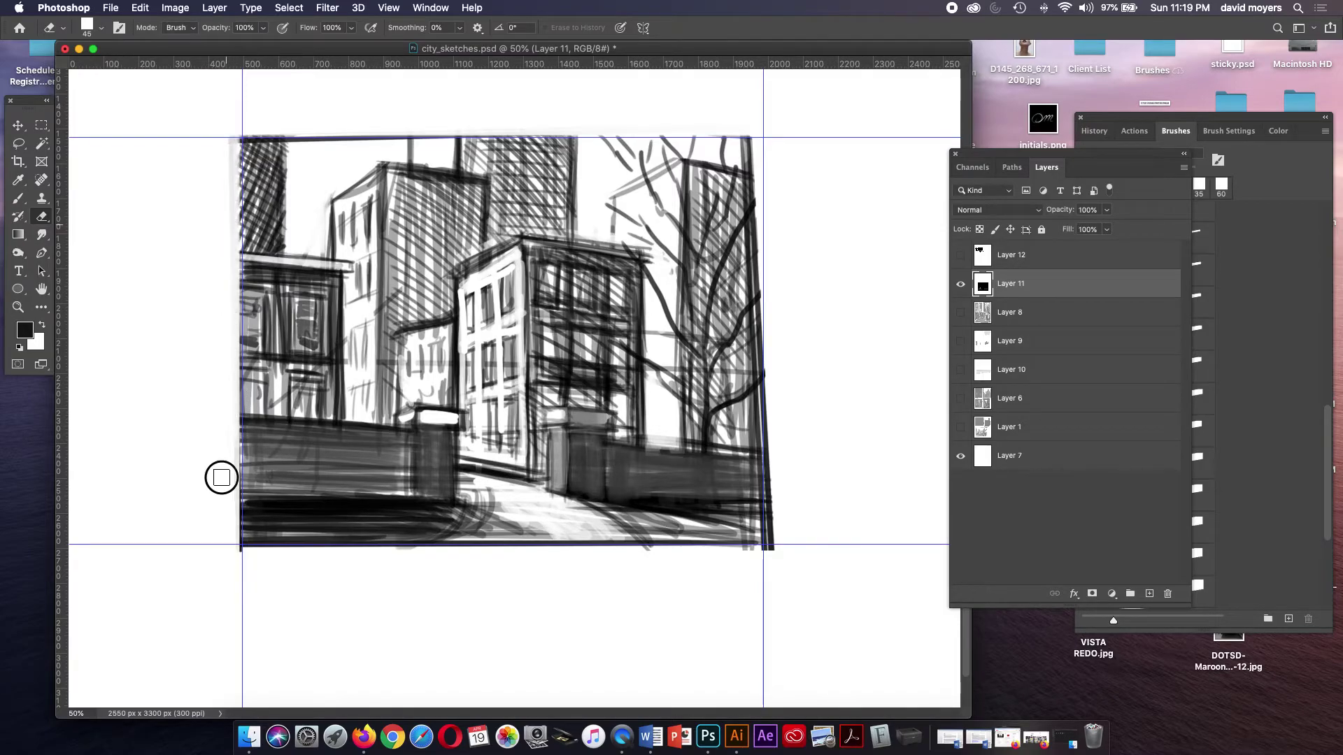
left_click_drag(231, 183, 231, 366)
mouse_move(233, 193)
left_mouse_down()
mouse_move(220, 527)
mouse_move(239, 585)
mouse_move(292, 556)
mouse_move(763, 547)
left_mouse_up()
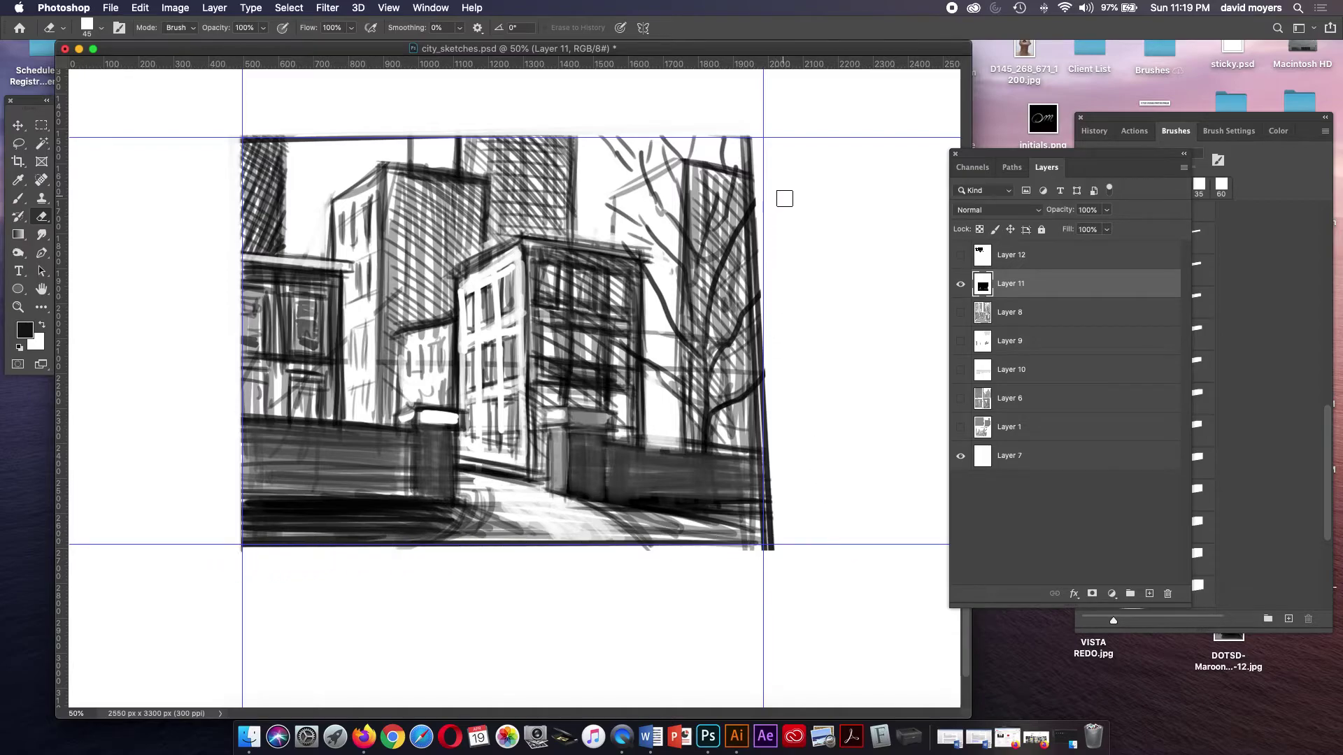
left_click_drag(766, 208, 759, 621)
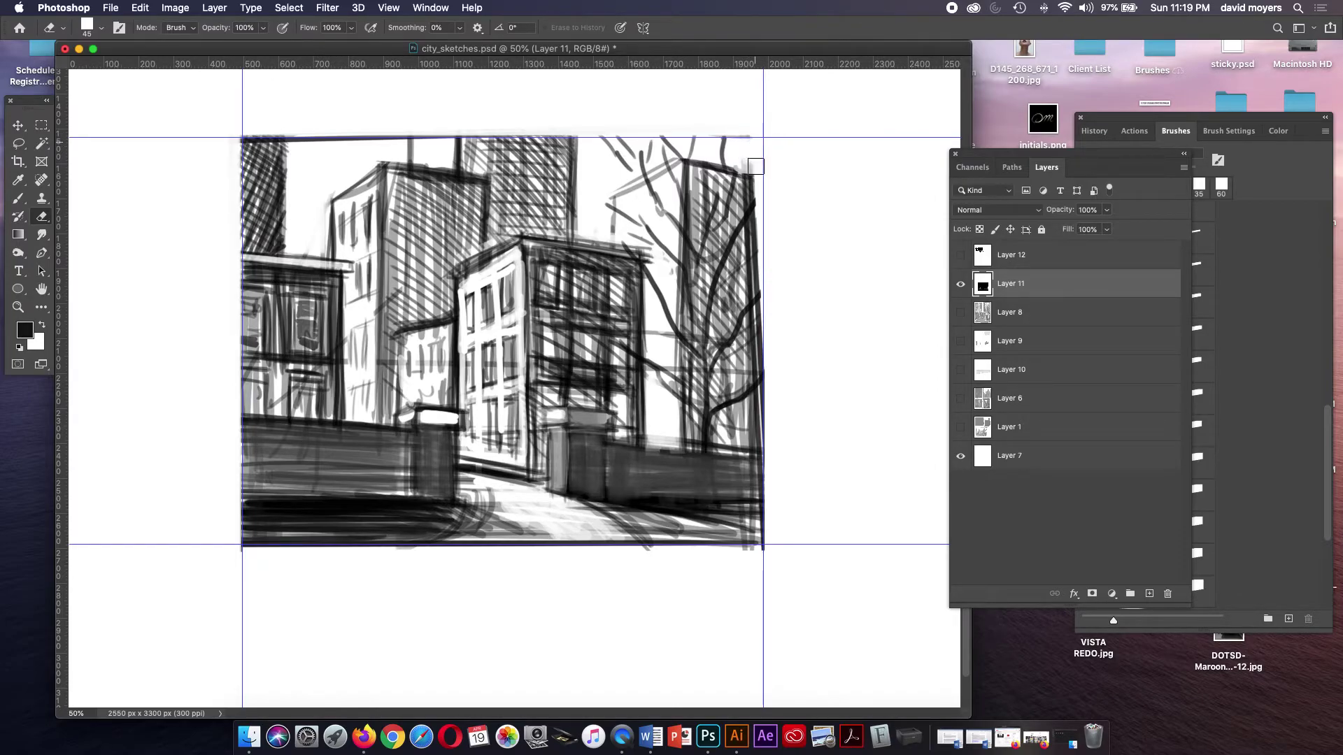
- Fade the old frame line inside the right guide with the eraser at 30% opacity
key("3")
left_click_drag(743, 176, 747, 428)
mouse_move(750, 195)
left_mouse_down()
mouse_move(735, 174)
mouse_move(755, 178)
left_mouse_up()
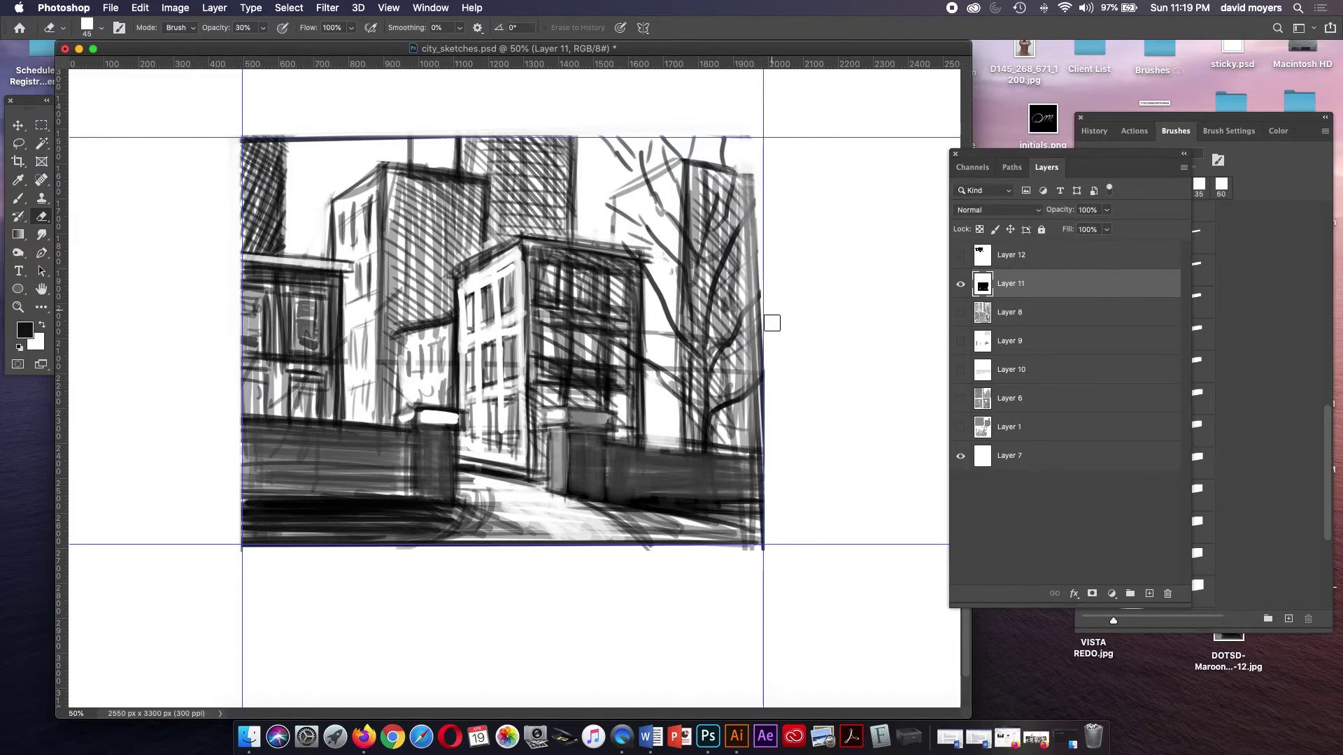
- Redraw the sketch's rectangular frame in black along the four guides with an 8 px brush
key("b")
key("bracketleft")
key("bracketleft")
key("bracketleft")
key("bracketleft")
key("bracketleft")
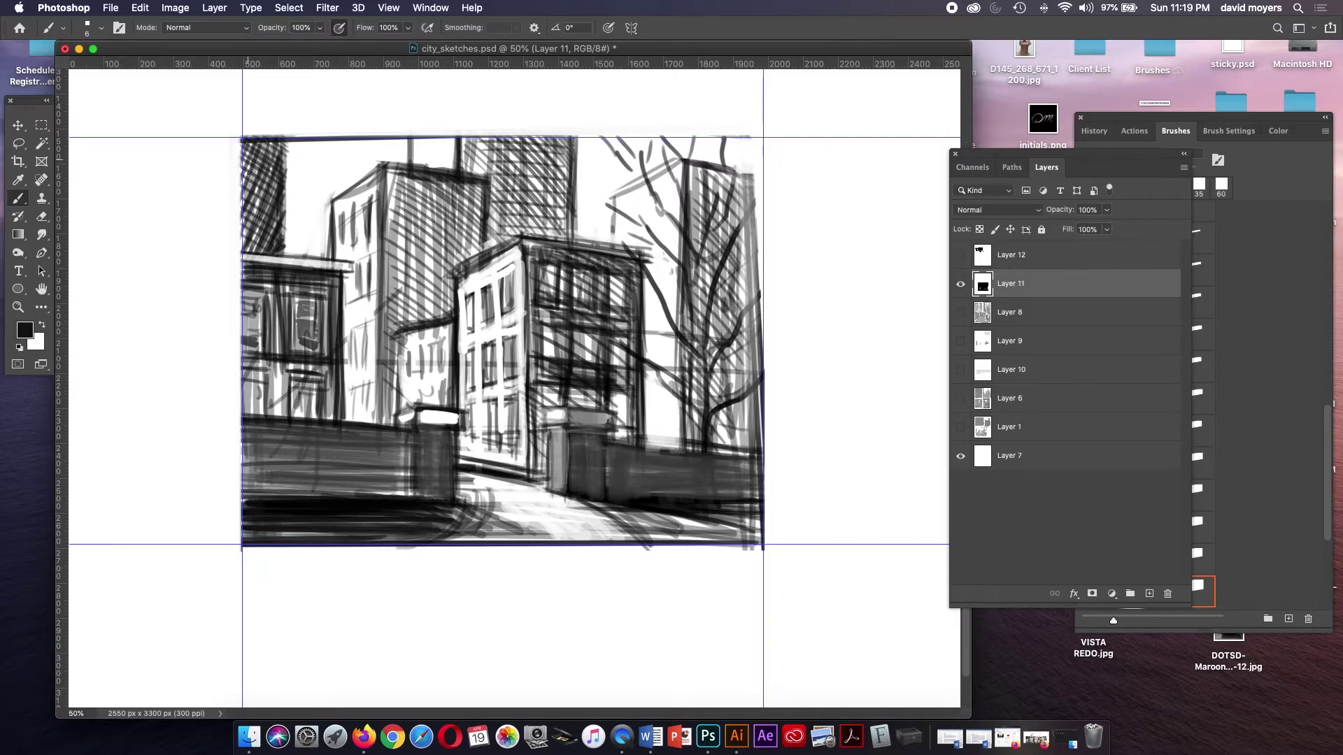
mouse_move(246, 140)
left_mouse_down()
mouse_move(763, 130)
mouse_move(747, 543)
left_mouse_up()
left_click_drag(350, 544, 754, 544)
left_click_drag(241, 140, 241, 527)
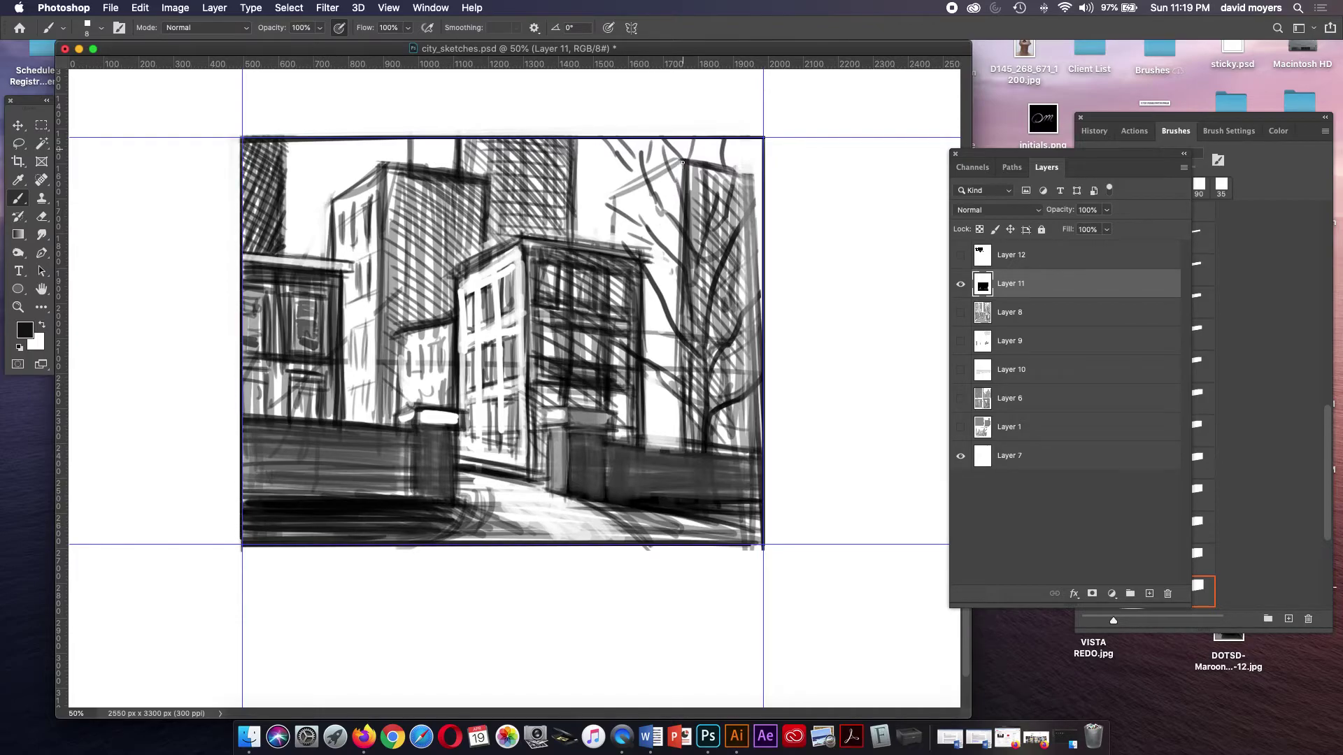
- Strengthen the near corner, far-left edge and left roofline of the building behind the tree with black lines
left_click_drag(682, 216, 681, 357)
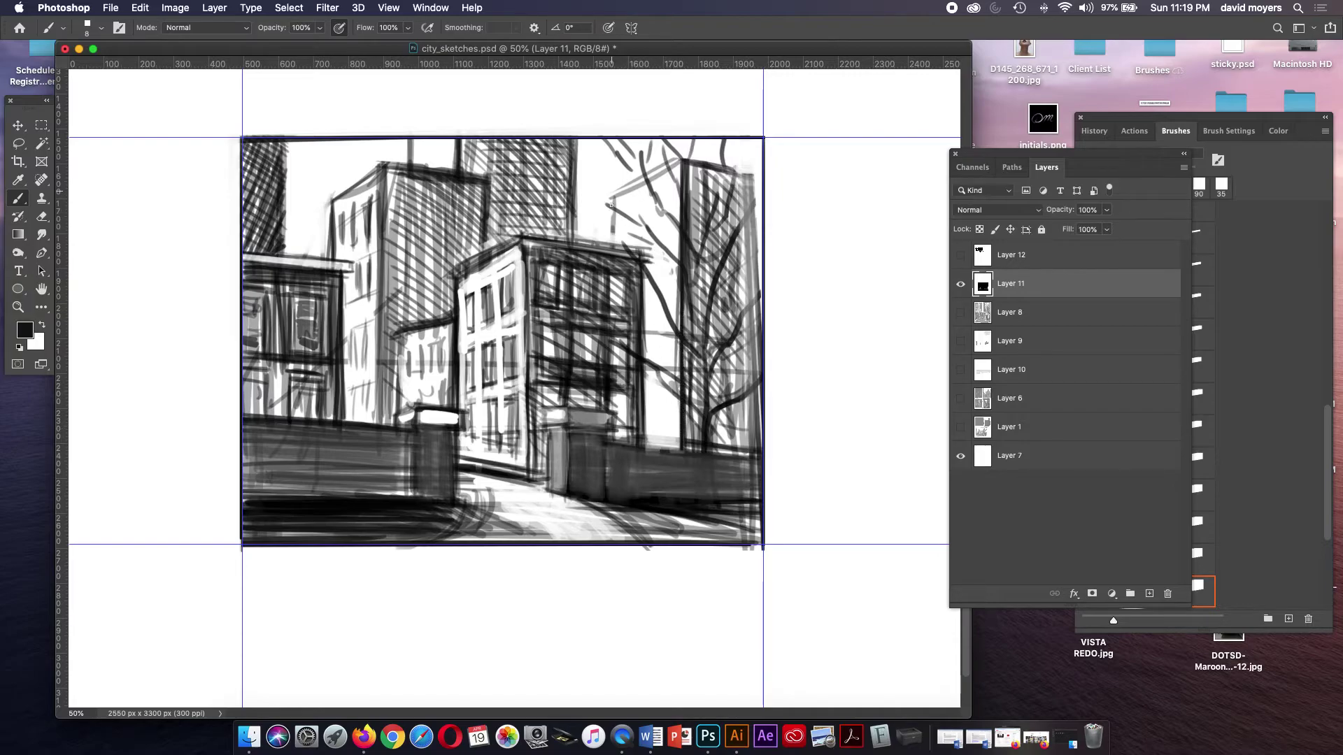
left_click_drag(612, 205, 612, 245)
left_click_drag(619, 201, 676, 166)
left_click_drag(615, 206, 680, 167)
left_click_drag(612, 210, 680, 167)
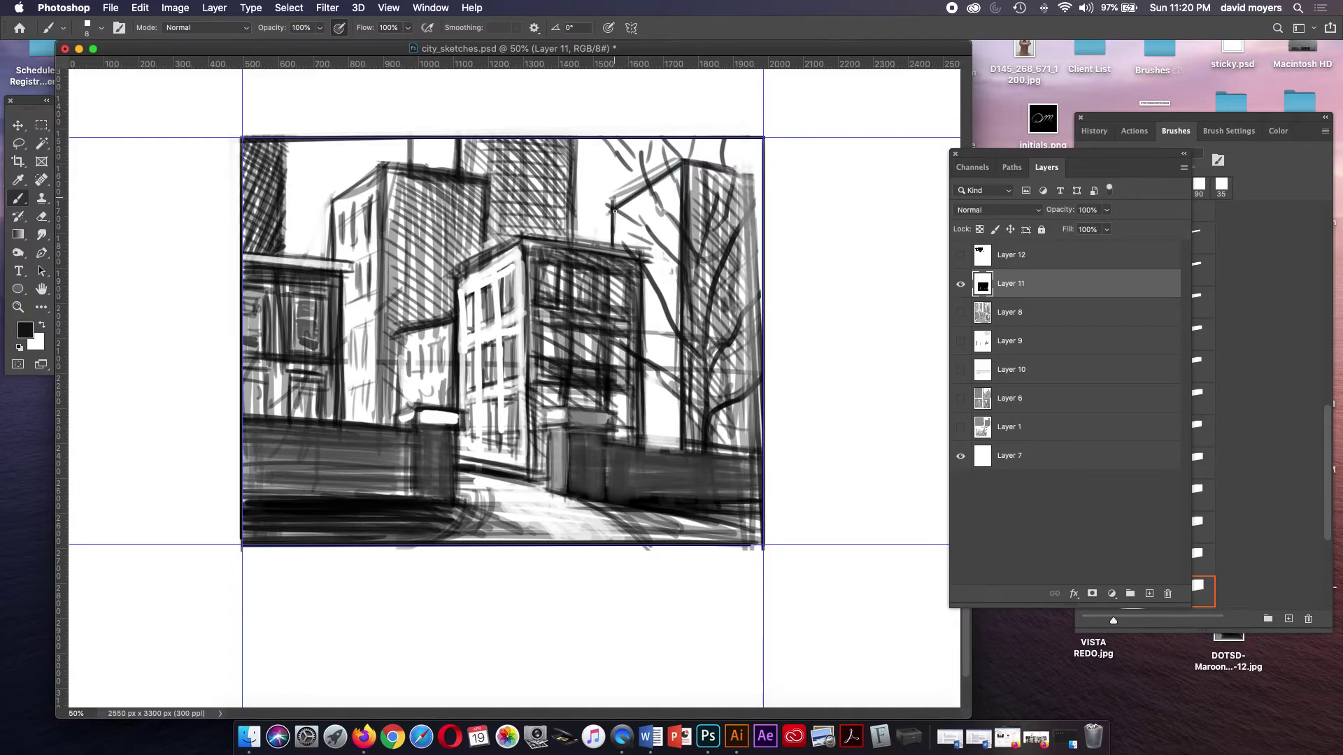
- Lighten the branches around that building with the eraser at 30% opacity and draw its right roof edge past the frame
key("e")
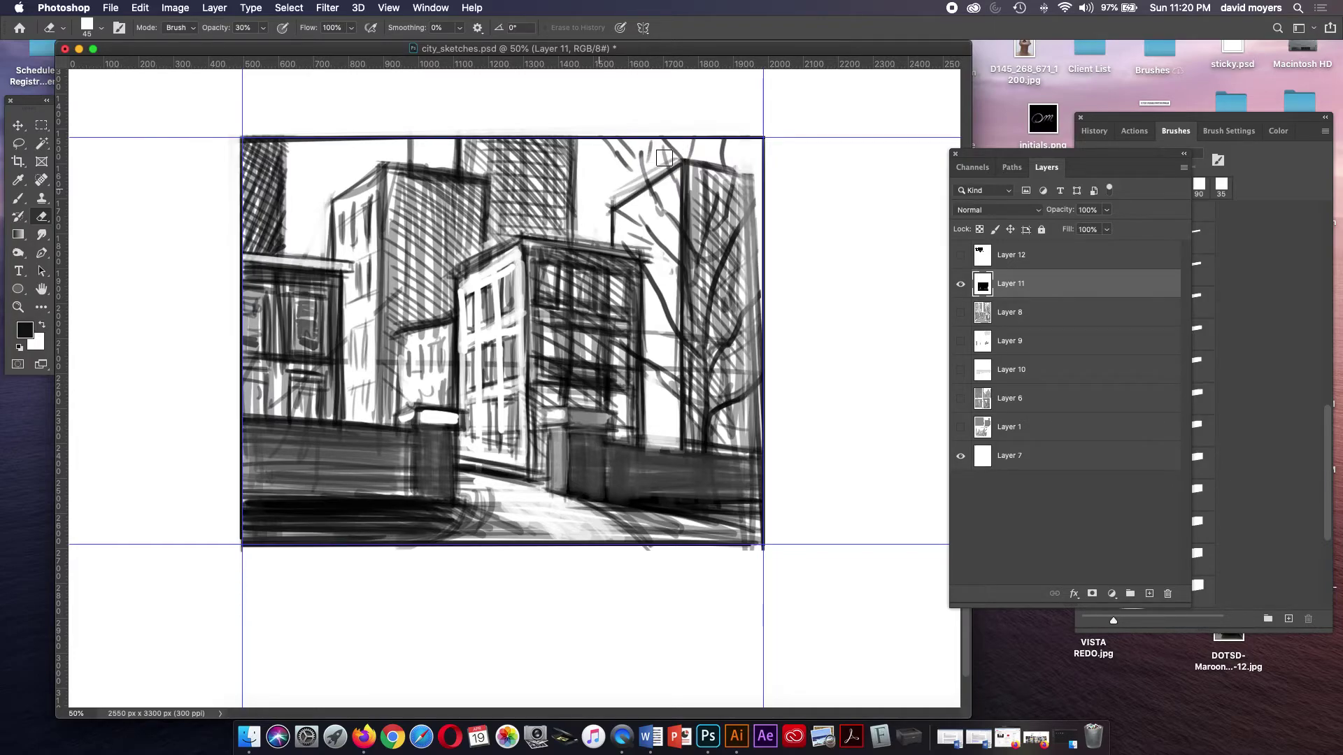
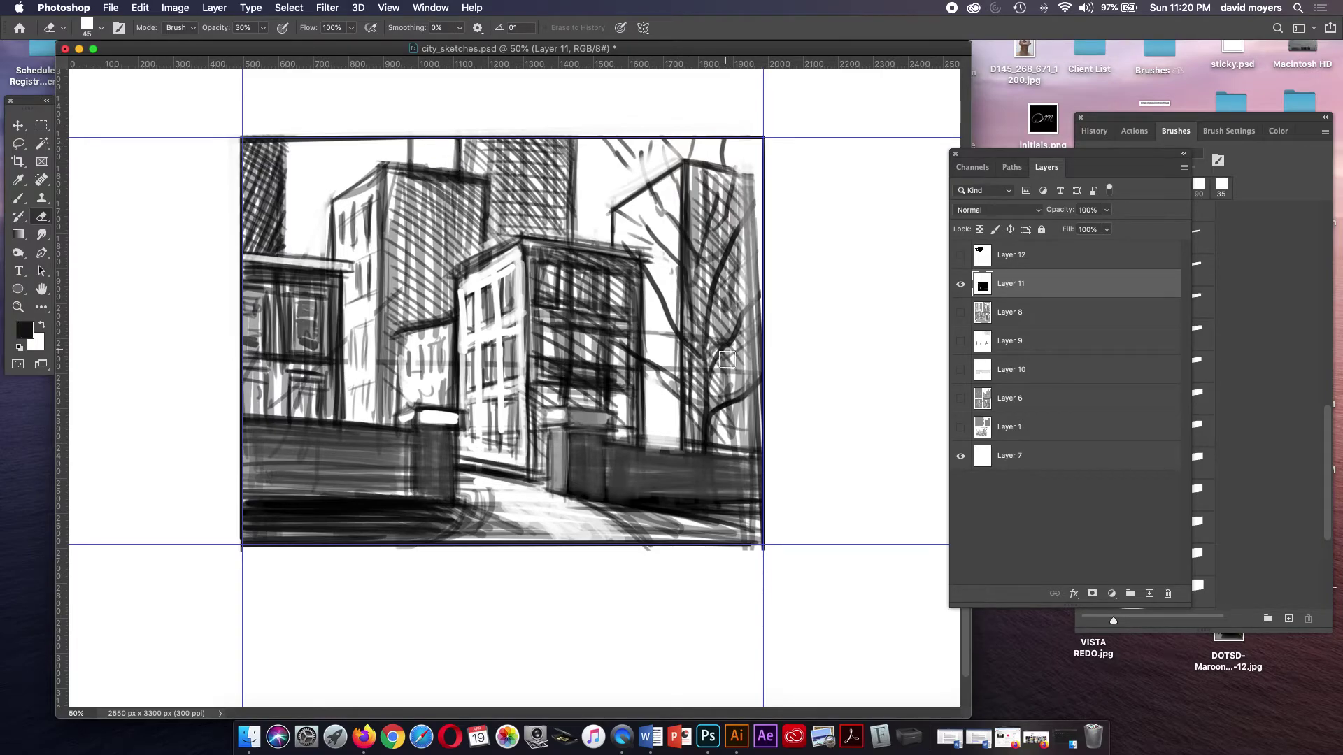
key("b")
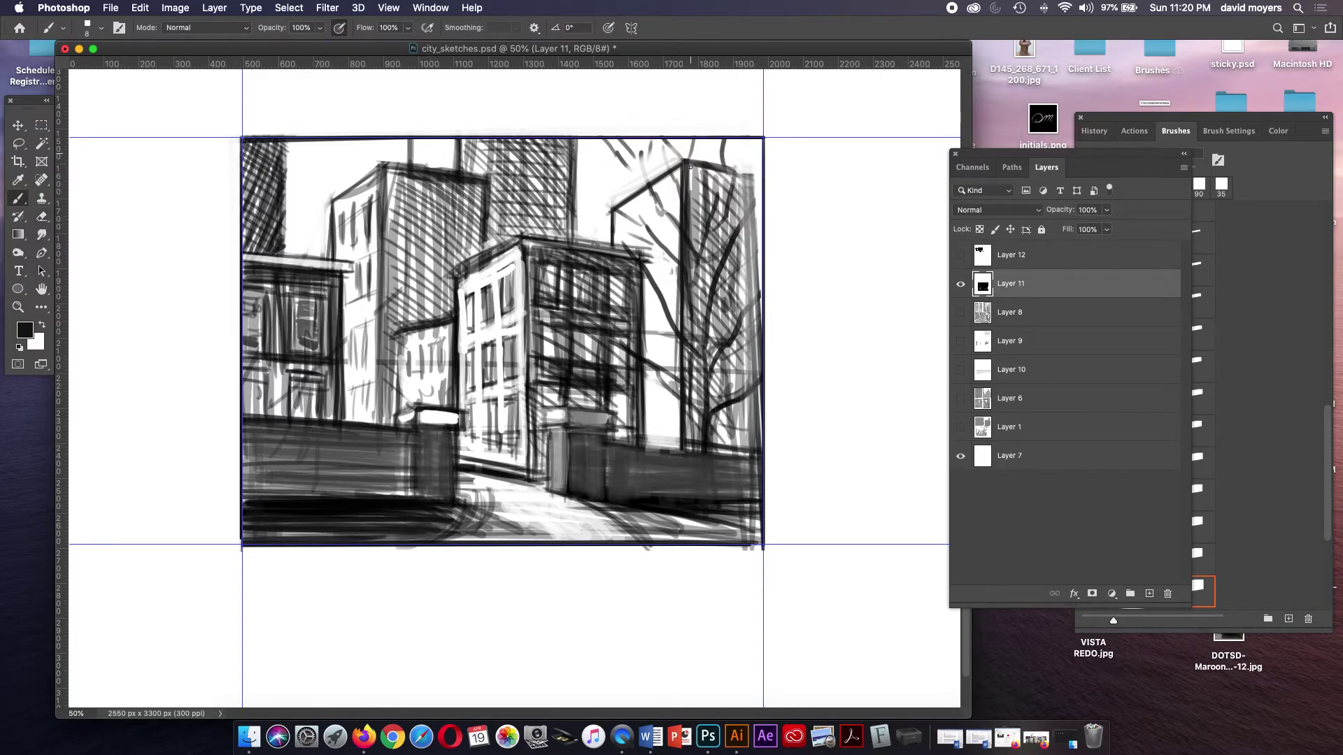
left_click_drag(690, 163, 804, 186)
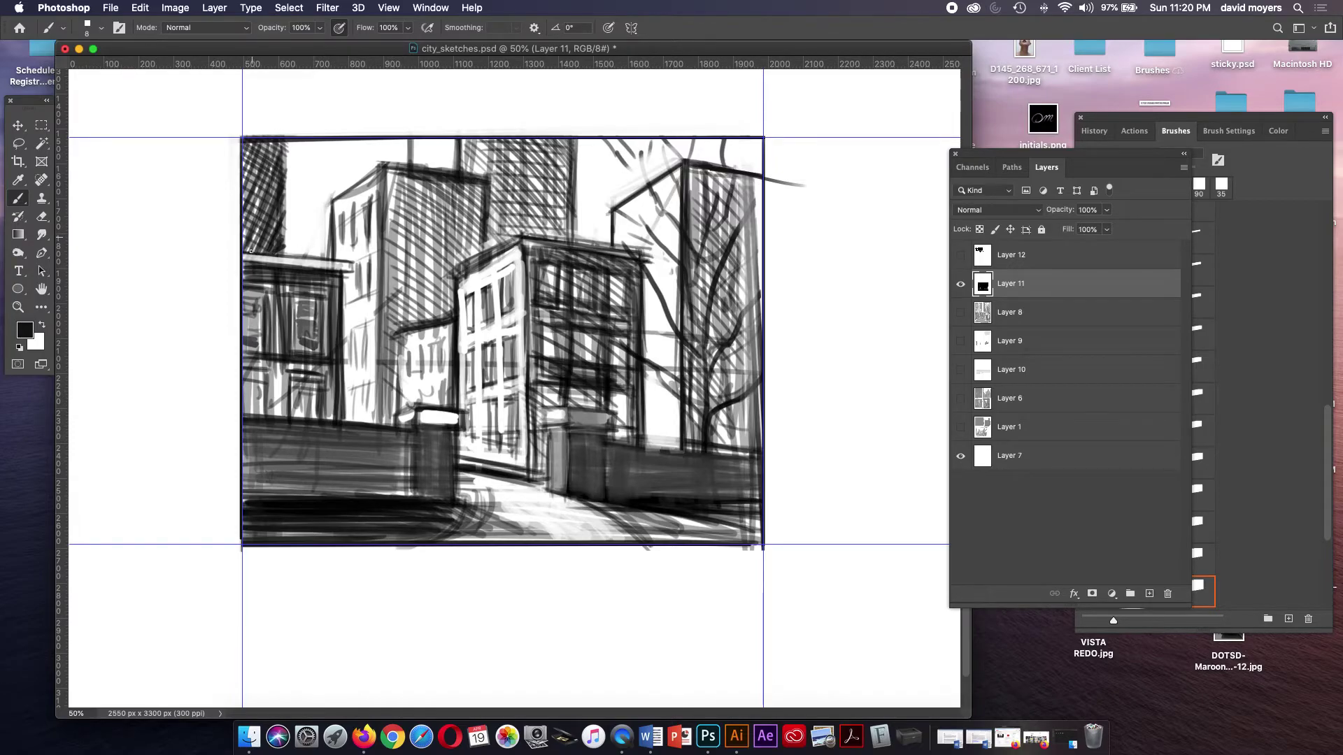
- Redraw the left building's roof edge, the top edges of both low walls and the right wall's base line in black
left_click_drag(244, 252, 354, 265)
left_click_drag(237, 431, 413, 436)
mouse_move(258, 433)
left_mouse_down()
mouse_move(431, 434)
mouse_move(304, 429)
mouse_move(420, 437)
mouse_move(430, 452)
left_mouse_up()
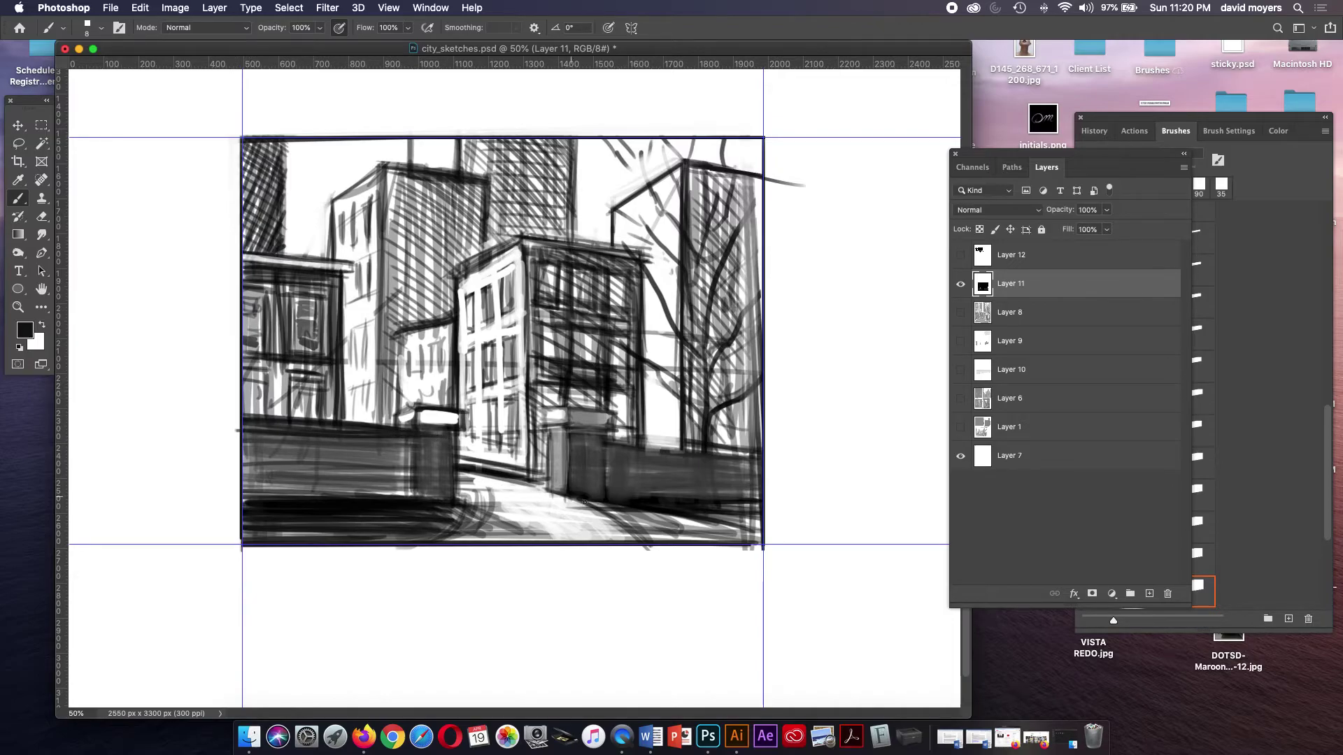
left_click_drag(605, 442, 768, 463)
left_click_drag(598, 502, 745, 495)
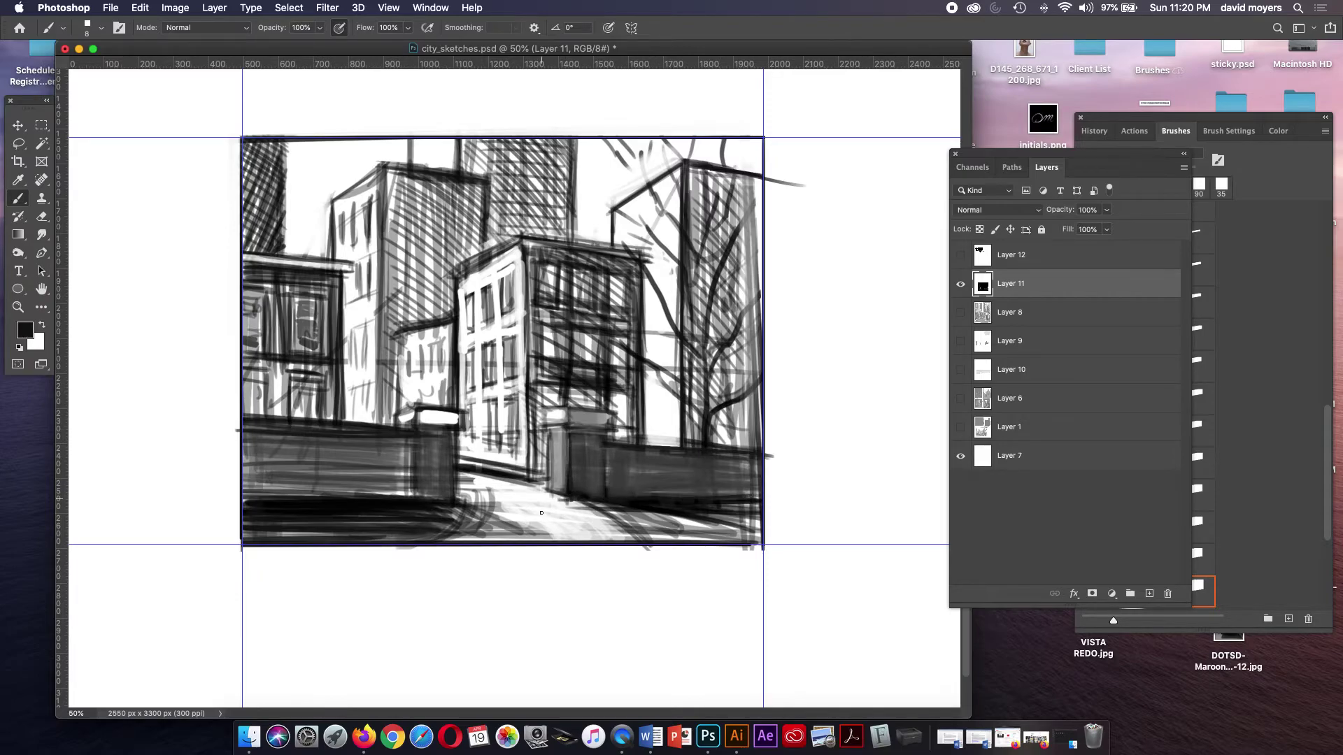
- Fade the dark strip above the left wall's new top edge with the eraser at 30% opacity and return to the brush
key("e")
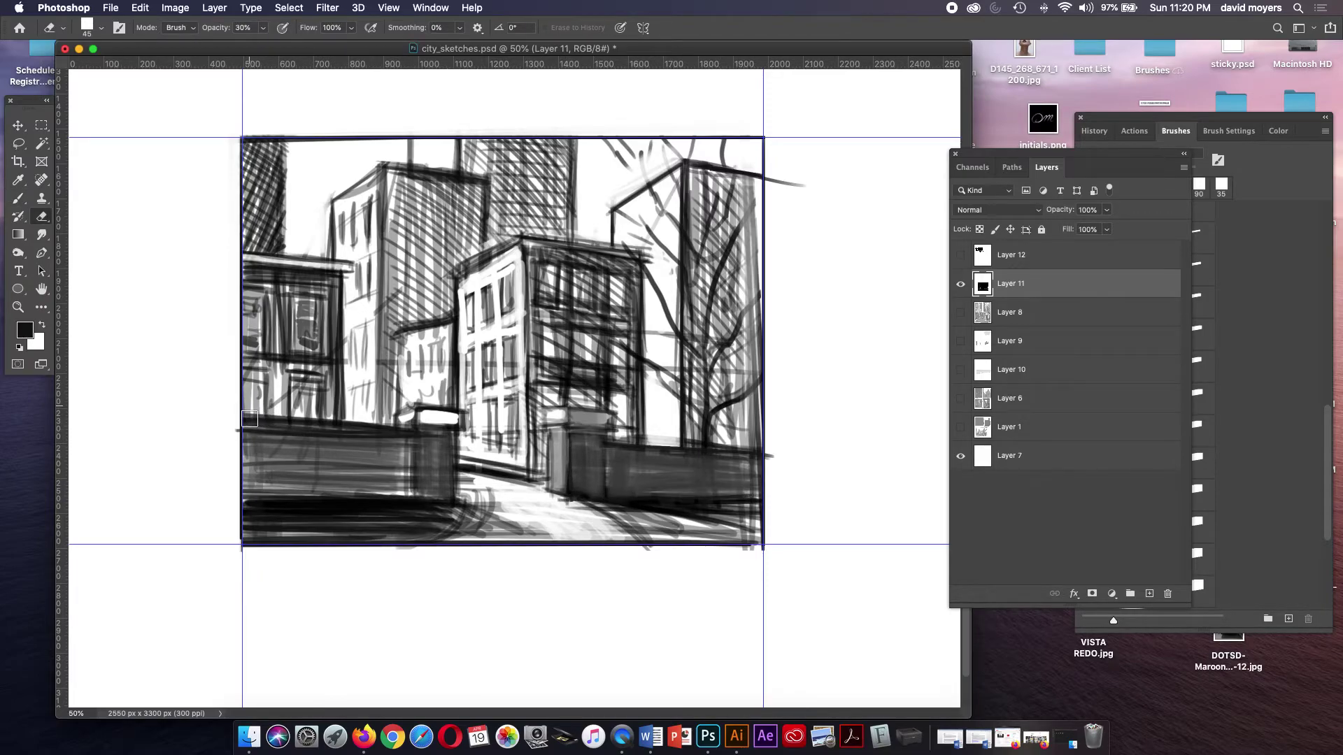
mouse_move(248, 420)
left_mouse_down()
mouse_move(384, 422)
mouse_move(354, 412)
mouse_move(354, 425)
mouse_move(357, 365)
mouse_move(367, 417)
mouse_move(362, 350)
mouse_move(370, 387)
mouse_move(351, 321)
mouse_move(351, 460)
left_mouse_up()
key("b")
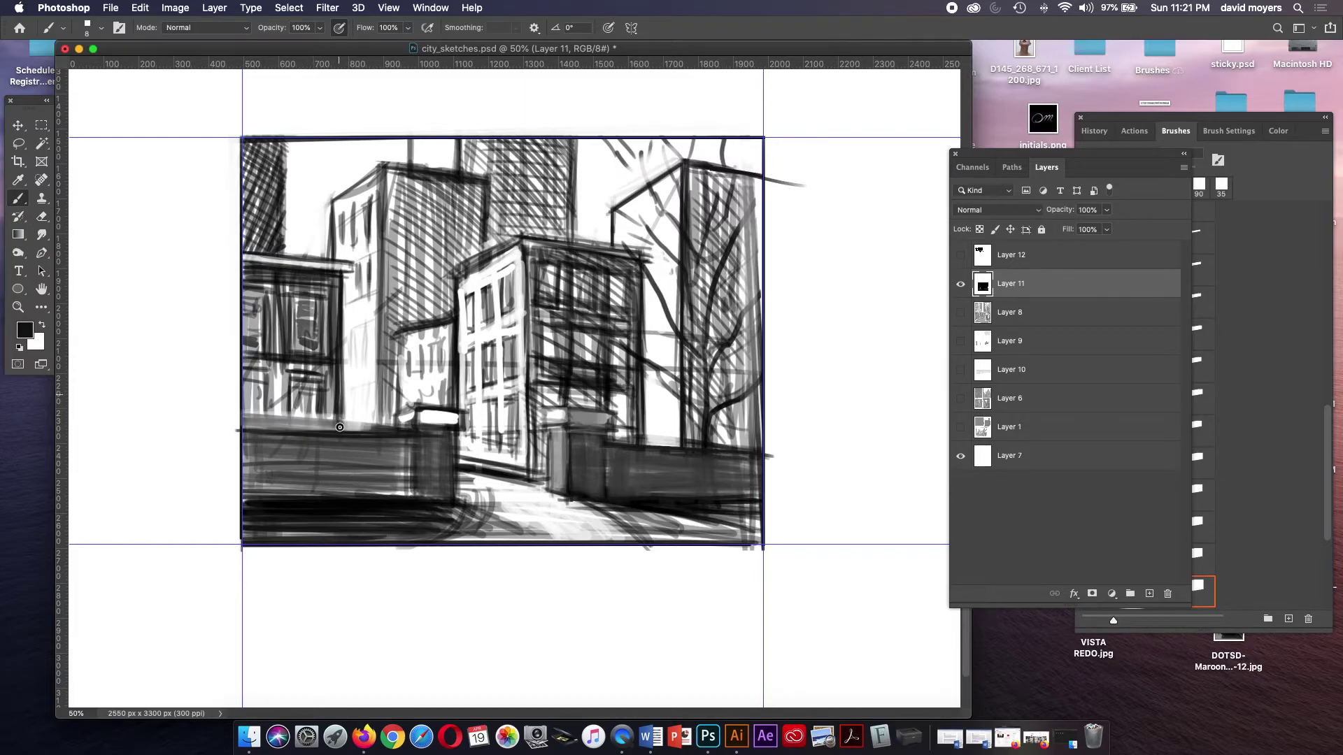
- Redraw the left building's lower windows and door frames in black and strengthen the outlines of the tower and small building behind it
mouse_move(292, 386)
left_mouse_down()
mouse_move(291, 420)
mouse_move(292, 396)
mouse_move(319, 428)
left_mouse_up()
mouse_move(268, 378)
left_mouse_down()
mouse_move(269, 429)
mouse_move(265, 417)
left_mouse_up()
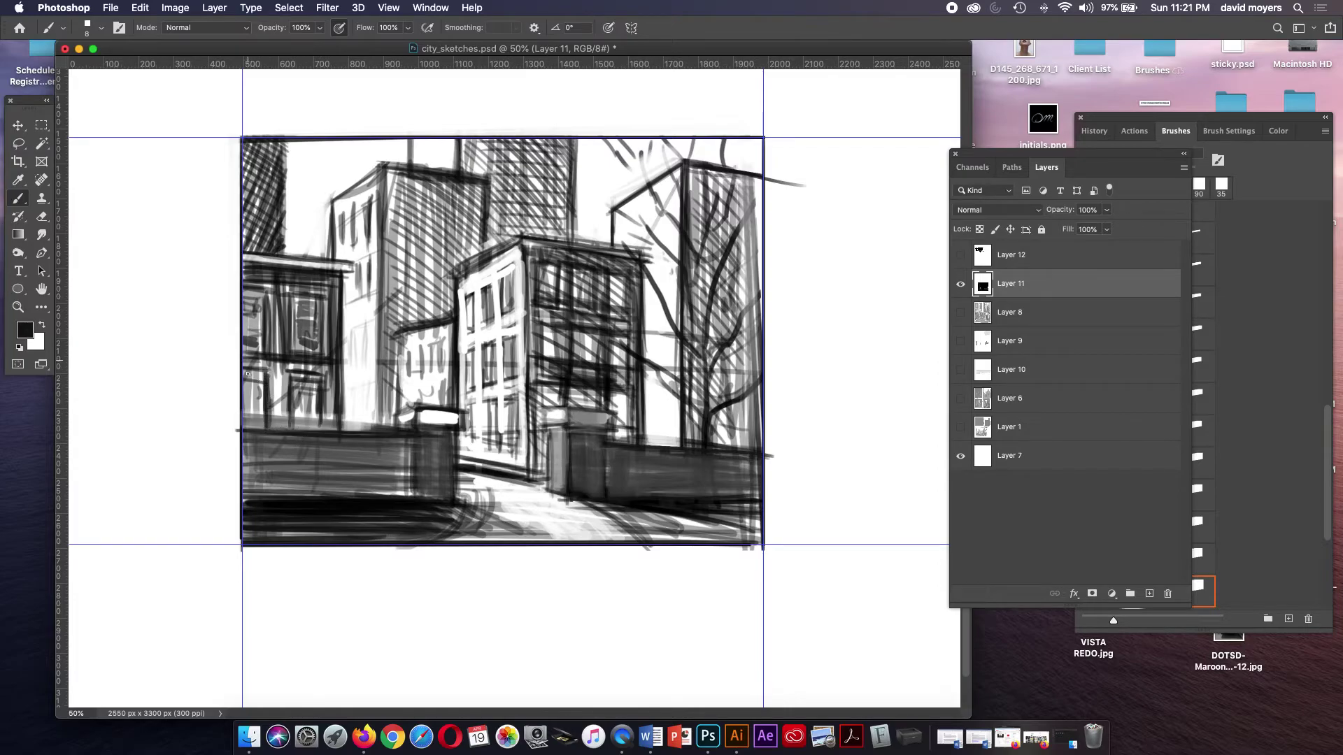
left_click_drag(263, 371, 261, 427)
mouse_move(263, 293)
left_mouse_down()
mouse_move(262, 375)
mouse_move(289, 370)
left_mouse_up()
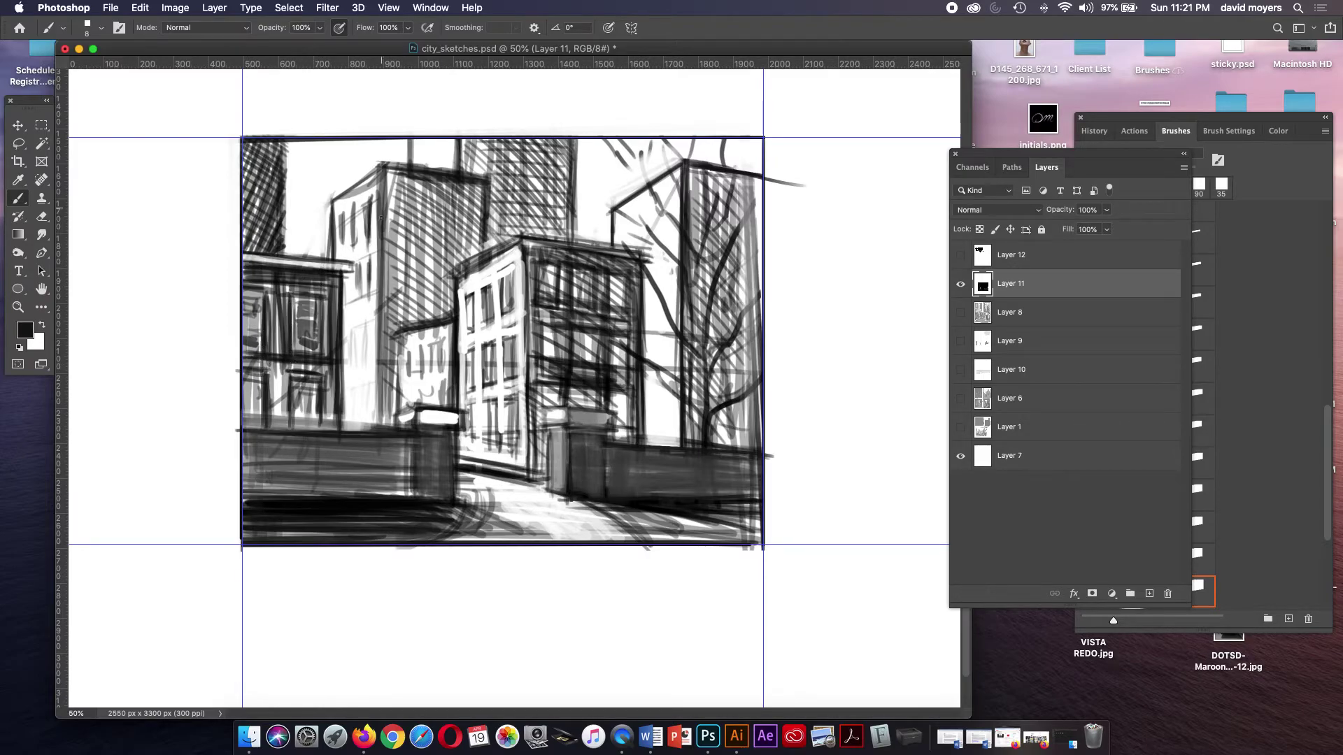
mouse_move(332, 207)
left_mouse_down()
mouse_move(380, 166)
mouse_move(384, 420)
mouse_move(402, 340)
mouse_move(421, 328)
left_mouse_up()
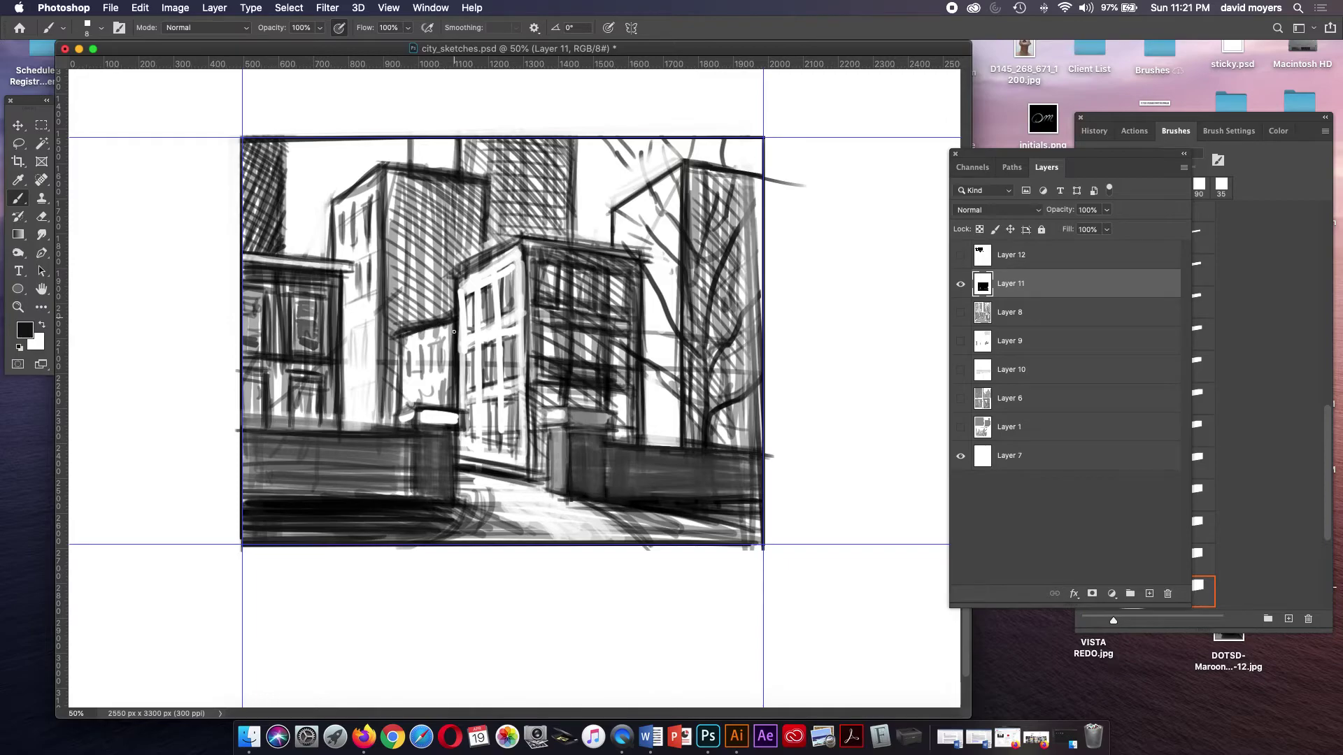
key("e")
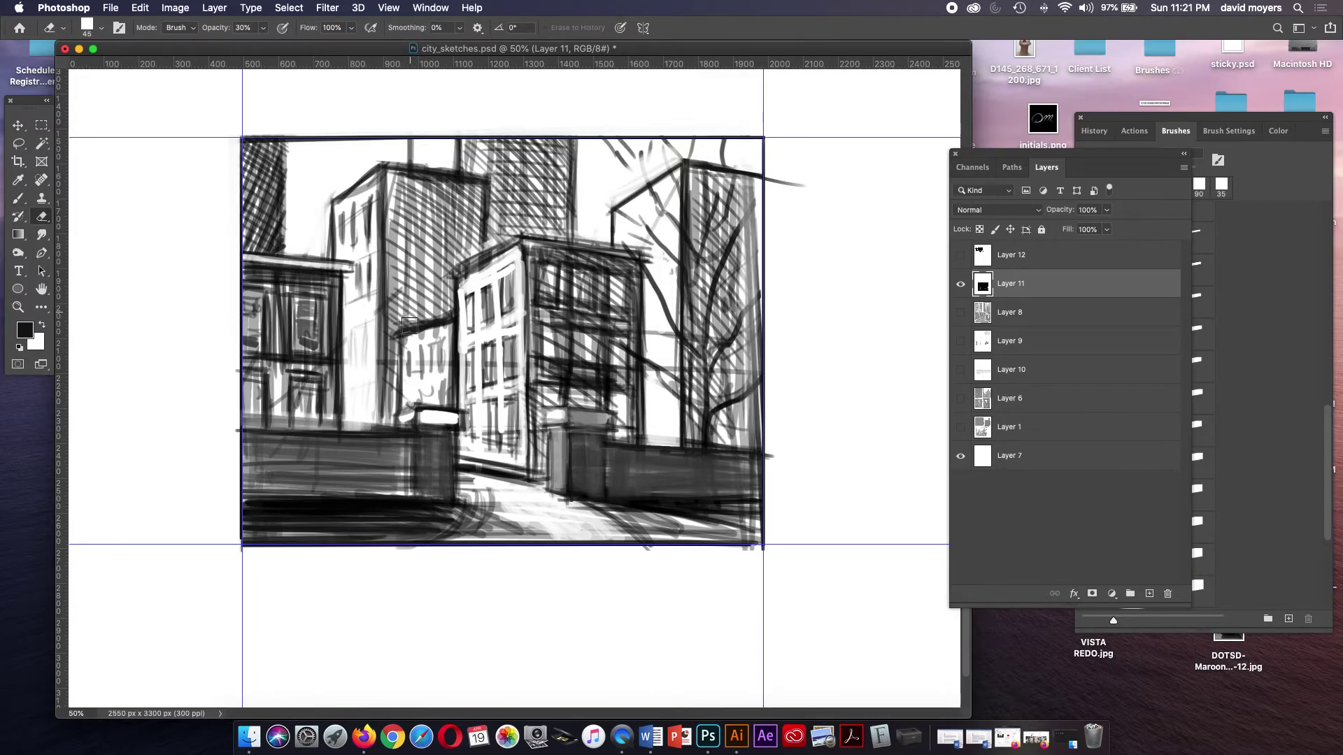
key("b")
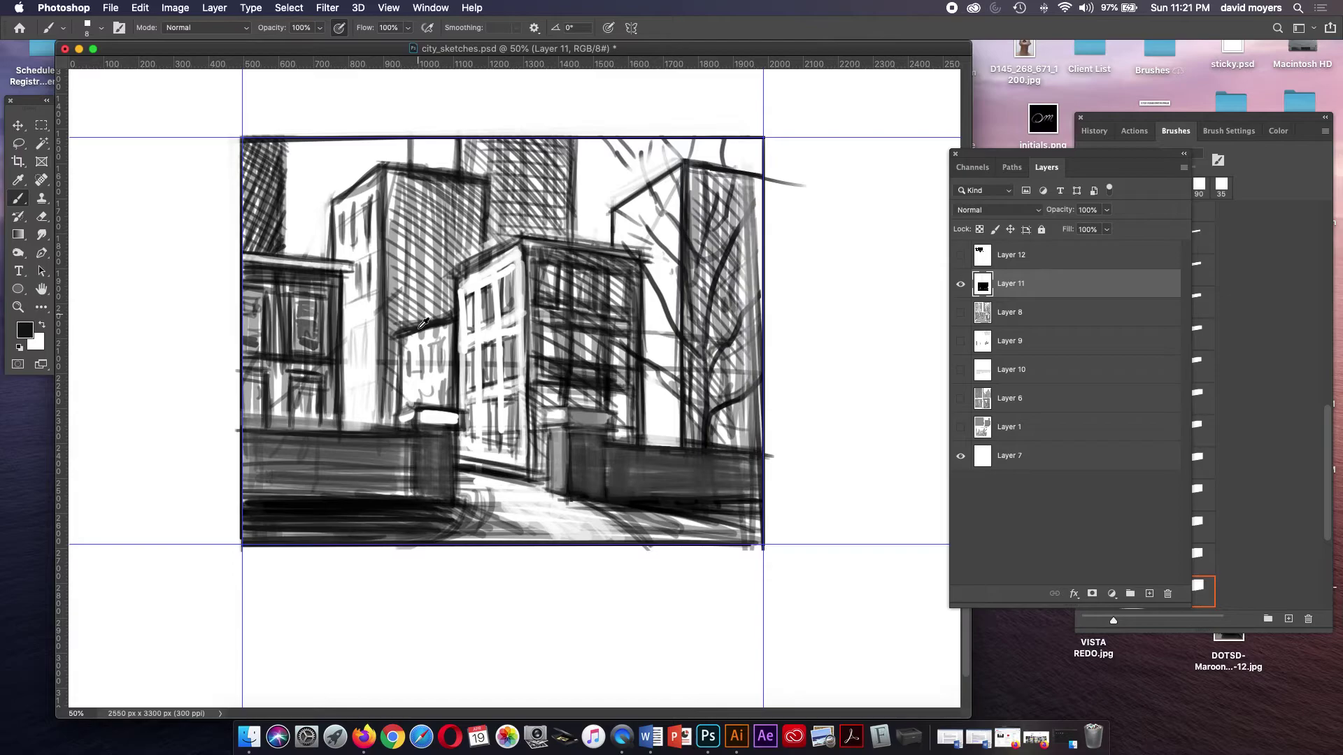
- Tidy the small building's roofline with sampled tones and clean up the central building's sloping roof edge in white
left_click(406, 329, "alt")
left_click(397, 326, "alt")
left_click(499, 263, "alt")
mouse_move(478, 260)
left_mouse_down()
mouse_move(455, 272)
mouse_move(512, 238)
mouse_move(460, 272)
mouse_move(489, 253)
left_mouse_up()
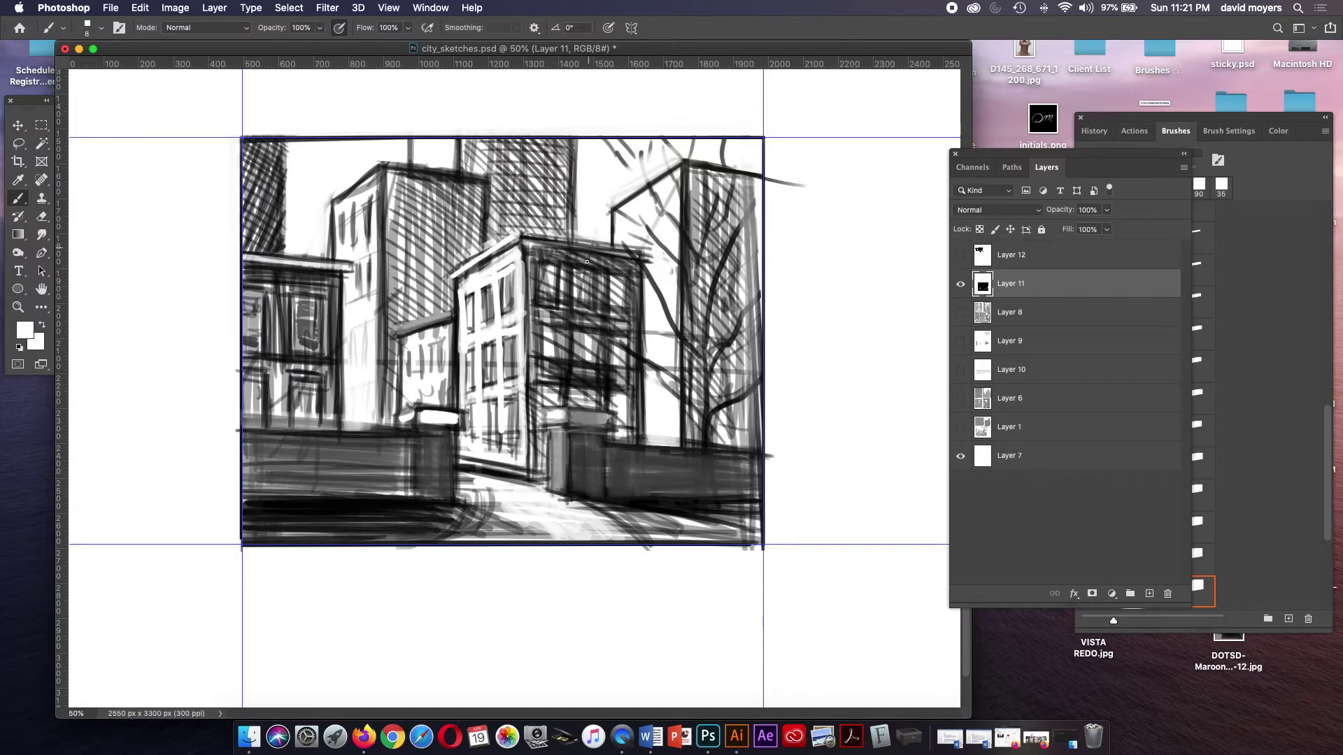
left_click_drag(478, 256, 444, 279)
- Flip the sketch horizontally and fade the stray strokes beside the central building's left edge with the eraser at 30% opacity
key("super+shift+h")
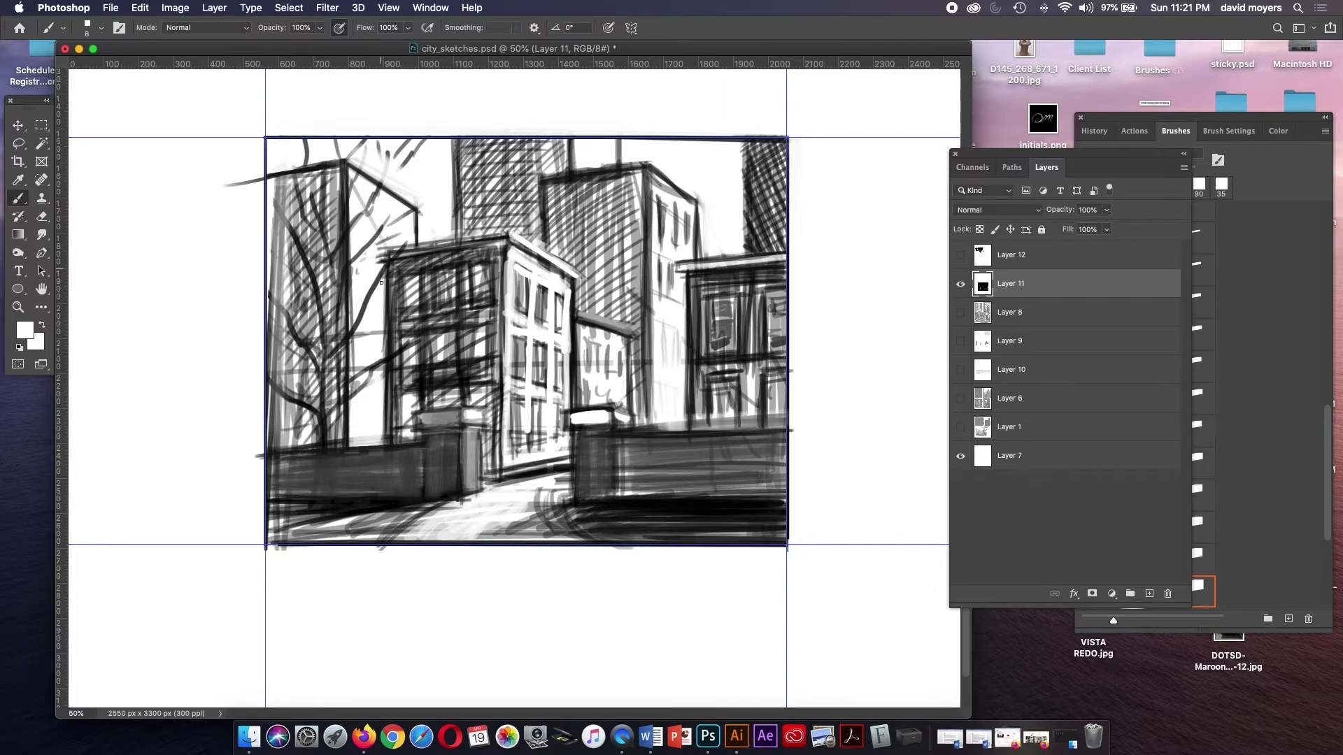
left_click_drag(388, 266, 389, 318)
key("super+z")
key("e")
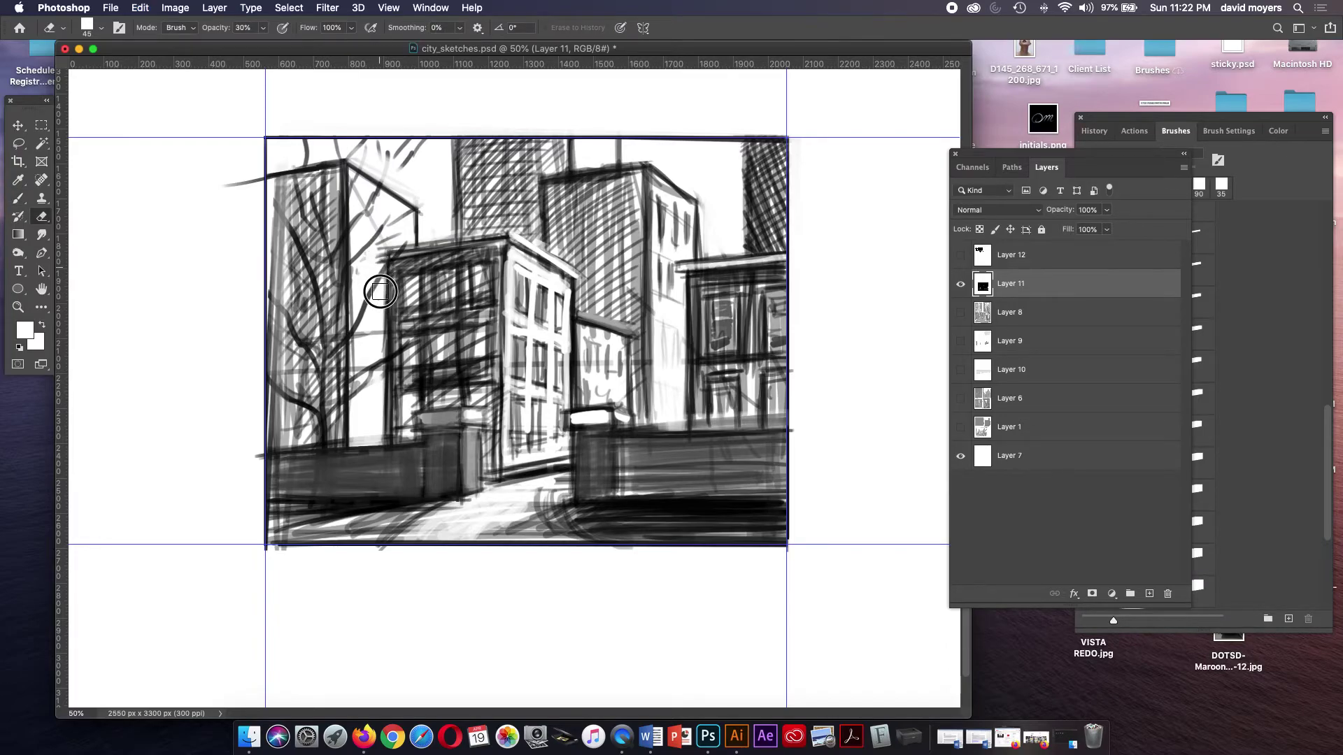
mouse_move(381, 342)
left_mouse_down()
mouse_move(384, 435)
mouse_move(372, 262)
mouse_move(375, 427)
left_mouse_up()
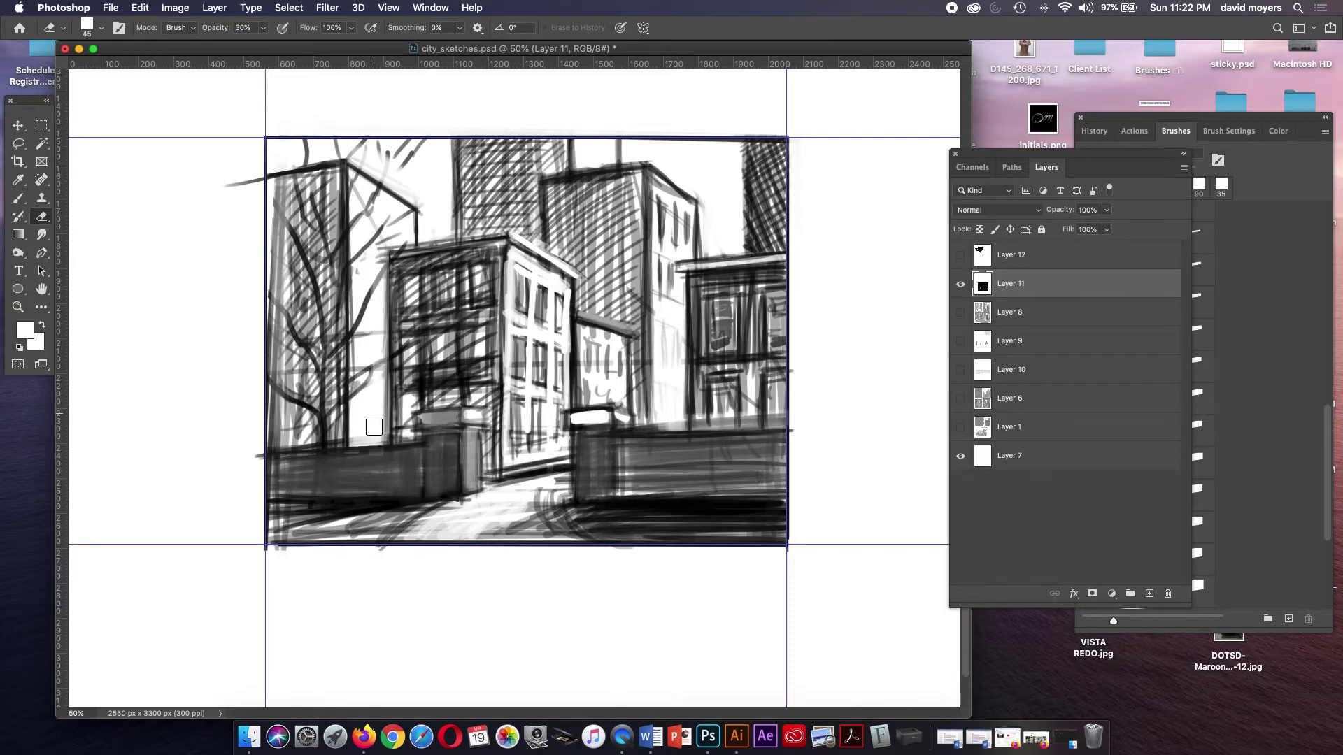
key("b")
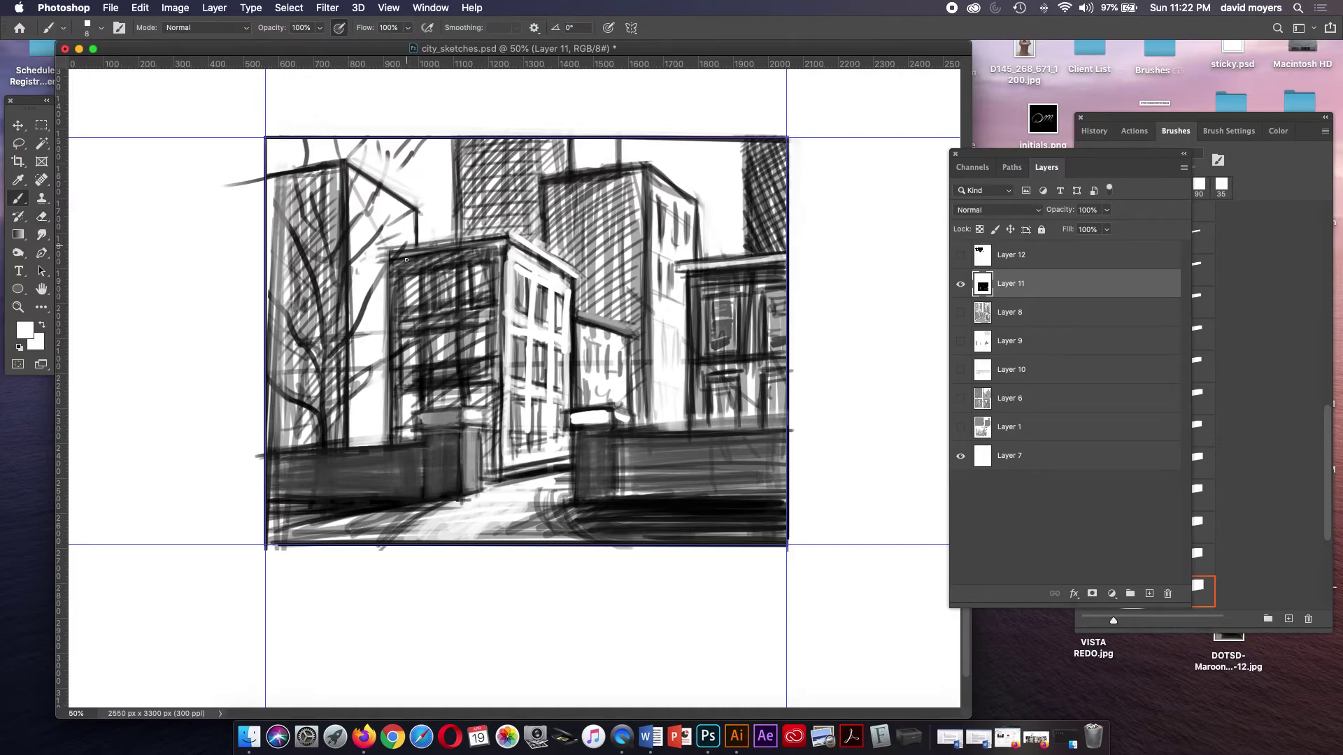
- Refine the central building's roof overhang, then darken the small building's edge and the far-right tower with a sampled dark gray
mouse_move(402, 256)
left_mouse_down()
mouse_move(505, 240)
mouse_move(404, 255)
left_mouse_up()
left_click(461, 284, "alt")
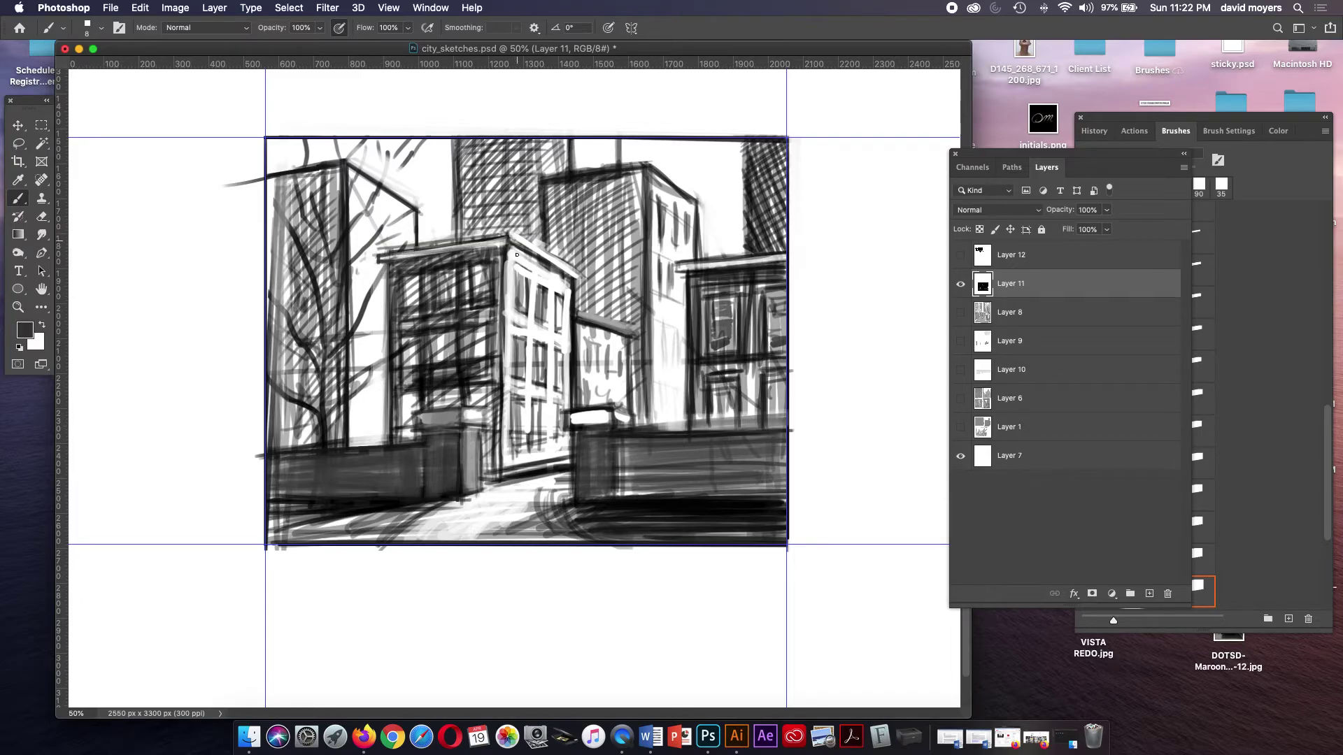
left_click_drag(502, 248, 580, 281)
left_click_drag(631, 346, 631, 408)
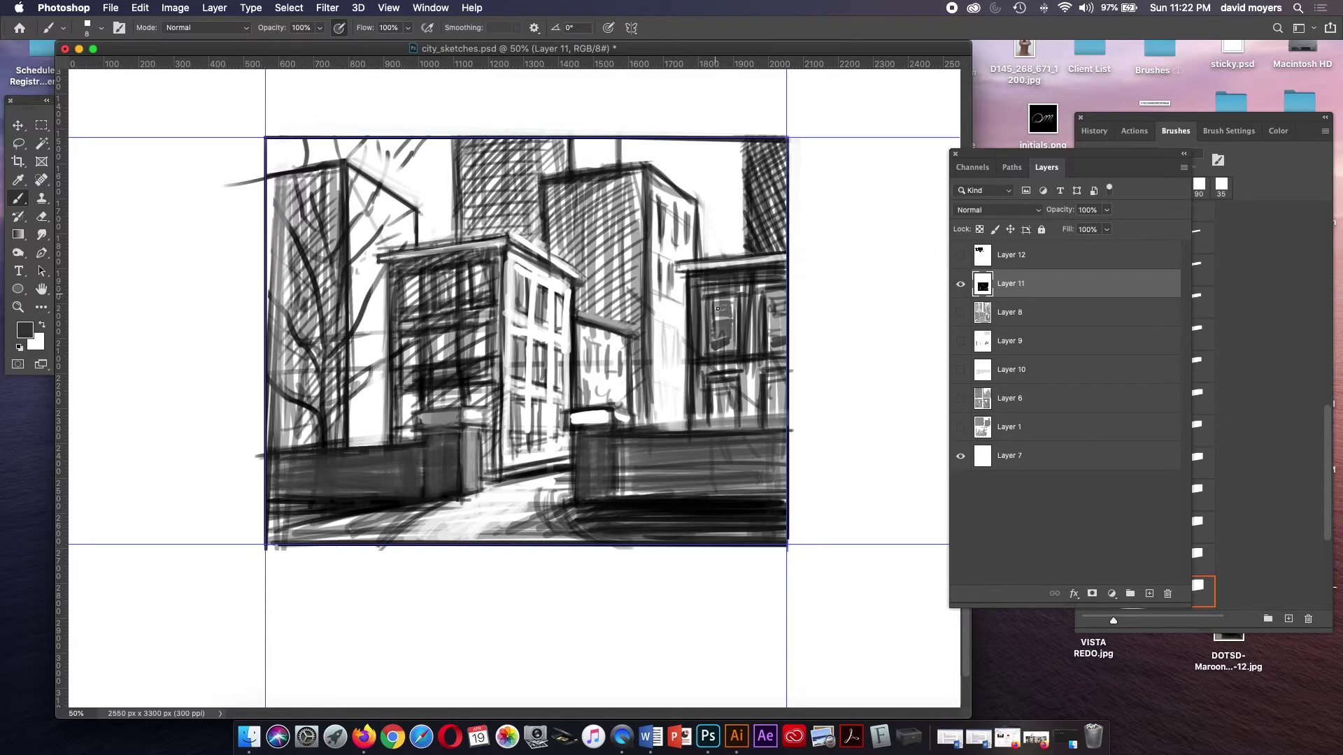
left_click_drag(746, 193, 744, 221)
- Enlarge the brush to 45 px and lighten the windows on the central building's shaded face with a sampled near-white
key("bracketright")
key("bracketright")
key("bracketright")
left_click(481, 283, "alt")
mouse_move(481, 283)
left_mouse_down()
mouse_move(406, 301)
mouse_move(413, 283)
mouse_move(446, 279)
mouse_move(412, 308)
mouse_move(411, 347)
mouse_move(475, 348)
mouse_move(413, 351)
mouse_move(411, 414)
mouse_move(443, 401)
mouse_move(440, 411)
mouse_move(477, 409)
left_mouse_up()
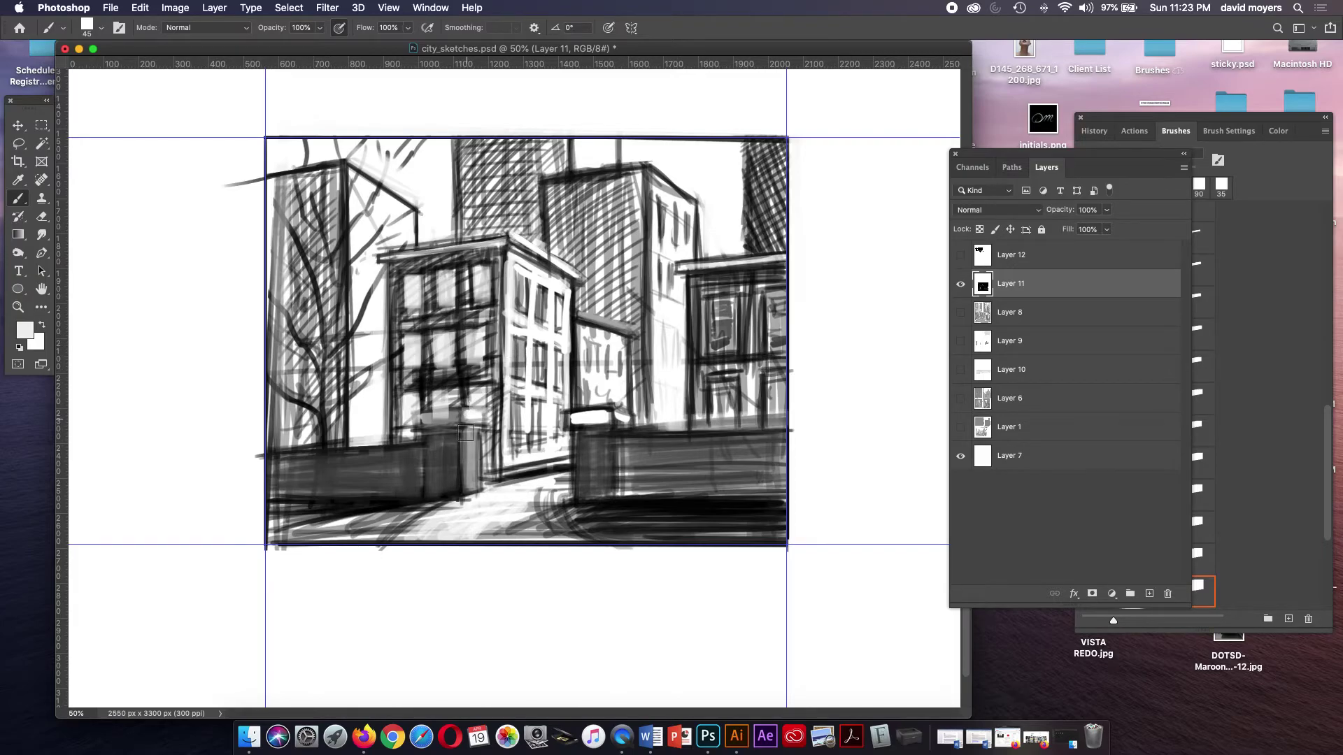
- Paint the left gate pillar's cap in sampled gray with a 20 px brush and touch up the central building's sunlit face in white
left_click(454, 418, "alt")
key("bracketleft")
left_click_drag(428, 419, 453, 416)
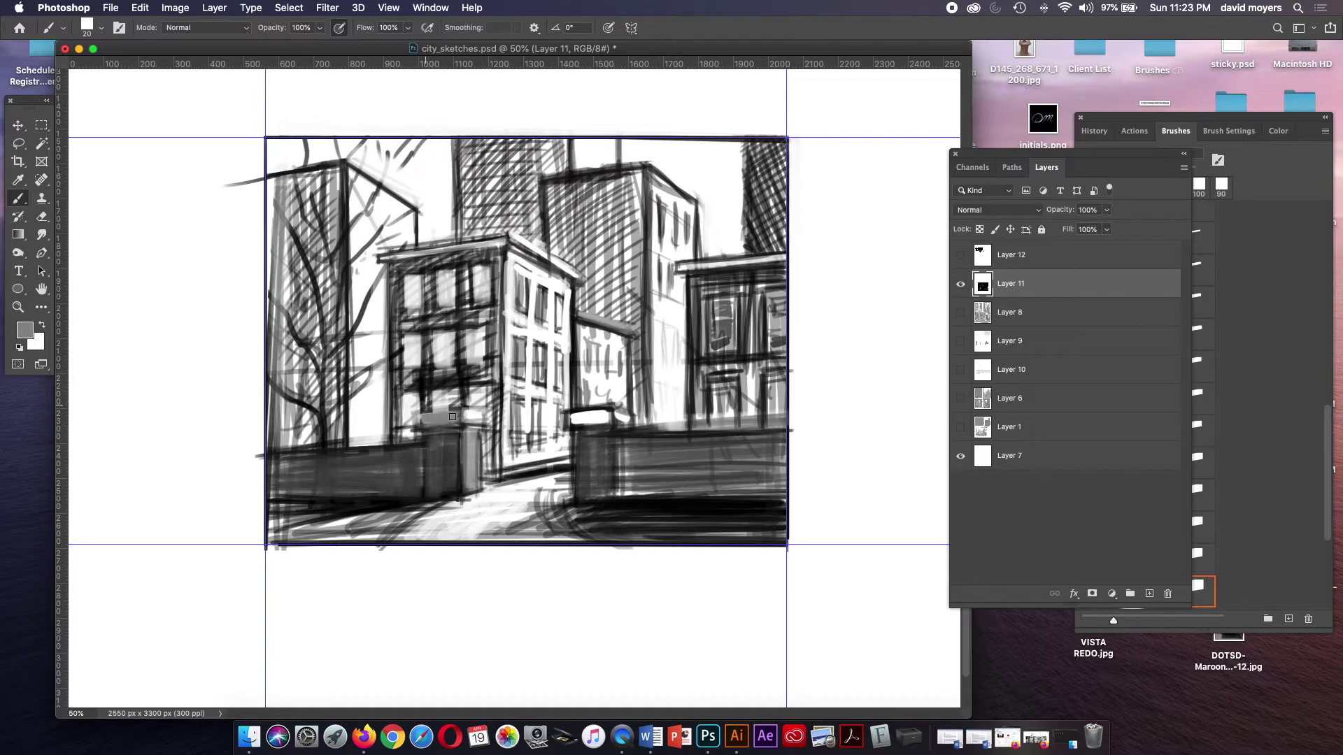
left_click(518, 312, "alt")
left_click(531, 269, "alt")
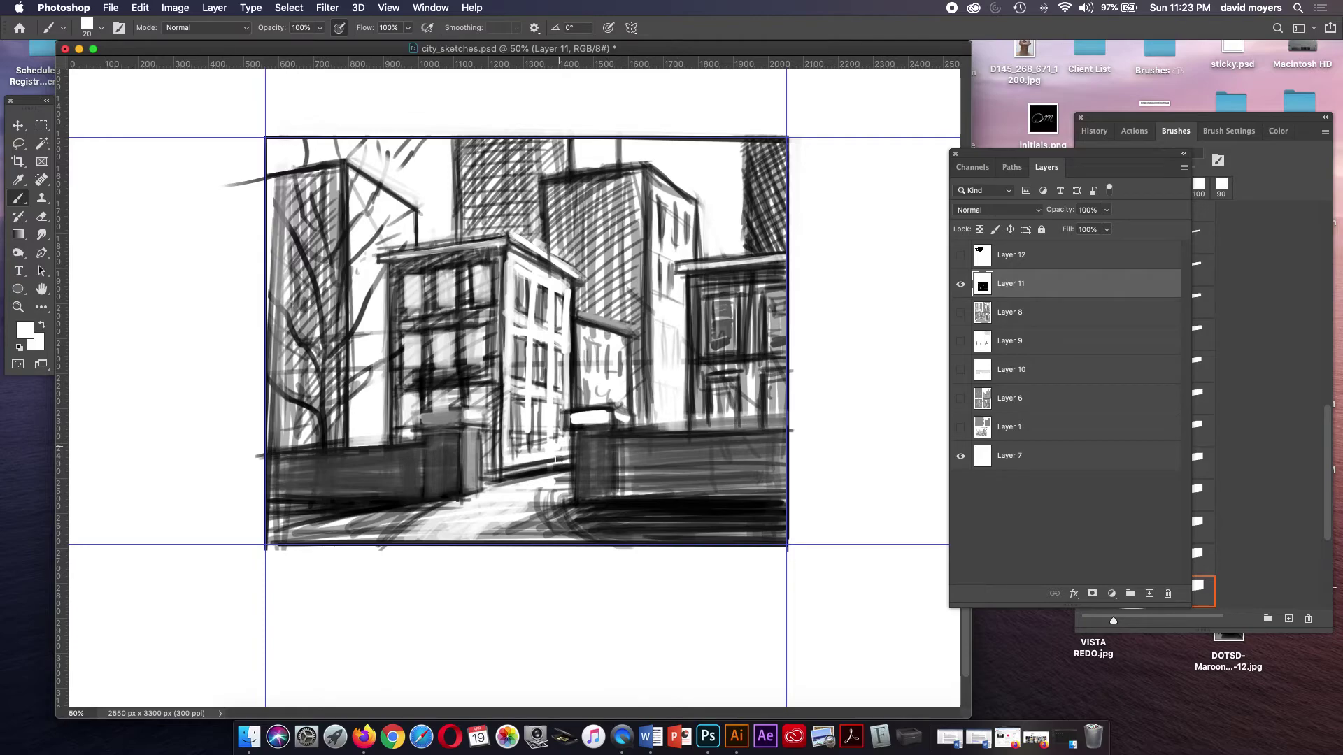
- Paint the floor bands, corner edges and wall around the windows on the central building's shaded face in sampled dark grays
left_click(466, 371, "alt")
mouse_move(438, 376)
left_mouse_down()
mouse_move(414, 377)
mouse_move(497, 383)
mouse_move(419, 379)
mouse_move(433, 373)
mouse_move(420, 361)
mouse_move(394, 389)
left_mouse_up()
mouse_move(394, 319)
left_mouse_down()
mouse_move(396, 384)
mouse_move(451, 323)
mouse_move(496, 314)
left_mouse_up()
left_click_drag(494, 266, 497, 319)
mouse_move(395, 271)
left_mouse_down()
mouse_move(450, 261)
mouse_move(402, 329)
left_mouse_up()
mouse_move(498, 257)
left_mouse_down()
mouse_move(500, 370)
mouse_move(419, 381)
mouse_move(482, 379)
mouse_move(462, 364)
mouse_move(462, 413)
left_mouse_up()
left_click(501, 347, "alt")
mouse_move(424, 359)
left_mouse_down()
mouse_move(423, 409)
mouse_move(395, 435)
left_mouse_up()
mouse_move(393, 317)
left_mouse_down()
mouse_move(392, 417)
mouse_move(392, 372)
left_mouse_up()
left_click_drag(394, 271, 396, 359)
left_click_drag(496, 263, 497, 374)
- Block in the central building's middle-row windows in black and darken its upper-right and bottom-row windows
left_click(454, 322, "alt")
left_click(435, 368, "alt")
left_click_drag(438, 339, 438, 368)
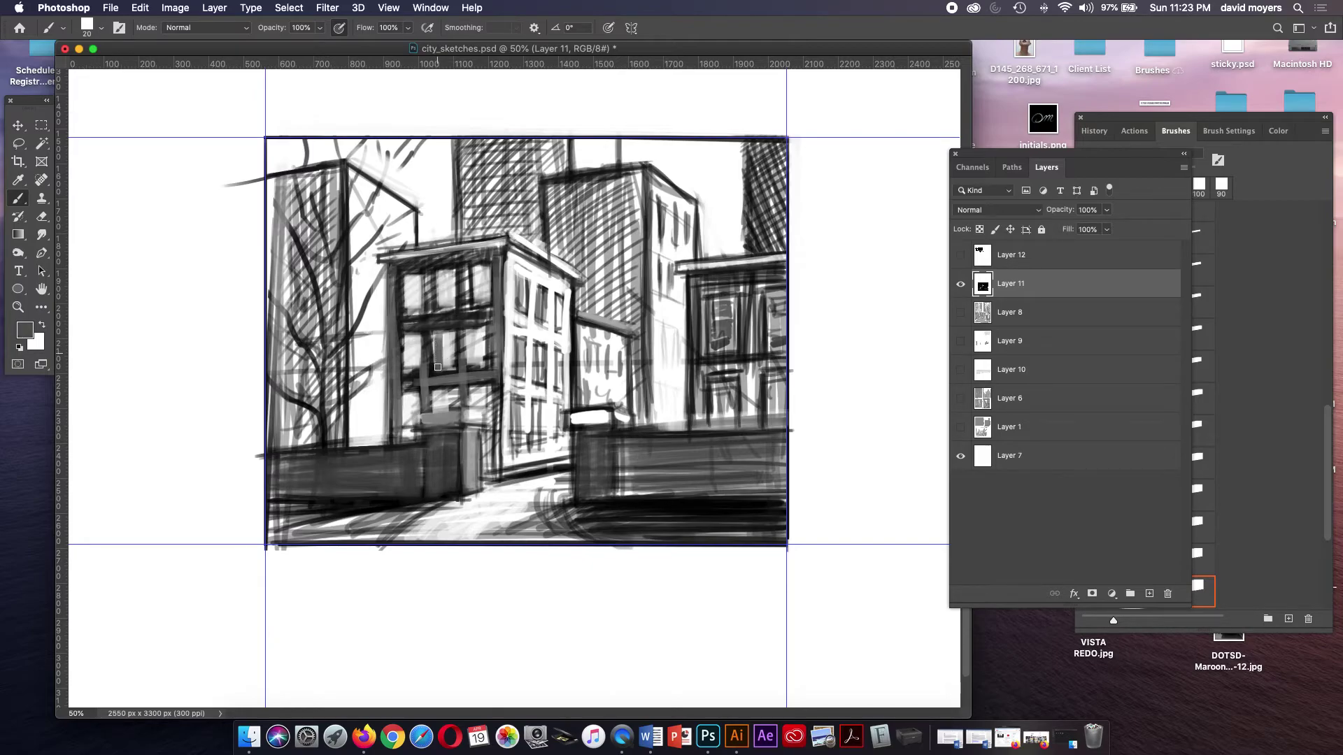
left_click(435, 370, "alt")
mouse_move(448, 346)
left_mouse_down()
mouse_move(451, 370)
mouse_move(440, 371)
mouse_move(449, 339)
mouse_move(404, 371)
mouse_move(409, 338)
mouse_move(418, 378)
mouse_move(420, 341)
mouse_move(472, 346)
mouse_move(468, 364)
mouse_move(472, 336)
mouse_move(481, 364)
mouse_move(483, 327)
left_mouse_up()
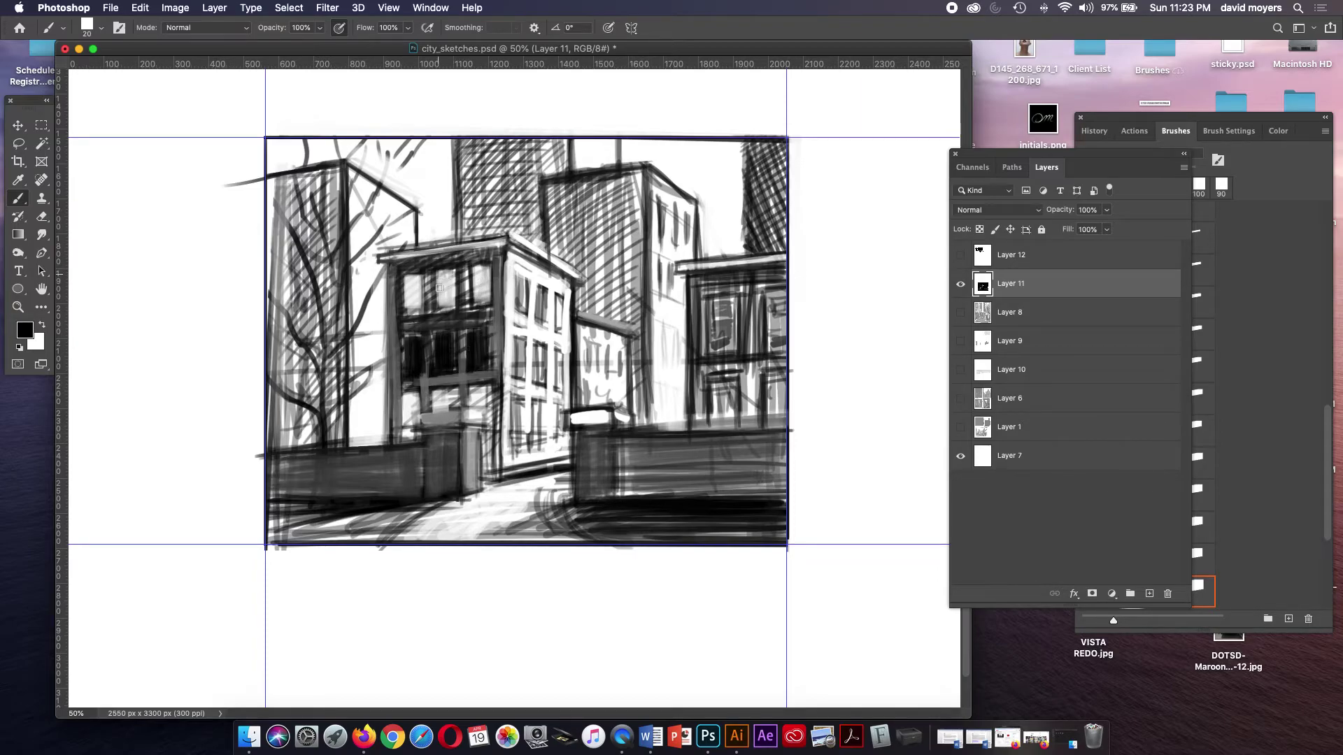
mouse_move(476, 275)
left_mouse_down()
mouse_move(477, 301)
mouse_move(487, 272)
mouse_move(490, 293)
left_mouse_up()
mouse_move(440, 396)
left_mouse_down()
mouse_move(456, 406)
mouse_move(483, 389)
mouse_move(490, 430)
mouse_move(472, 394)
mouse_move(487, 417)
left_mouse_up()
- Paint gray panes inside the dark windows on the central building's shaded face
left_click(503, 326, "alt")
left_click_drag(477, 340, 481, 358)
left_click_drag(479, 271, 486, 297)
mouse_move(447, 357)
left_mouse_down()
mouse_move(442, 343)
mouse_move(448, 364)
mouse_move(444, 346)
mouse_move(411, 370)
mouse_move(476, 410)
mouse_move(487, 400)
left_mouse_up()
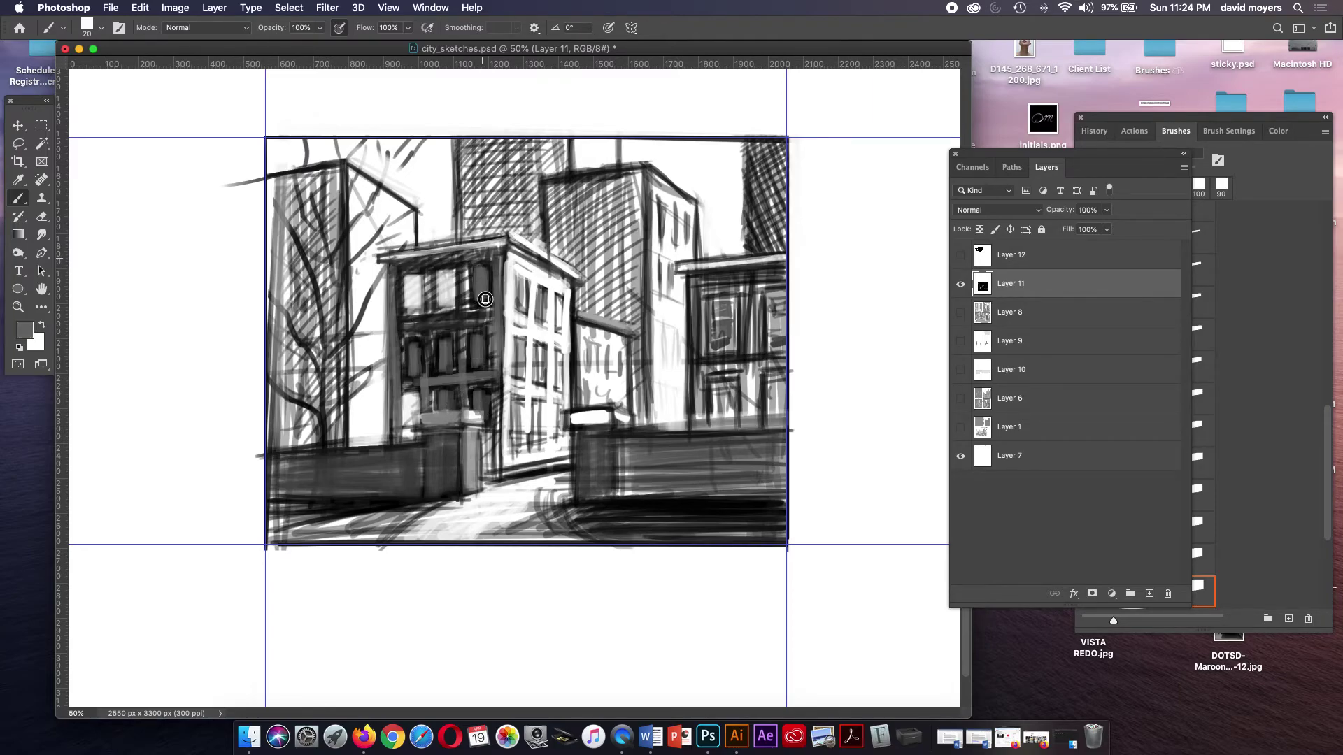
- Paint a black shadow under the central building's left roof edge and fill the cornice above it with light gray
left_click(493, 258, "alt")
left_click_drag(386, 265, 447, 251)
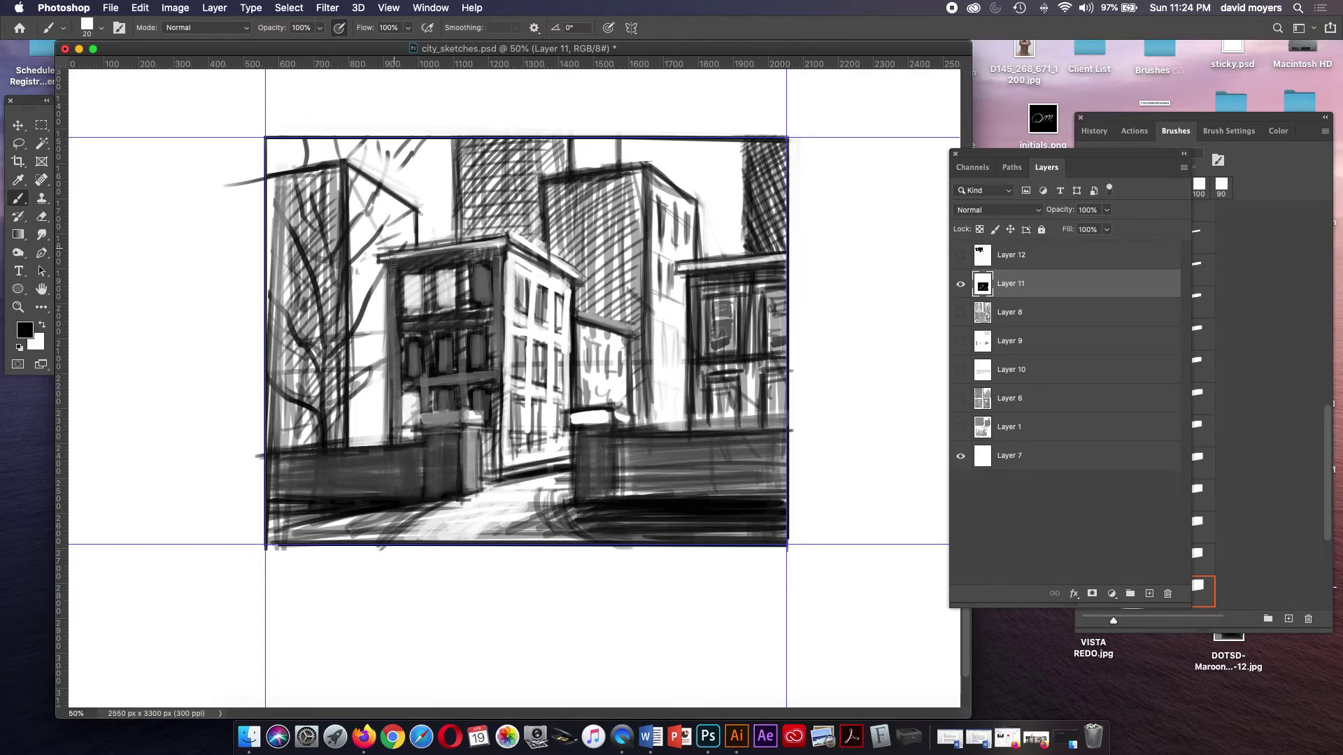
left_click_drag(408, 260, 489, 249)
left_click_drag(402, 253, 499, 239)
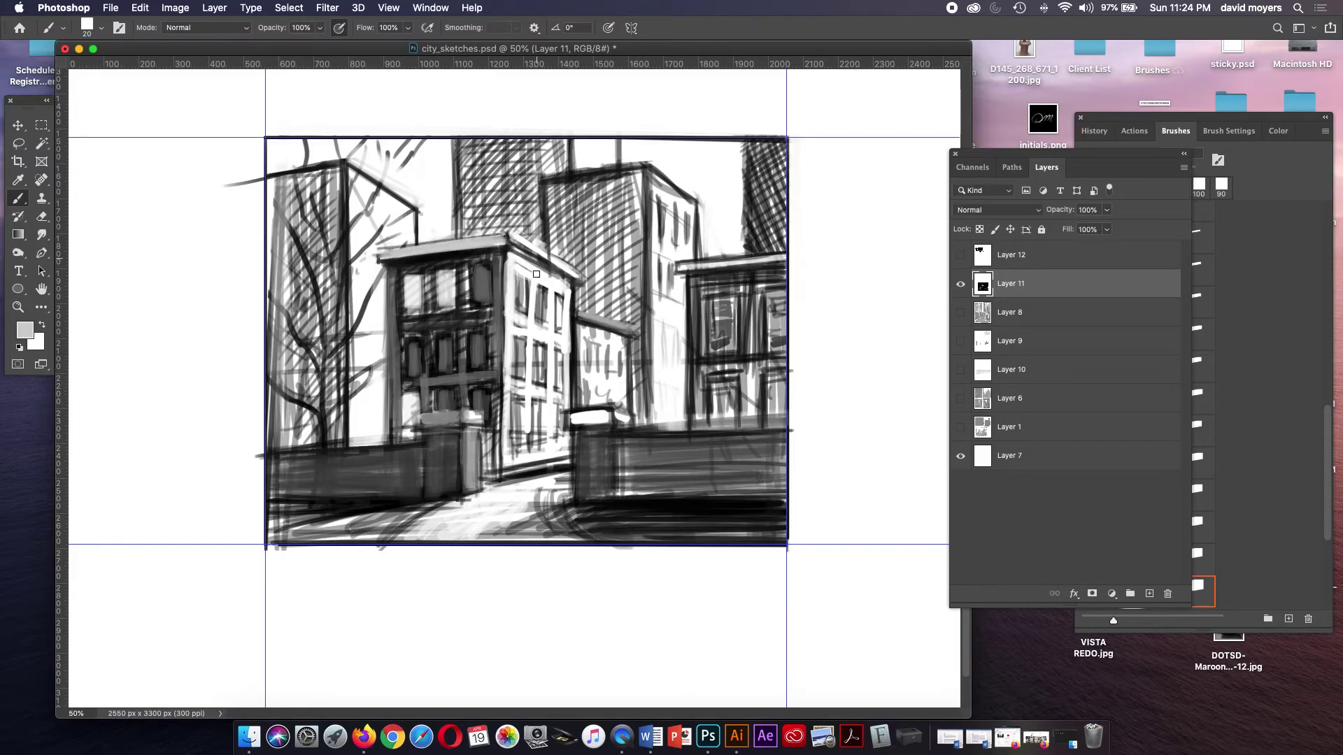
- Repaint the left gate pillar's faces and cap in separate sampled grays and darken the building wall just beside it
left_click(486, 298, "alt")
left_click(451, 417, "alt")
left_click(427, 416, "alt")
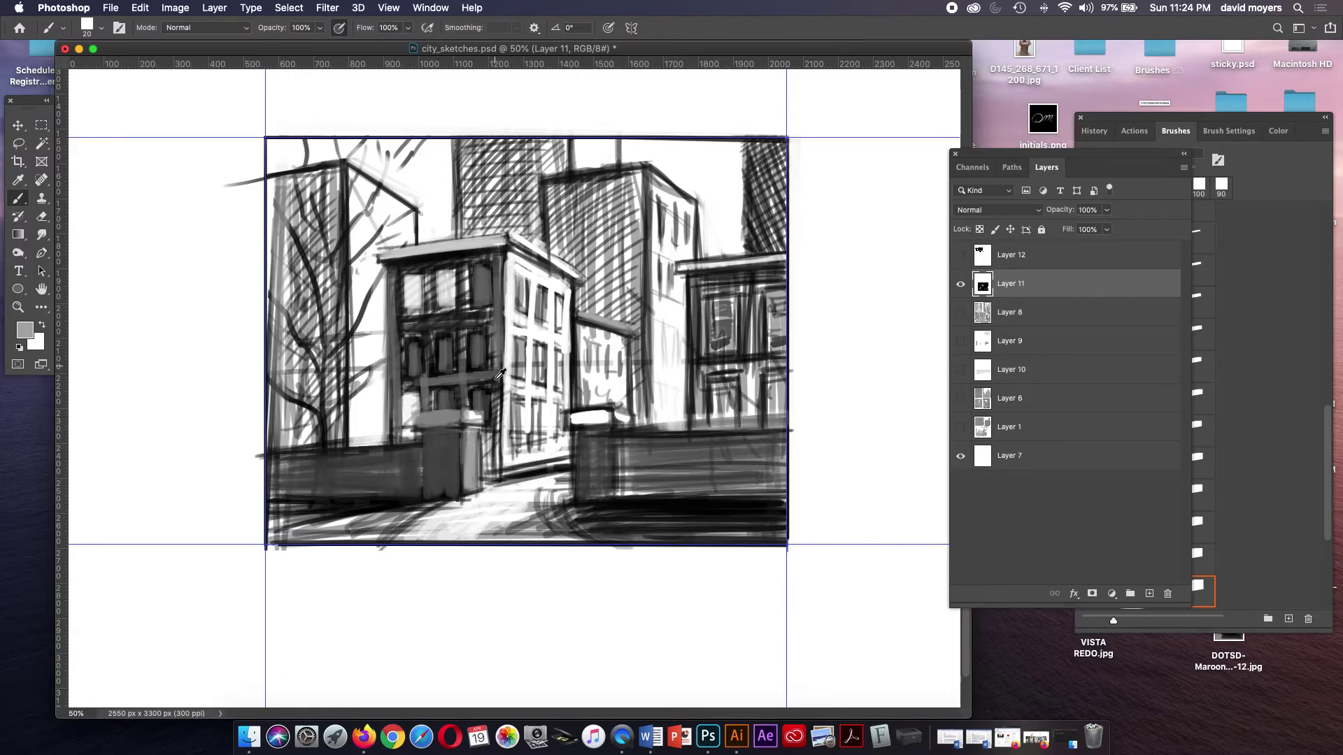
left_click_drag(490, 459, 485, 458)
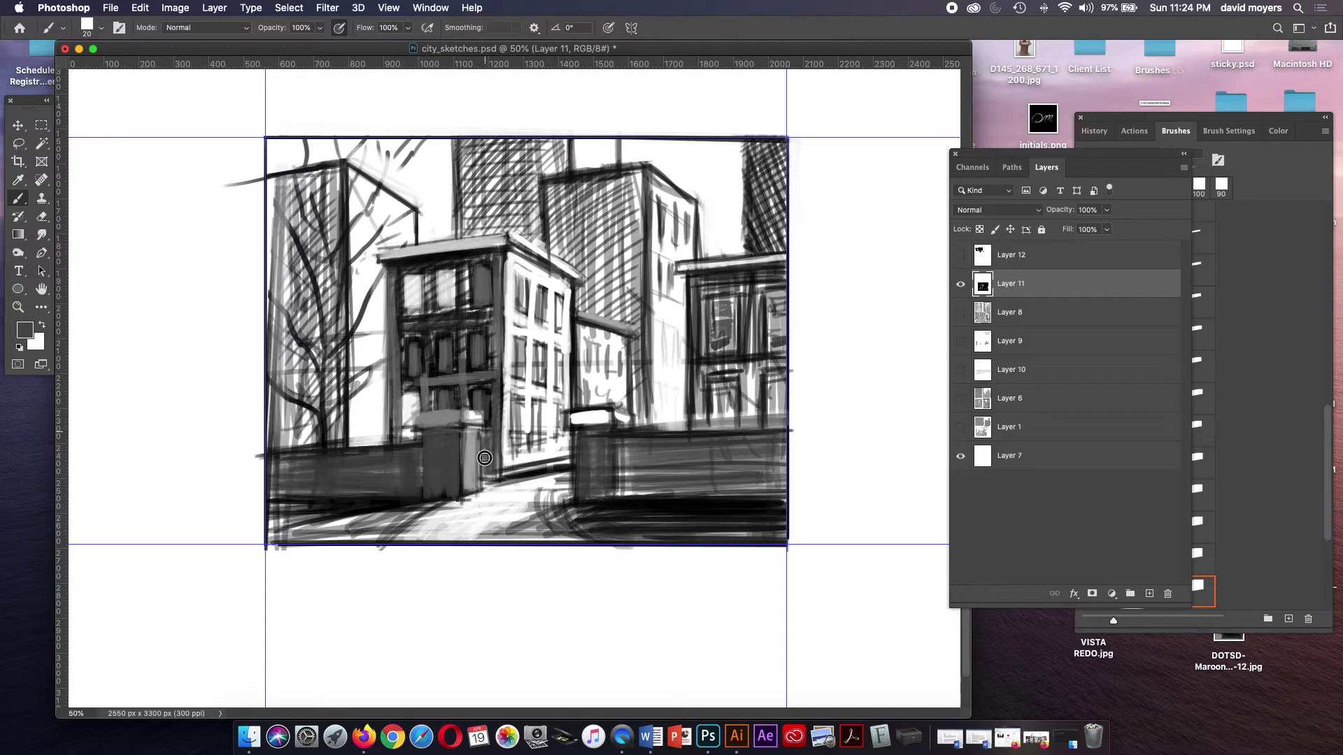
- Fill the shaded face of the far-left building with dark gray using a 60 px brush, covering the hatching and tree
left_click(344, 256, "alt")
mouse_move(342, 252)
left_mouse_down()
mouse_move(337, 196)
mouse_move(320, 306)
left_mouse_up()
mouse_move(322, 201)
left_mouse_down()
mouse_move(322, 319)
mouse_move(305, 343)
mouse_move(275, 249)
mouse_move(282, 192)
mouse_move(334, 180)
left_mouse_up()
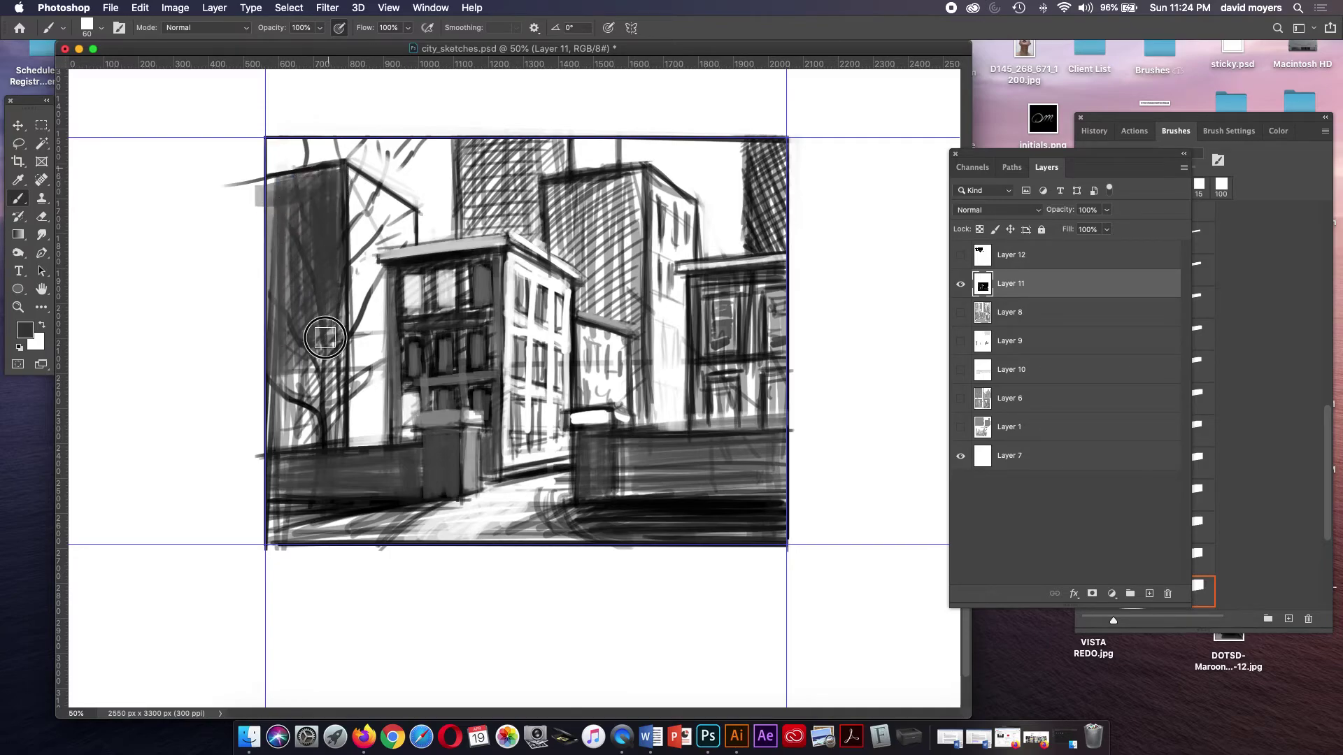
mouse_move(325, 339)
left_mouse_down()
mouse_move(328, 399)
mouse_move(314, 364)
mouse_move(290, 426)
mouse_move(315, 429)
mouse_move(287, 366)
mouse_move(336, 384)
mouse_move(321, 217)
mouse_move(305, 203)
mouse_move(285, 255)
mouse_move(279, 365)
mouse_move(279, 189)
mouse_move(322, 178)
mouse_move(277, 209)
left_mouse_up()
left_click(299, 385, "alt")
left_click(286, 392, "alt")
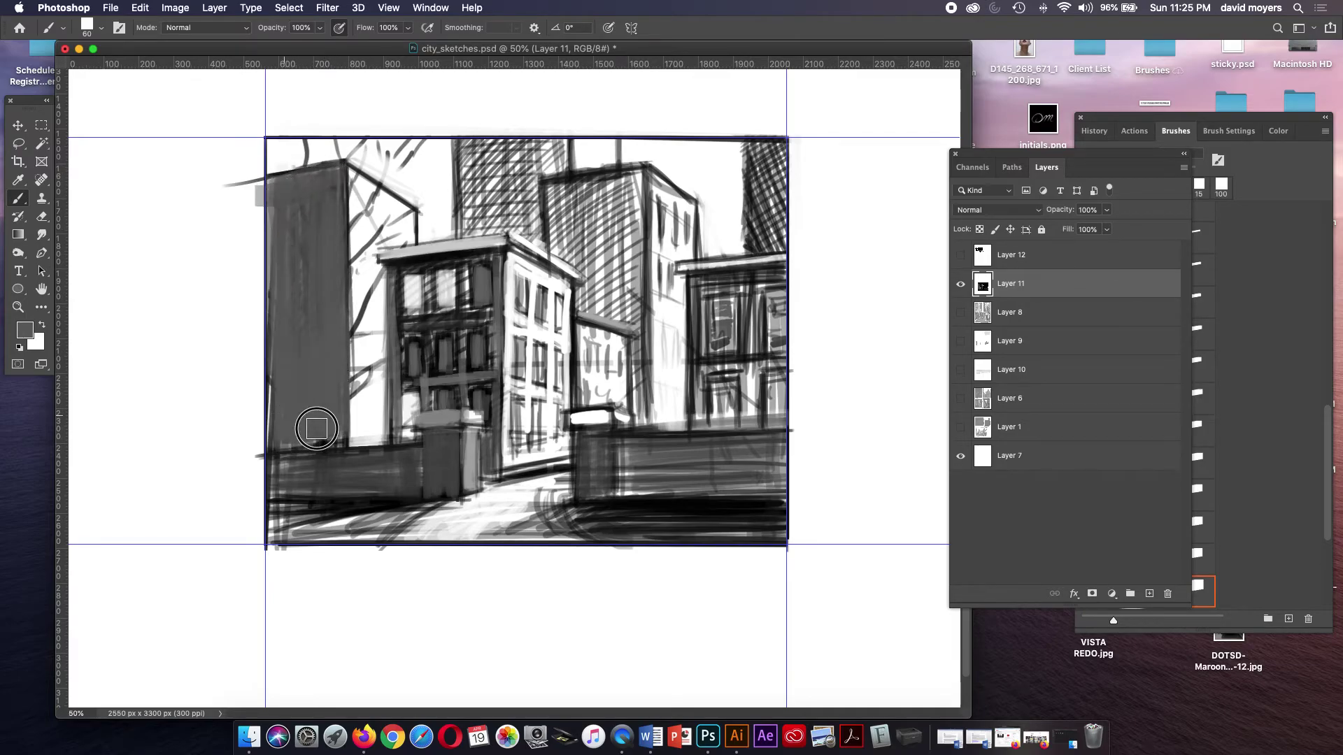
- Fill both low walls and the shadowed foreground below them with a near-black gray
left_click(363, 445, "alt")
mouse_move(284, 464)
left_mouse_down()
mouse_move(343, 467)
mouse_move(318, 480)
mouse_move(342, 486)
mouse_move(437, 455)
left_mouse_up()
mouse_move(594, 451)
left_mouse_down()
mouse_move(601, 495)
mouse_move(645, 452)
mouse_move(661, 479)
mouse_move(641, 465)
mouse_move(619, 482)
mouse_move(793, 469)
left_mouse_up()
left_click_drag(611, 514, 765, 522)
left_click_drag(644, 532, 761, 528)
mouse_move(265, 519)
left_mouse_down()
mouse_move(340, 512)
mouse_move(334, 523)
left_mouse_up()
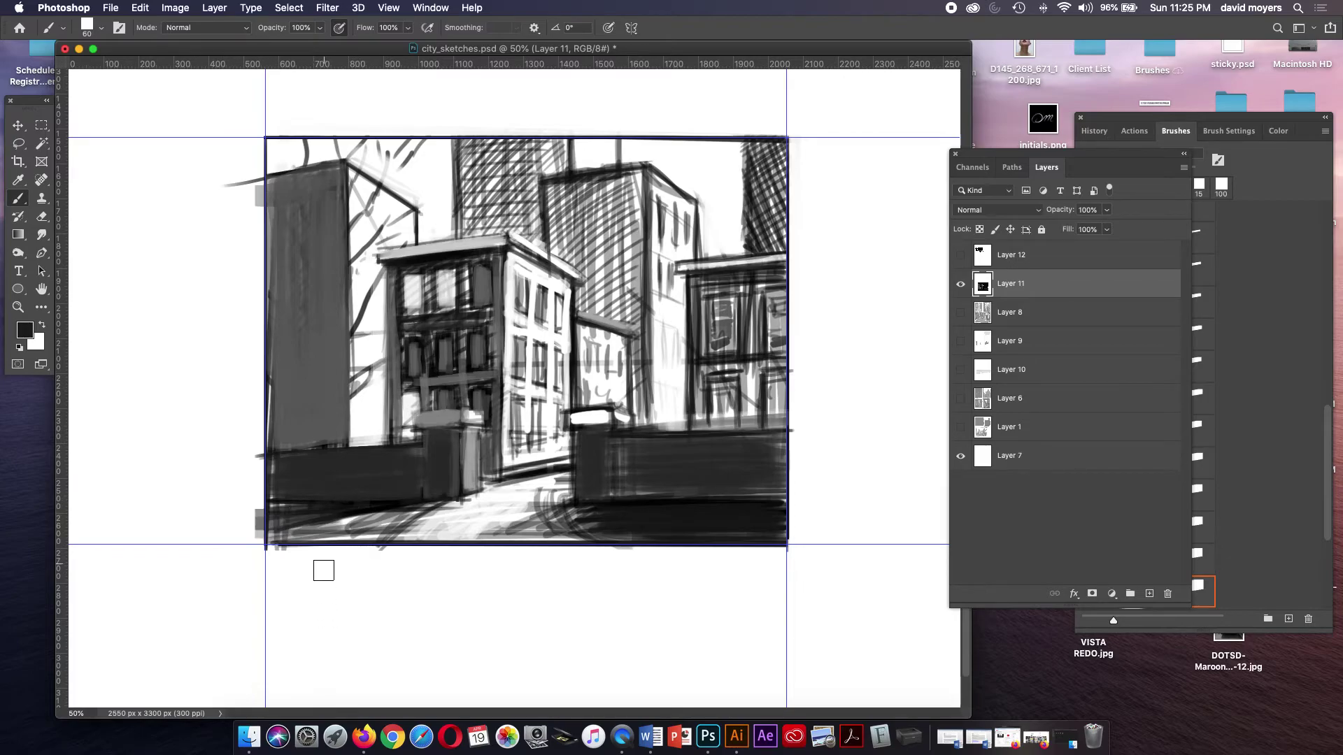
- Paint two tall black windows near the top of the far-left building and trim their upper edges with the wall gray
left_click(324, 248, "alt")
left_click(458, 332, "alt")
left_click_drag(320, 185, 320, 252)
left_click_drag(281, 186, 282, 245)
left_click(300, 183, "alt")
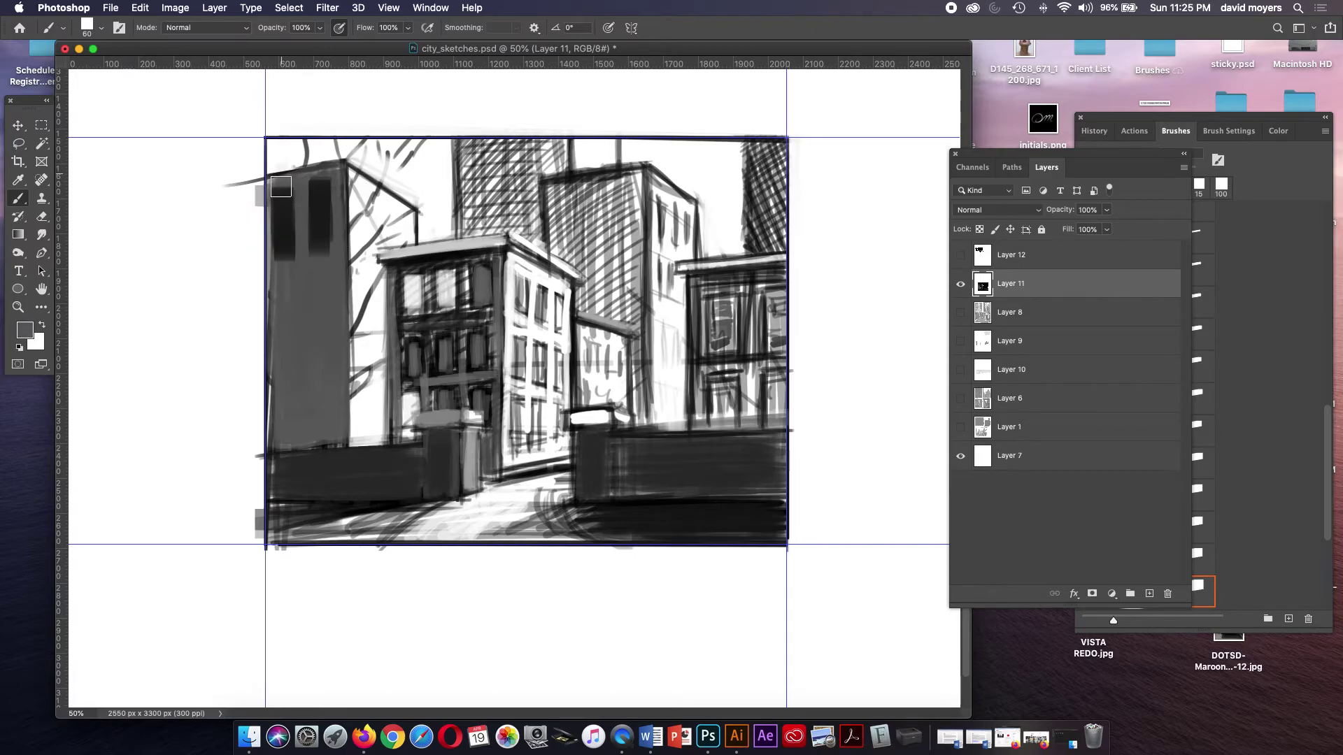
left_click_drag(276, 187, 313, 182)
- Add the two lower rows of black windows to the far-left building and clean up the gray wall around them
left_click(324, 223, "alt")
mouse_move(323, 290)
left_mouse_down()
mouse_move(323, 335)
mouse_move(289, 325)
mouse_move(288, 302)
mouse_move(323, 412)
left_mouse_up()
left_click_drag(289, 370, 289, 401)
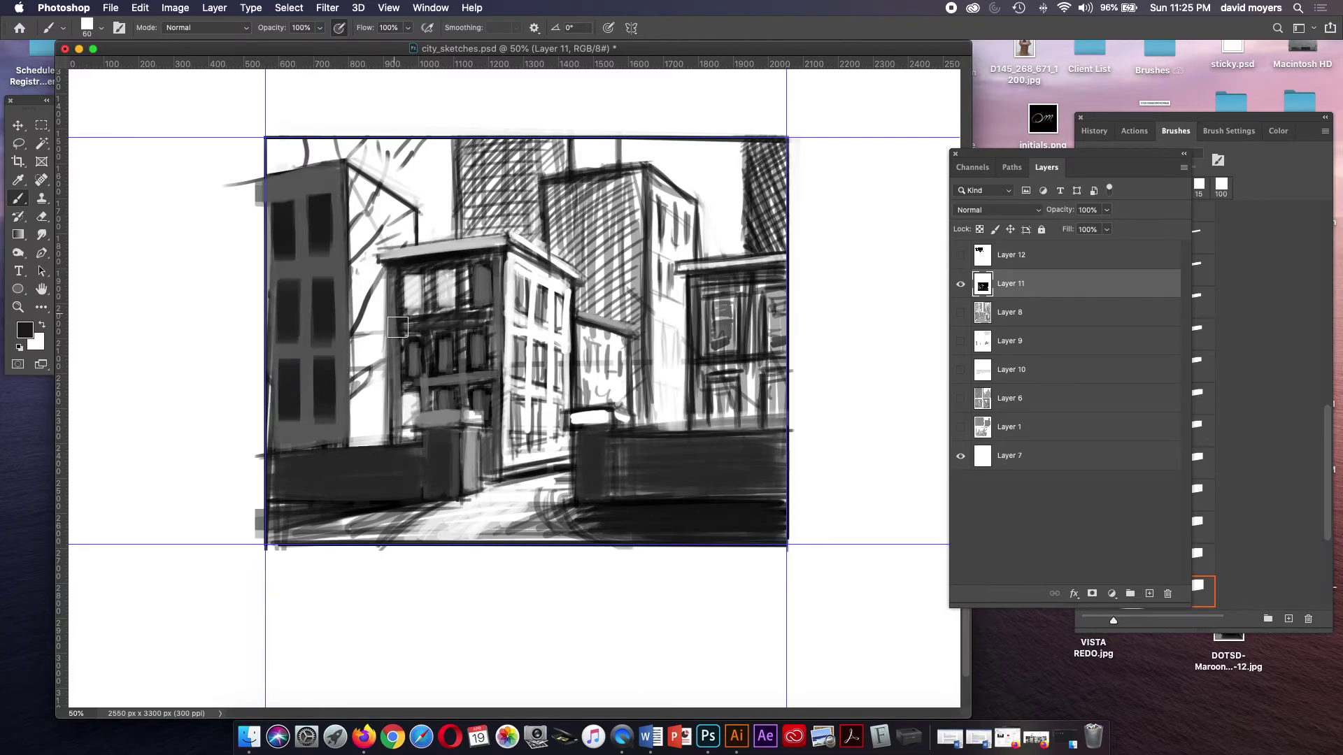
left_click(336, 348, "alt")
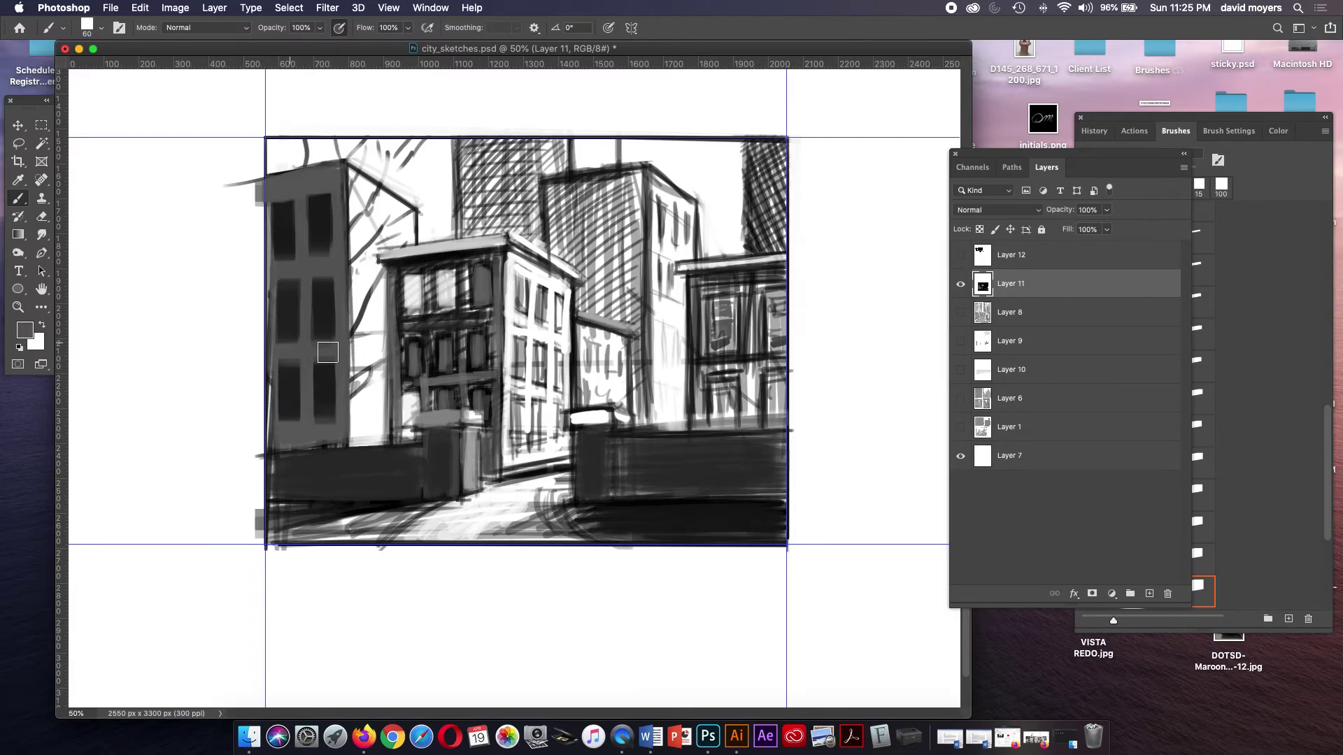
left_click_drag(303, 191, 270, 193)
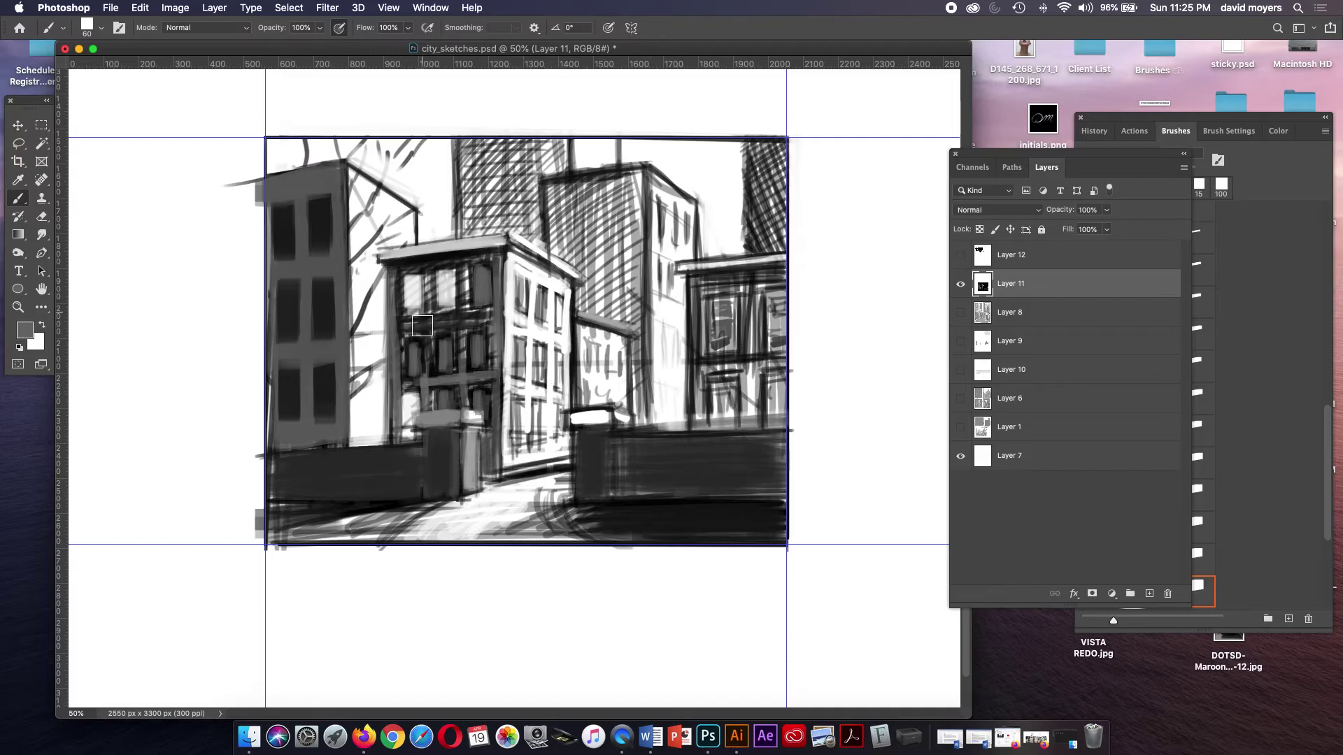
- Paint flat gray over the floor band and the vertical strips between windows on the central building's shaded face
mouse_move(404, 330)
left_mouse_down()
mouse_move(497, 316)
mouse_move(456, 323)
mouse_move(483, 320)
left_mouse_up()
left_click_drag(424, 273, 424, 354)
left_click_drag(425, 308, 427, 371)
left_click_drag(464, 273, 462, 358)
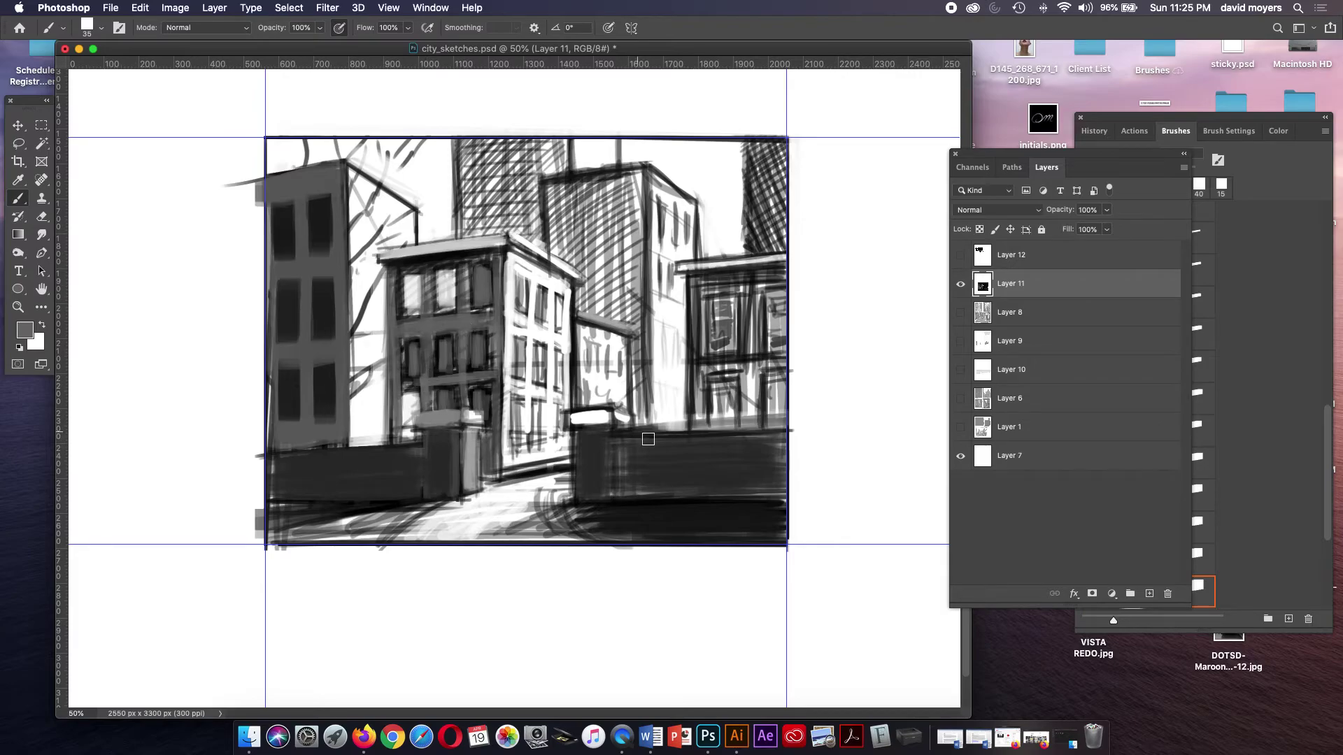
- Darken beneath the right building's roof in black and fill the walls around its windows with gray using a 35 px brush
mouse_move(709, 295)
left_mouse_down()
mouse_move(763, 281)
mouse_move(709, 281)
left_mouse_up()
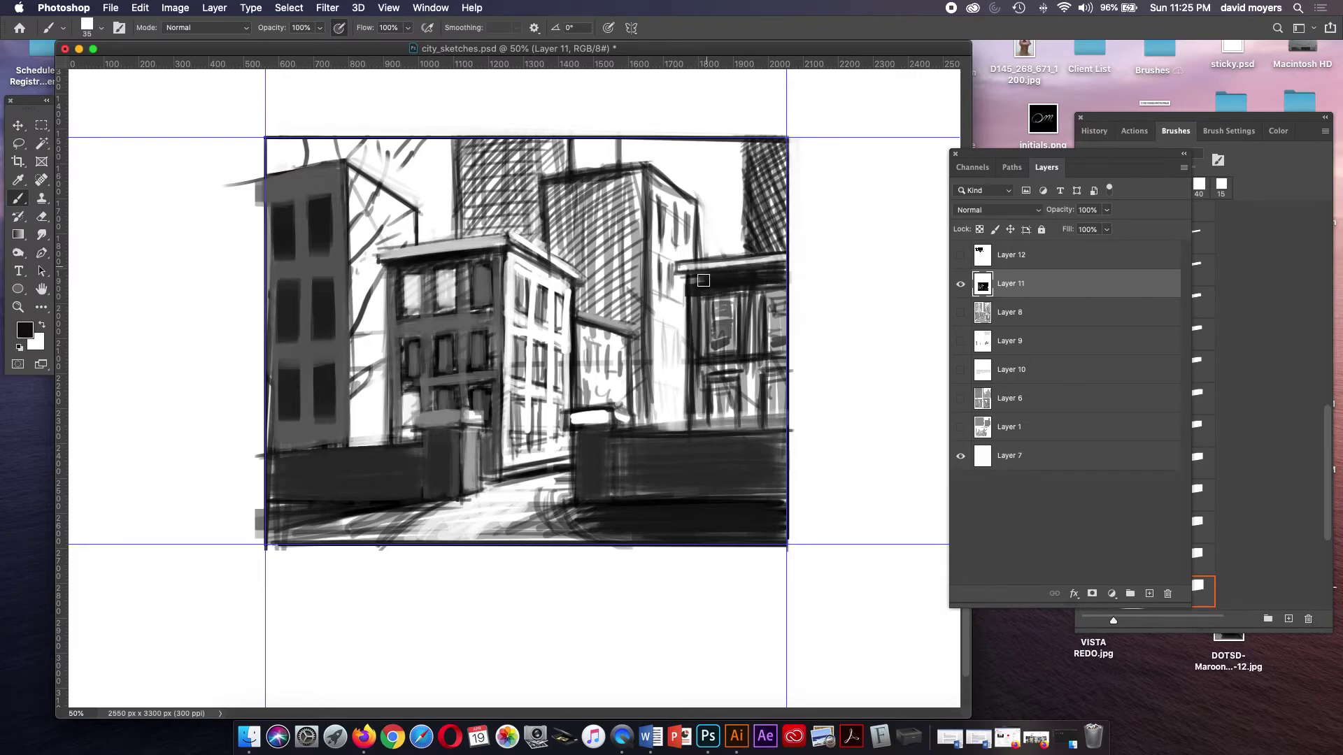
left_click(755, 297, "alt")
mouse_move(754, 287)
left_mouse_down()
mouse_move(702, 286)
mouse_move(786, 278)
left_mouse_up()
mouse_move(696, 280)
left_mouse_down()
mouse_move(697, 416)
mouse_move(704, 382)
left_mouse_up()
left_click_drag(751, 278, 753, 428)
mouse_move(692, 368)
left_mouse_down()
mouse_move(786, 361)
mouse_move(762, 375)
mouse_move(752, 428)
left_mouse_up()
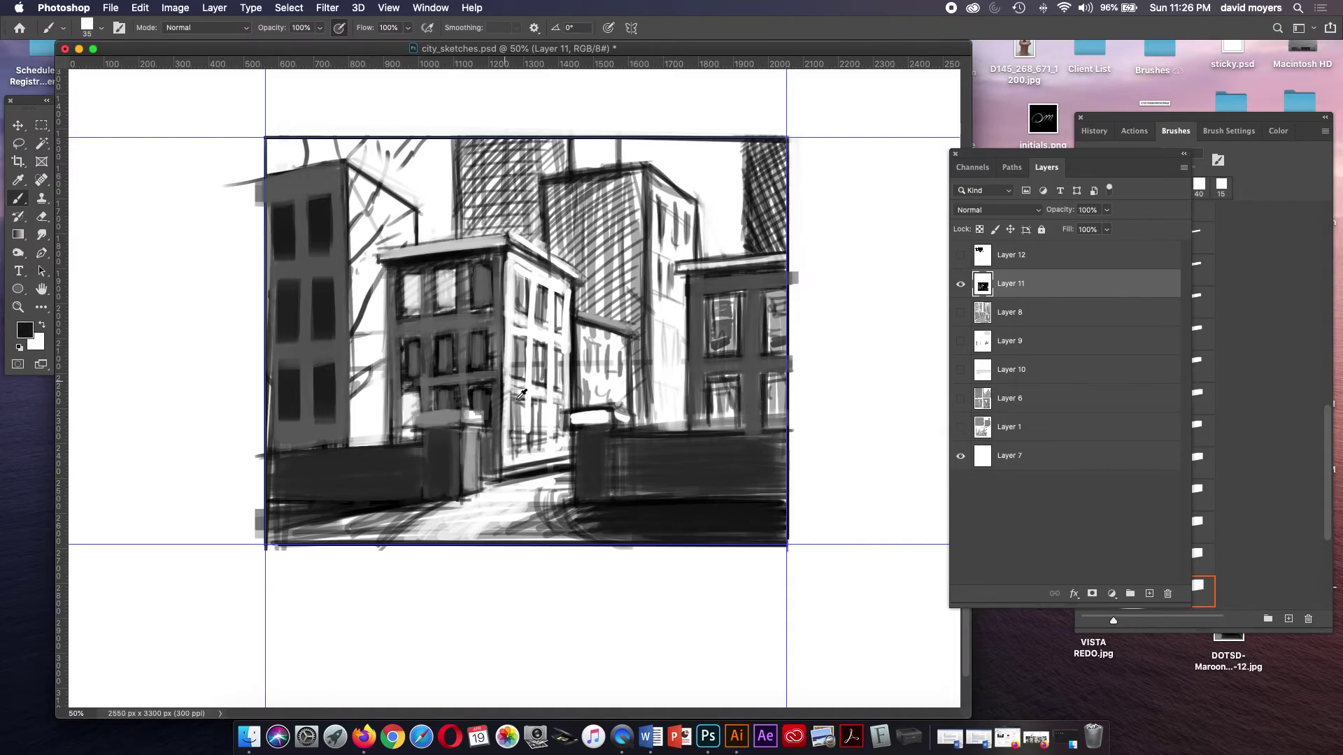
- Block in the right building's windows in black and add lighter gray panes inside them
mouse_move(717, 386)
left_mouse_down()
mouse_move(717, 420)
mouse_move(726, 385)
mouse_move(730, 413)
mouse_move(769, 395)
mouse_move(769, 419)
mouse_move(780, 378)
mouse_move(776, 398)
left_mouse_up()
mouse_move(722, 314)
left_mouse_down()
mouse_move(710, 350)
mouse_move(741, 346)
mouse_move(733, 300)
mouse_move(719, 348)
mouse_move(776, 316)
mouse_move(773, 344)
mouse_move(777, 299)
mouse_move(786, 344)
left_mouse_up()
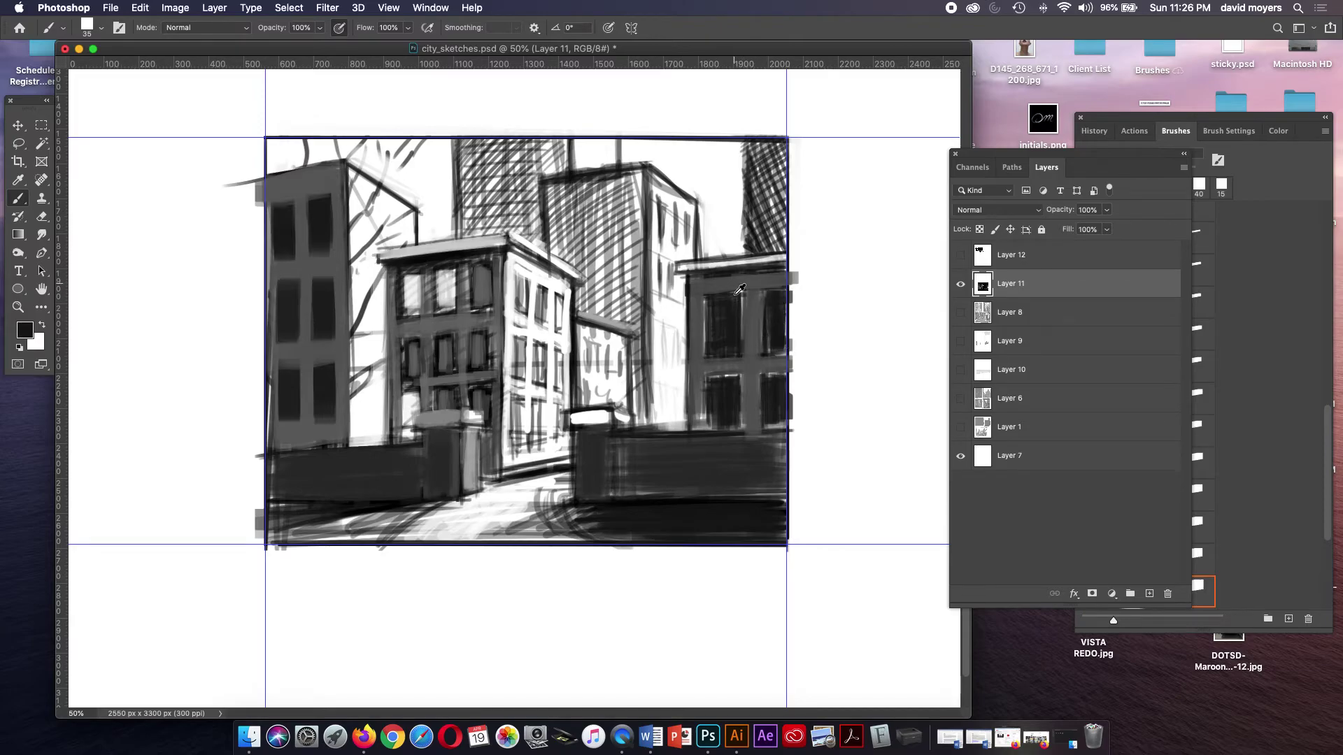
left_click(645, 344, "alt")
left_click_drag(723, 307, 718, 318)
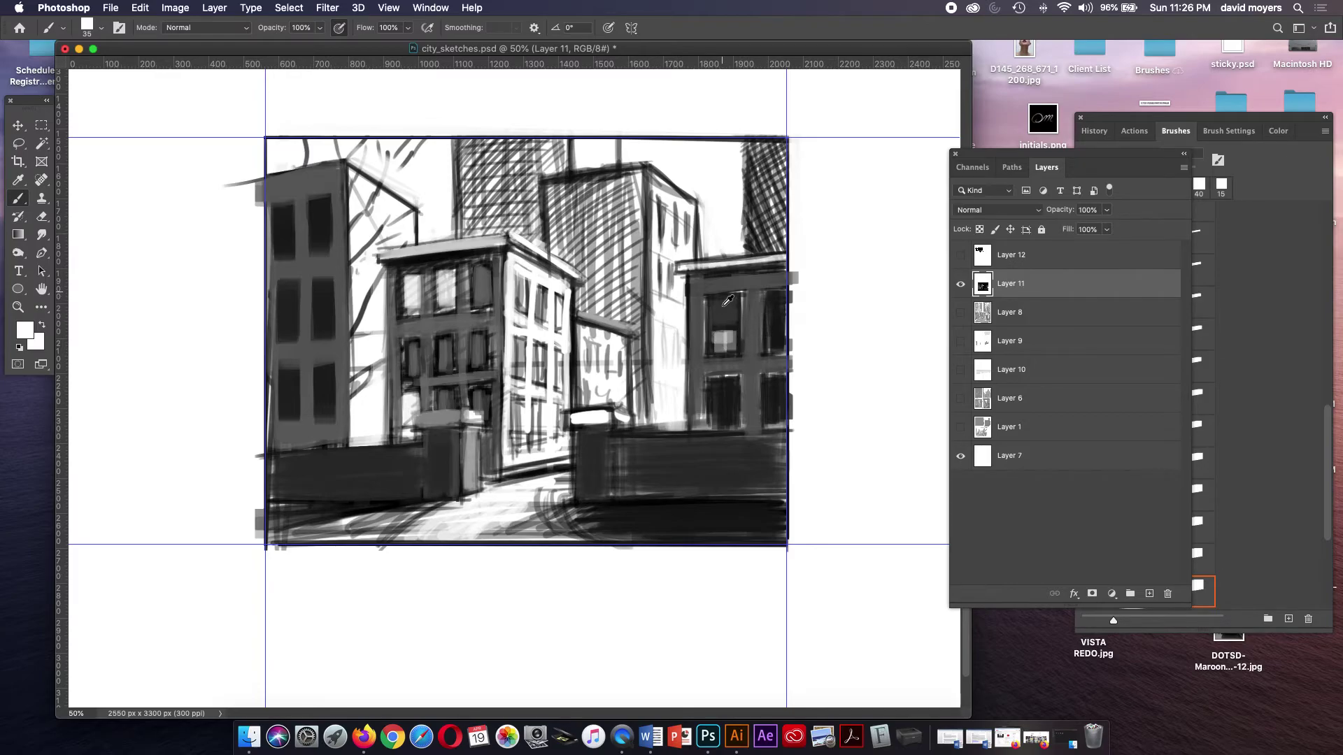
left_click_drag(723, 314, 725, 307)
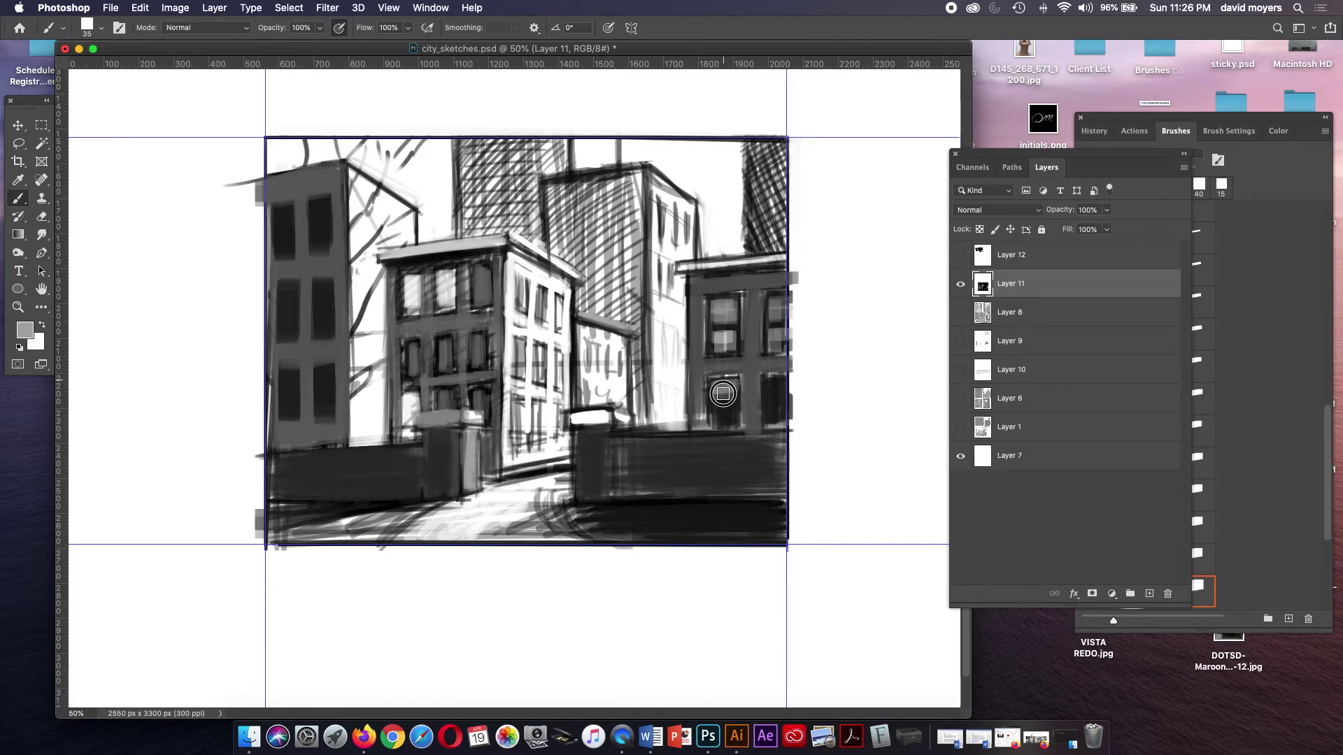
left_click_drag(718, 398, 731, 394)
left_click(725, 415, "alt")
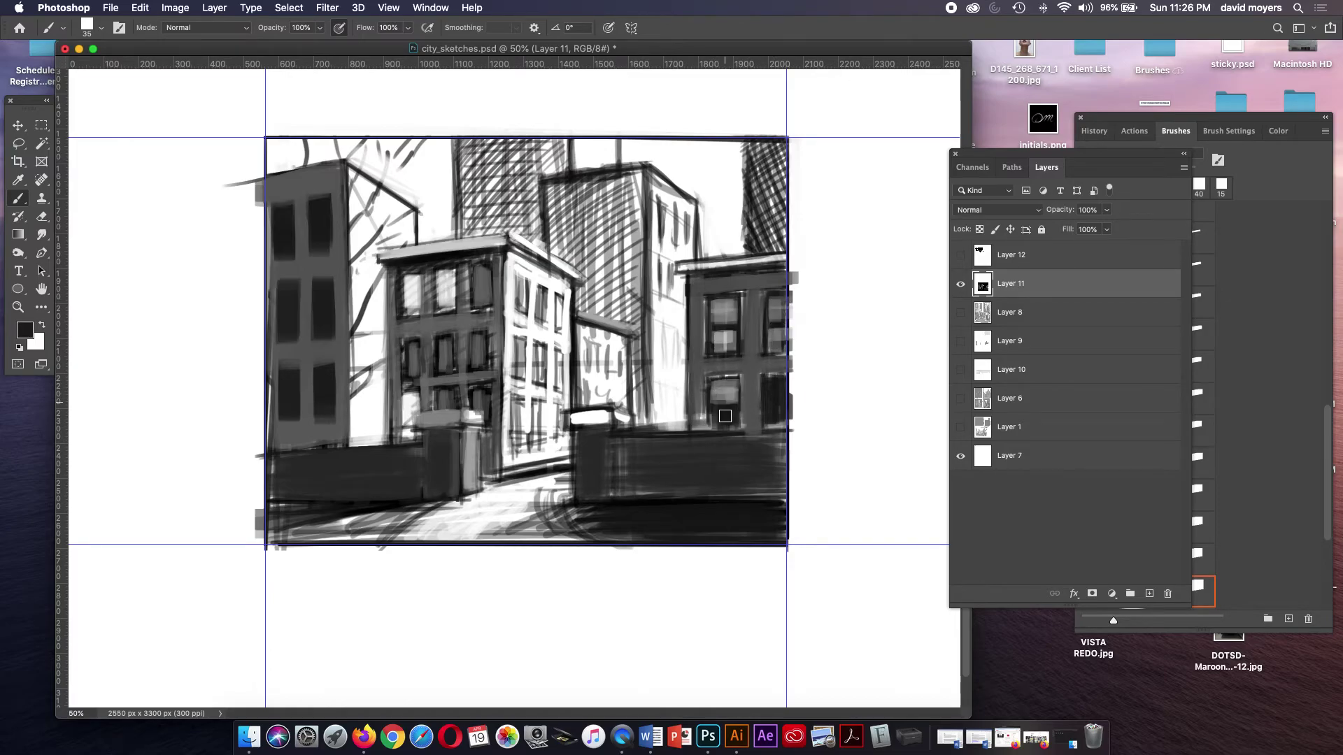
left_click(722, 416, "alt")
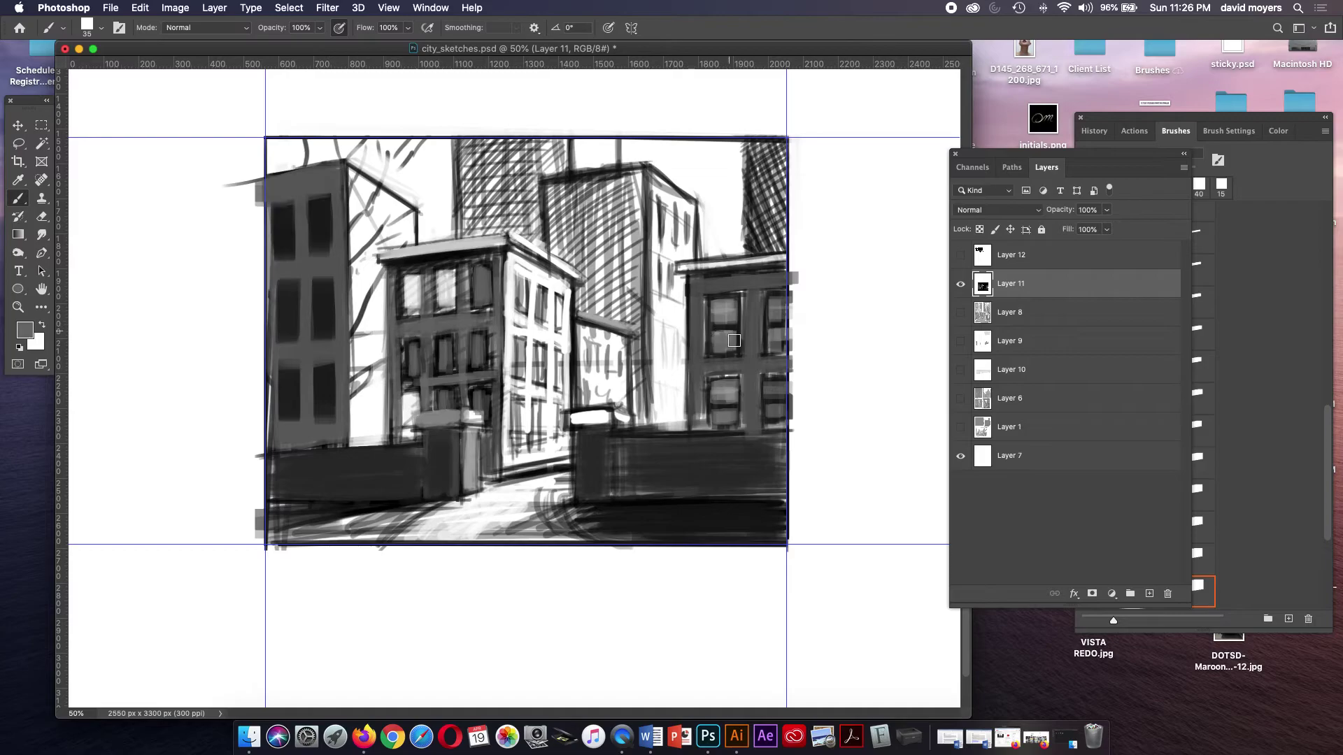
- Cover the hatching on the tall central tower's shaded face with flat dark gray down to the low building behind
left_click(644, 327, "alt")
left_click_drag(594, 315, 635, 329)
left_click_drag(635, 280, 633, 354)
mouse_move(631, 231)
left_mouse_down()
mouse_move(644, 296)
mouse_move(609, 230)
mouse_move(605, 326)
mouse_move(595, 238)
mouse_move(585, 296)
mouse_move(596, 261)
mouse_move(600, 298)
mouse_move(591, 199)
mouse_move(570, 242)
mouse_move(554, 194)
mouse_move(605, 187)
mouse_move(608, 277)
mouse_move(636, 177)
mouse_move(640, 294)
mouse_move(624, 328)
mouse_move(590, 270)
mouse_move(583, 293)
mouse_move(584, 314)
mouse_move(622, 298)
mouse_move(639, 398)
left_mouse_up()
left_click(639, 369)
mouse_move(564, 184)
left_mouse_down()
mouse_move(614, 177)
mouse_move(564, 150)
mouse_move(542, 171)
mouse_move(536, 162)
mouse_move(525, 238)
left_mouse_up()
- Fill the two hatched background towers at the top of the sketch with flat medium gray
left_click(554, 166, "alt")
left_click(566, 195, "alt")
mouse_move(529, 166)
left_mouse_down()
mouse_move(528, 224)
mouse_move(533, 187)
mouse_move(509, 180)
mouse_move(465, 207)
mouse_move(494, 196)
mouse_move(502, 222)
mouse_move(485, 228)
mouse_move(532, 233)
mouse_move(530, 155)
mouse_move(559, 157)
mouse_move(518, 148)
mouse_move(538, 143)
mouse_move(554, 167)
mouse_move(473, 145)
mouse_move(468, 175)
mouse_move(509, 142)
mouse_move(478, 146)
mouse_move(469, 212)
mouse_move(459, 155)
mouse_move(462, 187)
mouse_move(503, 197)
mouse_move(470, 222)
left_mouse_up()
left_click(533, 183, "alt")
mouse_move(767, 181)
left_mouse_down()
mouse_move(758, 202)
mouse_move(755, 175)
mouse_move(751, 238)
mouse_move(767, 150)
mouse_move(777, 182)
left_mouse_up()
mouse_move(777, 144)
left_mouse_down()
mouse_move(751, 188)
mouse_move(776, 244)
mouse_move(751, 242)
mouse_move(771, 242)
mouse_move(769, 209)
mouse_move(759, 251)
left_mouse_up()
- Lay light gray over the lit faces of the central building, low background building, tall tower and far-left building
left_click(516, 386, "alt")
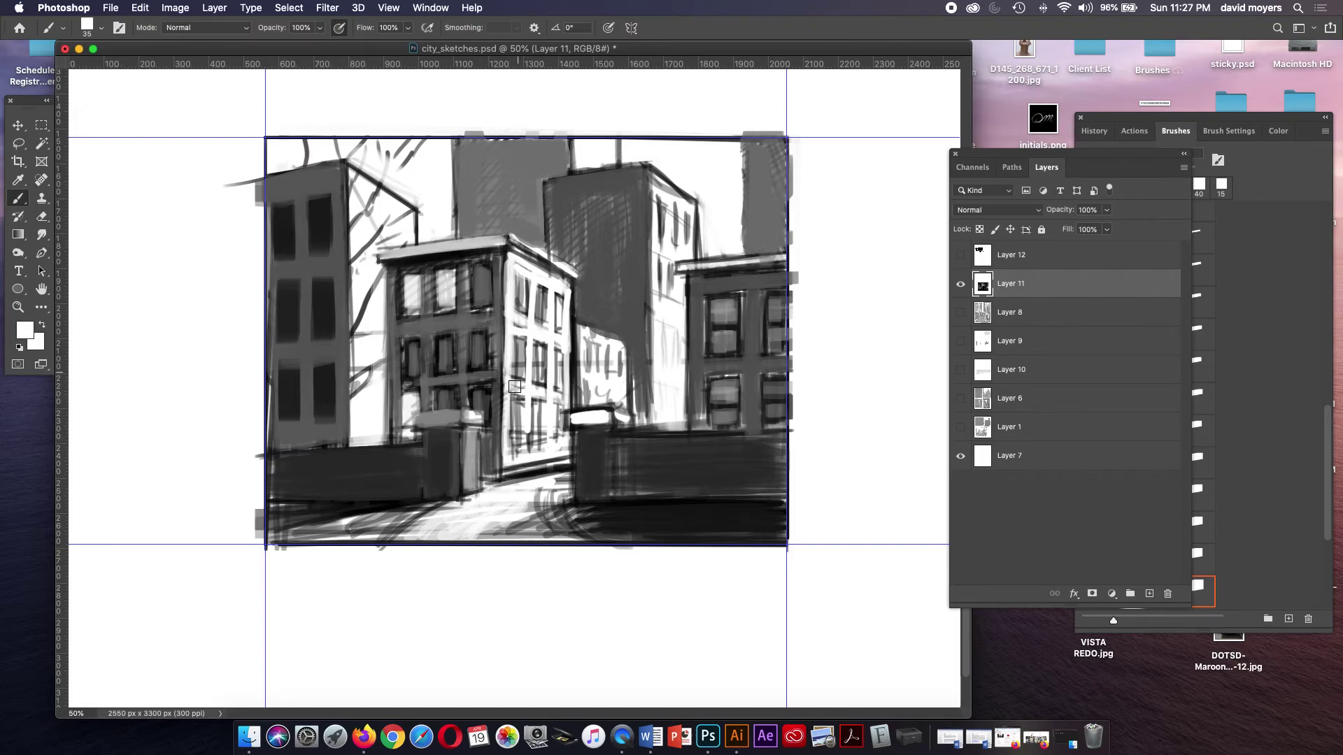
left_click(523, 416, "alt")
mouse_move(521, 283)
left_mouse_down()
mouse_move(516, 264)
mouse_move(518, 294)
mouse_move(559, 313)
mouse_move(543, 435)
left_mouse_up()
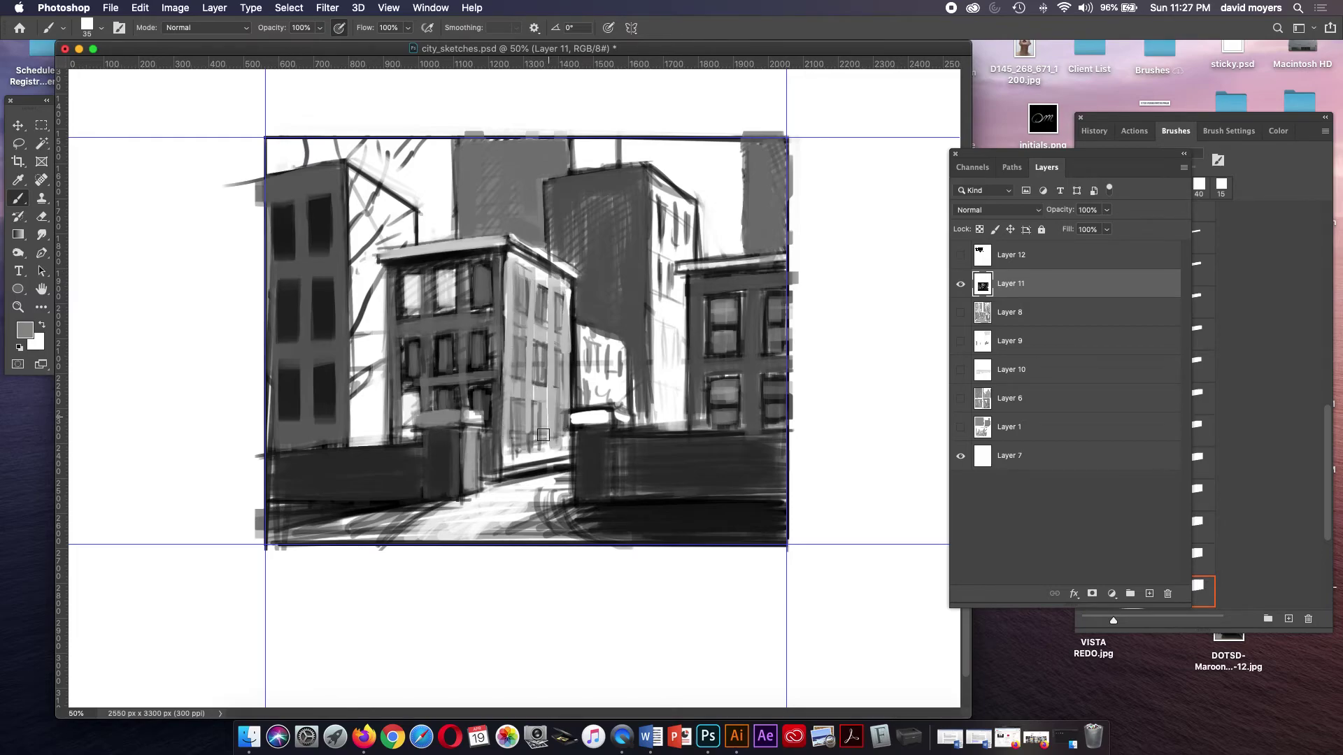
mouse_move(596, 359)
left_mouse_down()
mouse_move(587, 399)
mouse_move(607, 344)
mouse_move(626, 399)
mouse_move(662, 270)
mouse_move(678, 409)
left_mouse_up()
left_click(677, 371, "alt")
mouse_move(674, 293)
left_mouse_down()
mouse_move(664, 364)
mouse_move(661, 241)
mouse_move(678, 274)
mouse_move(661, 202)
mouse_move(669, 262)
mouse_move(683, 224)
mouse_move(654, 236)
left_mouse_up()
mouse_move(353, 188)
left_mouse_down()
mouse_move(361, 266)
mouse_move(384, 209)
mouse_move(402, 217)
mouse_move(395, 276)
mouse_move(362, 270)
mouse_move(371, 365)
mouse_move(378, 294)
mouse_move(355, 342)
mouse_move(363, 431)
left_mouse_up()
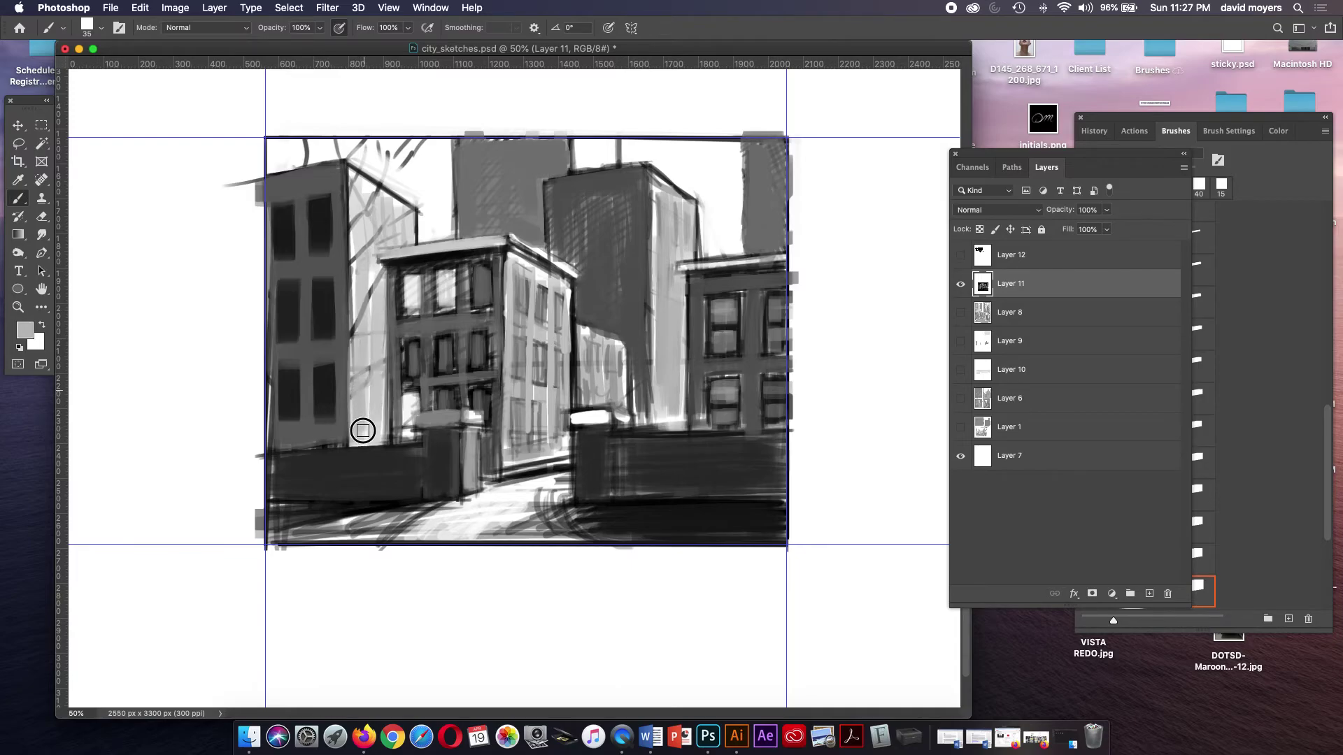
- Paint light gray over the upper windows on the central building's lit face and sample the dark window tone
left_click(545, 273, "alt")
mouse_move(519, 261)
left_mouse_down()
mouse_move(556, 288)
mouse_move(529, 322)
left_mouse_up()
left_click(538, 291, "alt")
mouse_move(537, 276)
left_mouse_down()
mouse_move(538, 329)
mouse_move(559, 326)
mouse_move(513, 310)
mouse_move(534, 323)
left_mouse_up()
left_click(499, 266, "alt")
left_click_drag(524, 278, 524, 388)
key("super+z")
left_click_drag(524, 289, 523, 451)
key("super+z")
key("super+z")
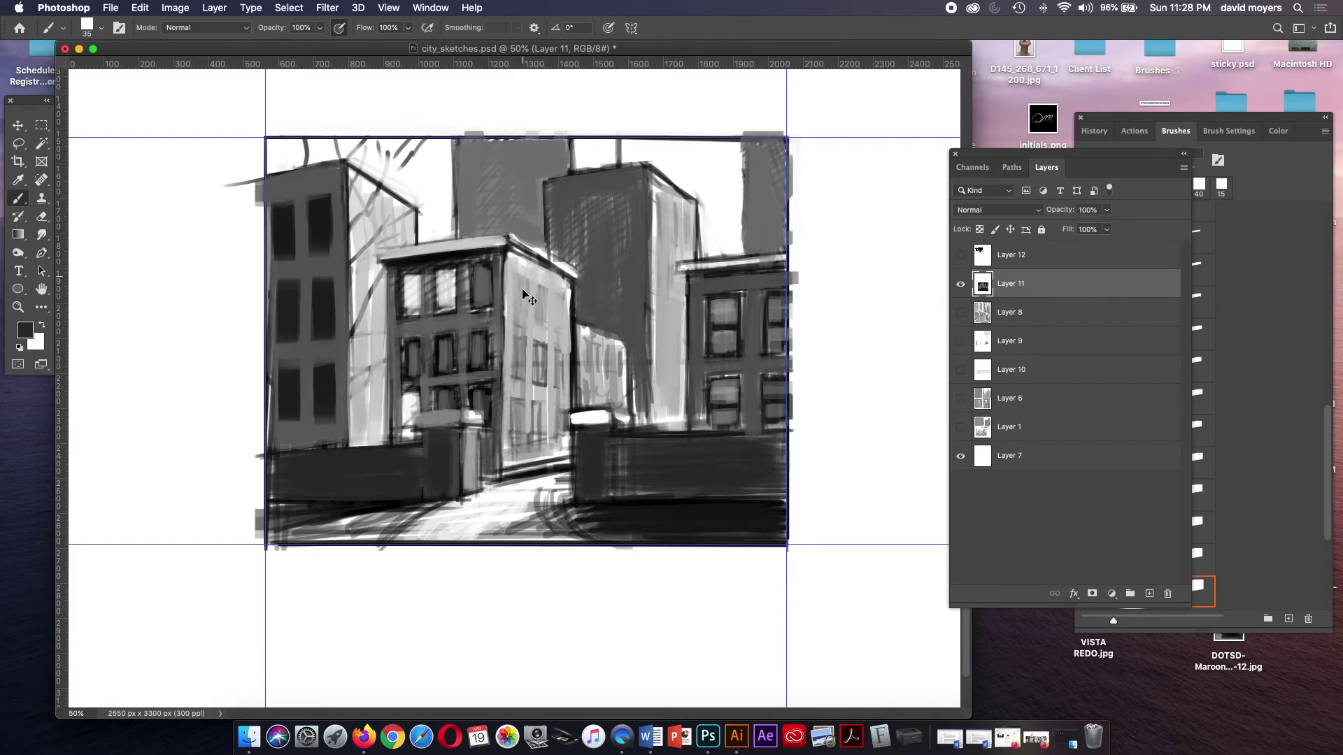
- Paint three dark vertical window strips down the central building's lit face, reducing the brush to 25 px for the narrower ones
left_click_drag(518, 322, 522, 441)
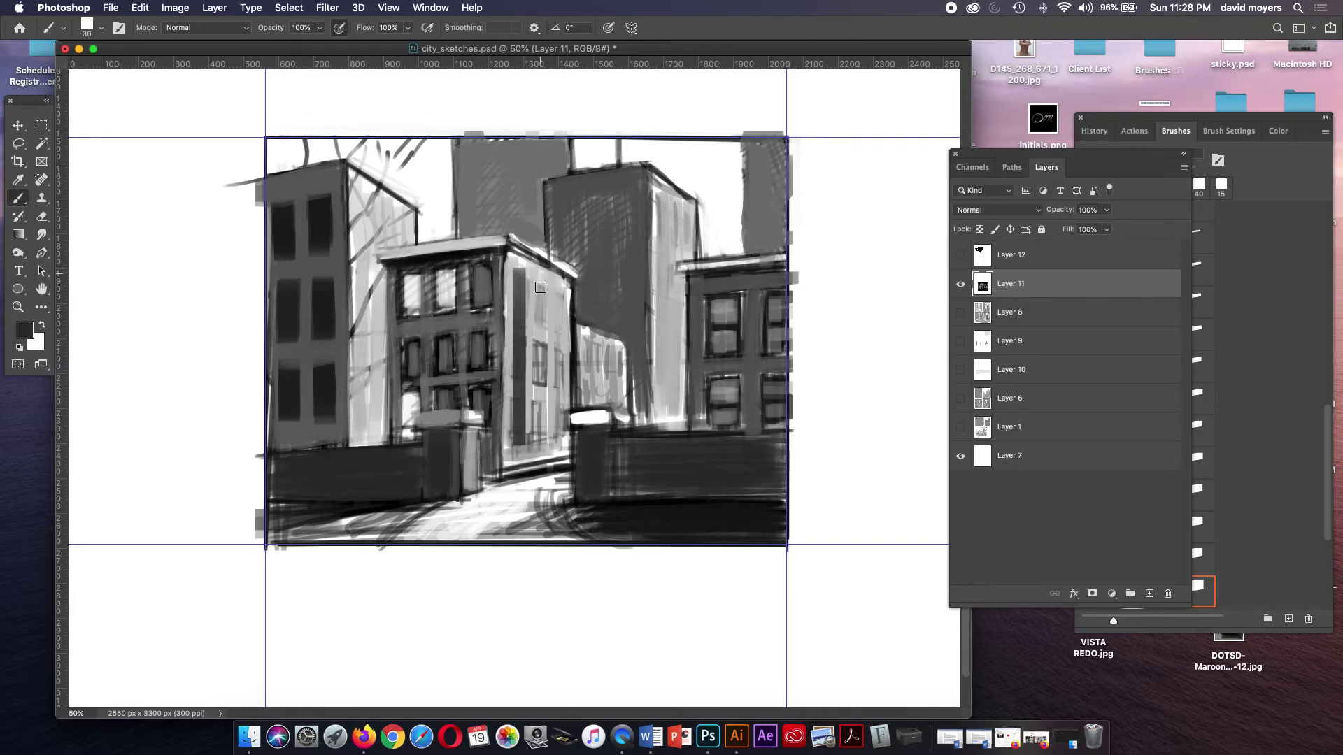
left_click_drag(541, 282, 543, 424)
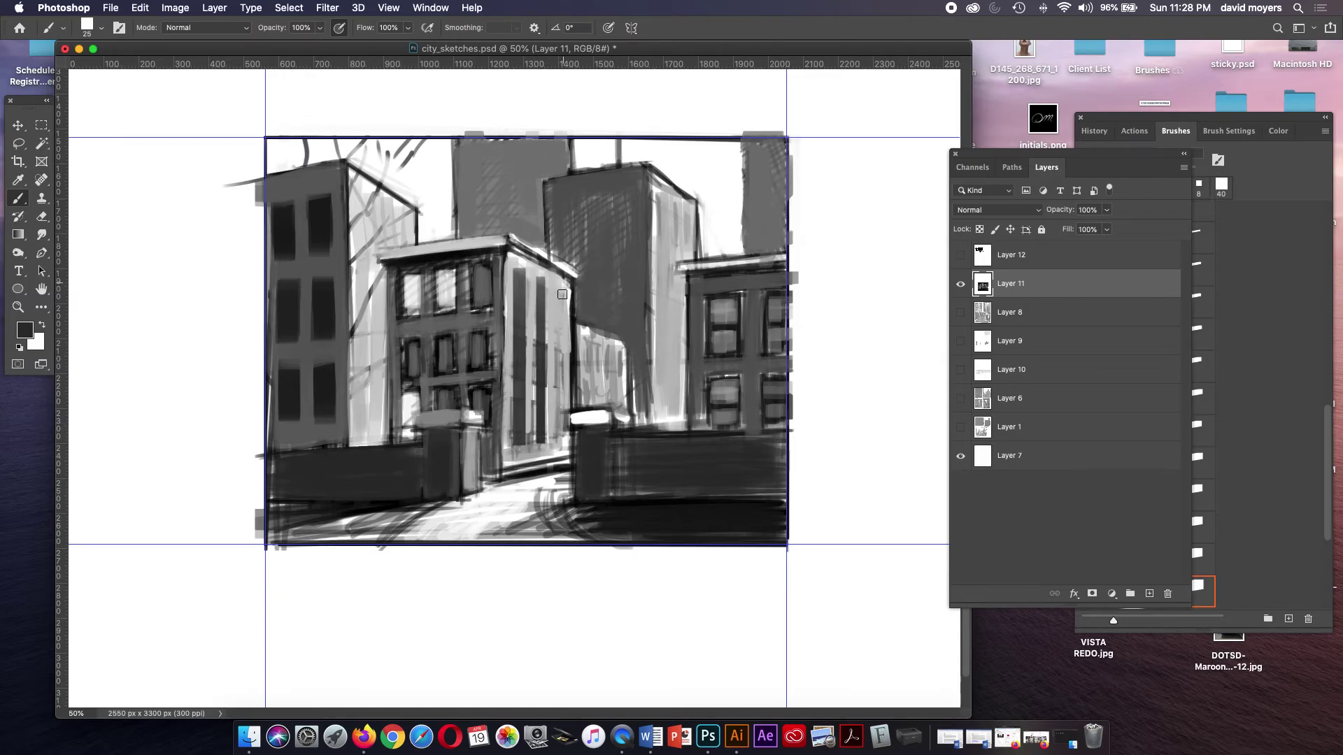
left_click_drag(559, 287, 560, 434)
left_click_drag(542, 283, 542, 449)
left_click_drag(544, 283, 545, 447)
- Divide the dark strips into window rows with light gray bands and brighten the central building's roof edge in white
left_click(544, 452, "alt")
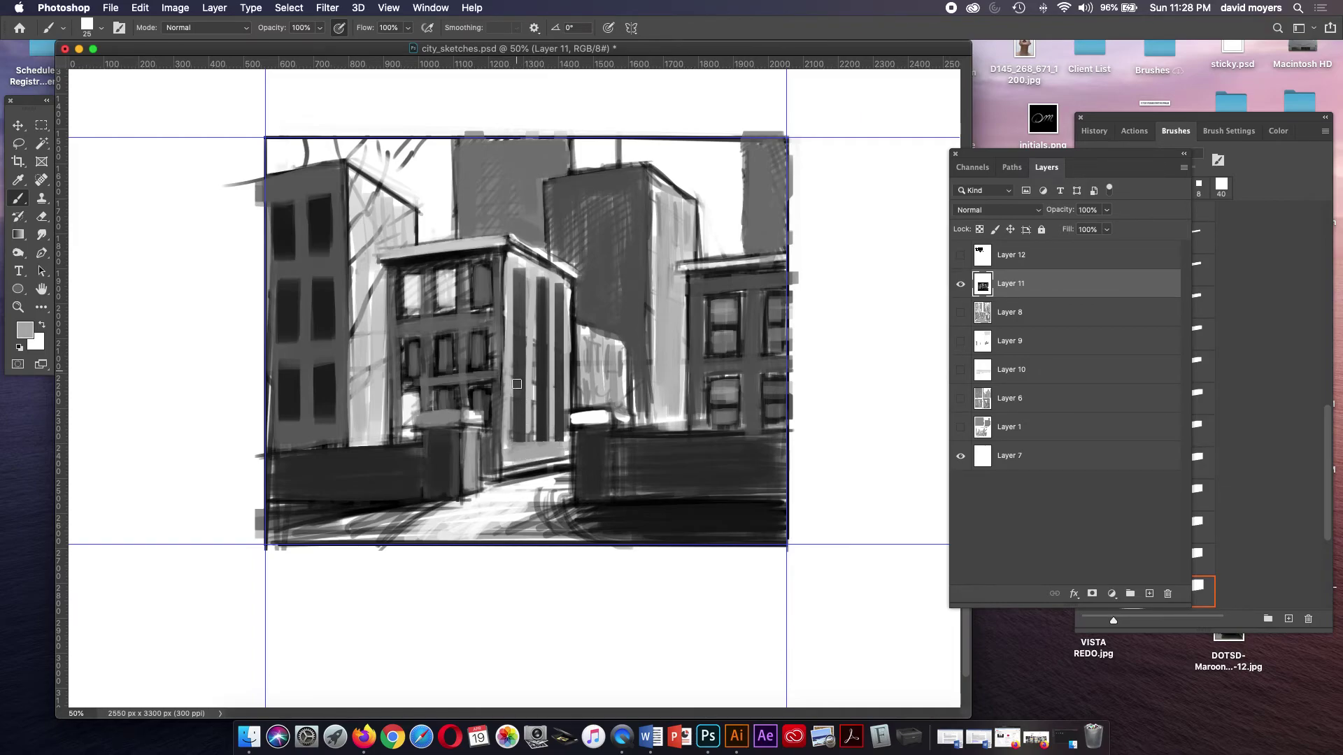
mouse_move(555, 391)
left_mouse_down()
mouse_move(514, 383)
mouse_move(557, 390)
left_mouse_up()
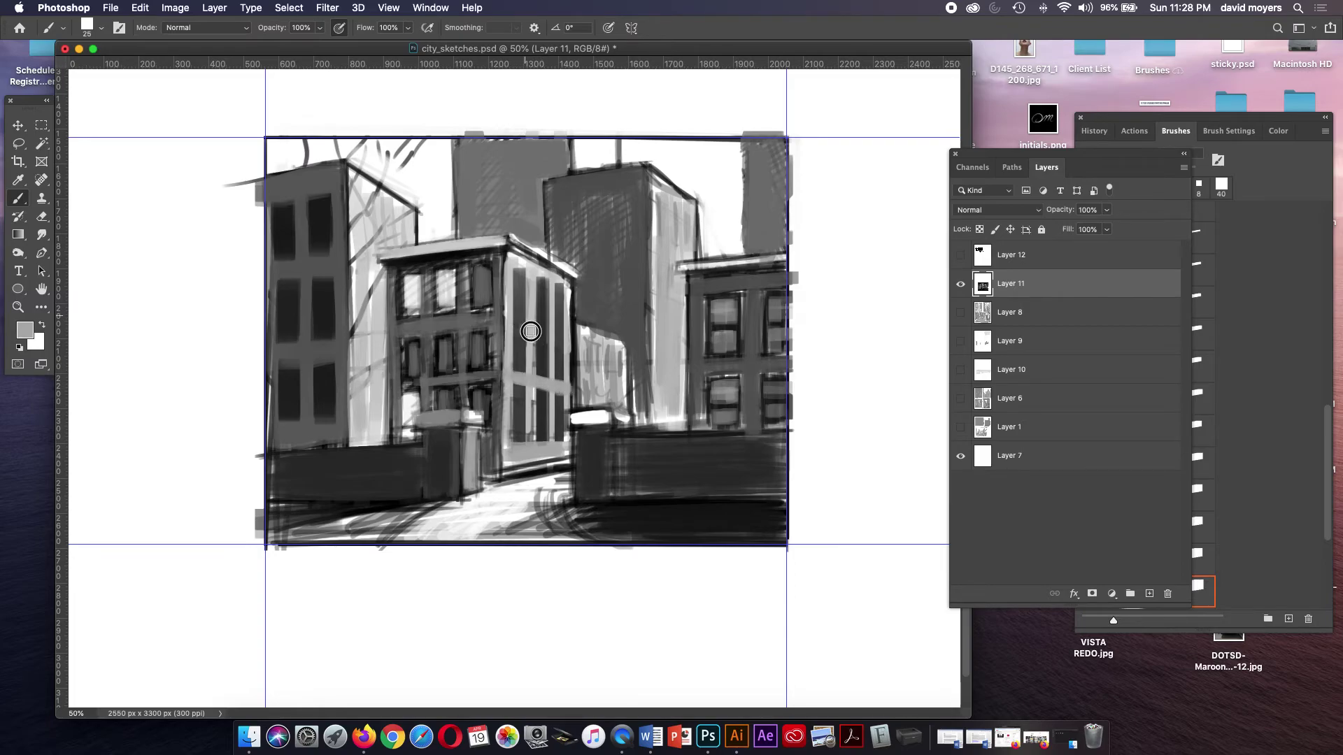
mouse_move(525, 323)
left_mouse_down()
mouse_move(563, 336)
mouse_move(533, 329)
left_mouse_up()
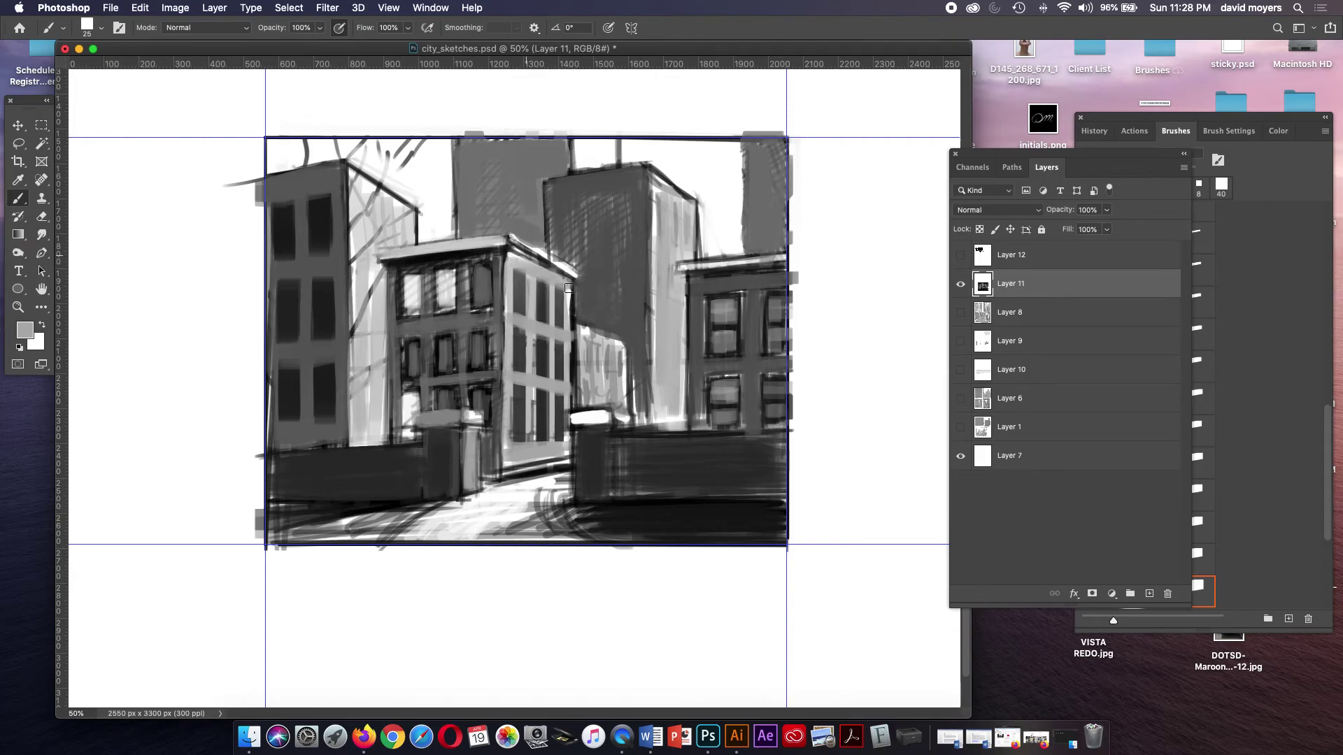
left_click_drag(571, 310, 570, 354)
left_click(571, 272, "alt")
left_click_drag(542, 257, 557, 266)
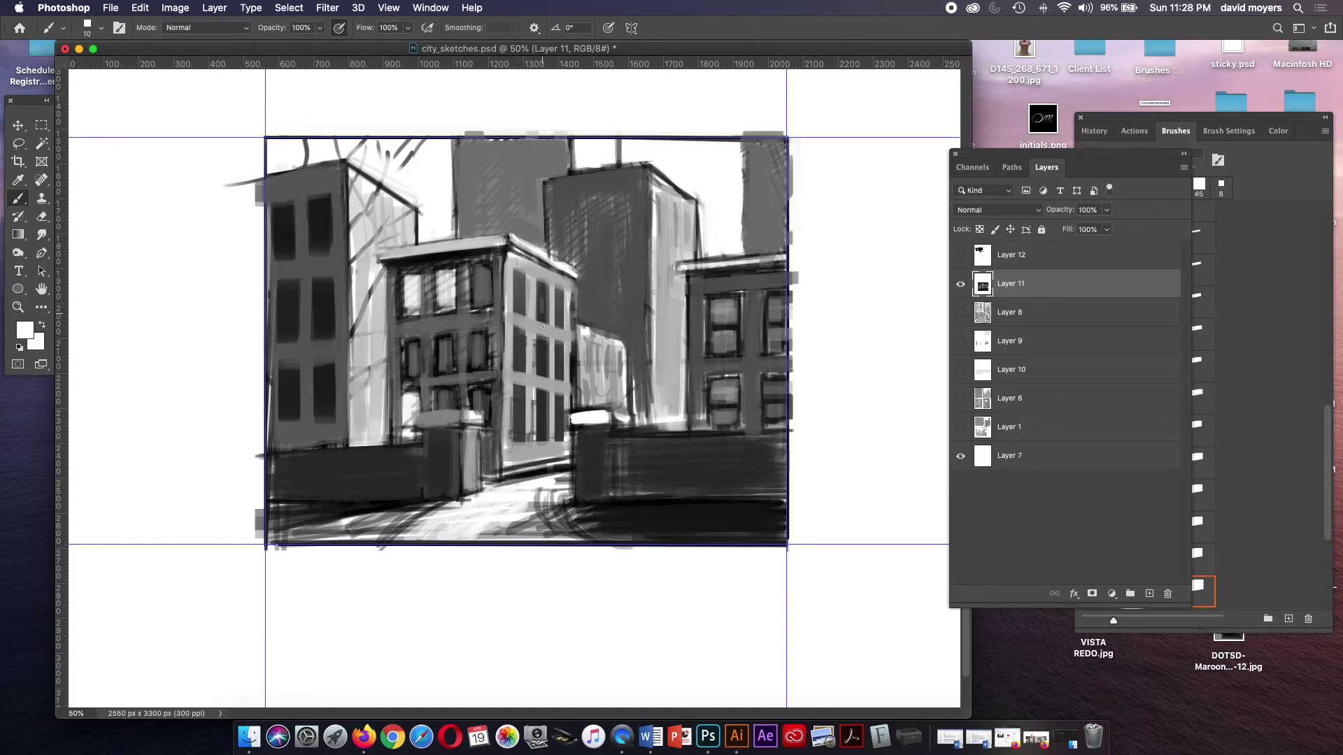
- Refine the small windows on the central building's lit face with light dividers and dark accents using a 10 px brush
left_click_drag(557, 294, 558, 322)
left_click_drag(516, 273, 516, 309)
left_click(546, 426, "alt")
left_click(542, 404, "alt")
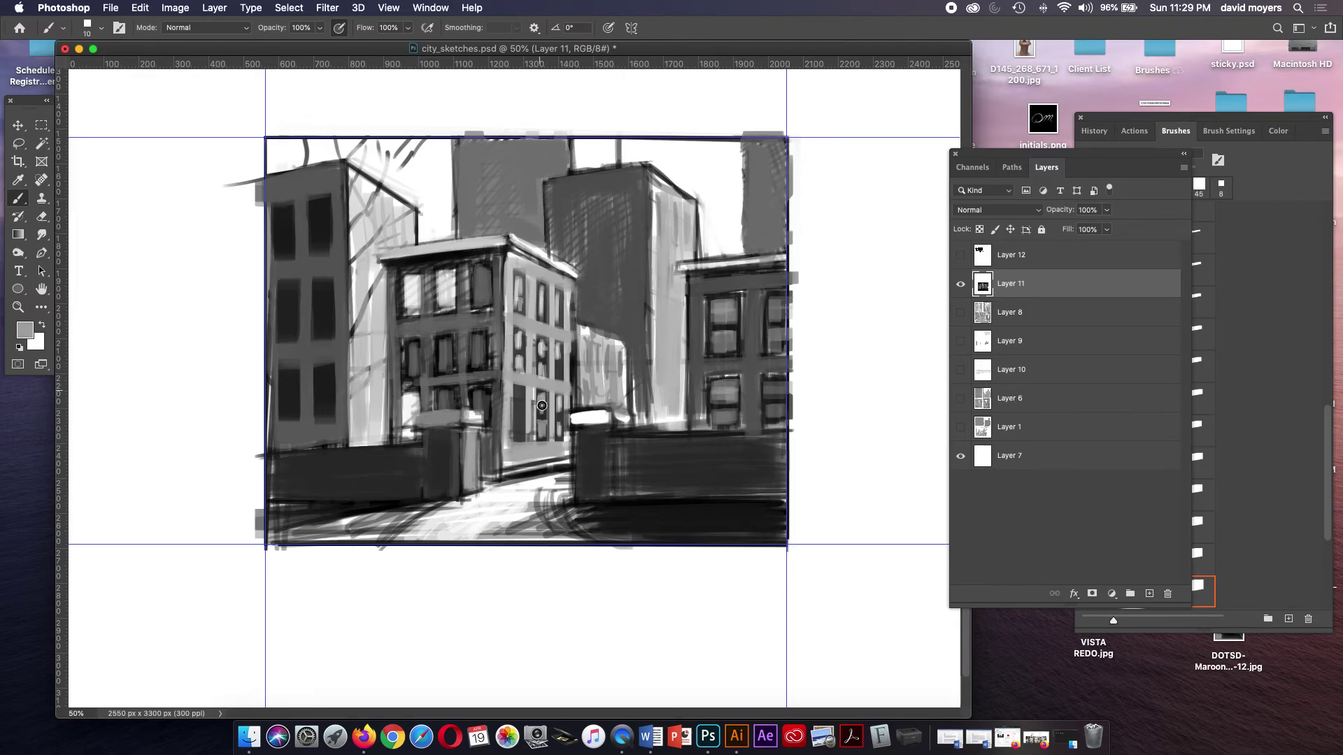
left_click(544, 393, "alt")
left_click_drag(545, 397, 548, 445)
left_click(543, 445, "alt")
left_click(543, 411, "alt")
- Redefine the central building's cornice on the lit side with dark and light gray strokes
left_click(537, 253, "alt")
left_click(544, 260, "alt")
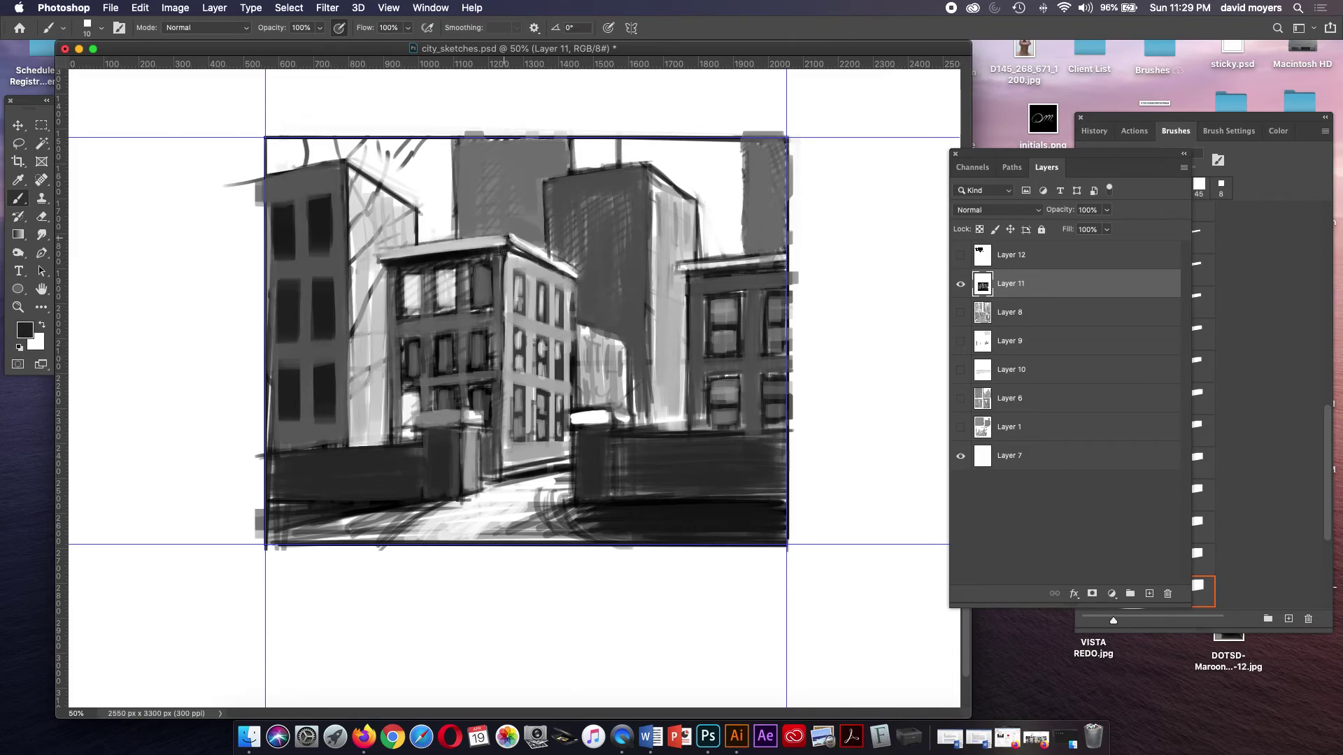
left_click(531, 262, "alt")
left_click(524, 248, "alt")
left_click_drag(567, 267, 584, 277)
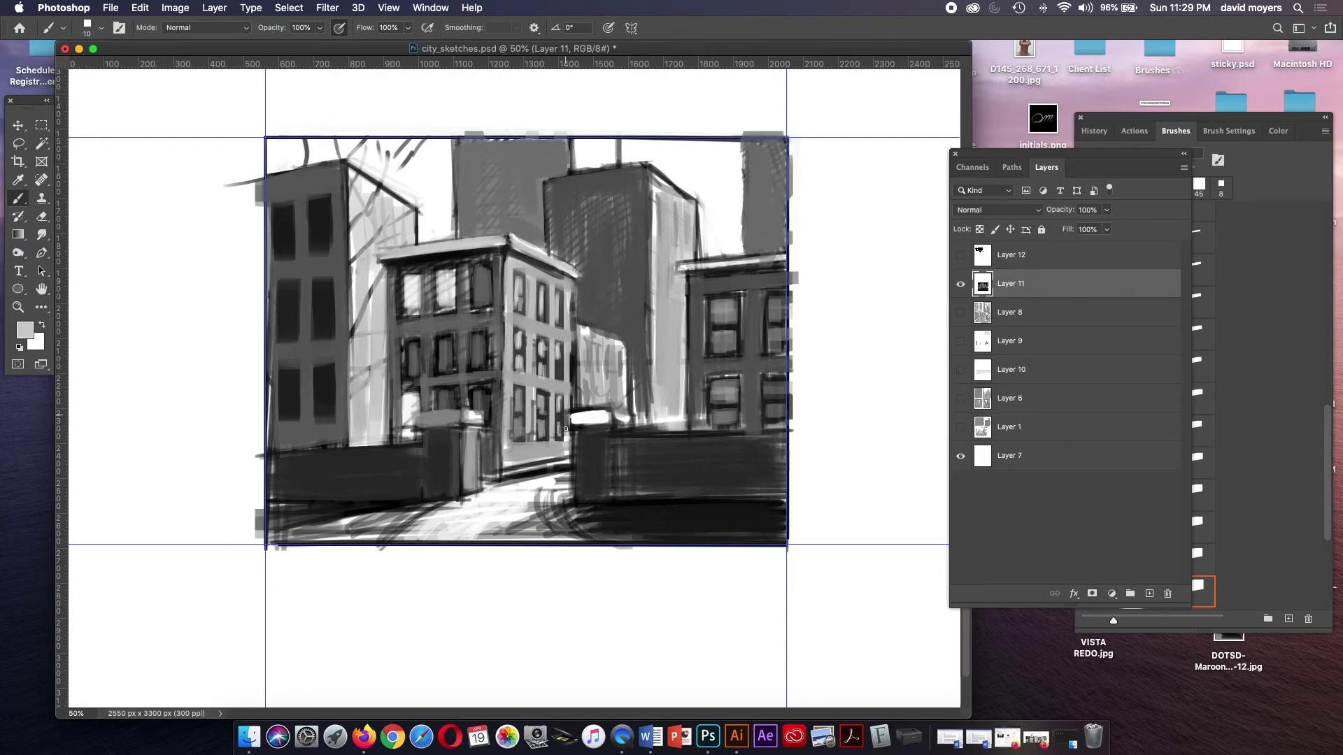
- Clean up the tall tower's lower corner with flat light and dark gray using a 35 px brush
left_click(622, 416, "alt")
left_click(668, 375, "alt")
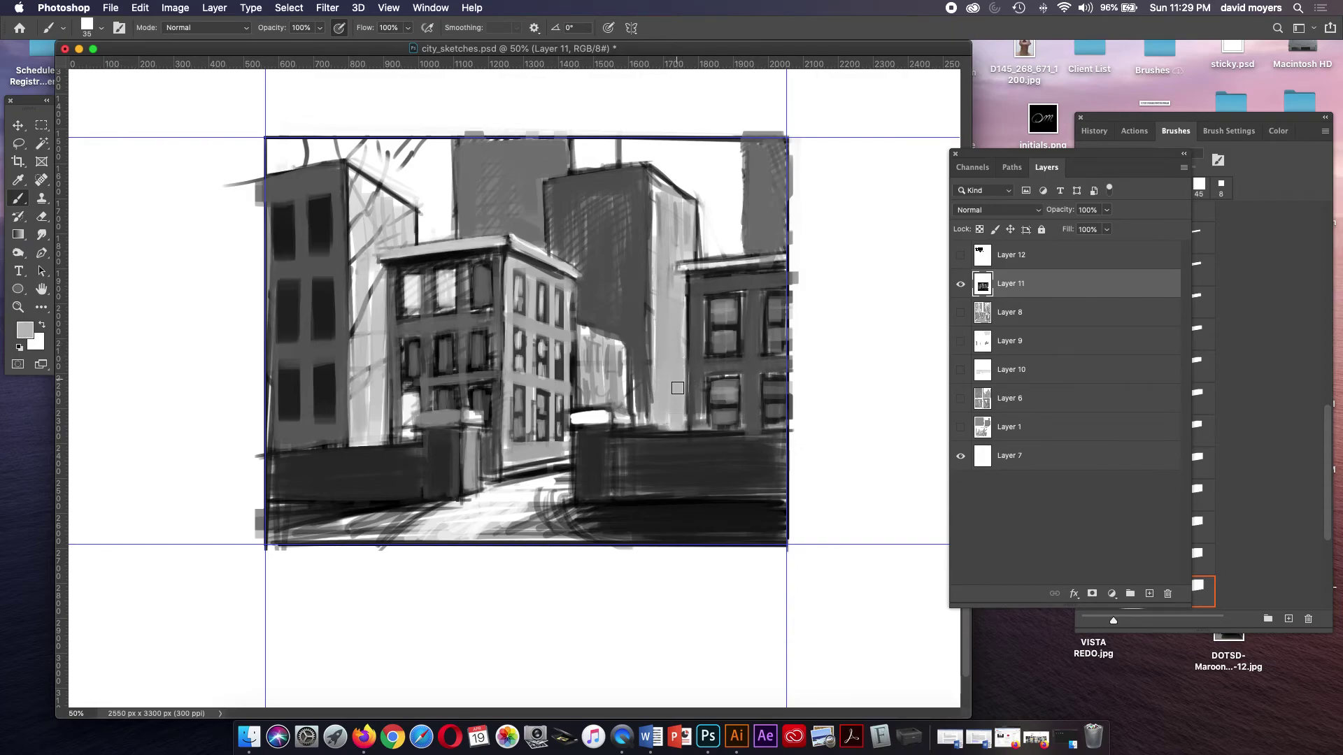
left_click(645, 396, "alt")
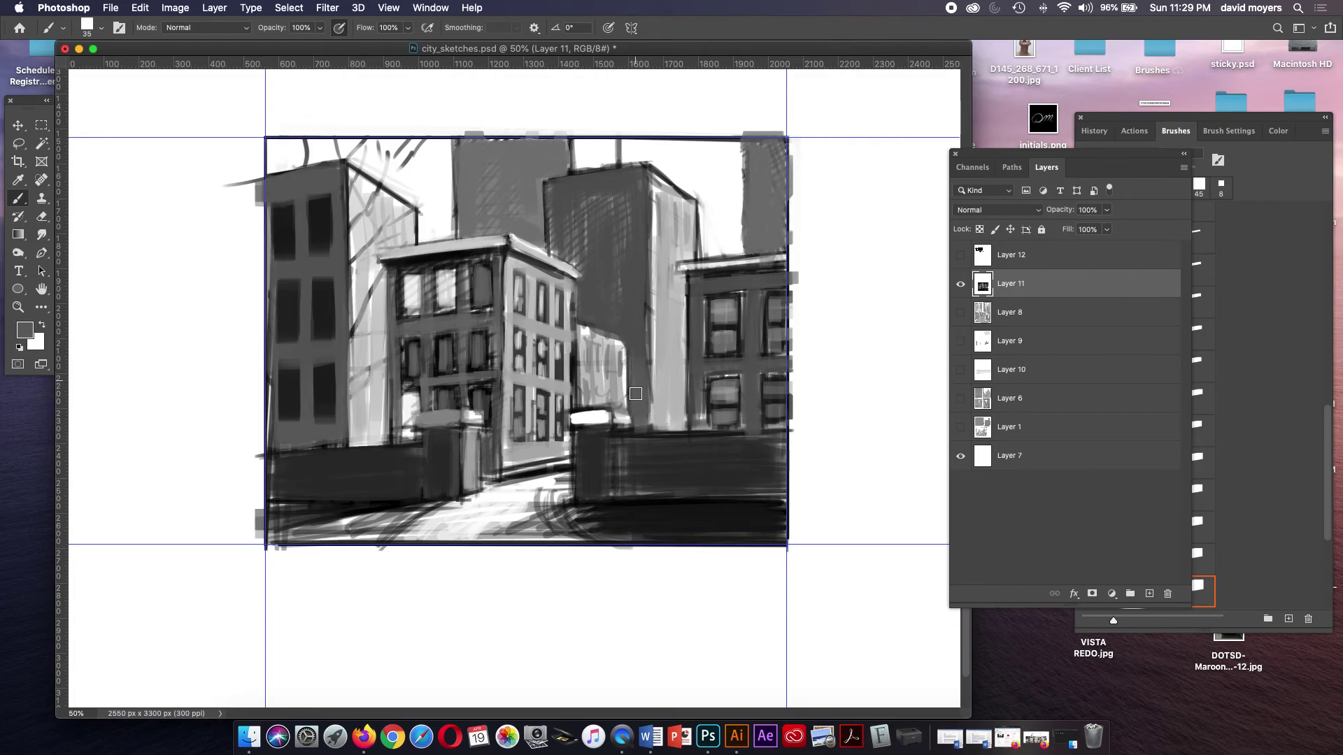
left_click(644, 347)
mouse_move(643, 297)
left_mouse_down()
mouse_move(642, 375)
mouse_move(621, 372)
mouse_move(624, 402)
left_mouse_up()
- Brush gray tones over the low background building and add mid-gray window marks to the tall tower's lit face
left_click(617, 340, "alt")
left_click(618, 359, "alt")
mouse_move(609, 348)
left_mouse_down()
mouse_move(615, 395)
mouse_move(598, 409)
left_mouse_up()
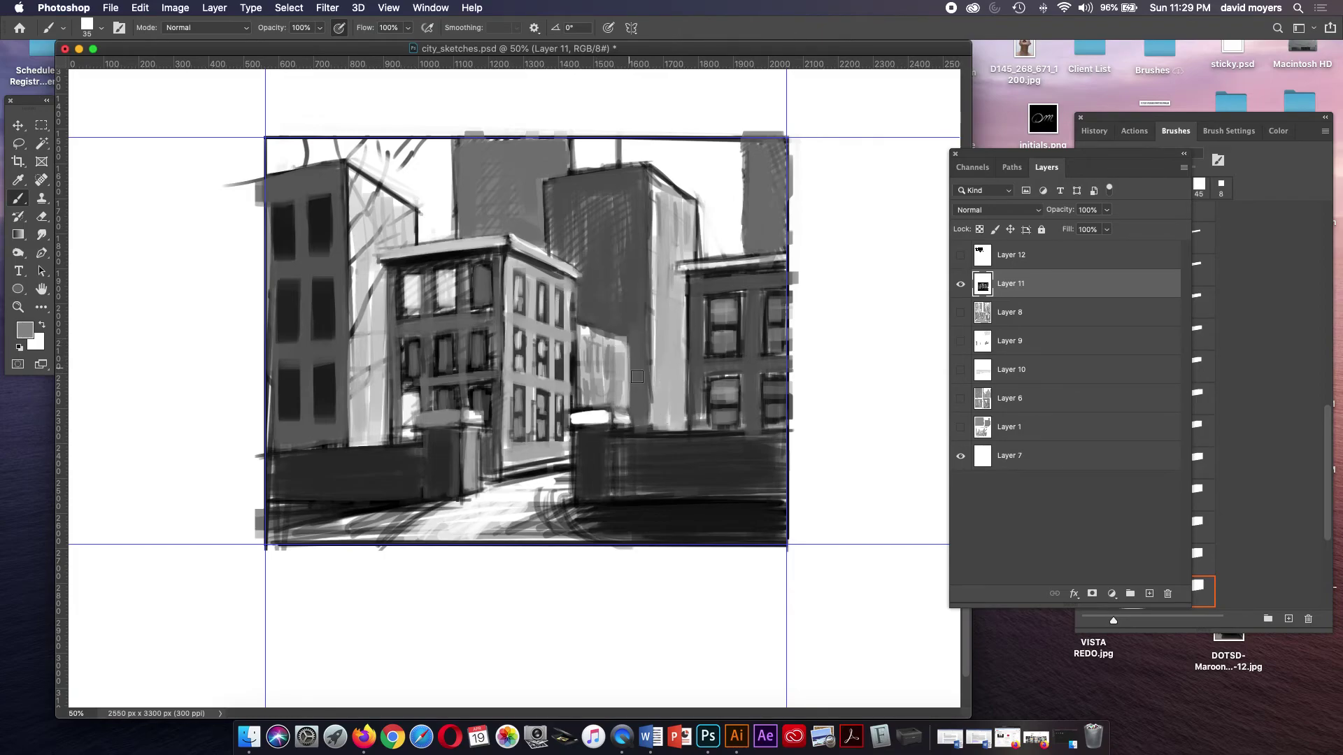
mouse_move(670, 204)
left_mouse_down()
mouse_move(663, 397)
mouse_move(668, 365)
left_mouse_up()
left_click_drag(673, 248, 673, 260)
- Even out the right foreground wall in dark gray and tone the low background building's left edge with light gray
left_click(655, 449, "alt")
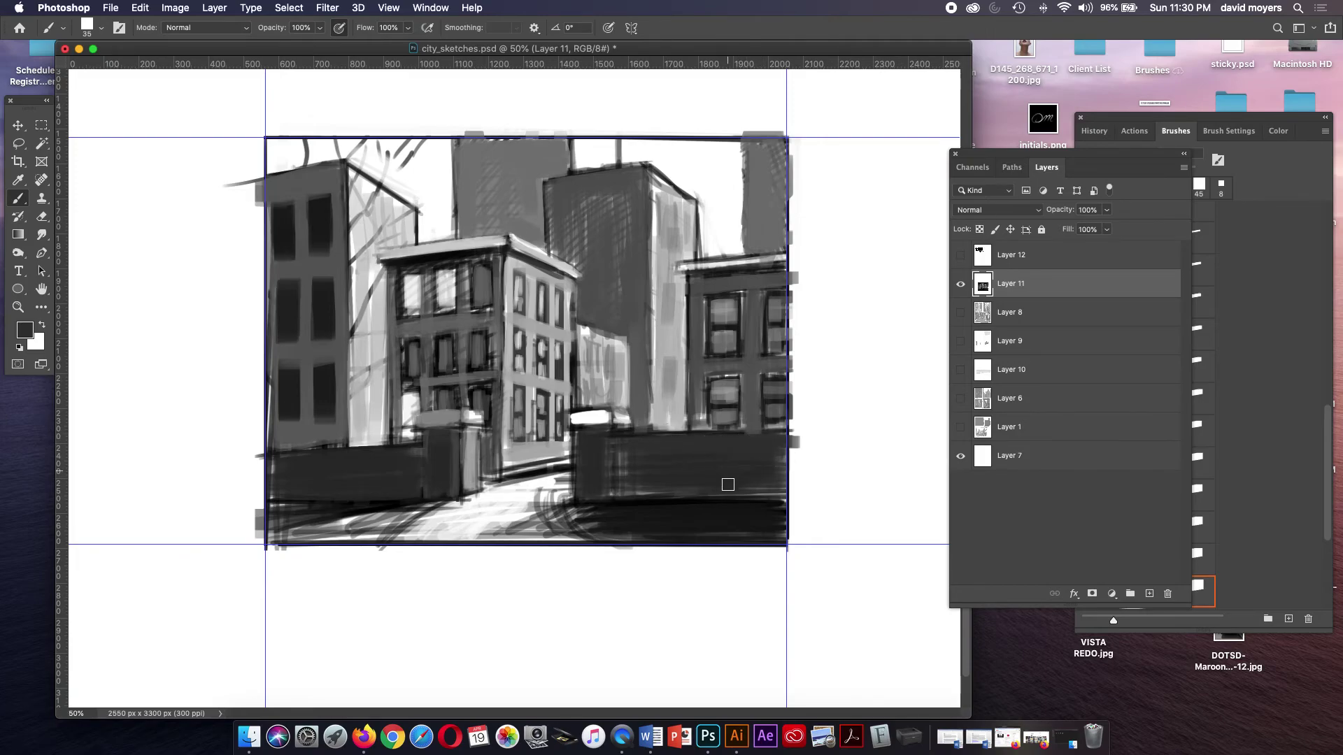
left_click(587, 334, "alt")
mouse_move(579, 330)
left_mouse_down()
mouse_move(578, 409)
mouse_move(580, 343)
mouse_move(577, 392)
left_mouse_up()
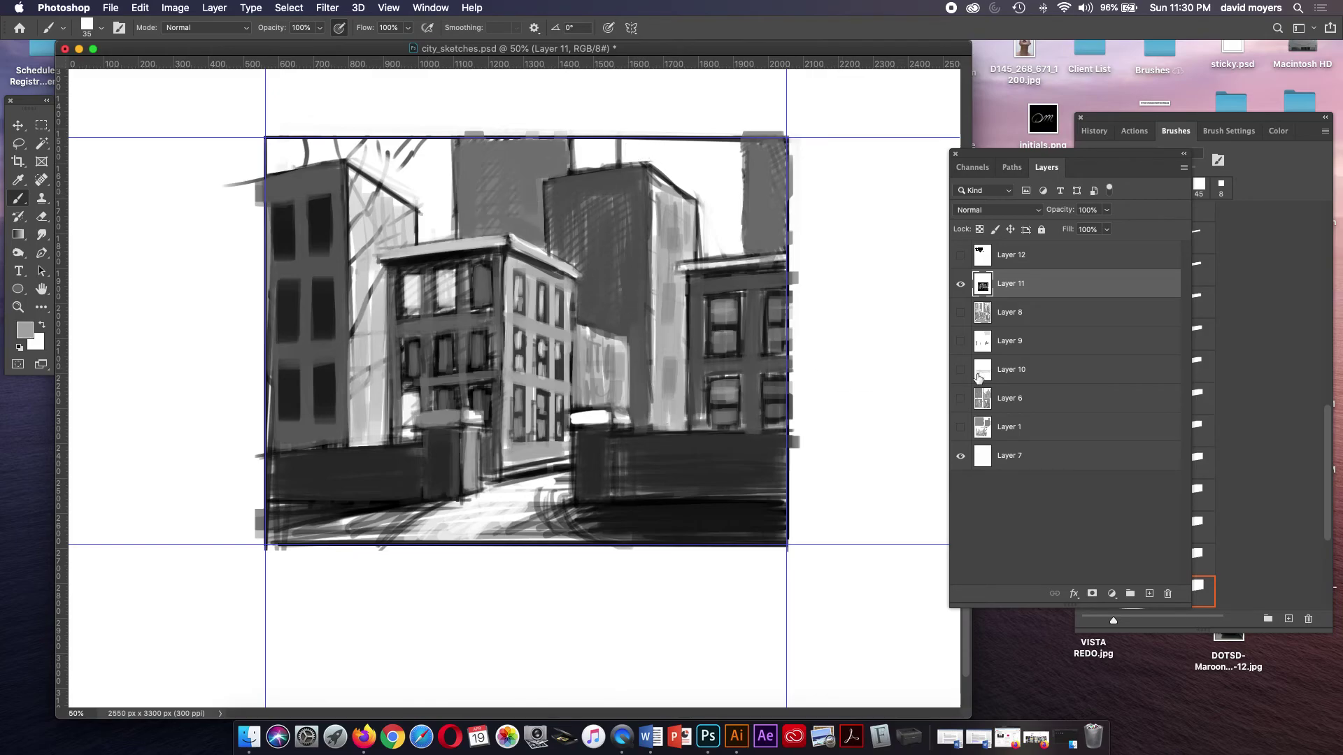
- Brush light gray over the sky on a new layer beneath Layer 11, and check the composition in a mirrored view
left_click(1148, 594)
left_click_drag(1063, 286, 1055, 316)
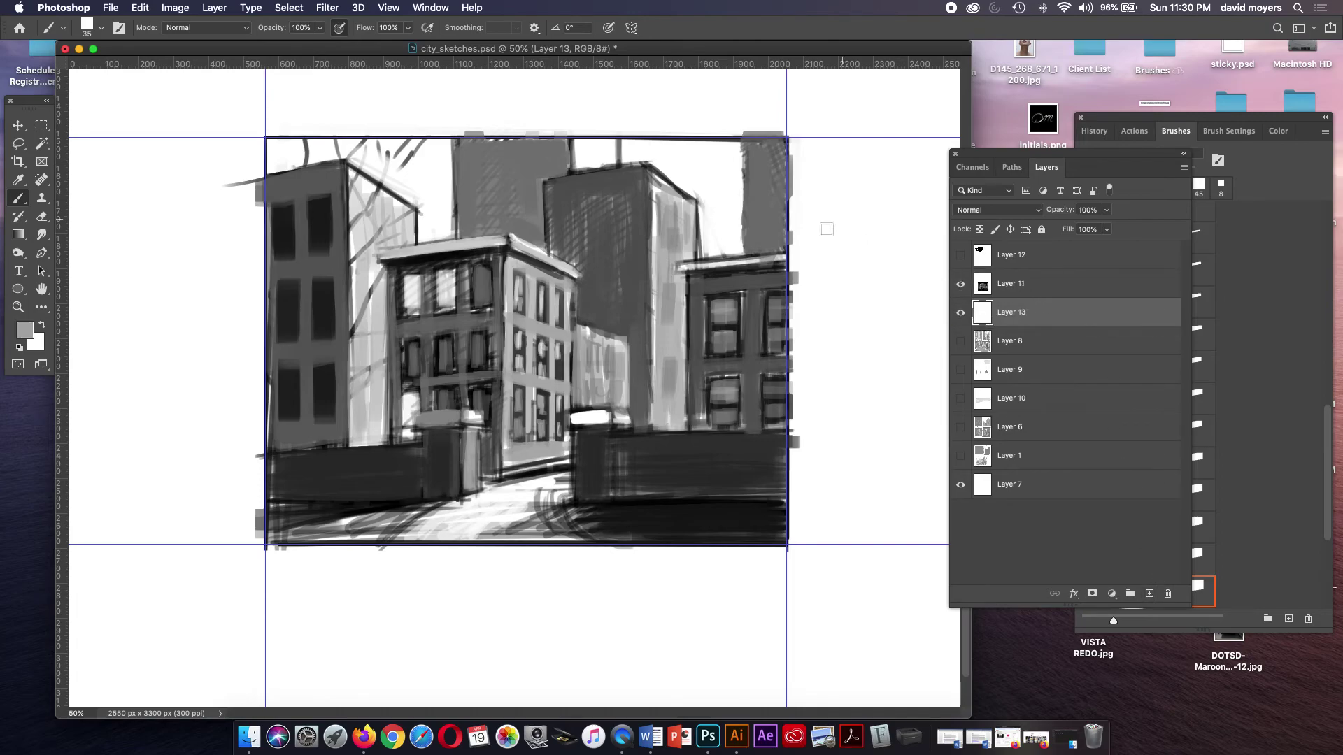
mouse_move(648, 150)
left_mouse_down()
mouse_move(722, 152)
mouse_move(665, 151)
mouse_move(698, 156)
mouse_move(725, 198)
mouse_move(734, 144)
mouse_move(726, 204)
left_mouse_up()
left_click(693, 146, "alt")
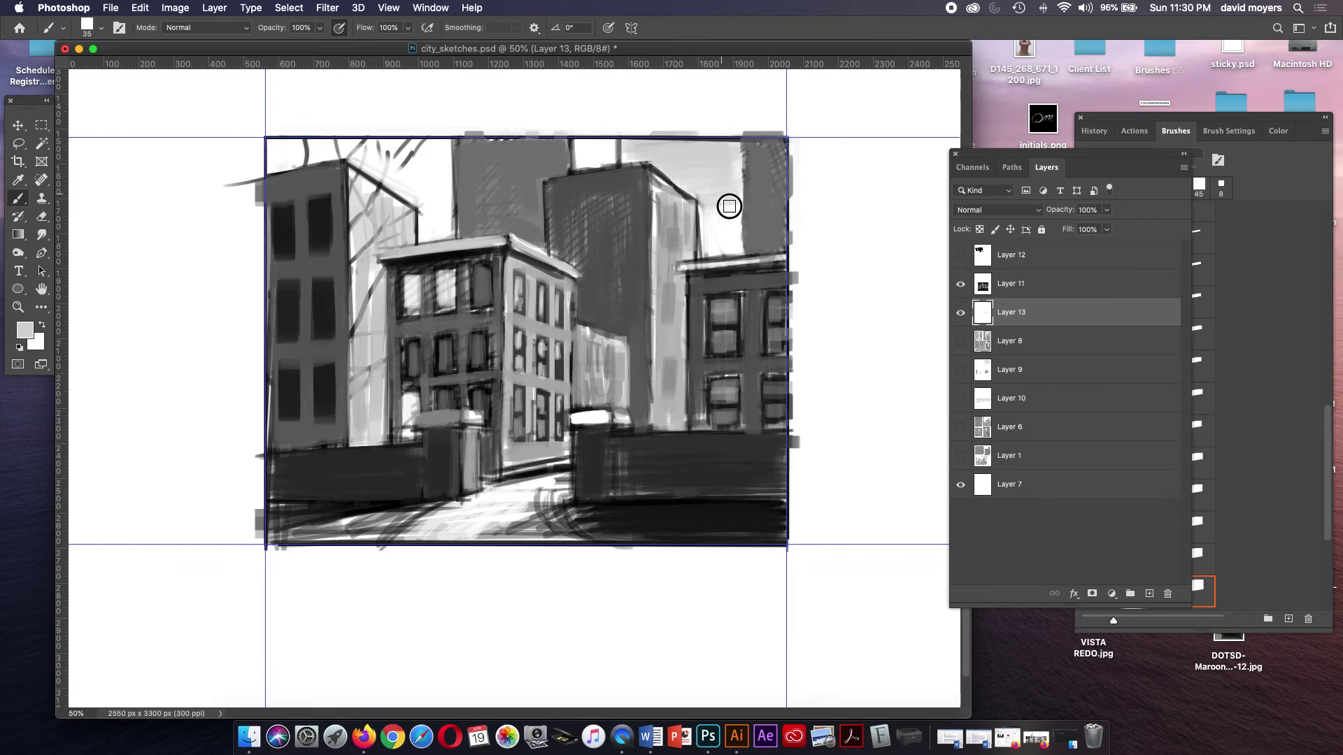
mouse_move(371, 148)
left_mouse_down()
mouse_move(285, 144)
mouse_move(402, 162)
mouse_move(441, 149)
mouse_move(426, 178)
mouse_move(439, 195)
mouse_move(430, 233)
mouse_move(446, 159)
mouse_move(445, 225)
mouse_move(446, 161)
left_mouse_up()
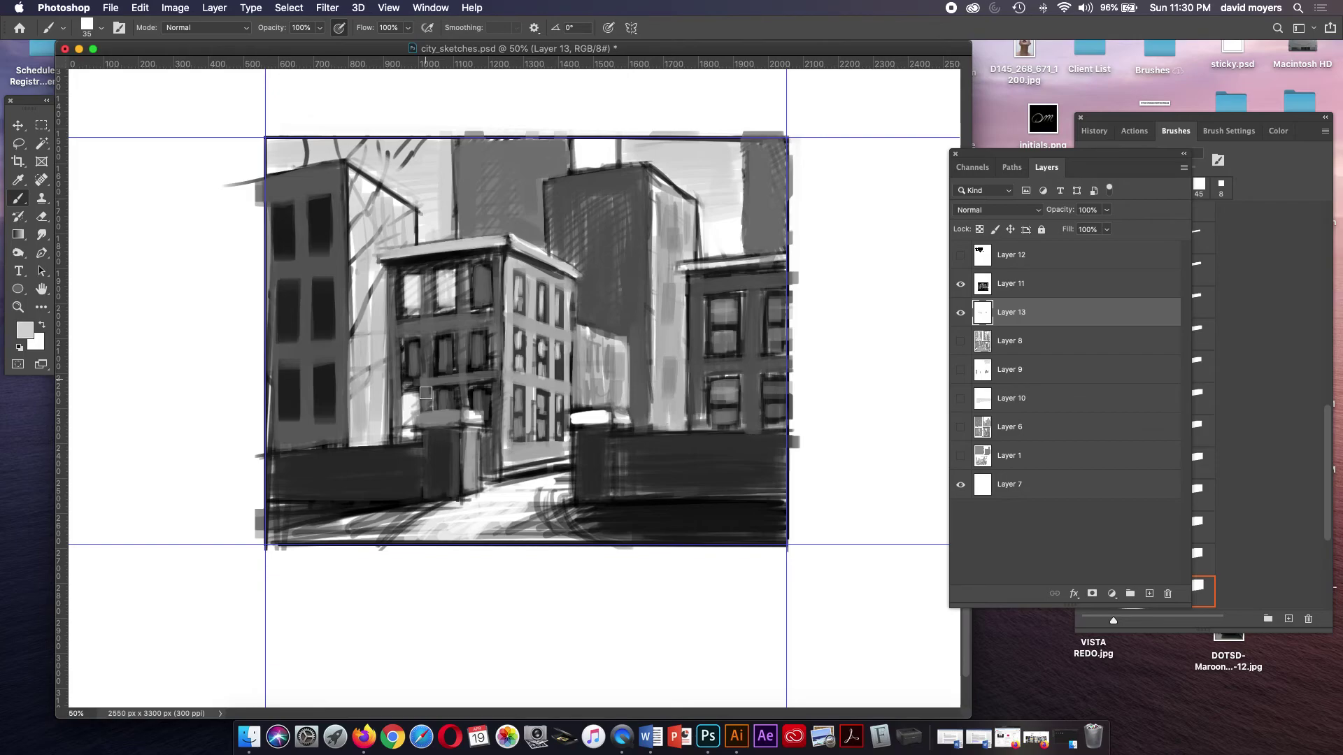
key("F2")
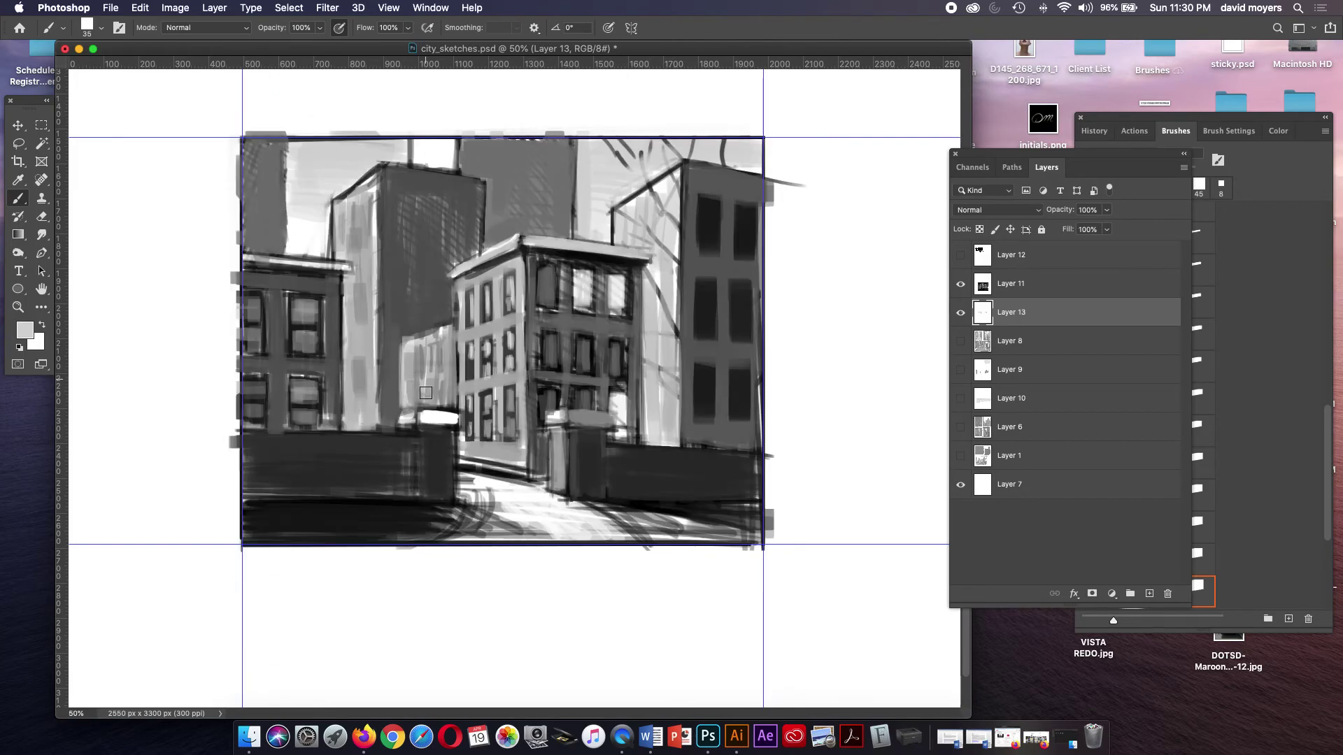
key("shift+h")
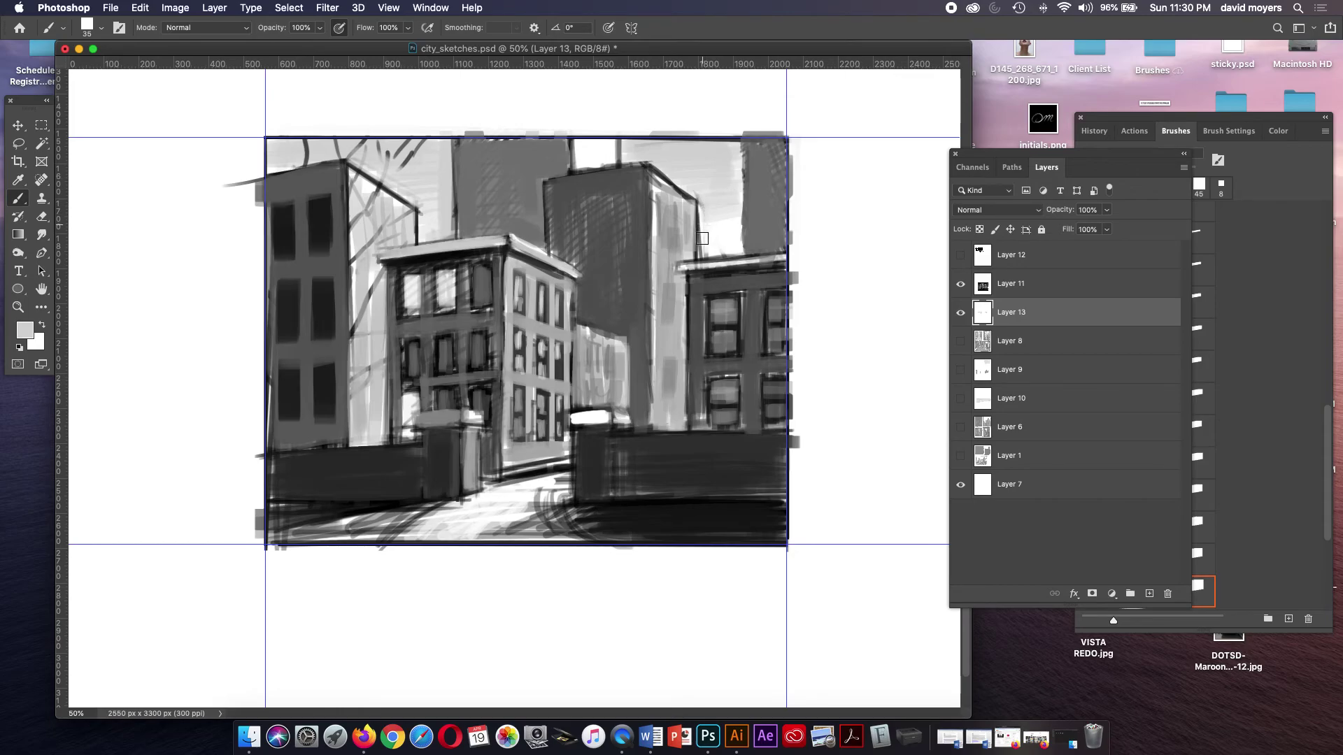
- On Layer 11, smooth the tall tower's lit face with flat light gray over its window marks and dark edge line
left_click(1061, 282)
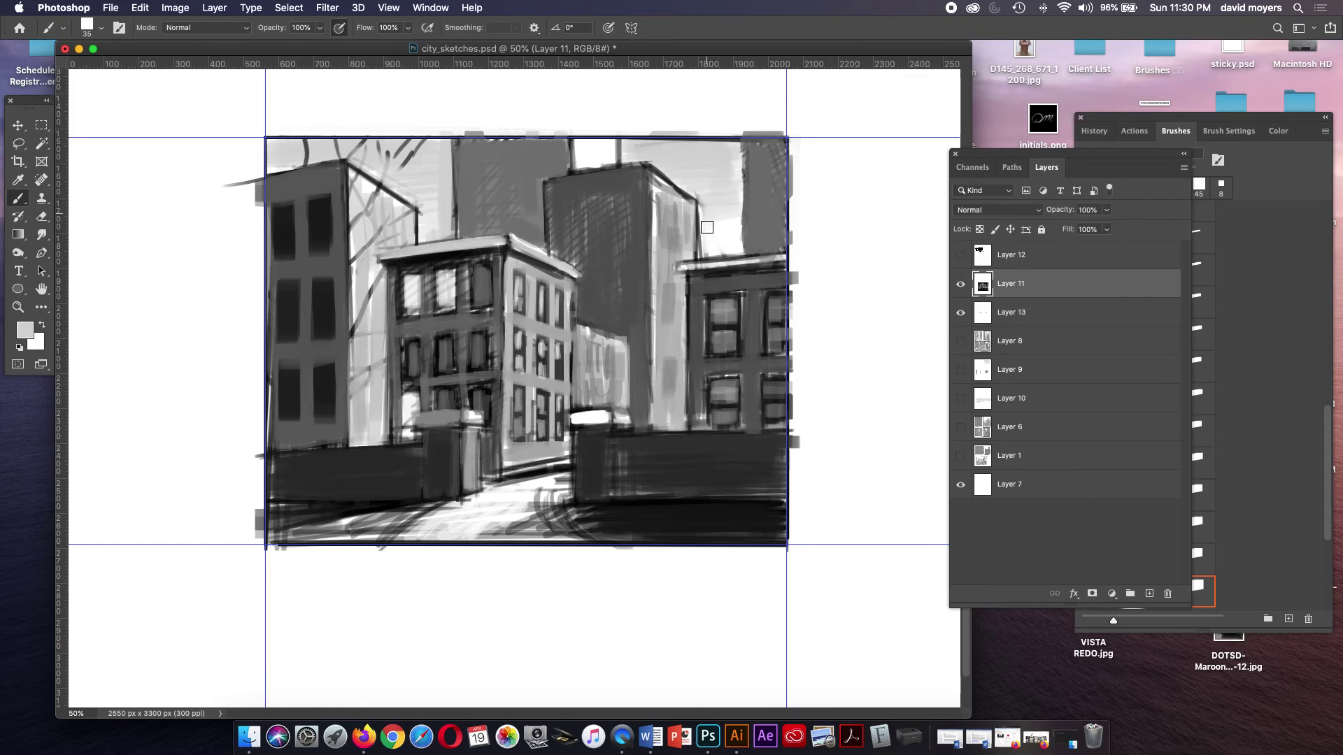
key("e")
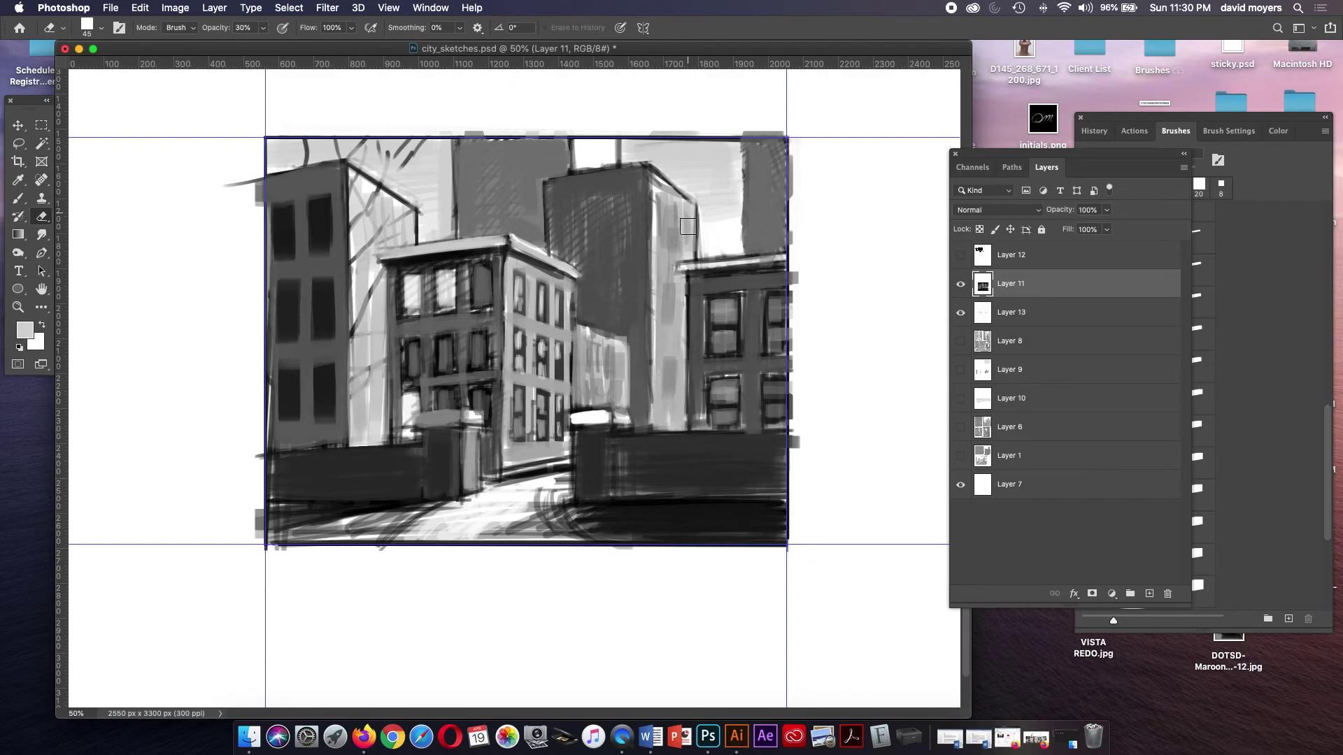
key("b")
left_click(693, 217, "alt")
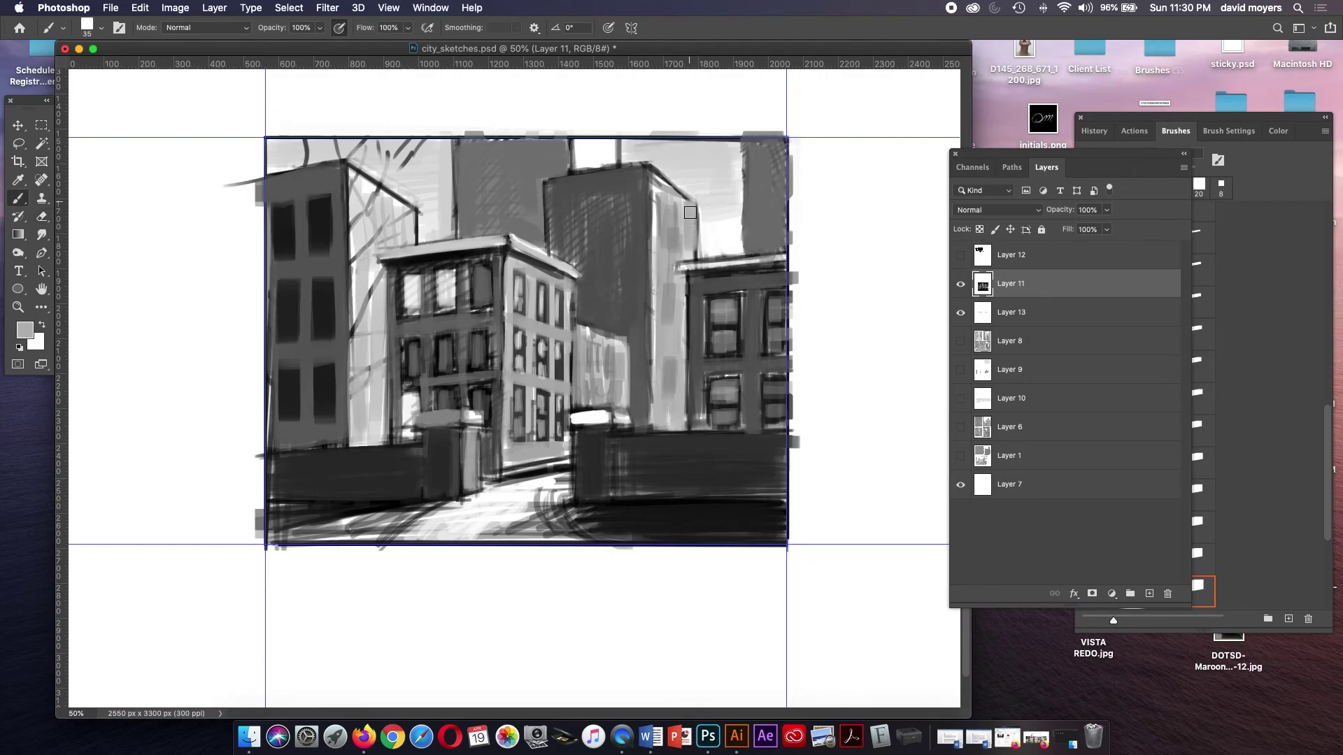
left_click(683, 219, "alt")
mouse_move(666, 191)
left_mouse_down()
mouse_move(687, 213)
mouse_move(677, 266)
left_mouse_up()
mouse_move(675, 218)
left_mouse_down()
mouse_move(683, 263)
mouse_move(657, 255)
mouse_move(675, 324)
mouse_move(703, 282)
left_mouse_up()
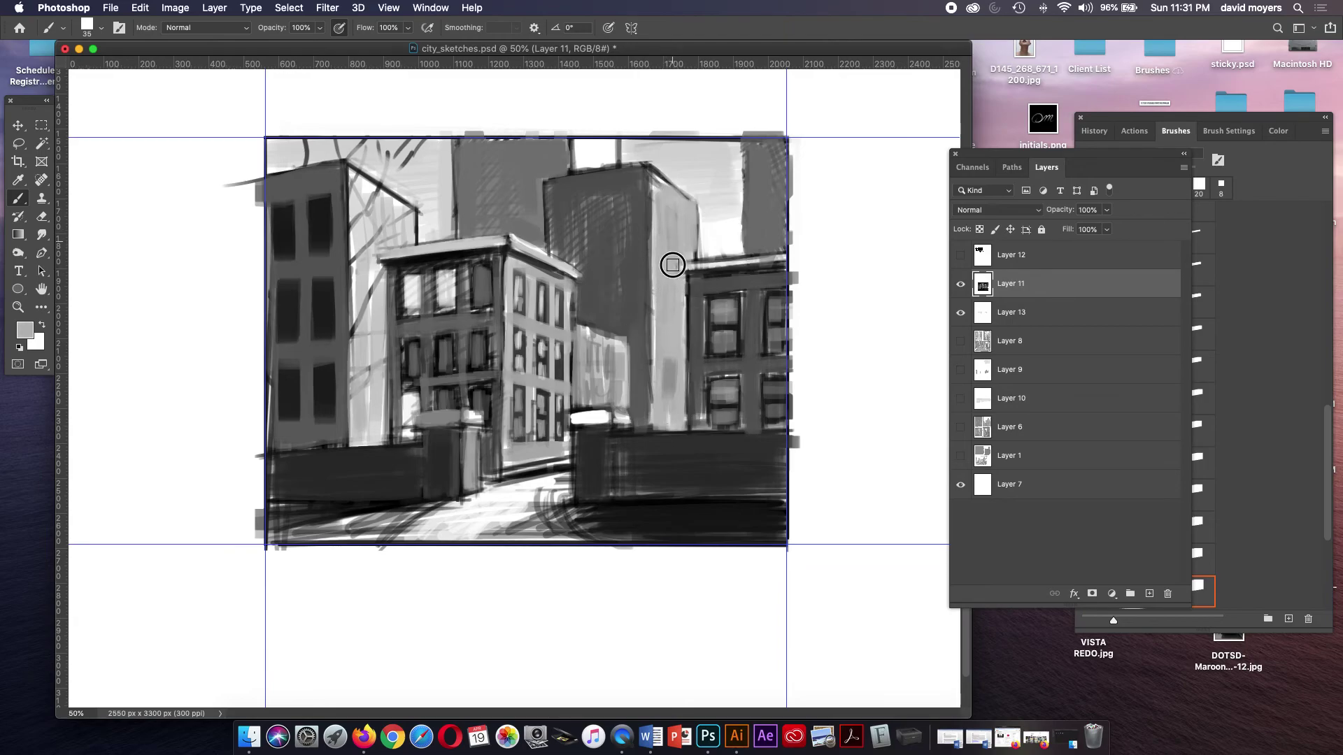
- Paint the right building's roof edge with the gray sampled from its facade
left_click(721, 340, "alt")
left_click_drag(690, 267, 792, 253)
left_click_drag(682, 270, 777, 249)
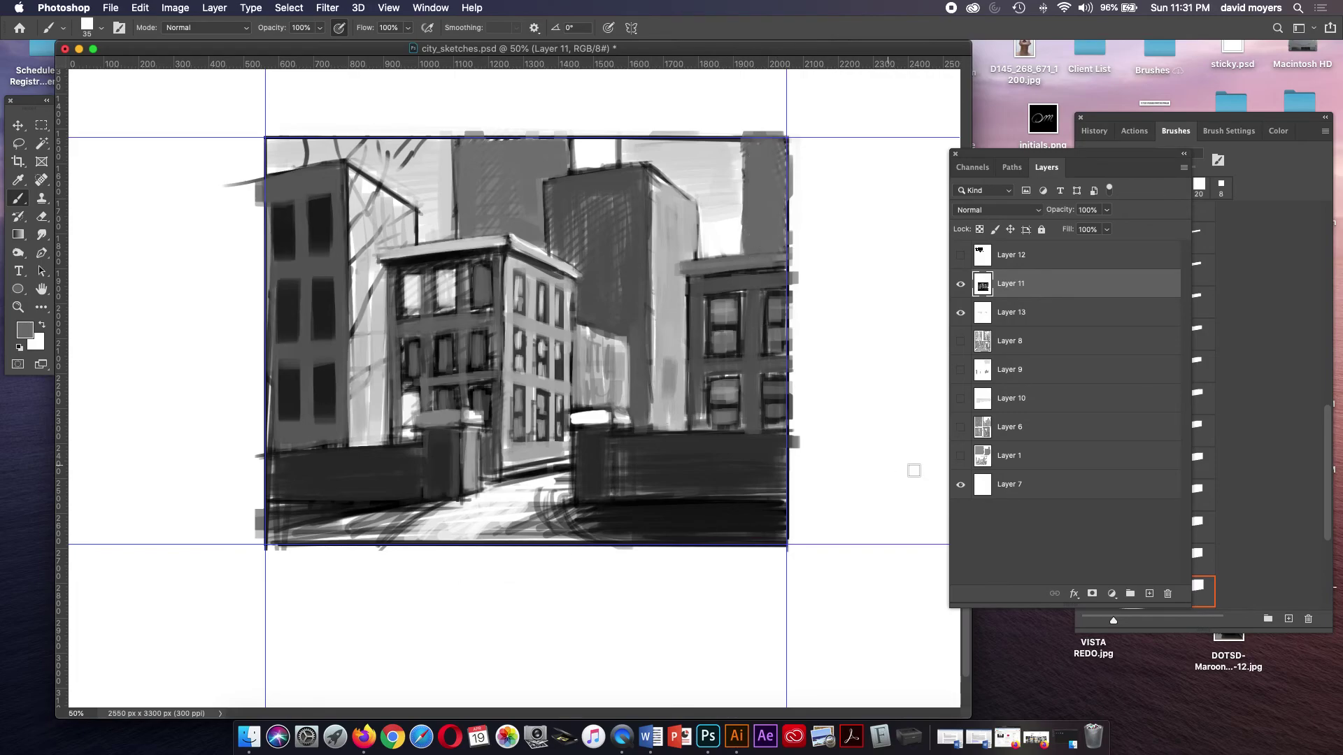
- Switch the brush to Hard Round Pressure Size at 6 px
left_click(1212, 359)
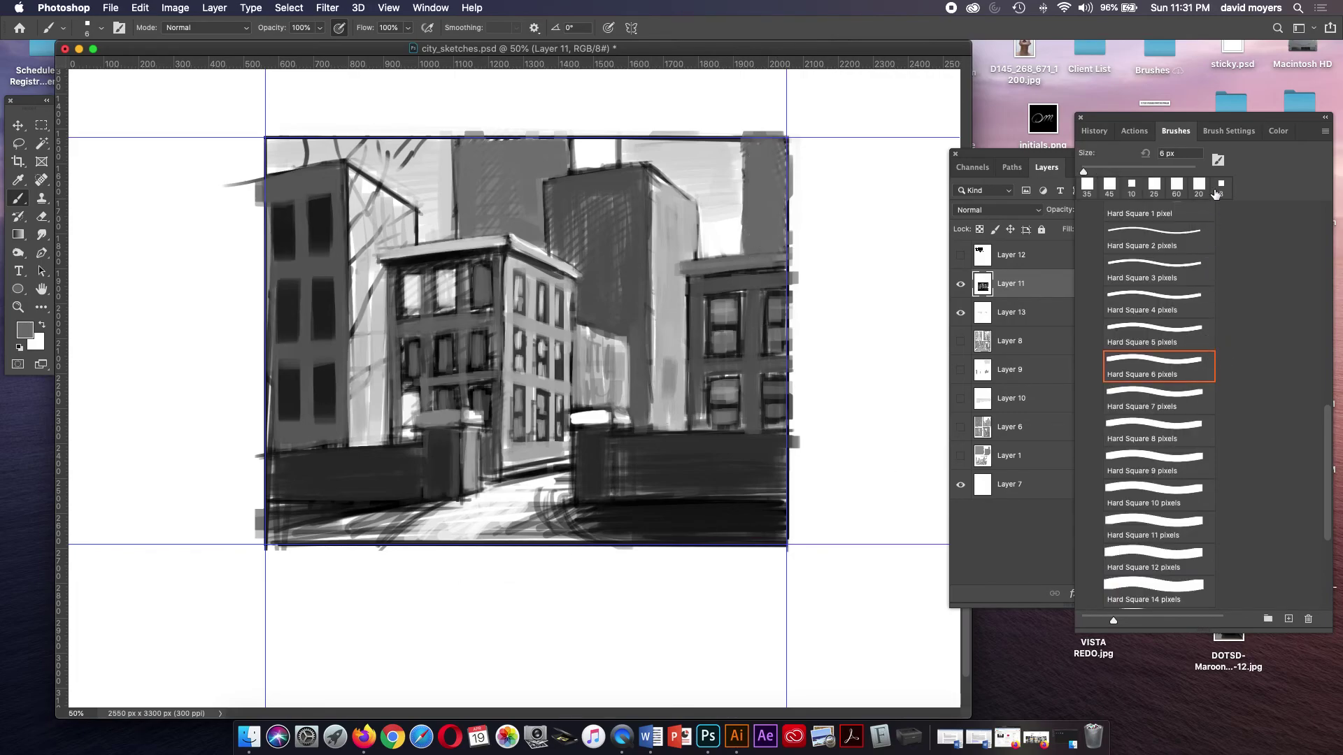
left_click_drag(1325, 439, 1325, 235)
left_click(1231, 267)
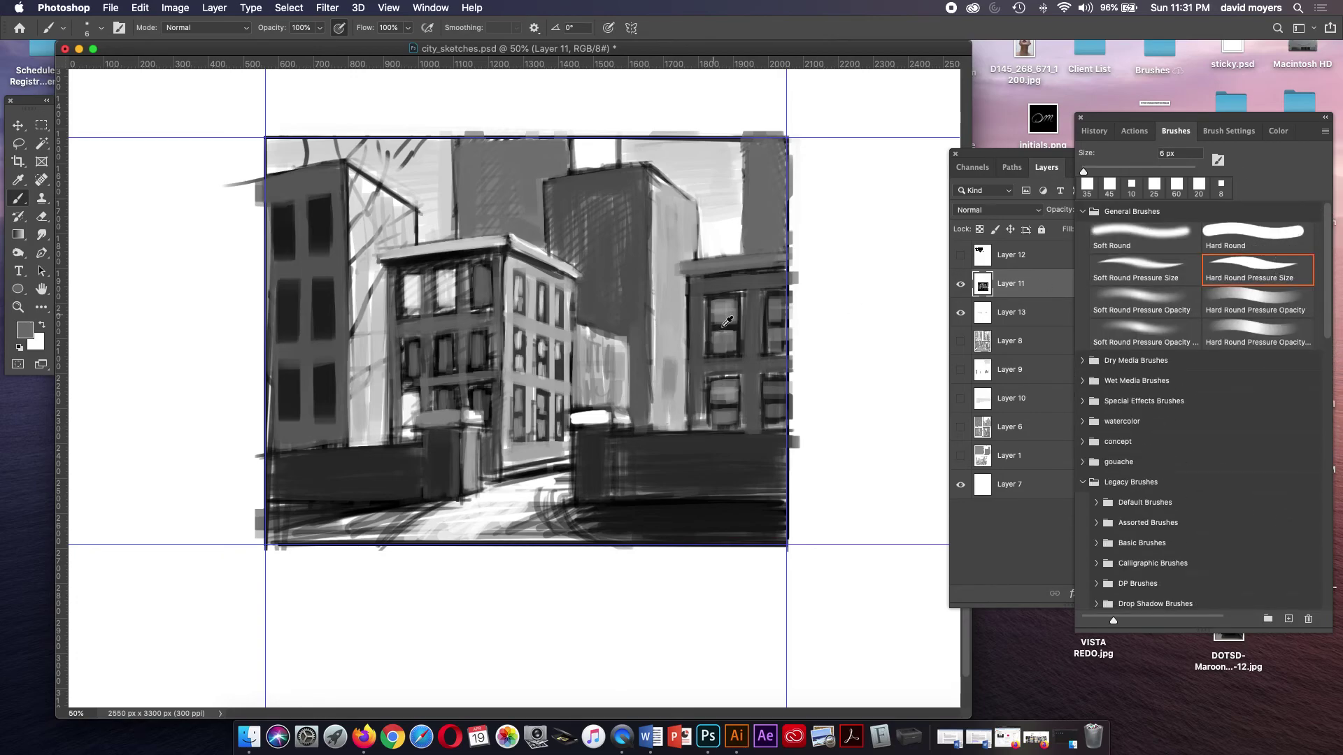
- On a new layer above Layer 11, paint a black tree trunk with forking lower branches in front of the left building
left_click(1004, 283)
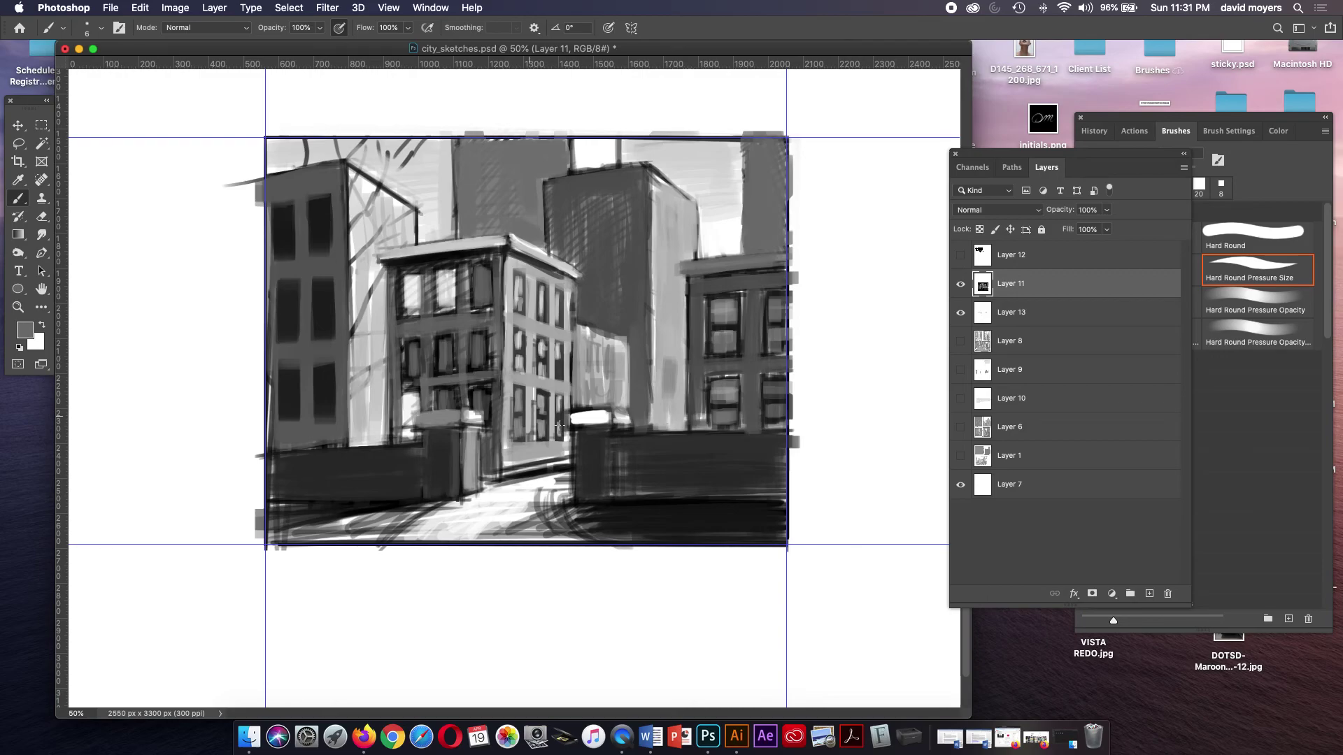
left_click(1150, 593)
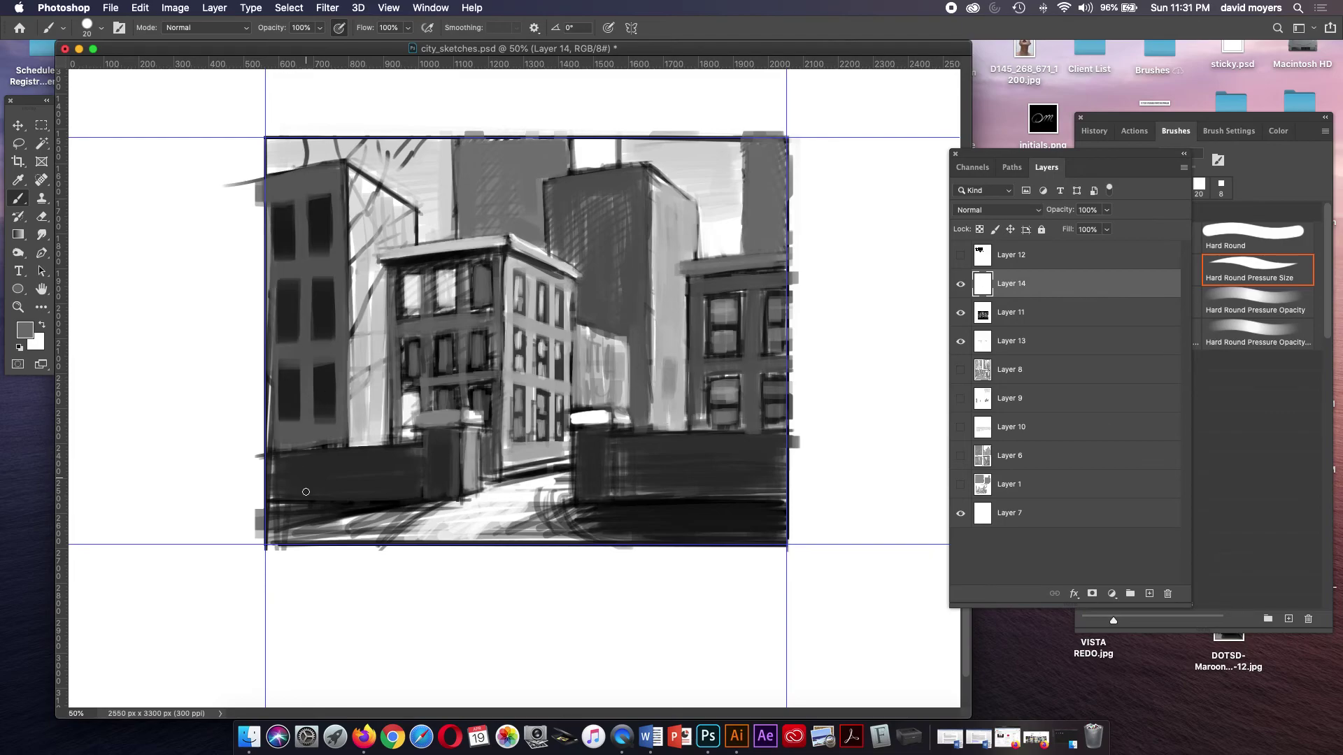
key("d")
mouse_move(302, 501)
left_mouse_down()
mouse_move(299, 392)
mouse_move(297, 416)
mouse_move(273, 374)
mouse_move(297, 409)
mouse_move(365, 318)
left_mouse_up()
left_click_drag(306, 391, 373, 312)
mouse_move(306, 392)
left_mouse_down()
mouse_move(287, 310)
mouse_move(280, 318)
left_mouse_up()
left_click_drag(297, 385, 265, 300)
- Paint the bare tree's black upper branches rising across the left building's dark windows
left_click_drag(298, 346, 345, 257)
left_click_drag(306, 304, 303, 210)
left_click_drag(300, 333, 309, 210)
left_click_drag(299, 316, 273, 182)
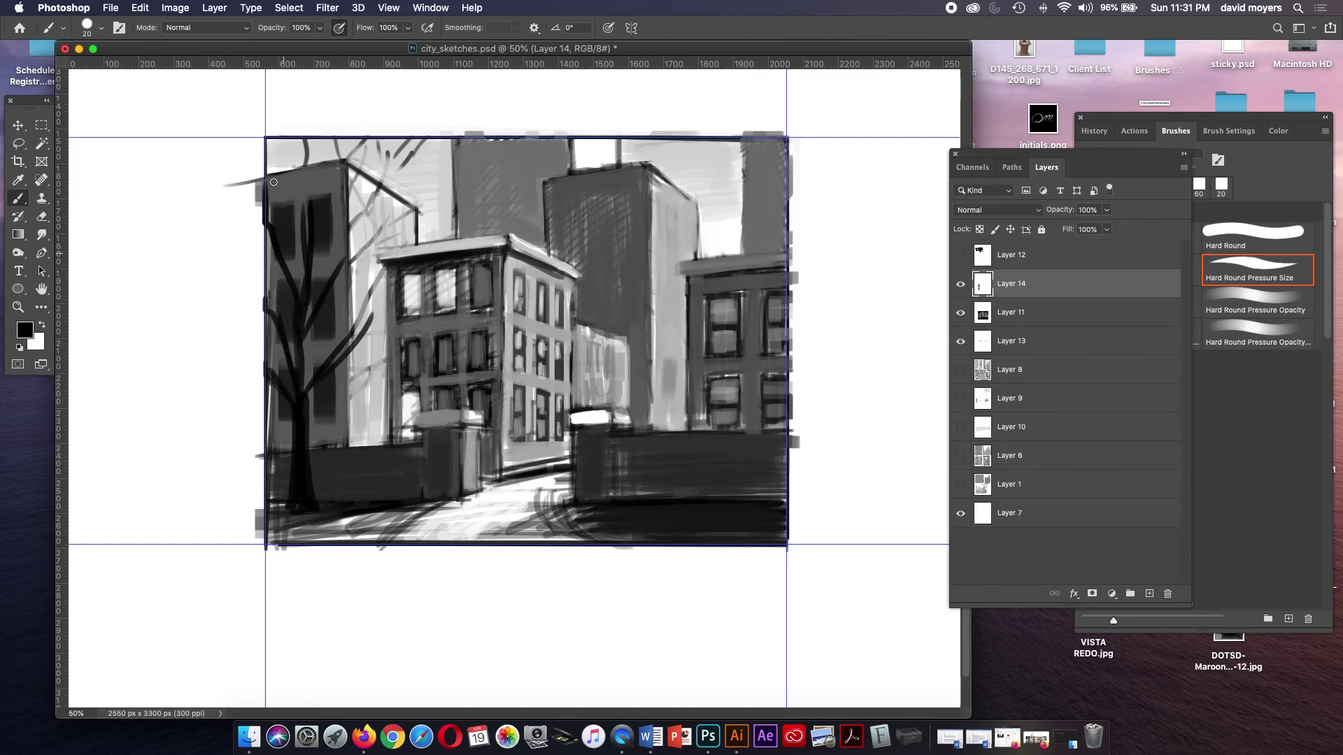
left_click_drag(297, 306, 301, 422)
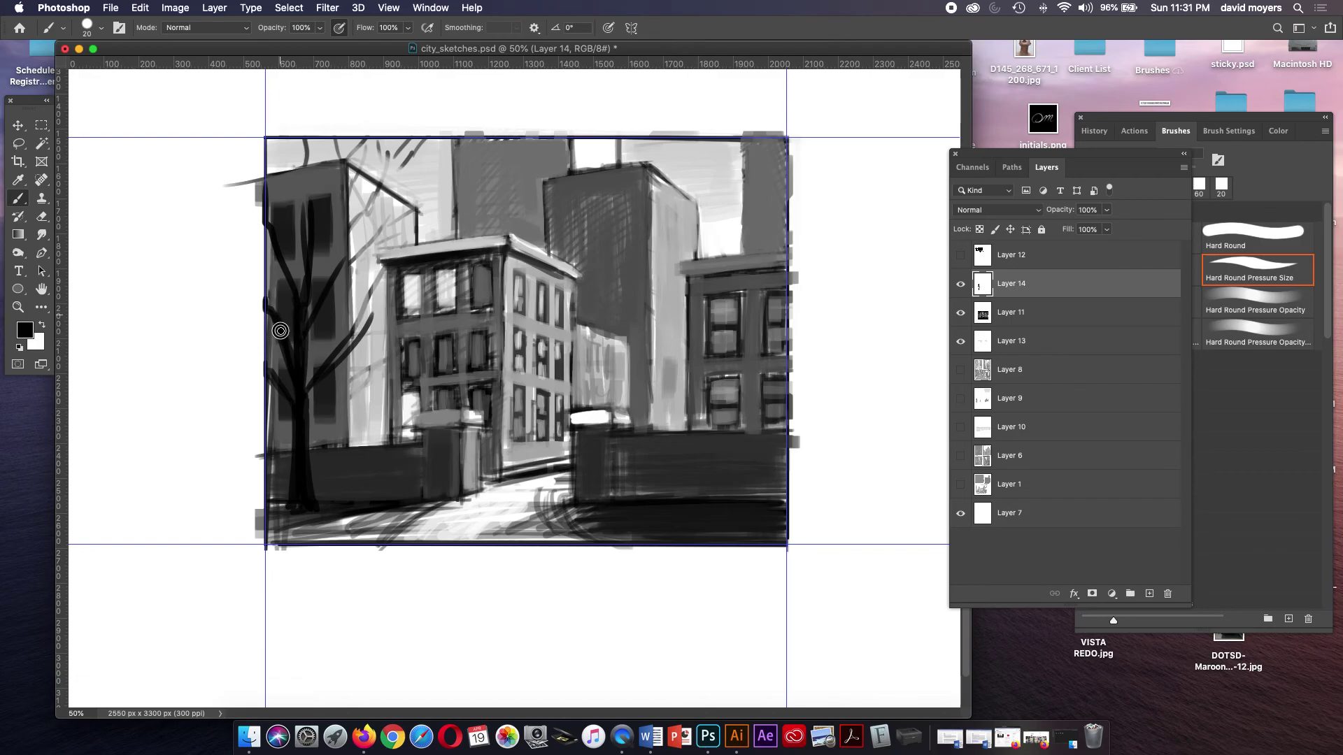
left_click_drag(286, 339, 286, 283)
- Extend black branches from the tree's fork toward the central building and its roof, undoing one stray stroke
mouse_move(353, 344)
left_mouse_down()
mouse_move(426, 305)
mouse_move(396, 281)
left_mouse_up()
mouse_move(347, 342)
left_mouse_down()
mouse_move(383, 249)
mouse_move(355, 232)
mouse_move(393, 255)
mouse_move(414, 232)
mouse_move(404, 182)
left_mouse_up()
left_click_drag(384, 227, 450, 191)
left_click_drag(354, 248, 364, 216)
key("super+z")
mouse_move(336, 262)
left_mouse_down()
mouse_move(341, 180)
mouse_move(384, 161)
mouse_move(339, 174)
mouse_move(334, 207)
left_mouse_up()
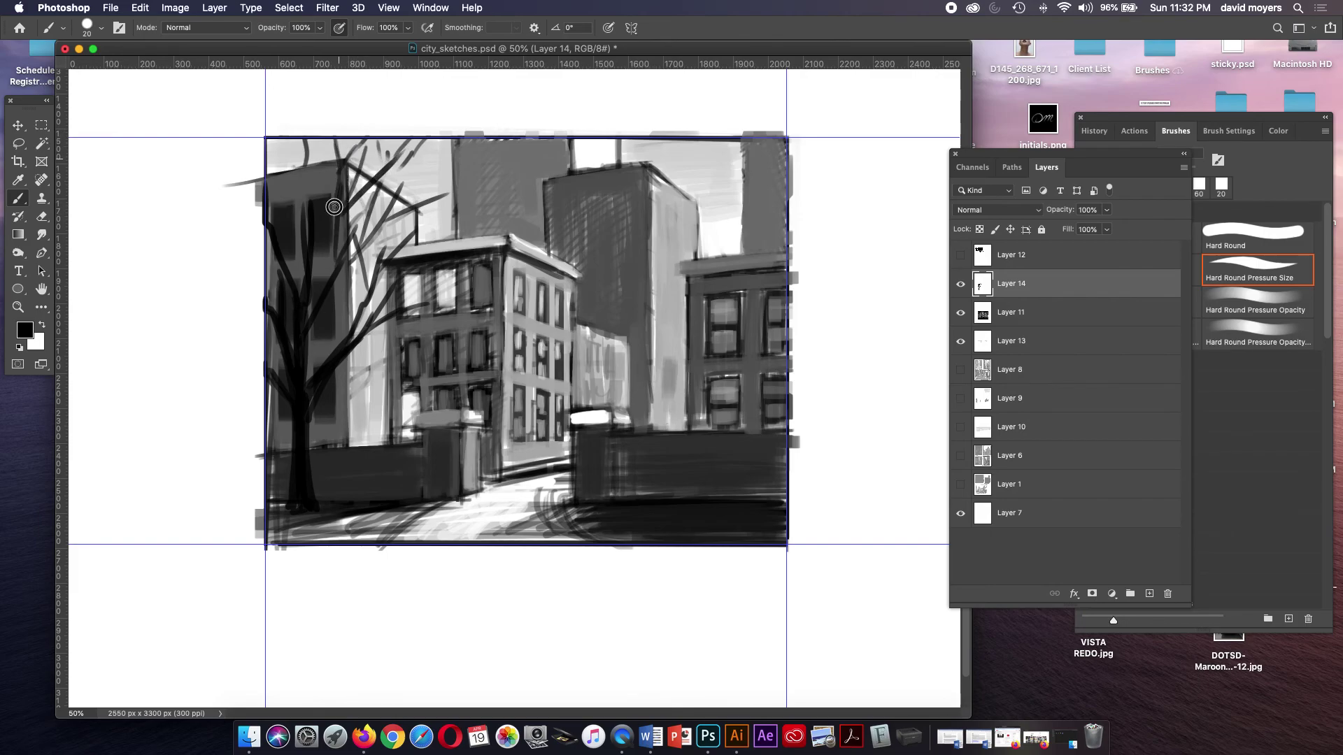
- Fill out the tree crown with thin black twigs reaching the frame's upper edge and the central building
mouse_move(324, 151)
left_mouse_down()
mouse_move(315, 228)
mouse_move(273, 139)
mouse_move(292, 141)
left_mouse_up()
mouse_move(409, 137)
left_mouse_down()
mouse_move(393, 168)
mouse_move(435, 140)
left_mouse_up()
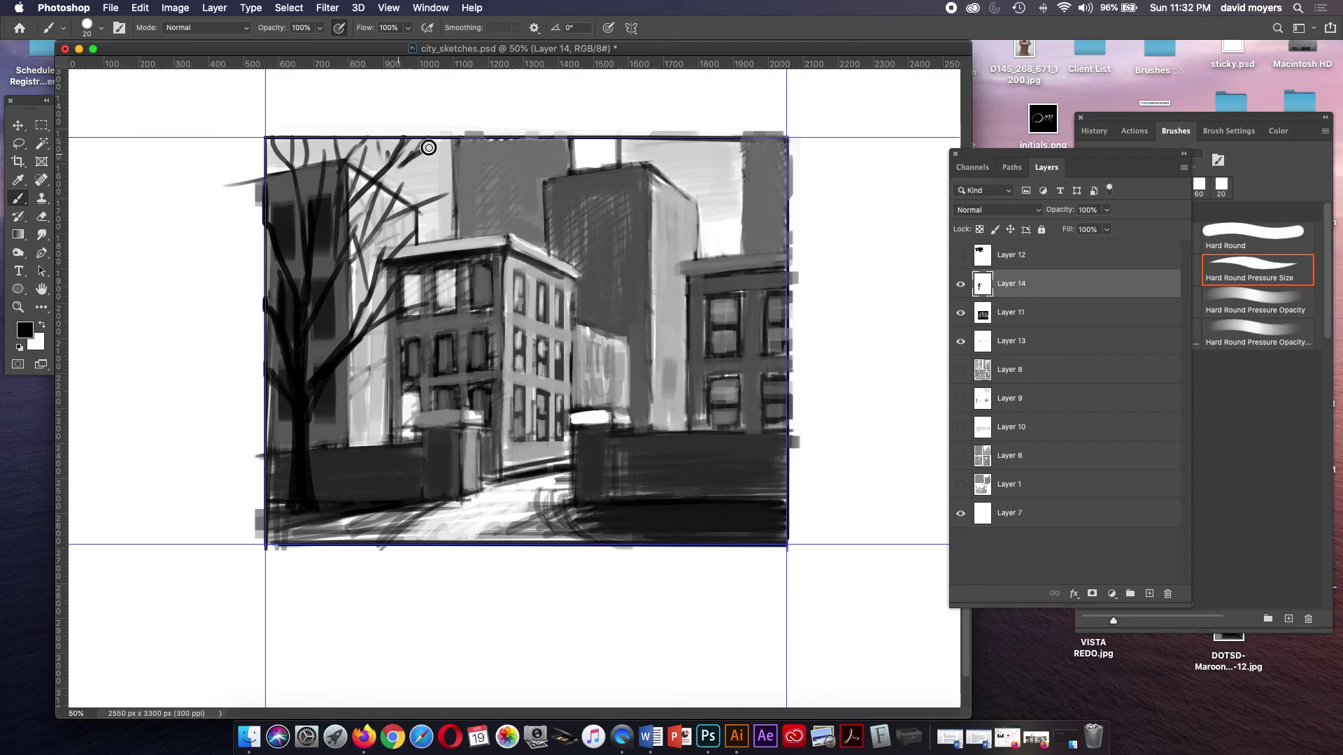
mouse_move(394, 205)
left_mouse_down()
mouse_move(430, 167)
mouse_move(403, 169)
mouse_move(432, 183)
left_mouse_up()
mouse_move(397, 251)
left_mouse_down()
mouse_move(409, 220)
mouse_move(433, 223)
mouse_move(424, 262)
left_mouse_up()
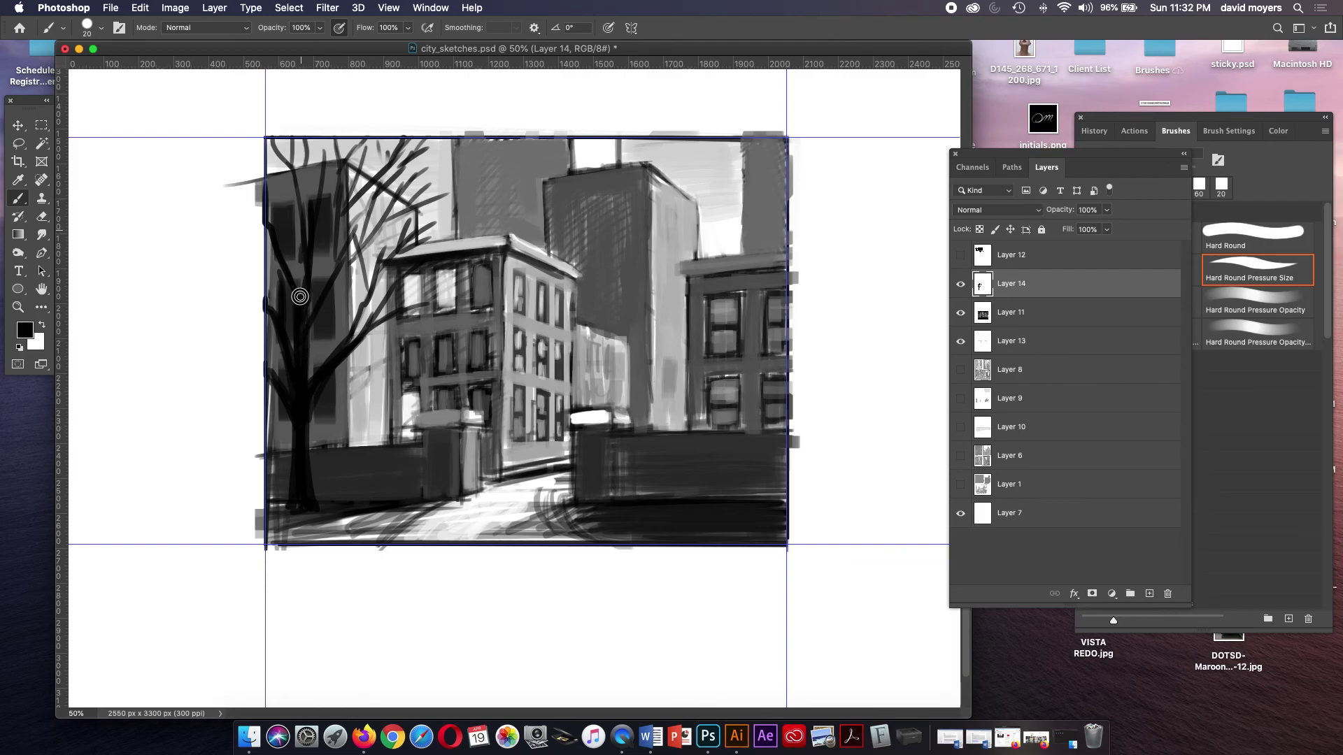
left_click_drag(296, 172, 289, 130)
mouse_move(301, 212)
left_mouse_down()
mouse_move(292, 162)
mouse_move(324, 150)
left_mouse_up()
left_click_drag(309, 241, 319, 156)
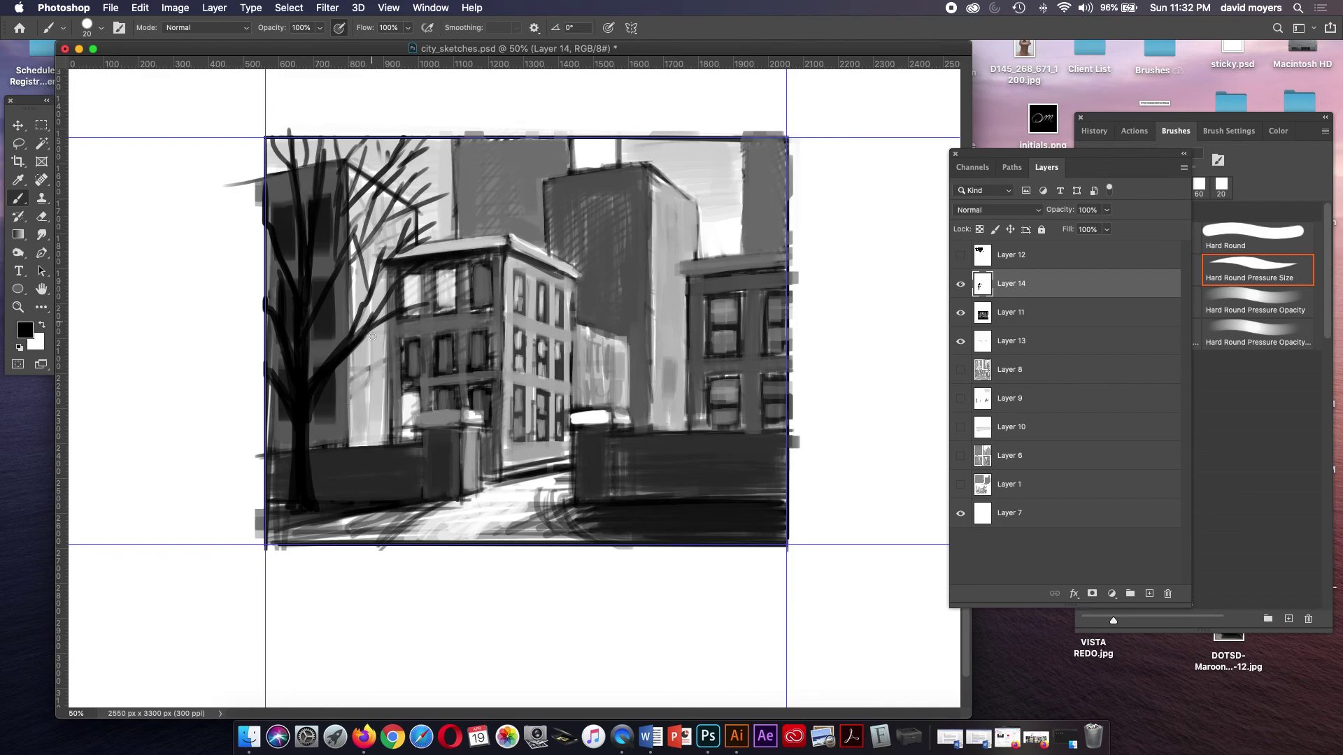
- Highlight the tree's long right-hand branch and fork with thin strokes of sampled white and mid gray
left_click(473, 416, "alt")
left_click_drag(384, 319, 431, 303)
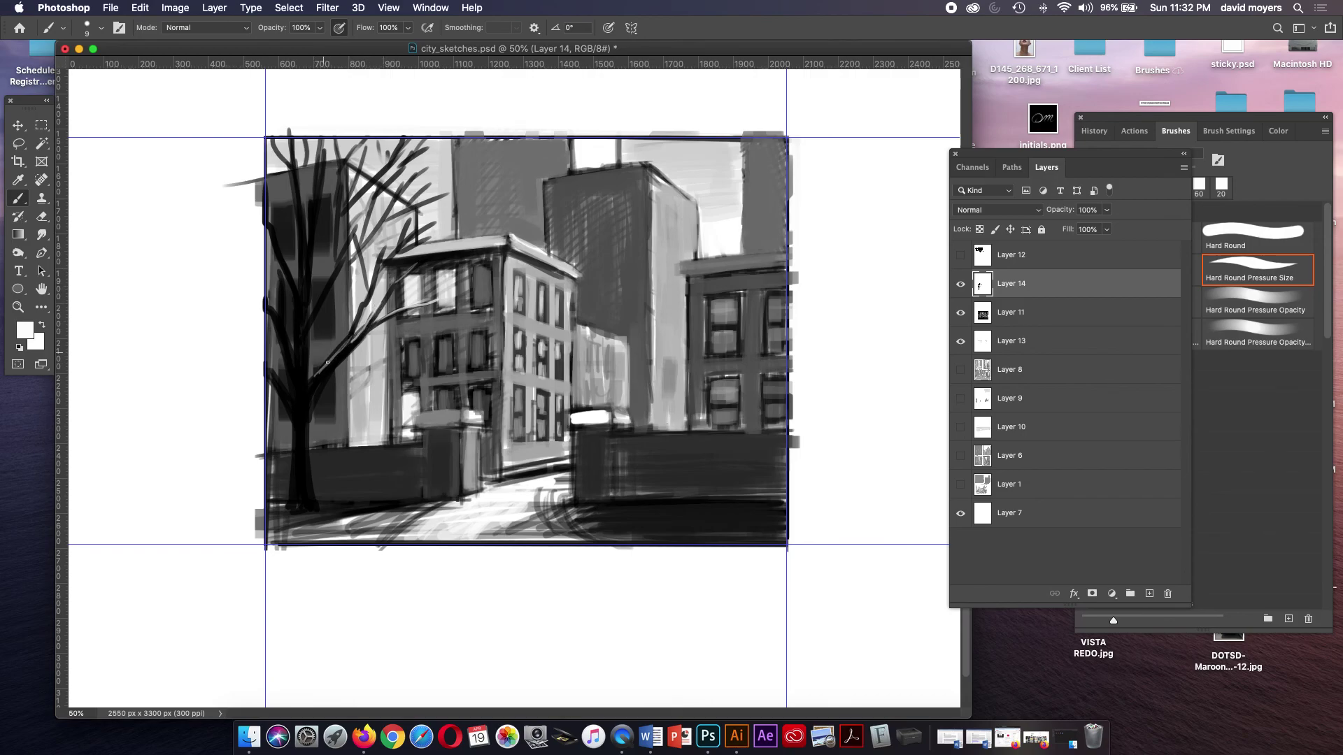
left_click_drag(336, 355, 306, 384)
left_click(420, 328, "alt")
left_click_drag(335, 354, 305, 406)
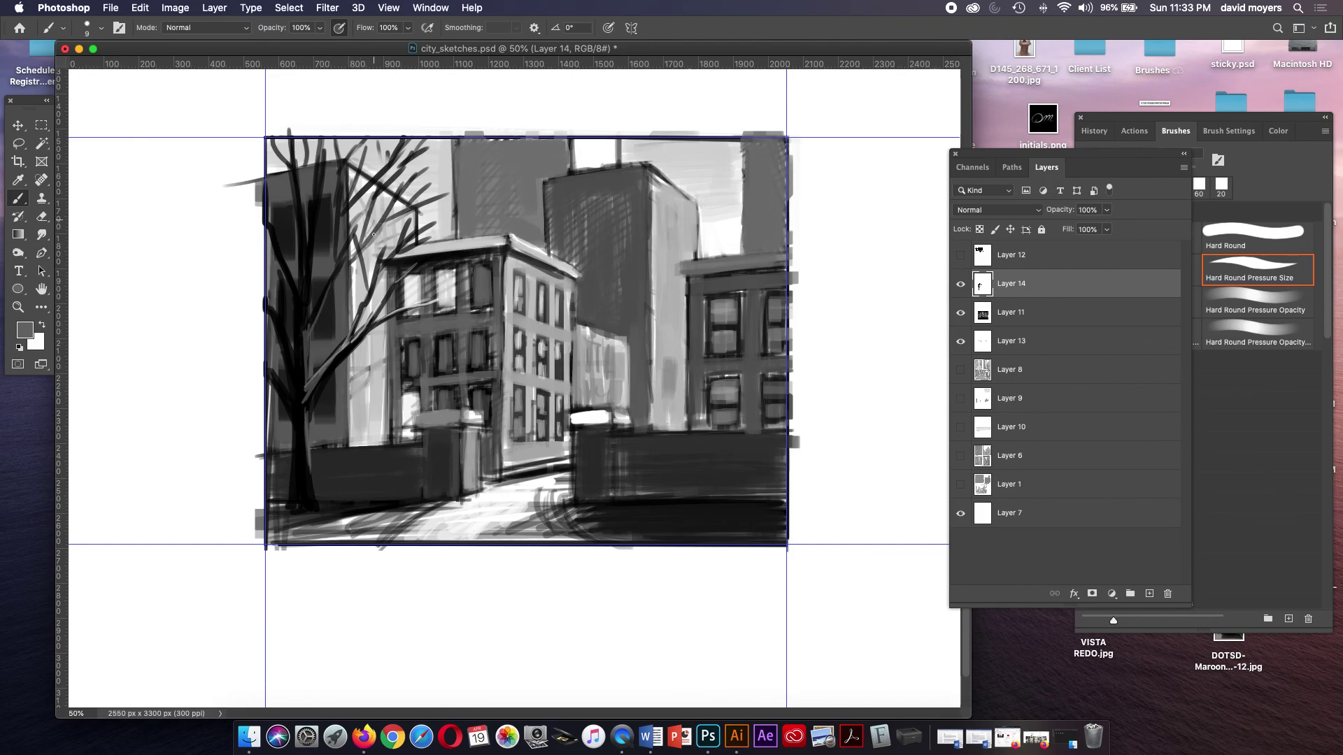
- Touch up the tree's upper branches with thin strokes of tones sampled from the surrounding painting
left_click(373, 295, "alt")
left_click(299, 254, "alt")
left_click_drag(345, 259, 395, 195)
left_click(321, 373, "alt")
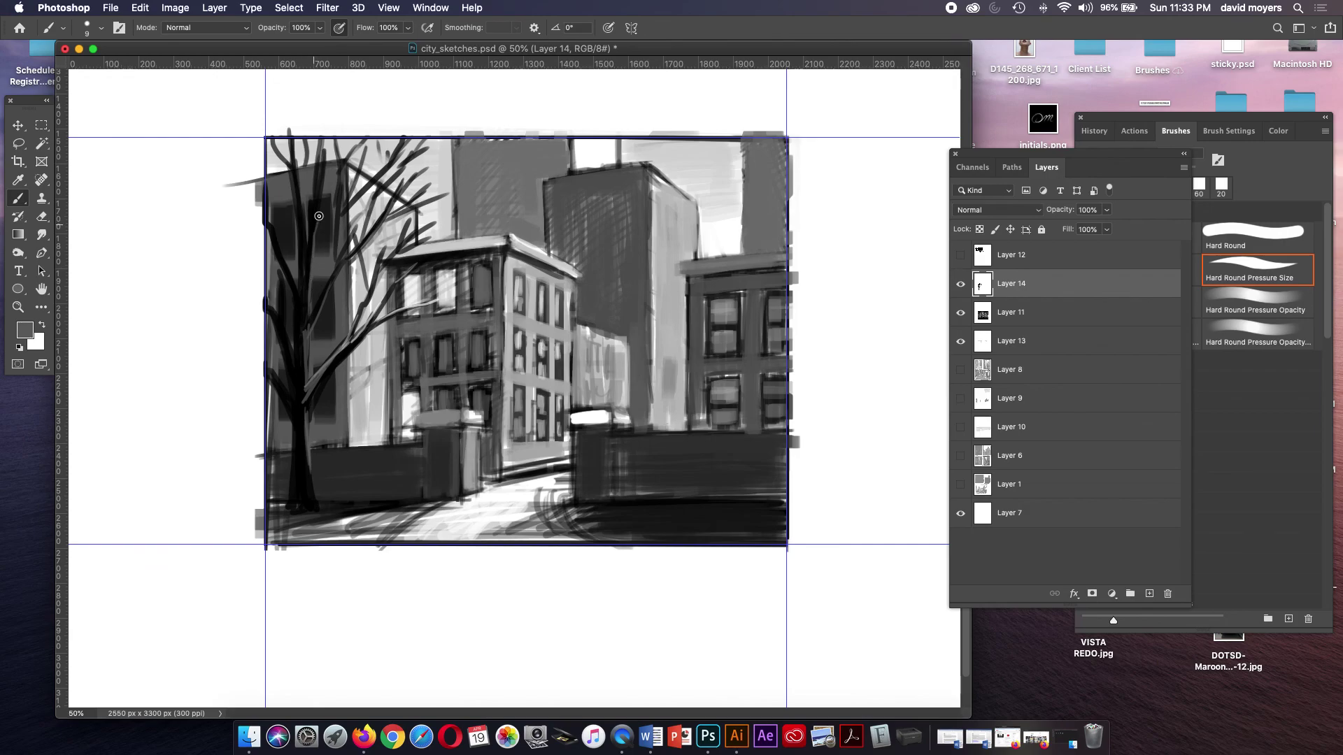
mouse_move(301, 216)
left_mouse_down()
mouse_move(295, 128)
mouse_move(305, 235)
left_mouse_up()
left_click(355, 287, "alt")
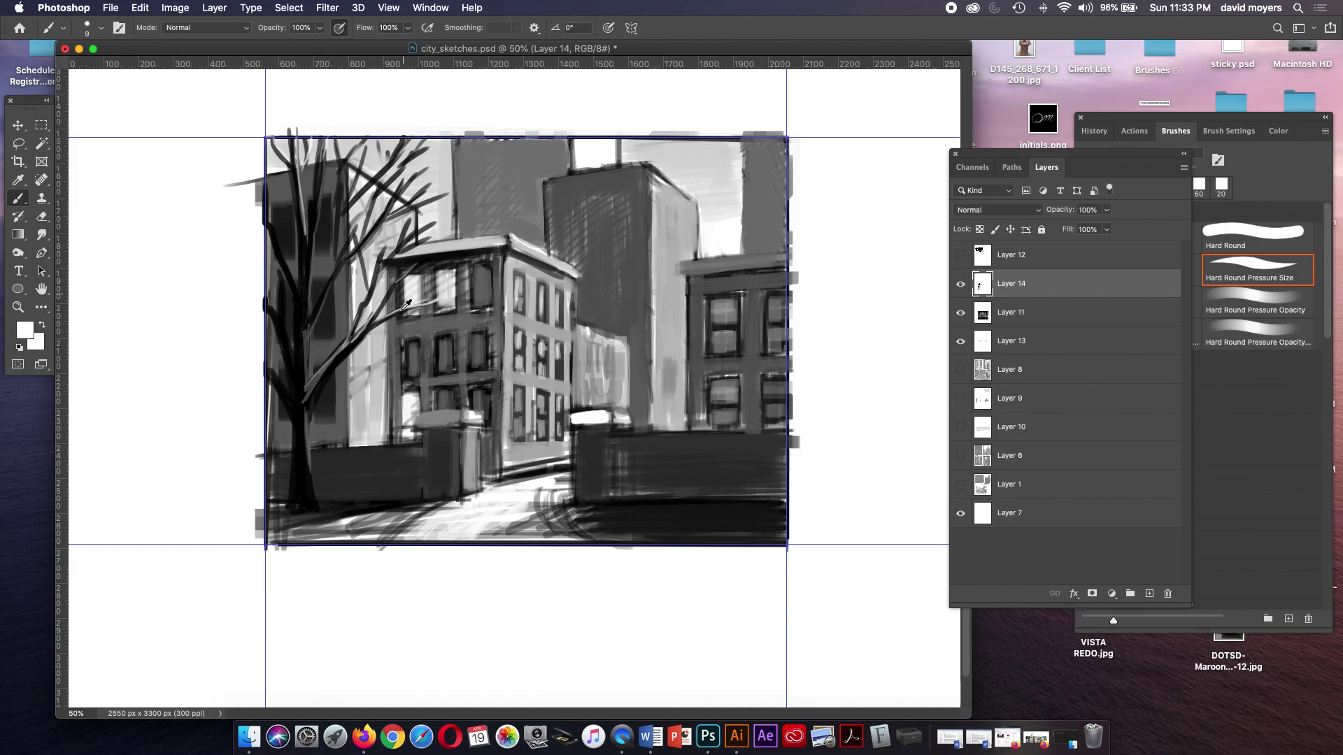
left_click(393, 288, "alt")
key("super+minus")
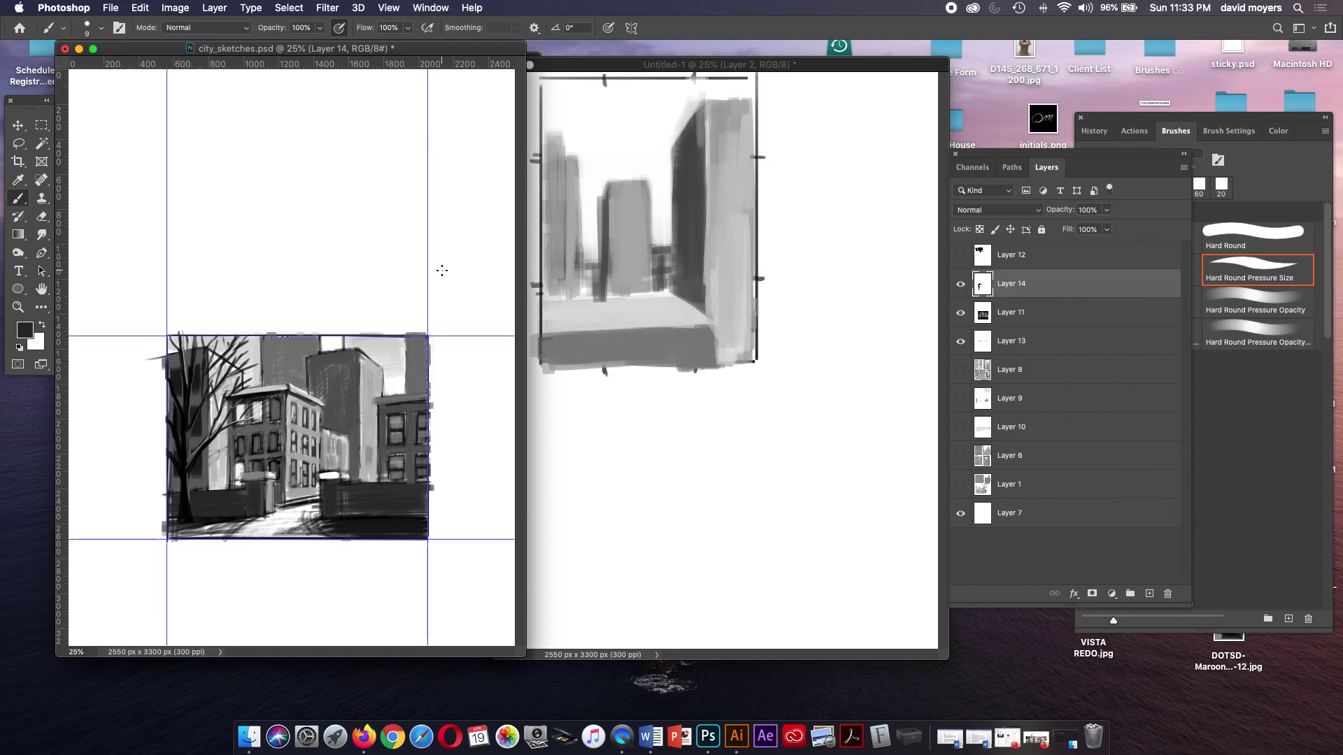
- Merge Layer 14, Layer 11 and Layer 13 into a single layer
key("e")
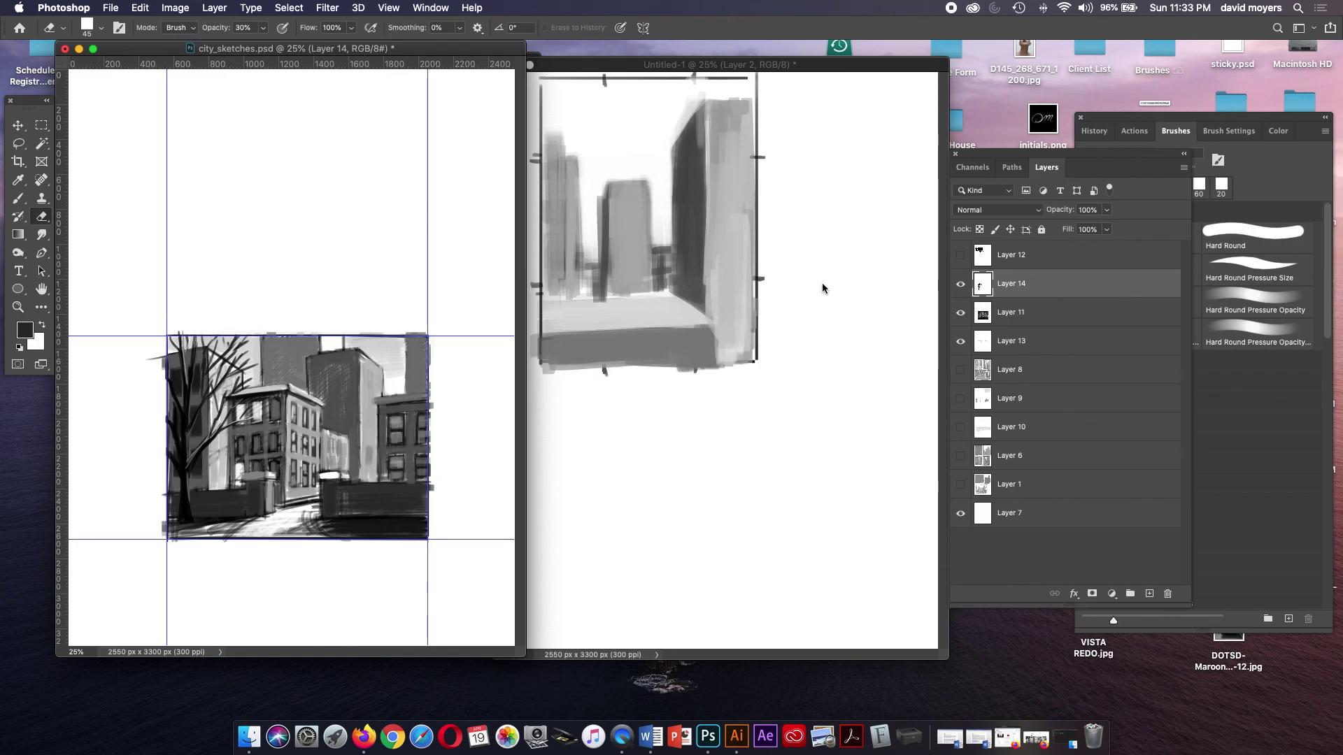
left_click(1015, 312)
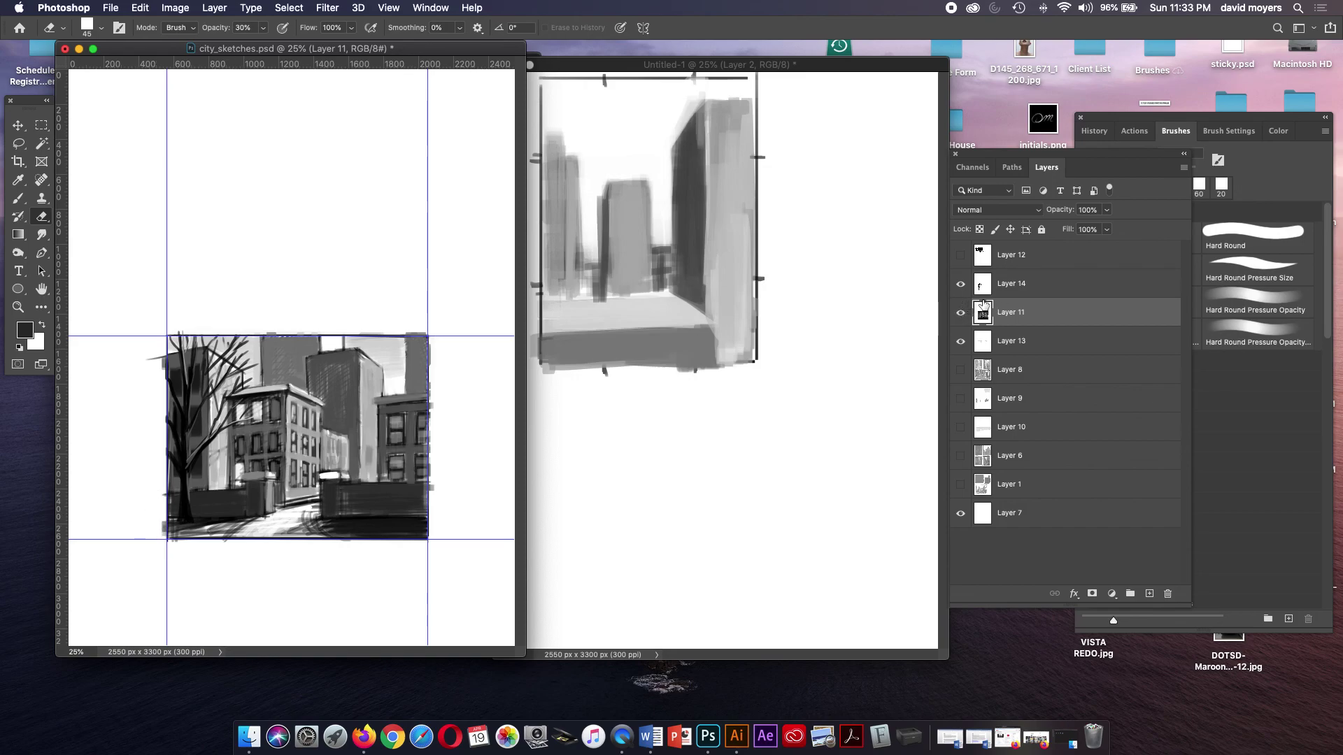
left_click(1011, 294, "shift")
left_click(1023, 339, "shift")
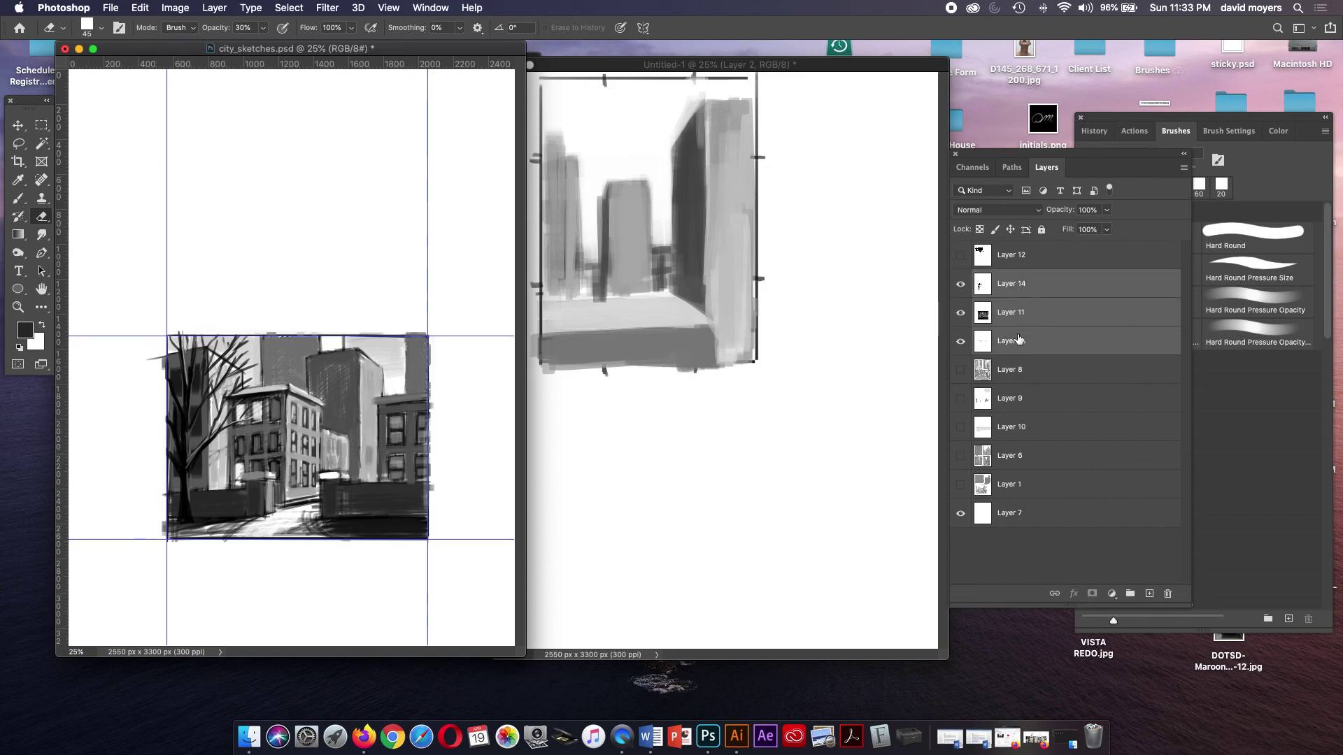
key("super+e")
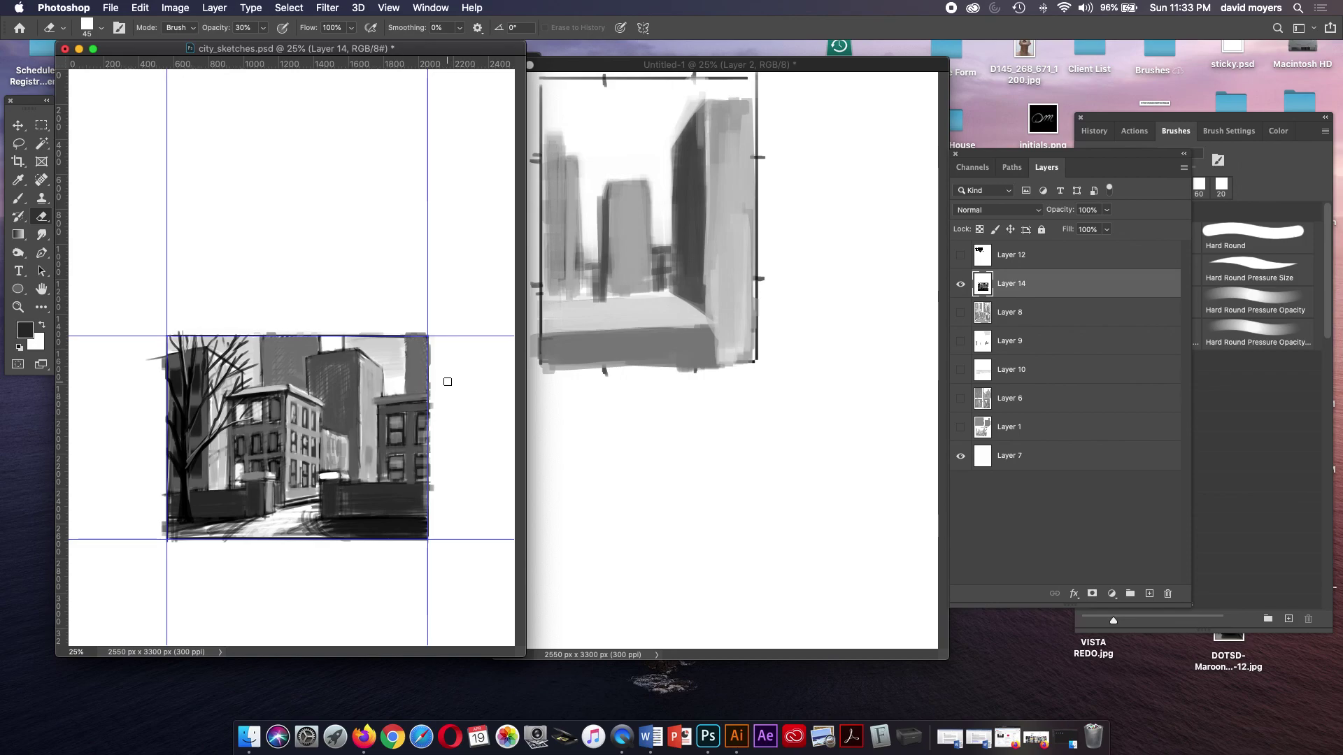
- Erase the brushwork spilling past the right, upper and left edges of the street sketch's frame
left_click_drag(434, 333, 433, 554)
left_click_drag(171, 329, 447, 327)
left_click_drag(162, 329, 153, 569)
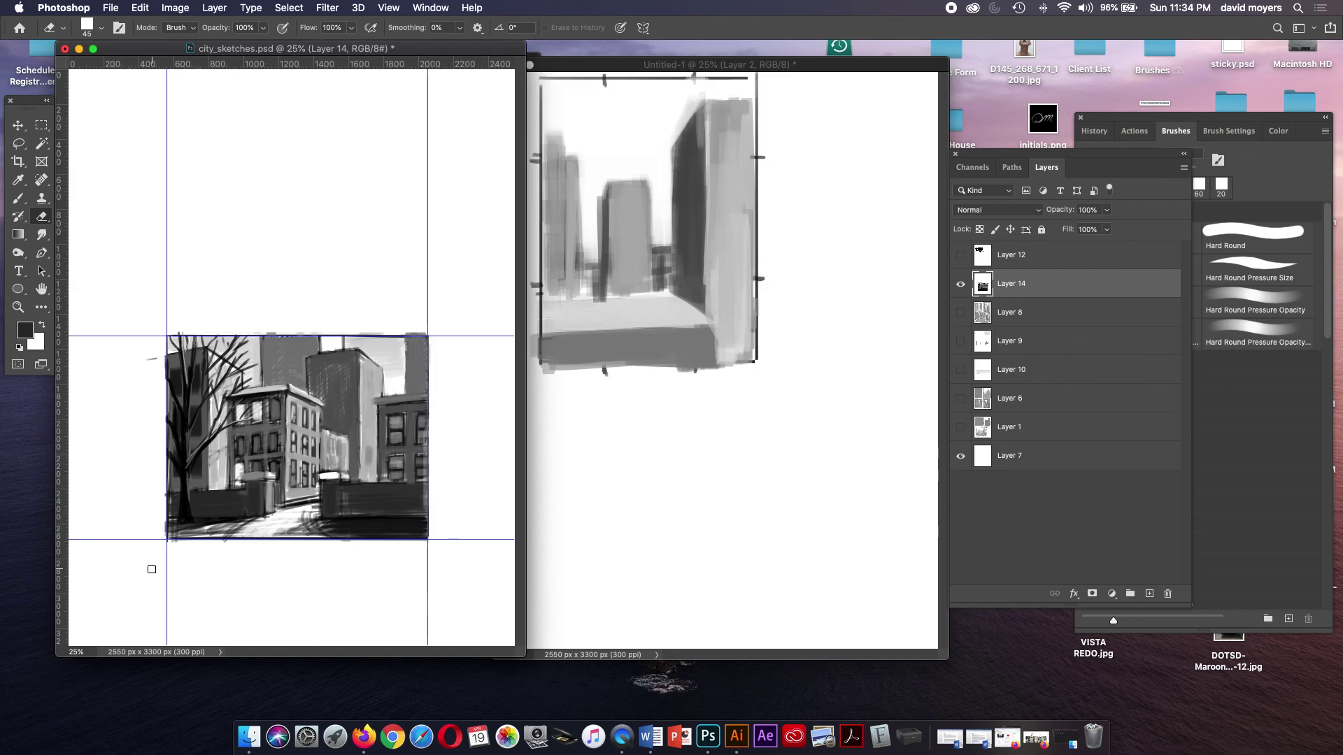